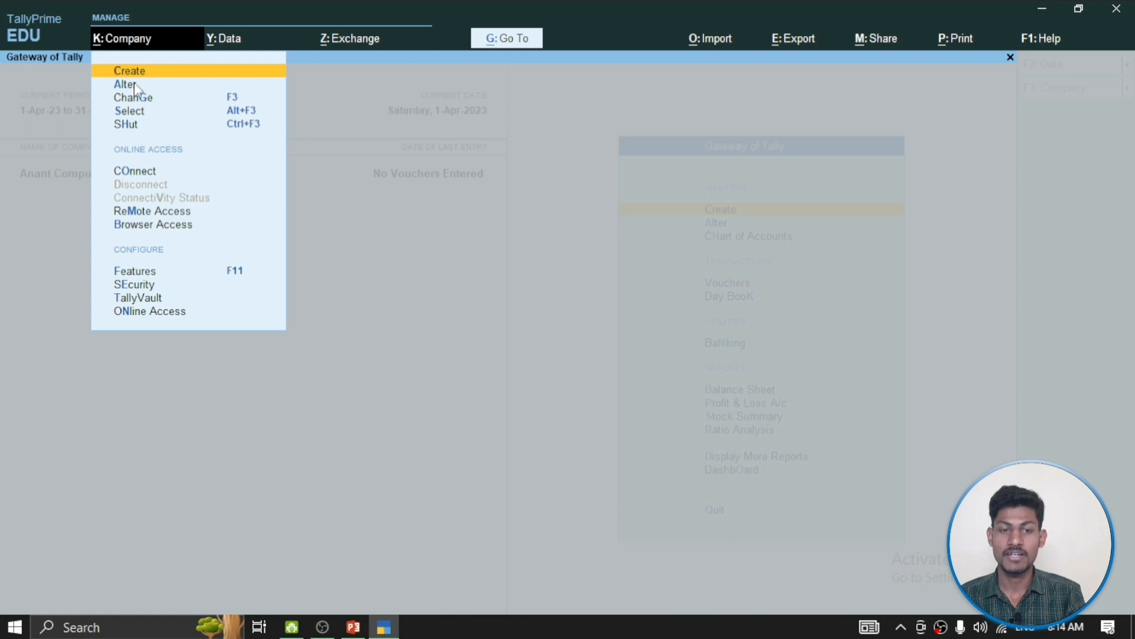
# Step: Create a company named "Profit and Loss" with the same mailing name, keeping the other company details at their defaults
pyautogui.click(187, 65)
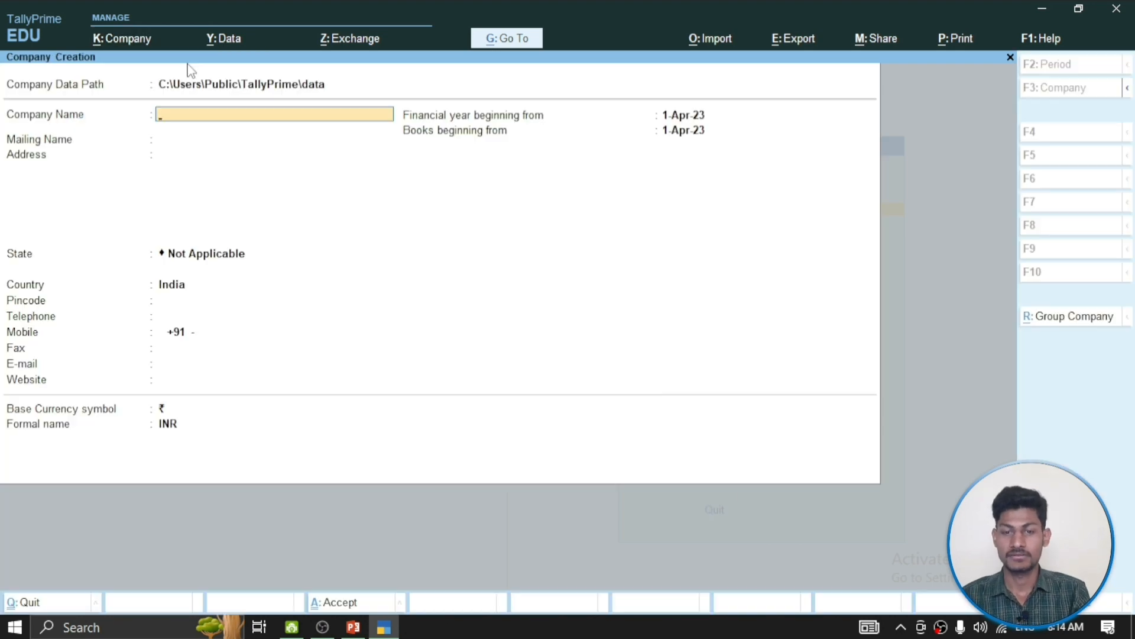
pyautogui.write('Pro')
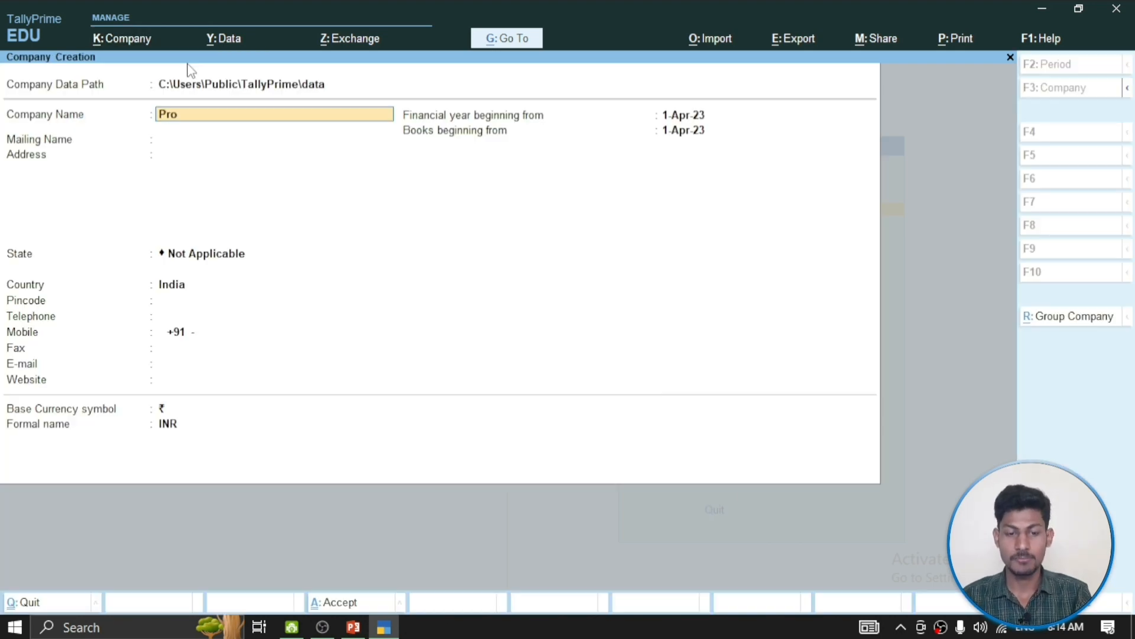
pyautogui.press('BackSpace')
pyautogui.write('t')
pyautogui.press('BackSpace')
pyautogui.write('o')
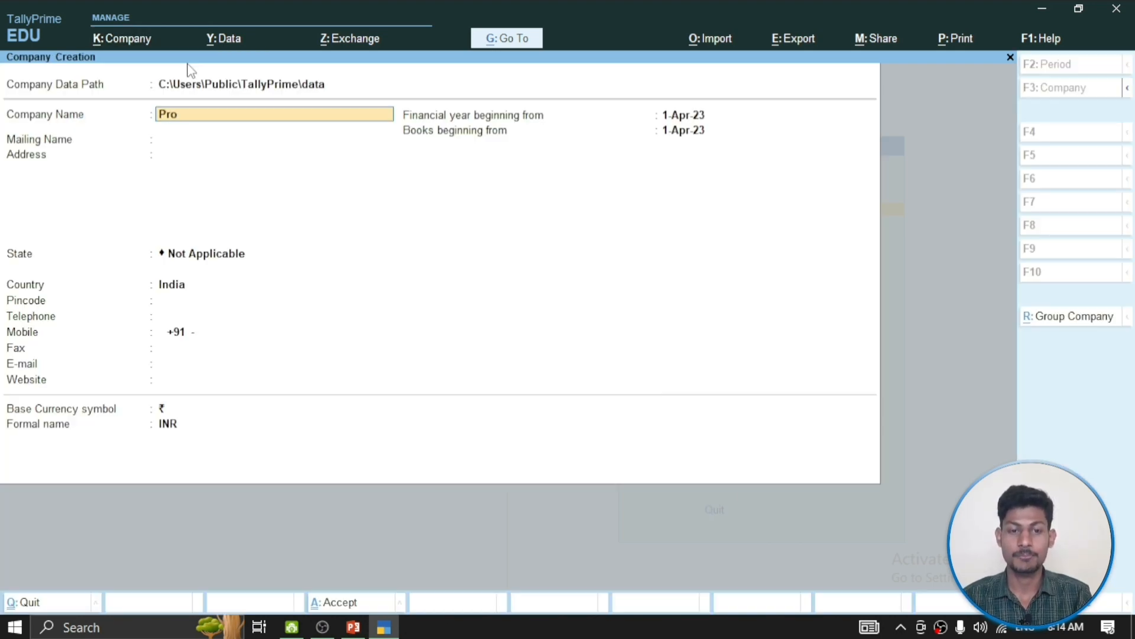
pyautogui.write('fit')
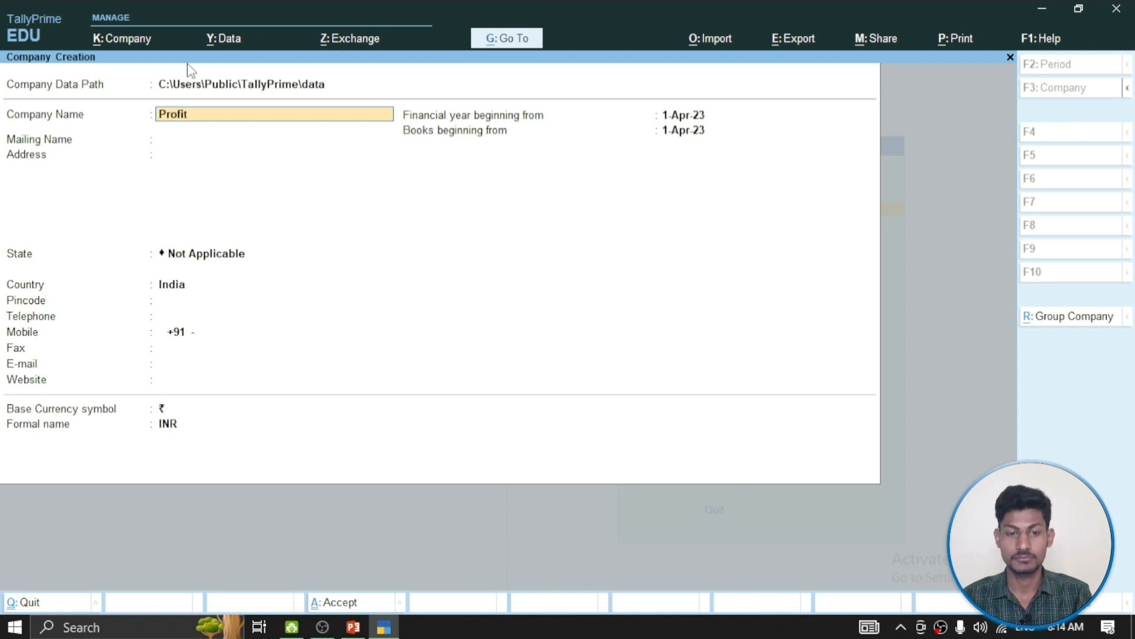
pyautogui.write(' Acc')
pyautogui.press('BackSpace')
pyautogui.press('BackSpace')
pyautogui.press('BackSpace')
pyautogui.press('BackSpace')
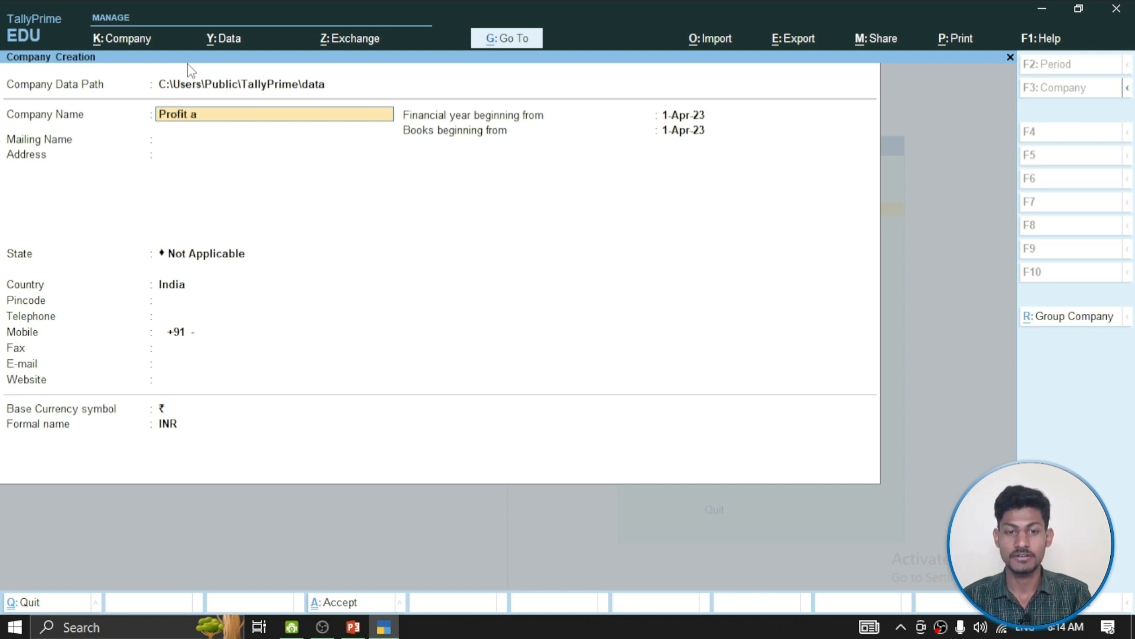
pyautogui.write('and Loss')
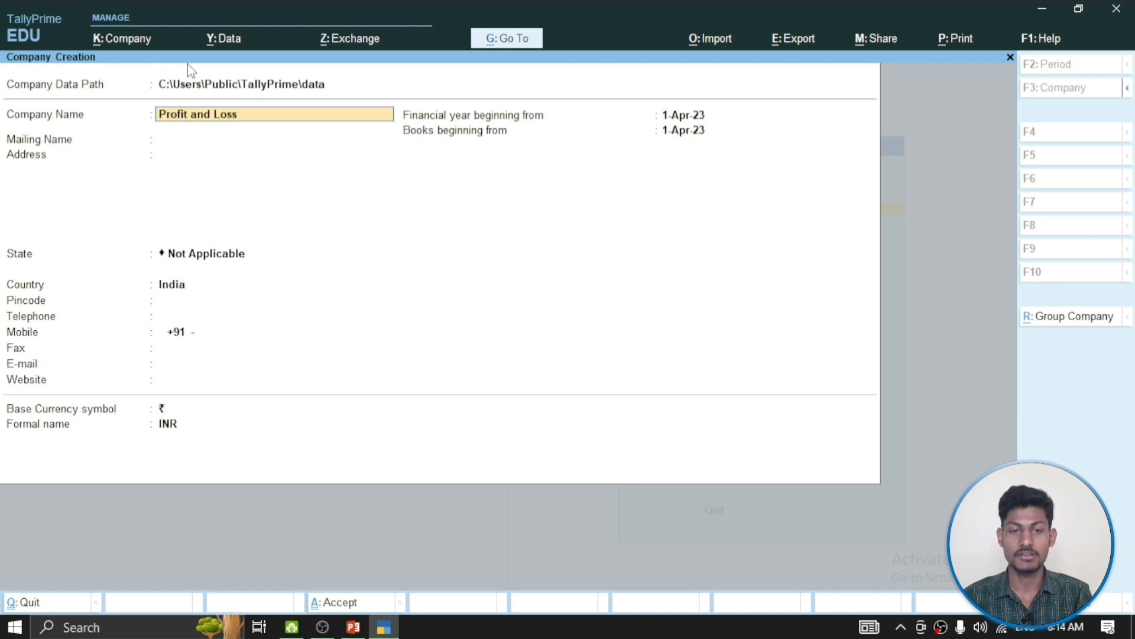
pyautogui.press('Return')
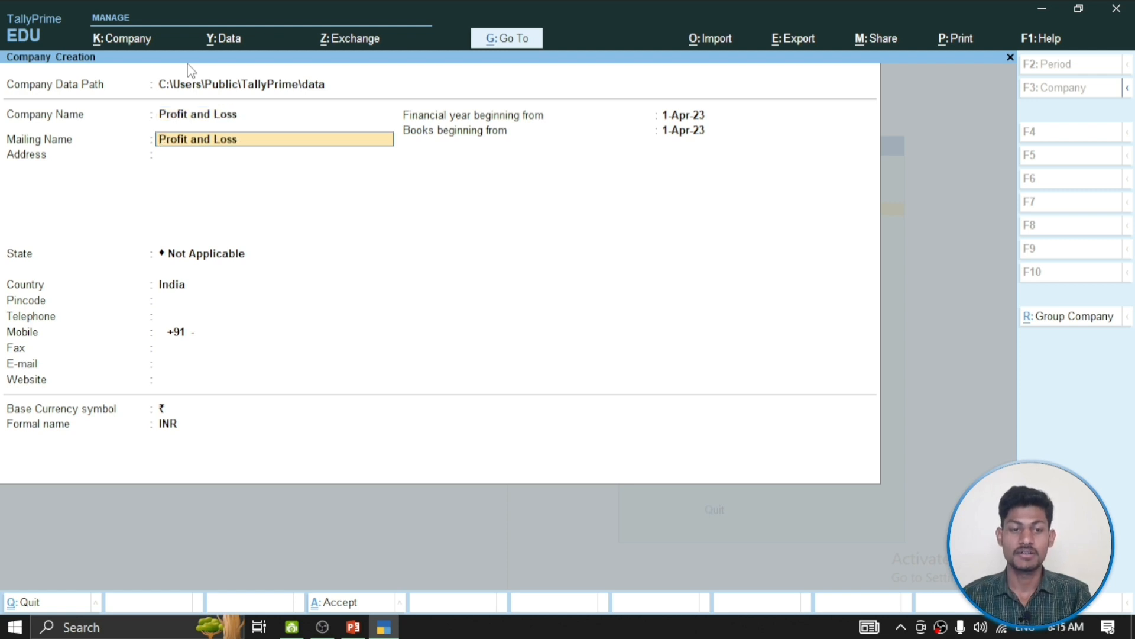
pyautogui.press('Return')
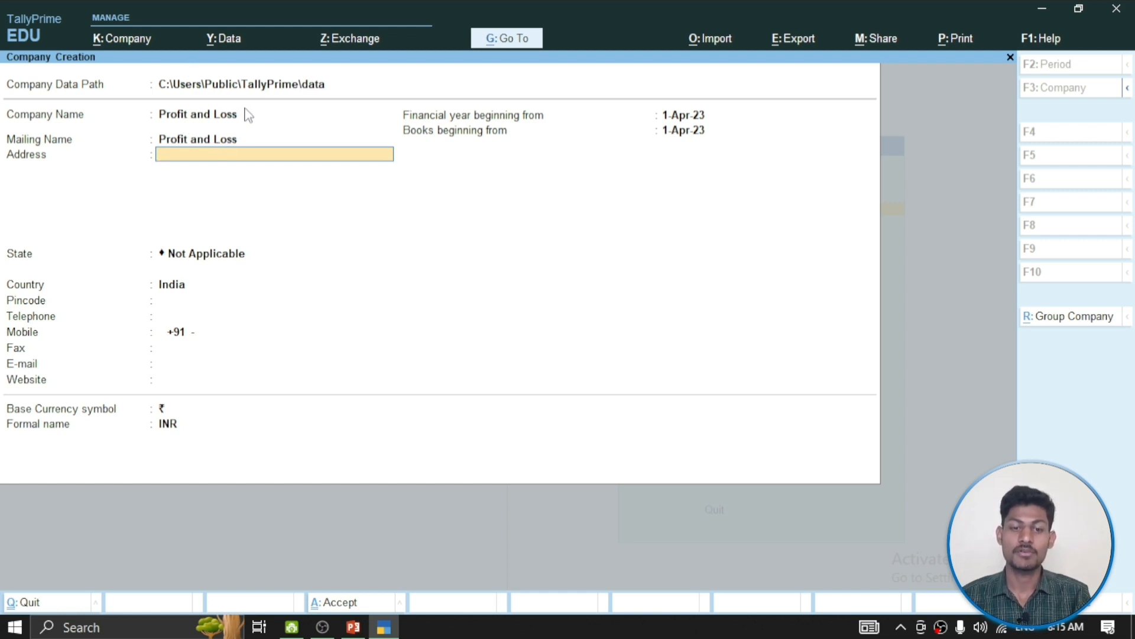
pyautogui.hotkey('ctrl', 'a')
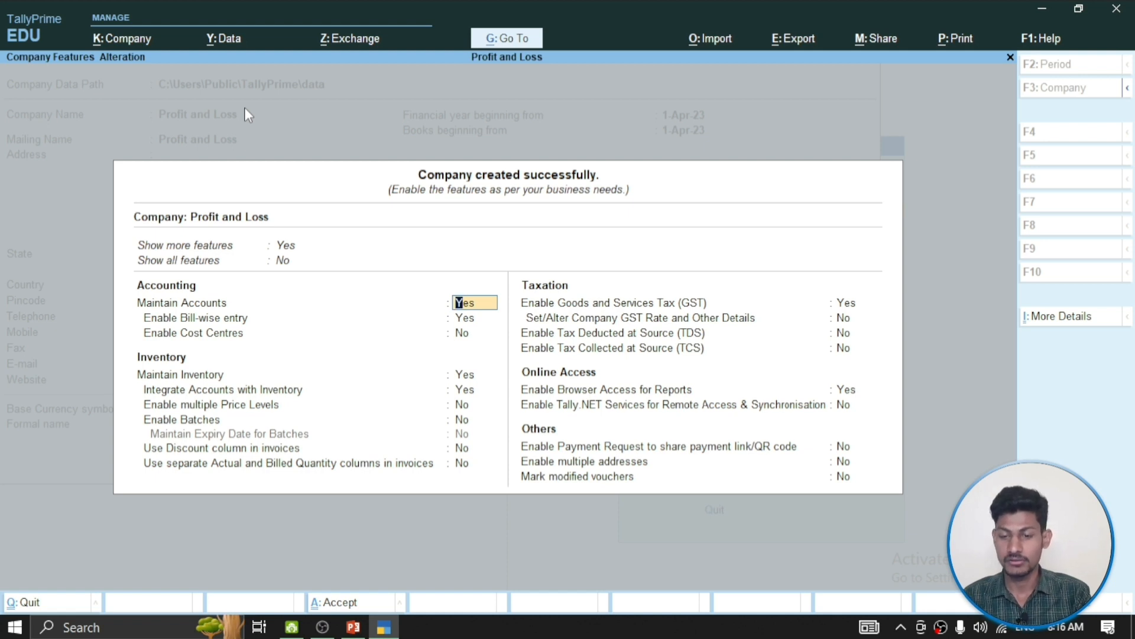
# Step: Turn off bill-wise entry in the new company's accounting features
pyautogui.press('Return')
pyautogui.write('n')
pyautogui.press('Return')
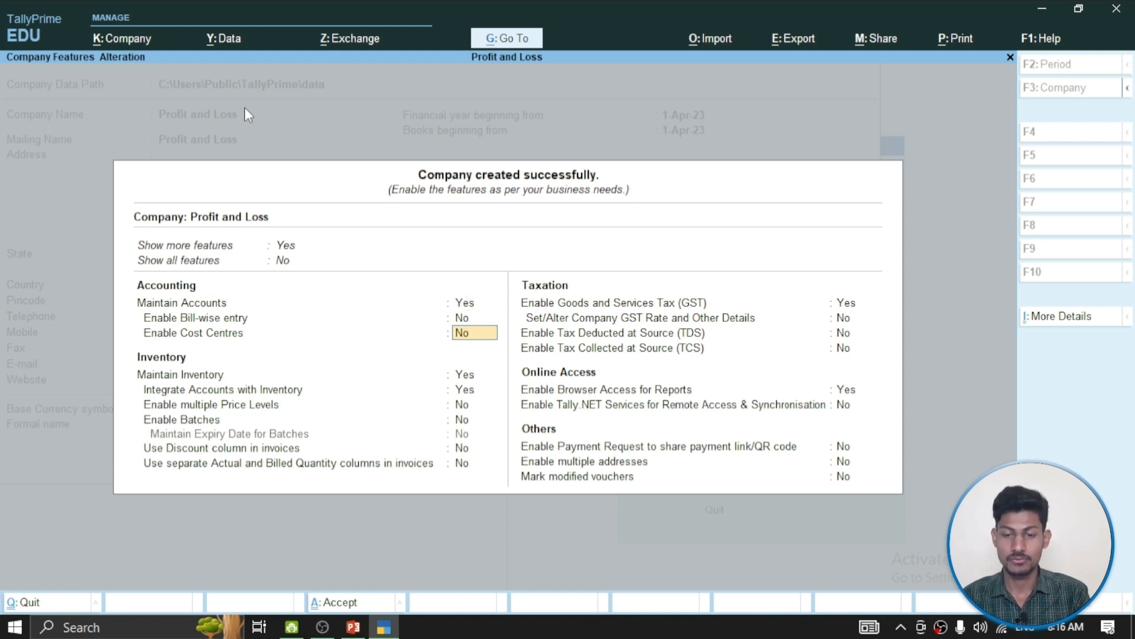
# Step: Keep the cost centre and inventory features at their defaults and disable Goods and Services Tax (GST)
pyautogui.press('Return')
pyautogui.press('Return')
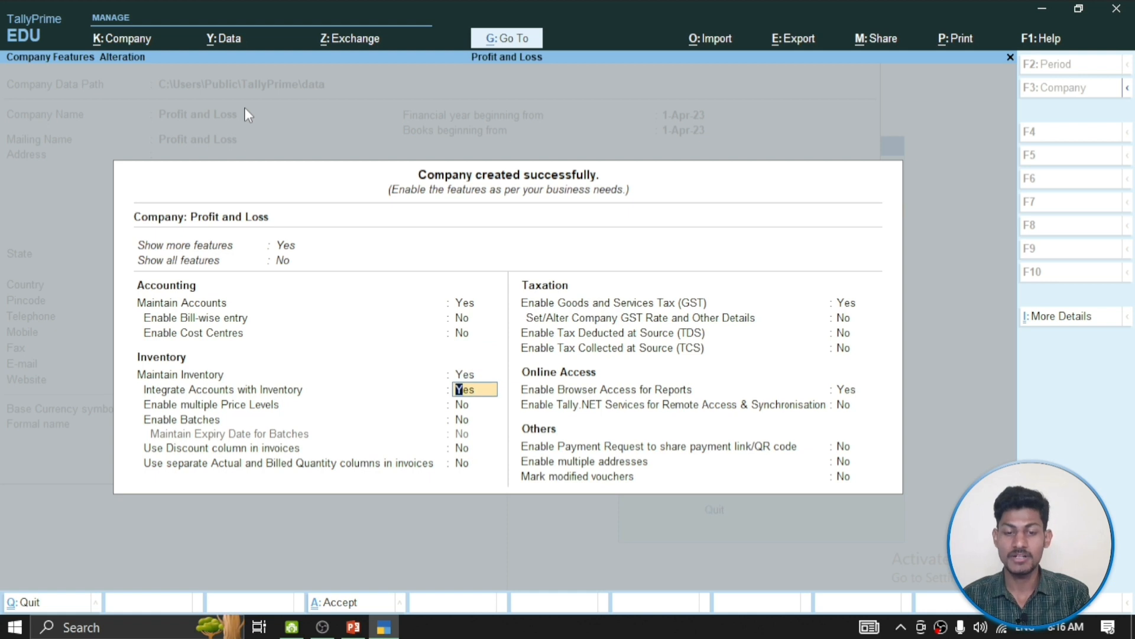
pyautogui.press('Return')
pyautogui.press('Return')
pyautogui.press('Return')
pyautogui.press('Return')
pyautogui.press('Return')
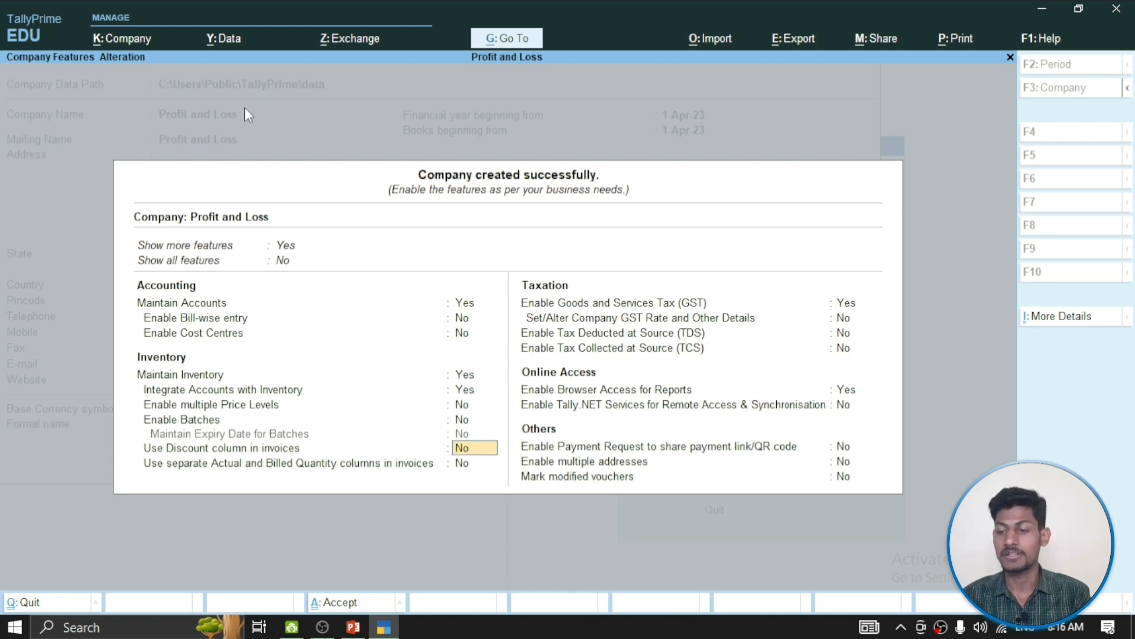
pyautogui.write('n')
pyautogui.press('Return')
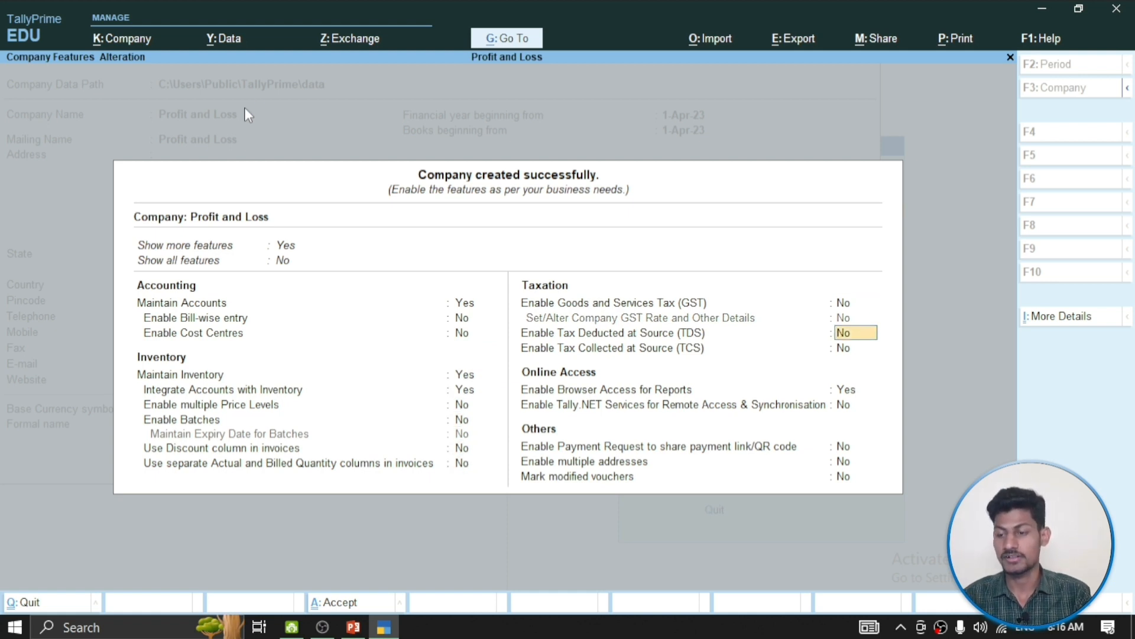
# Step: Disable browser access for reports, leave the remaining features at their defaults, and accept the company features
pyautogui.press('Return')
pyautogui.press('Return')
pyautogui.write('n')
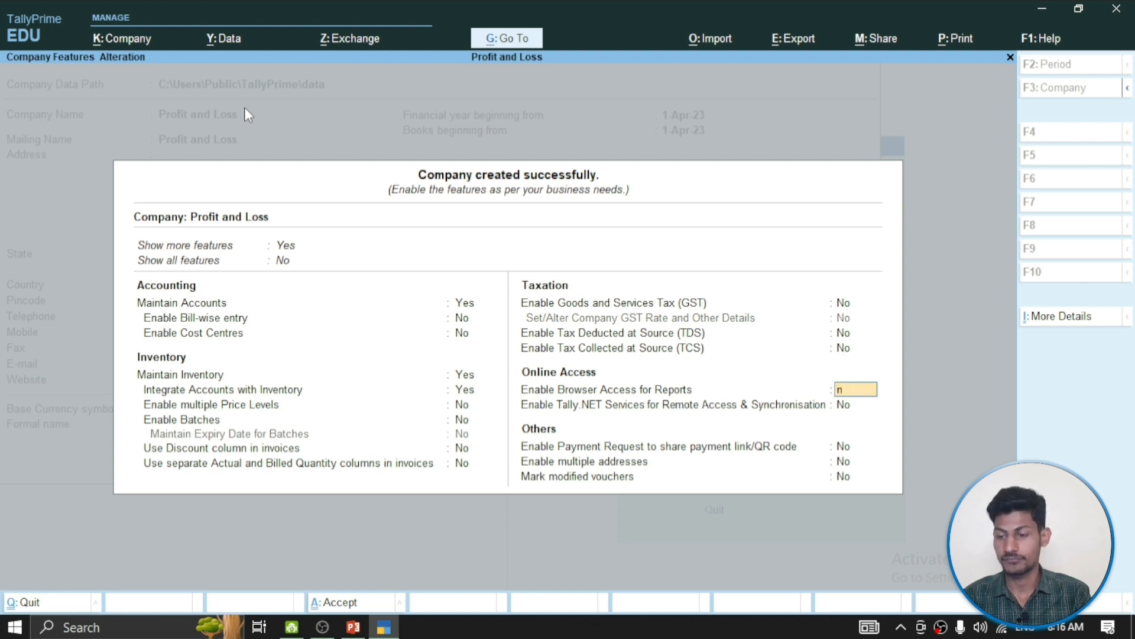
pyautogui.press('Return')
pyautogui.press('Return')
pyautogui.press('Return')
pyautogui.press('Return')
pyautogui.press('Return')
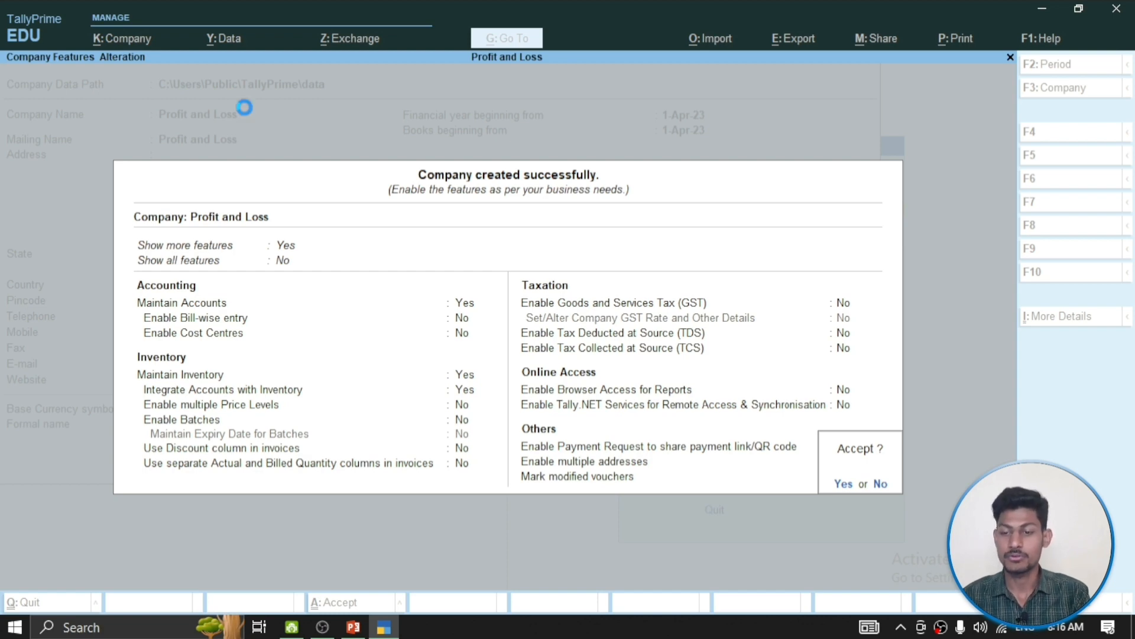
pyautogui.press('y')
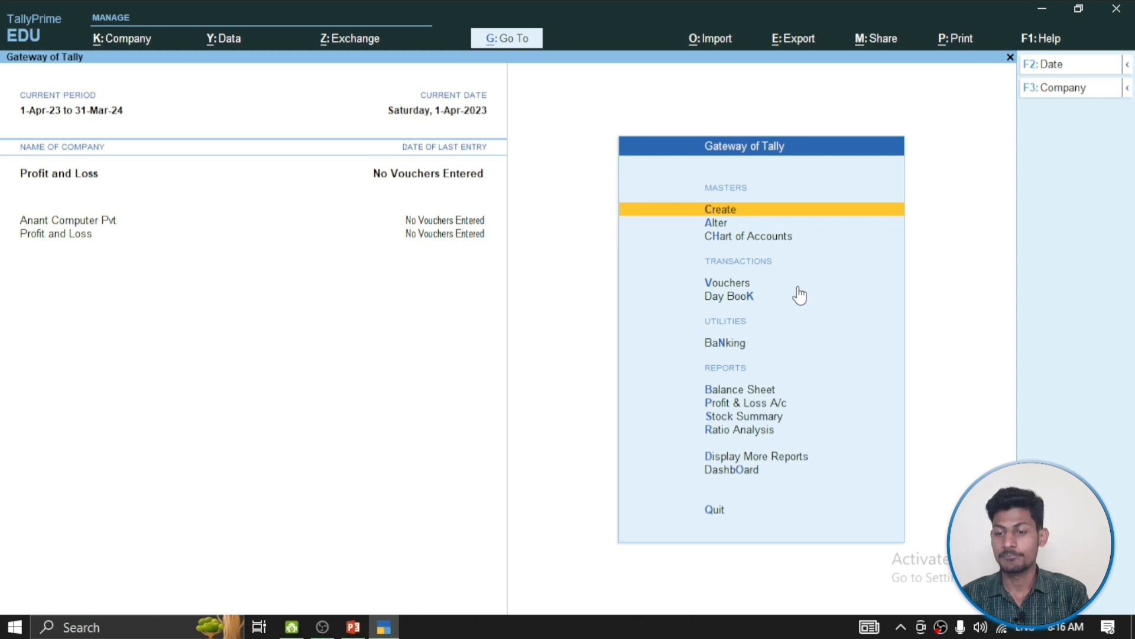
# Step: Open voucher entry for the Profit and Loss company and switch the voucher type to Receipt
pyautogui.press('Down')
pyautogui.press('Down')
pyautogui.press('Down')
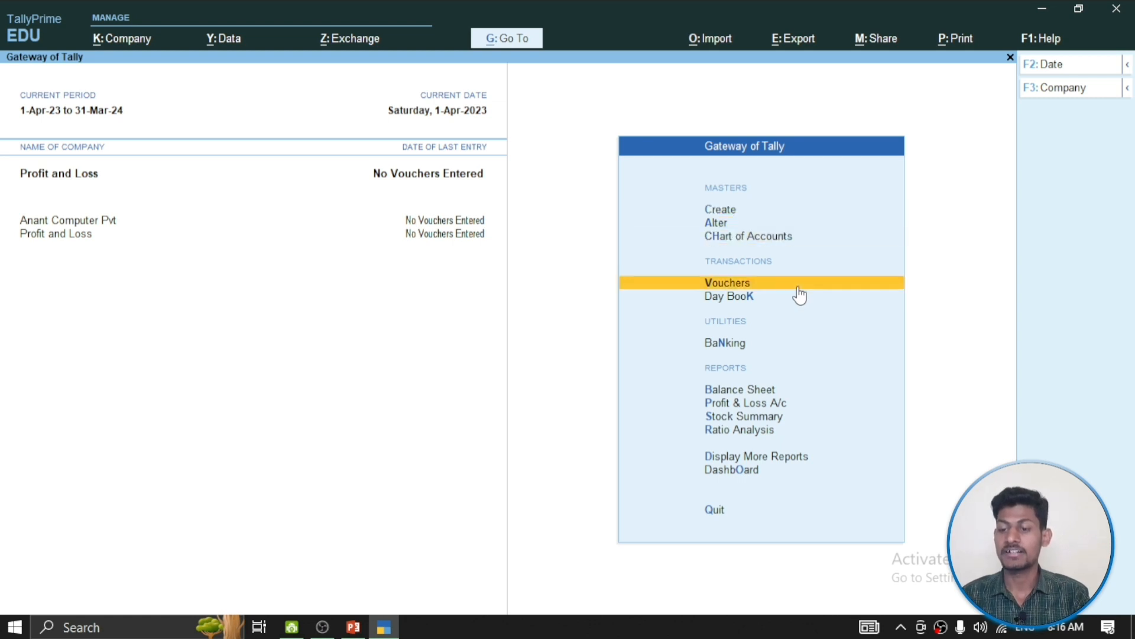
pyautogui.click(798, 284)
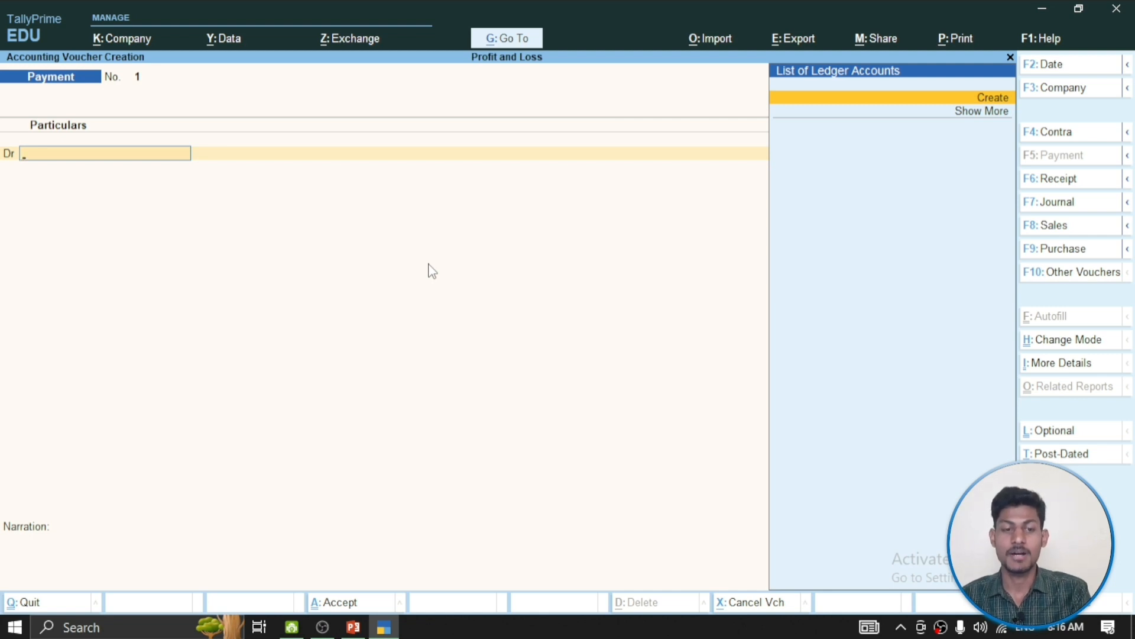
pyautogui.press('F6')
pyautogui.press('F4')
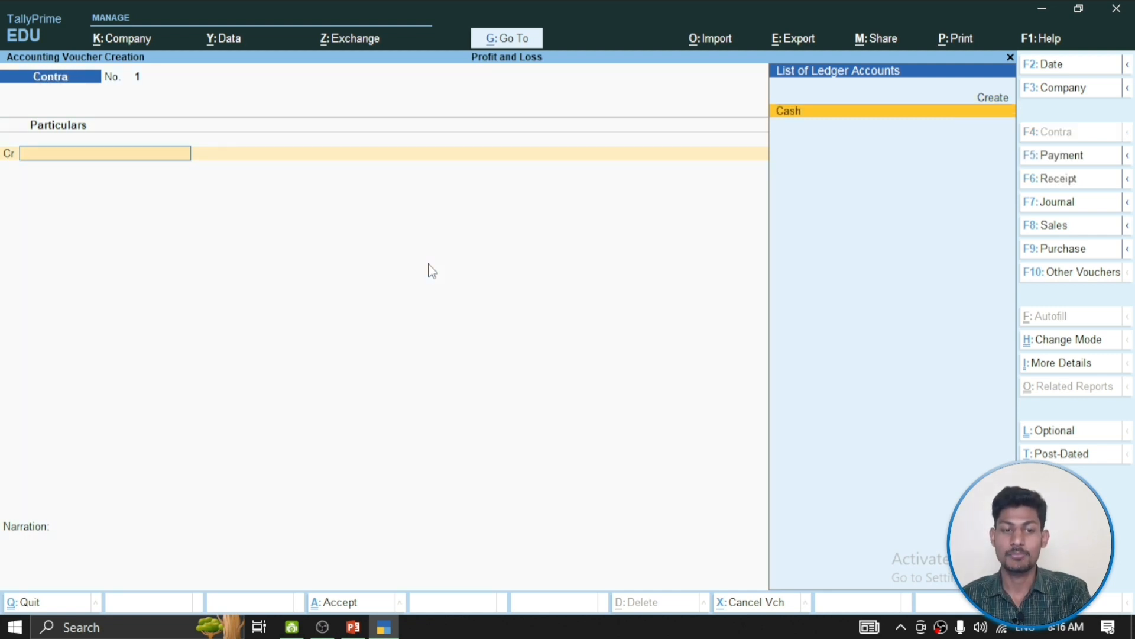
pyautogui.press('F5')
pyautogui.press('F4')
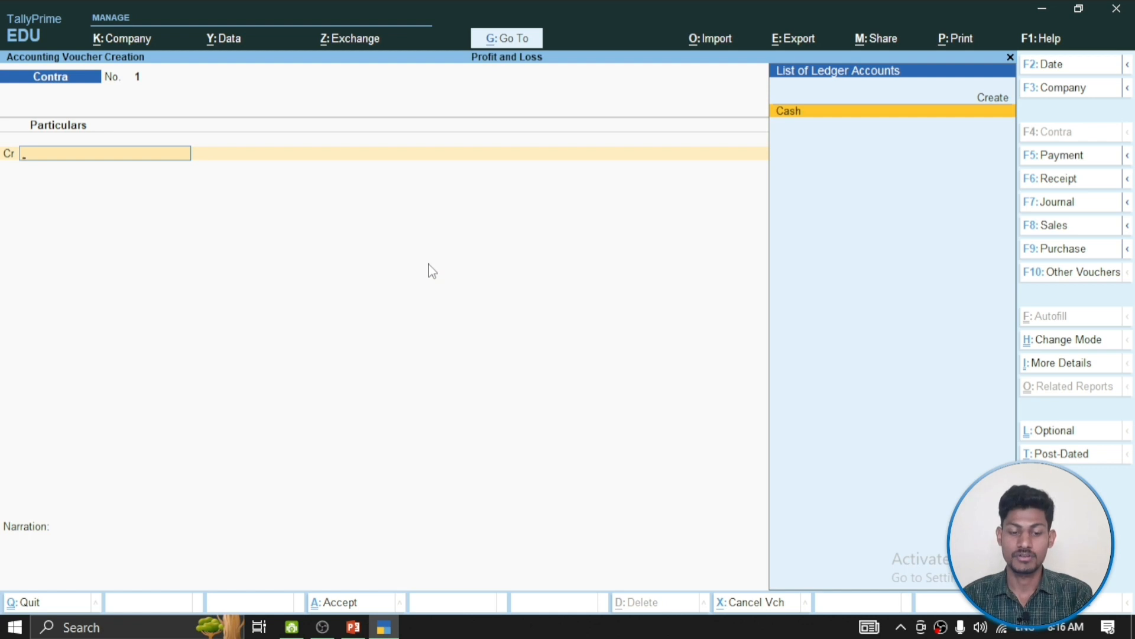
pyautogui.press('F6')
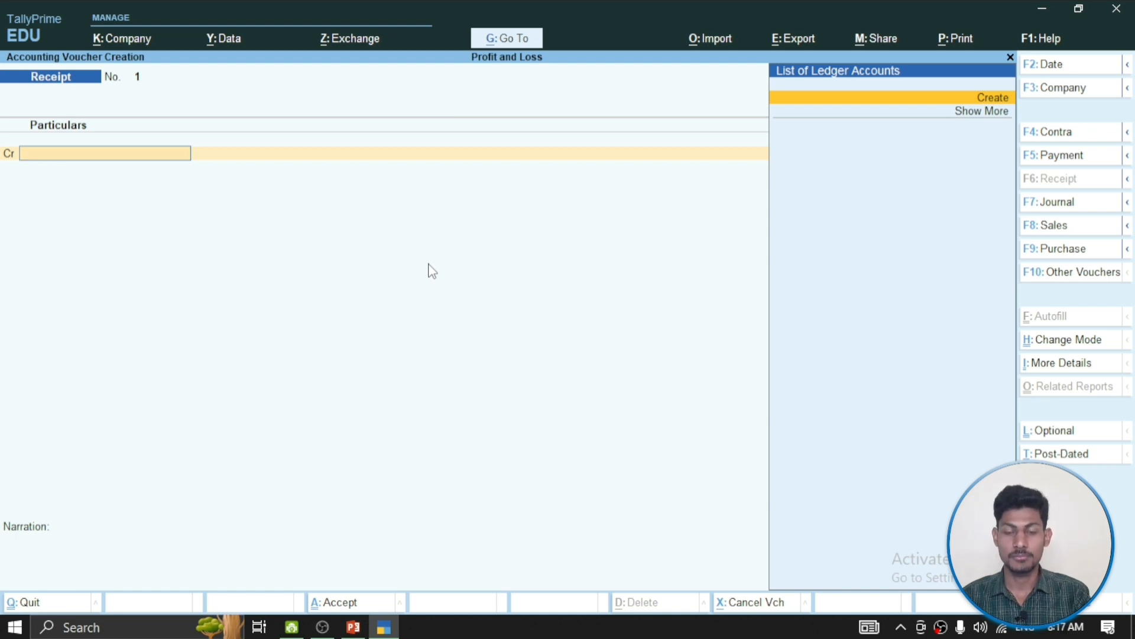
# Step: Create a ledger named "Capital Ac" under Capital Account for the credit line of the receipt voucher
pyautogui.press('Return')
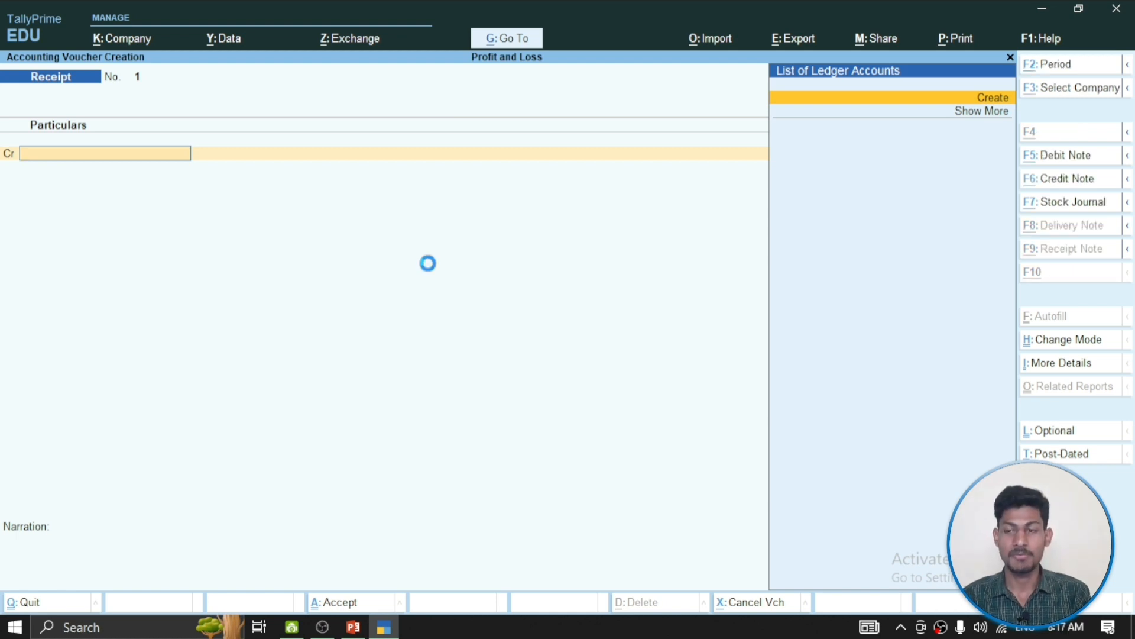
pyautogui.write('Capit')
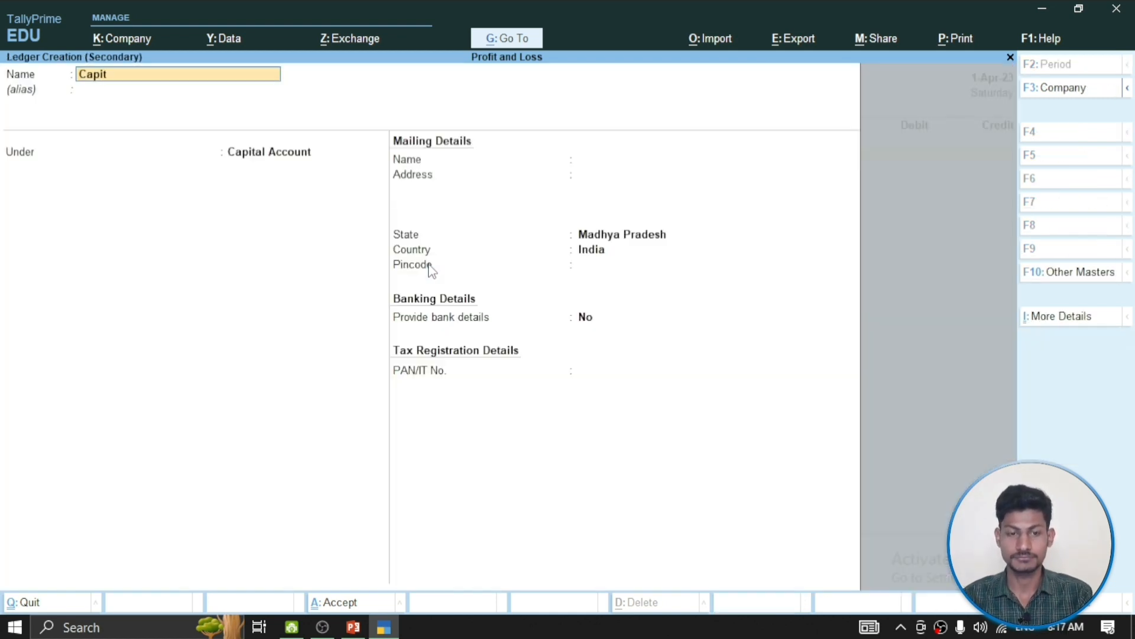
pyautogui.write('al Ac')
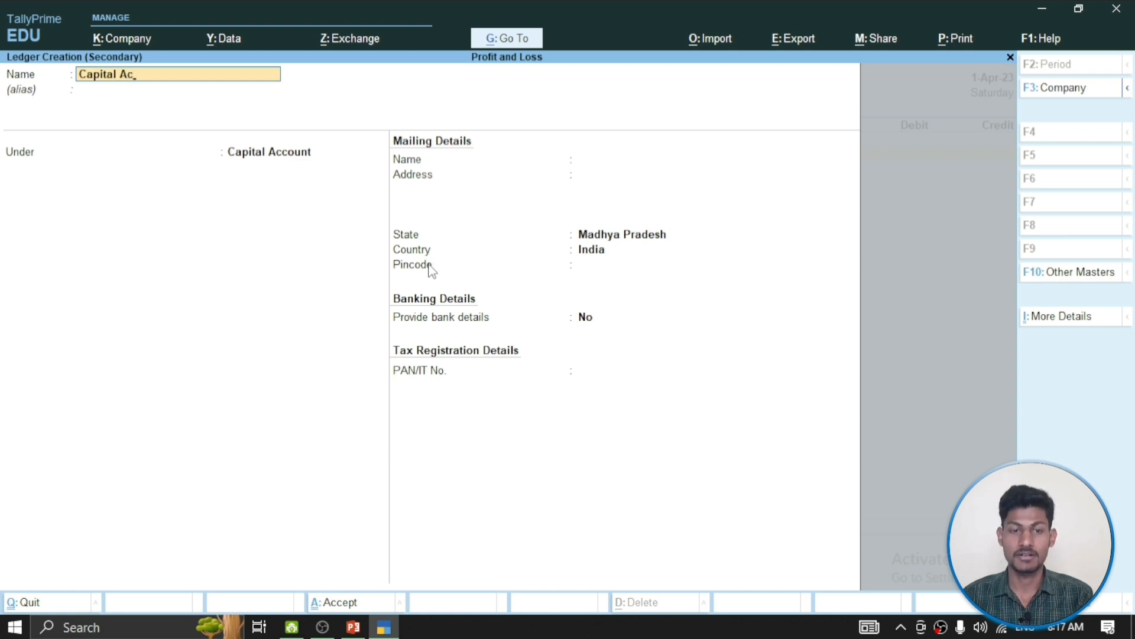
pyautogui.press('Return')
pyautogui.press('Return')
pyautogui.press('Return')
pyautogui.press('Return')
pyautogui.press('Return')
pyautogui.press('Return')
pyautogui.press('Return')
pyautogui.press('Return')
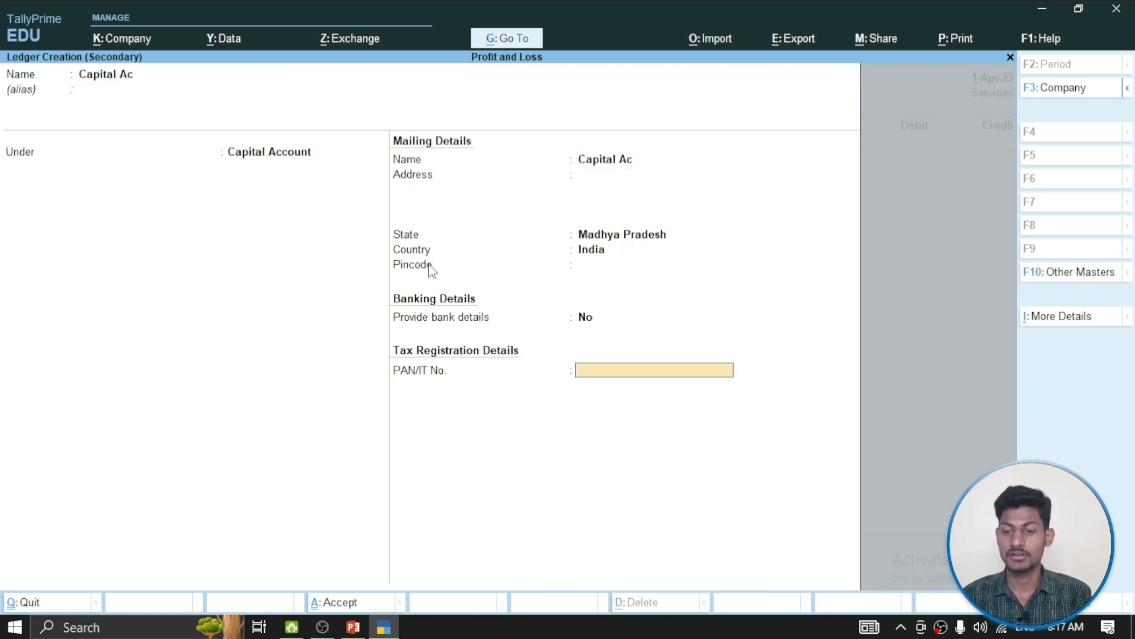
pyautogui.press('Return')
pyautogui.press('y')
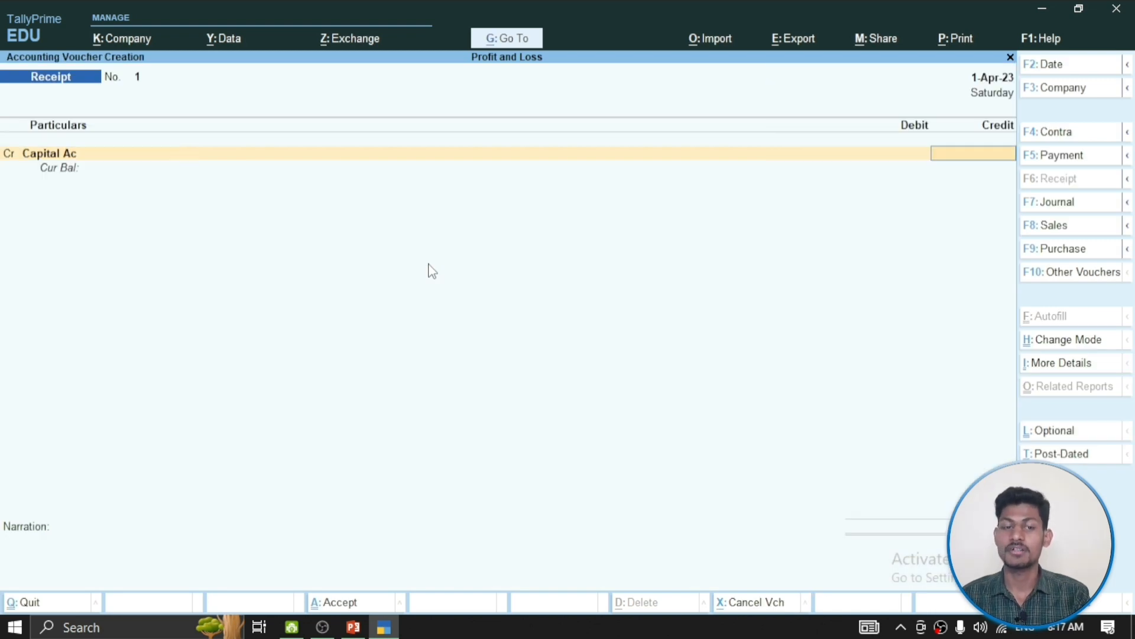
# Step: Credit Capital Ac with 100000, debit Cash for the same amount, and save the receipt voucher without a narration
pyautogui.write('100000')
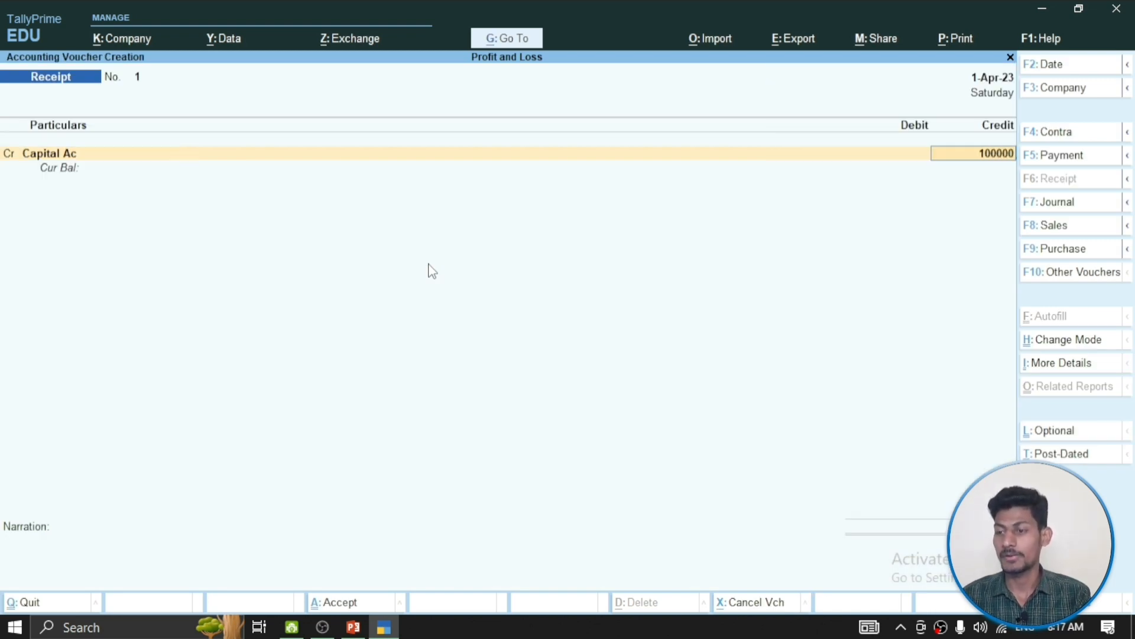
pyautogui.press('Return')
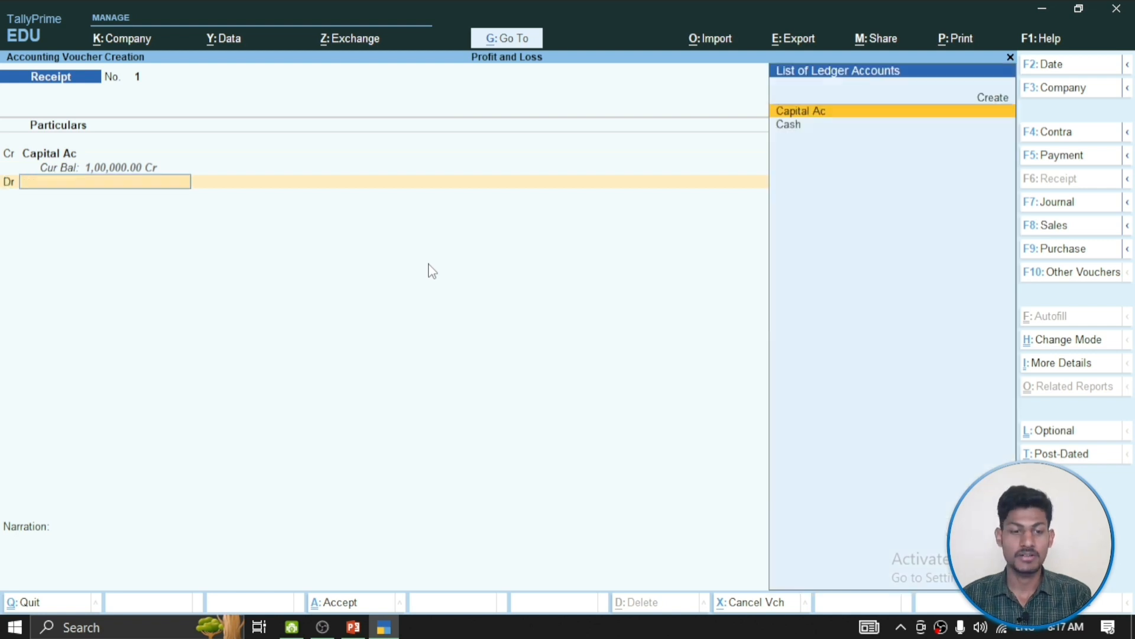
pyautogui.press('Down')
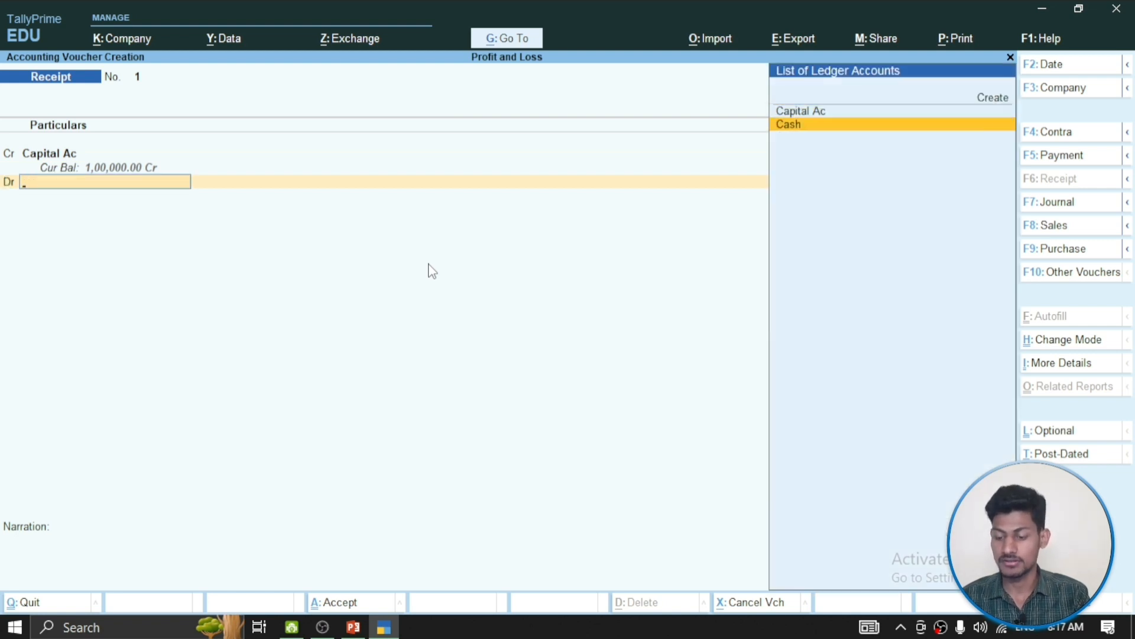
pyautogui.press('Return')
pyautogui.press('Return')
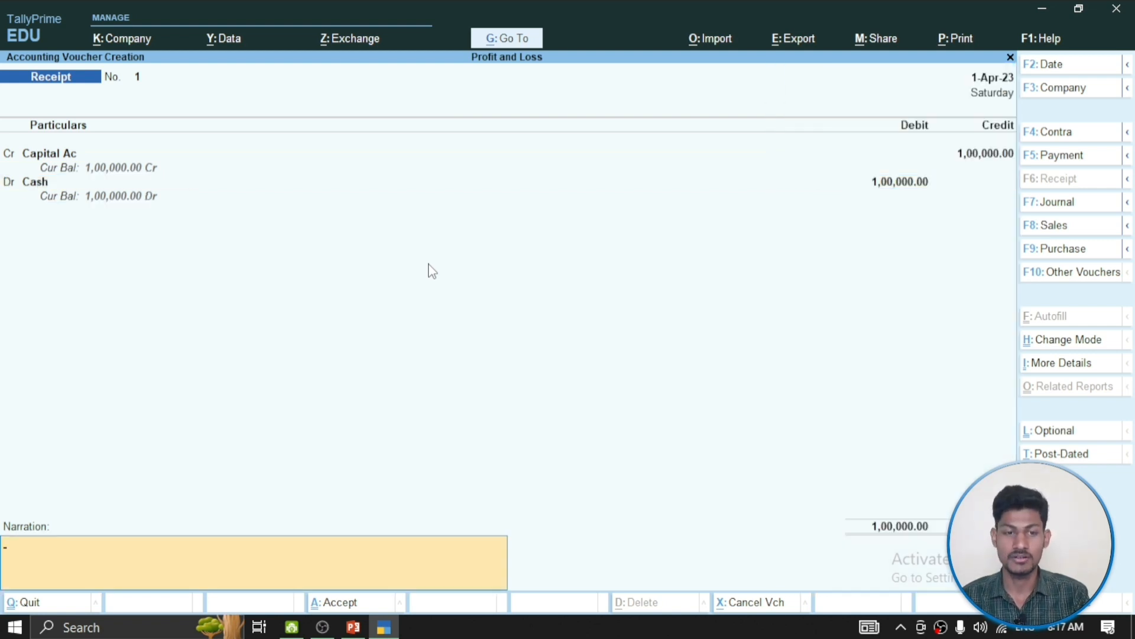
pyautogui.press('Return')
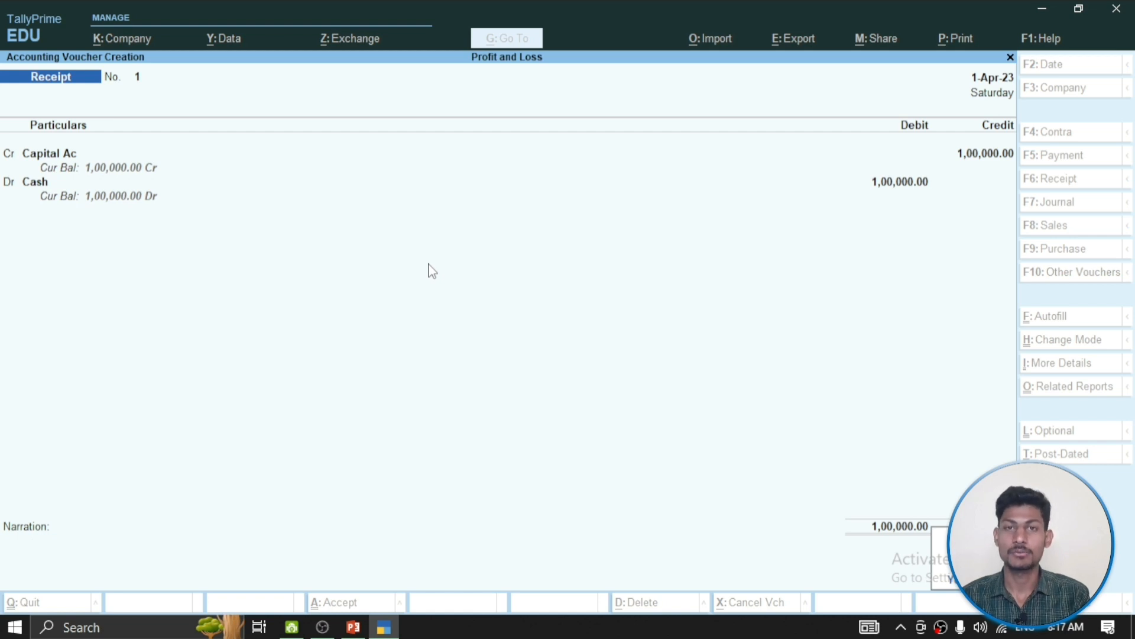
pyautogui.press('Return')
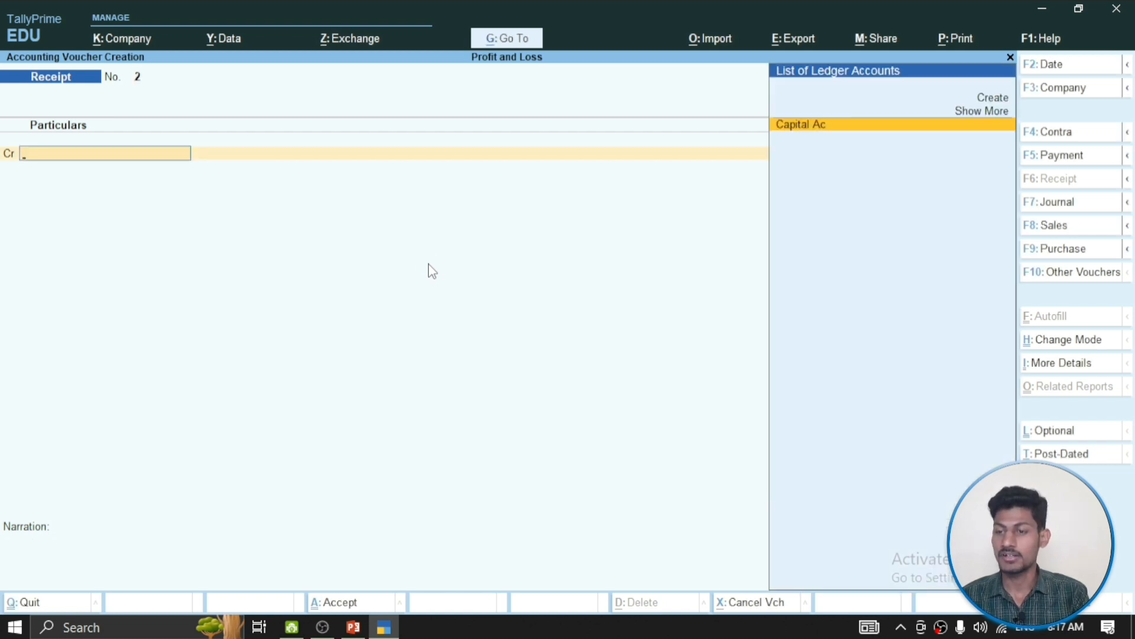
# Step: Leave voucher entry and open the Profit & Loss A/c report for the company
pyautogui.press('Escape')
pyautogui.press('Escape')
pyautogui.press('Down')
pyautogui.press('Down')
pyautogui.press('Down')
pyautogui.press('Down')
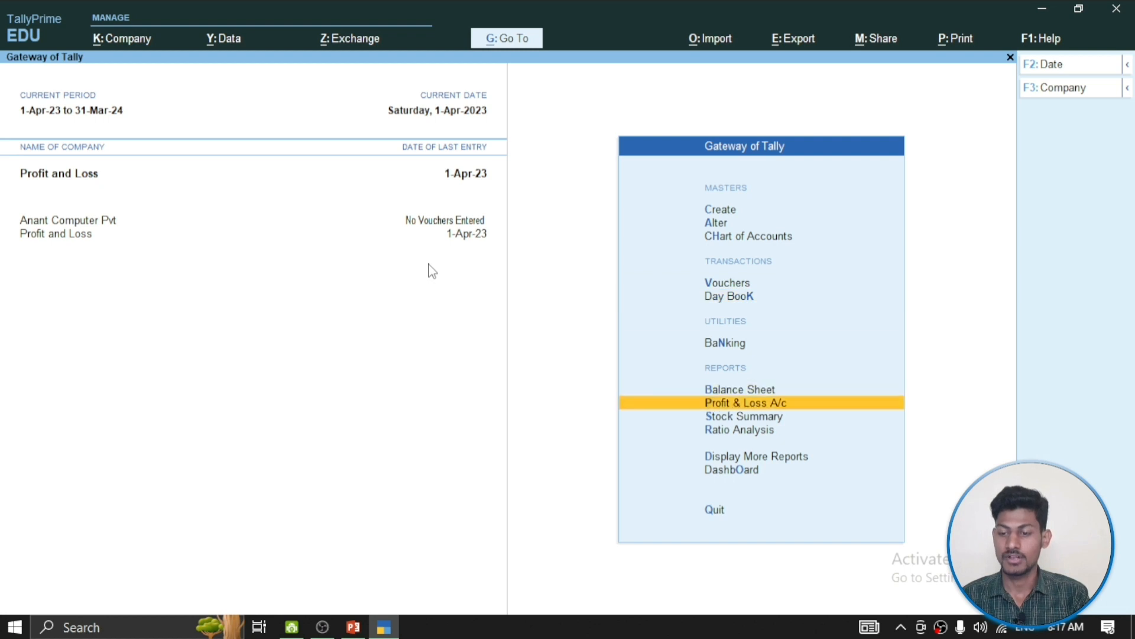
pyautogui.press('Up')
pyautogui.press('Down')
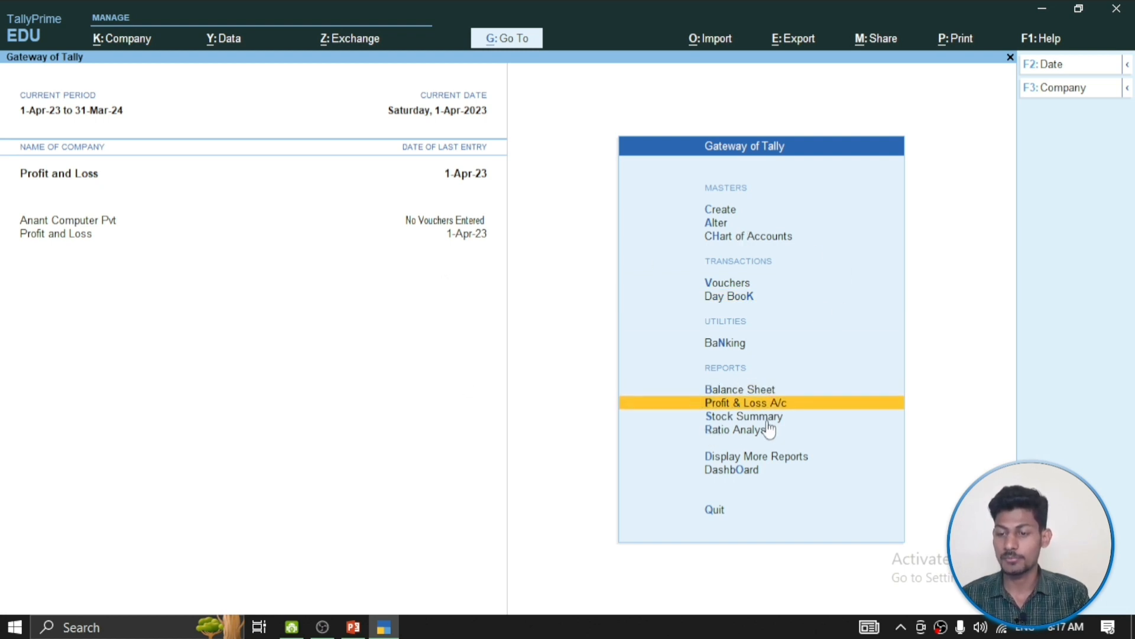
pyautogui.click(844, 396)
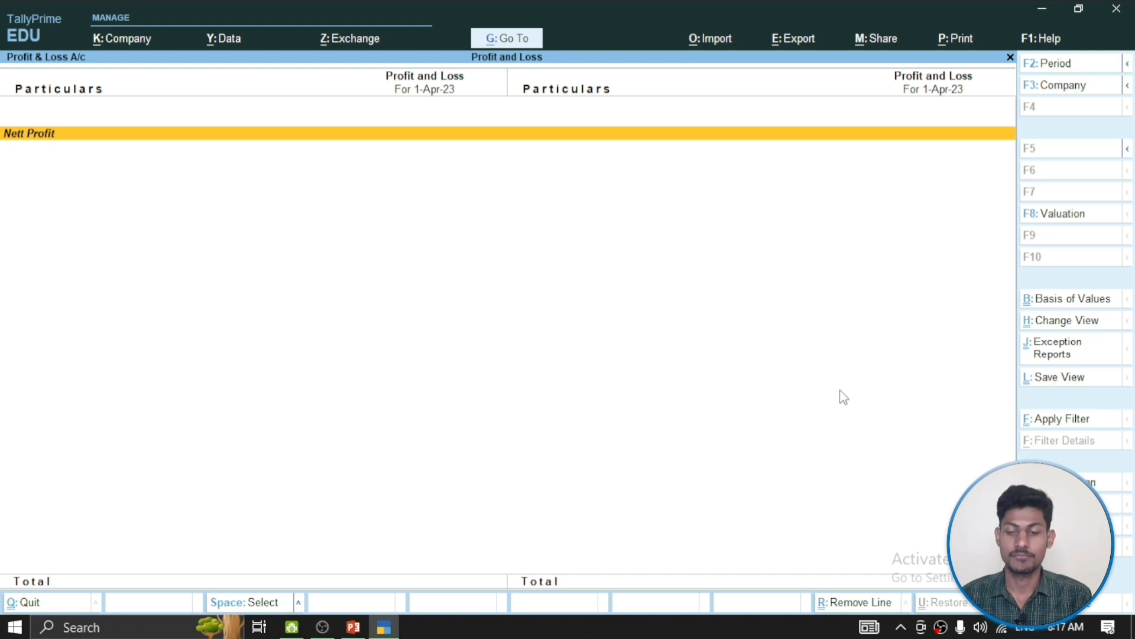
# Step: Close the Profit & Loss A/c report and switch to PowerPoint to view the Direct Income and Direct Expense transactions on slide 28
pyautogui.press('Escape')
pyautogui.press('Up')
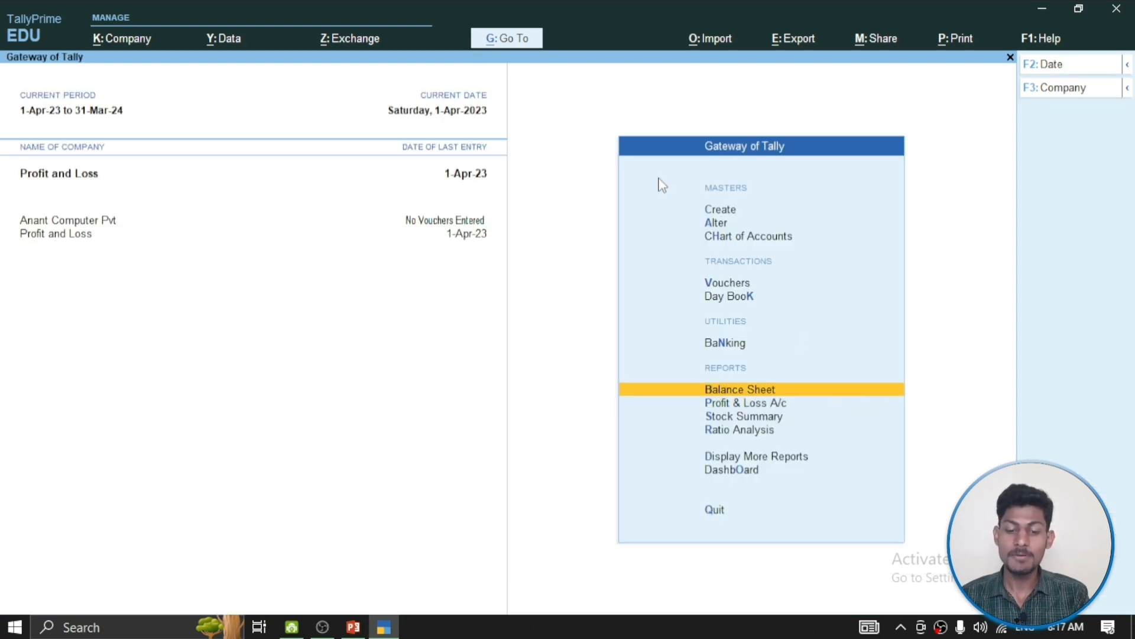
pyautogui.moveTo(353, 627)
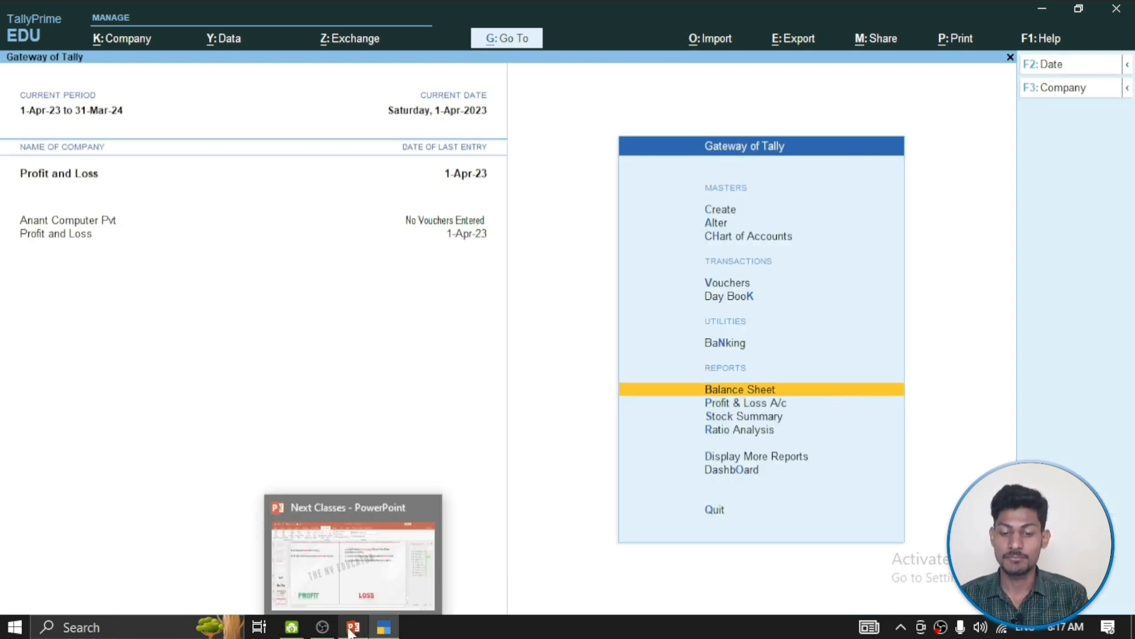
pyautogui.click(357, 581)
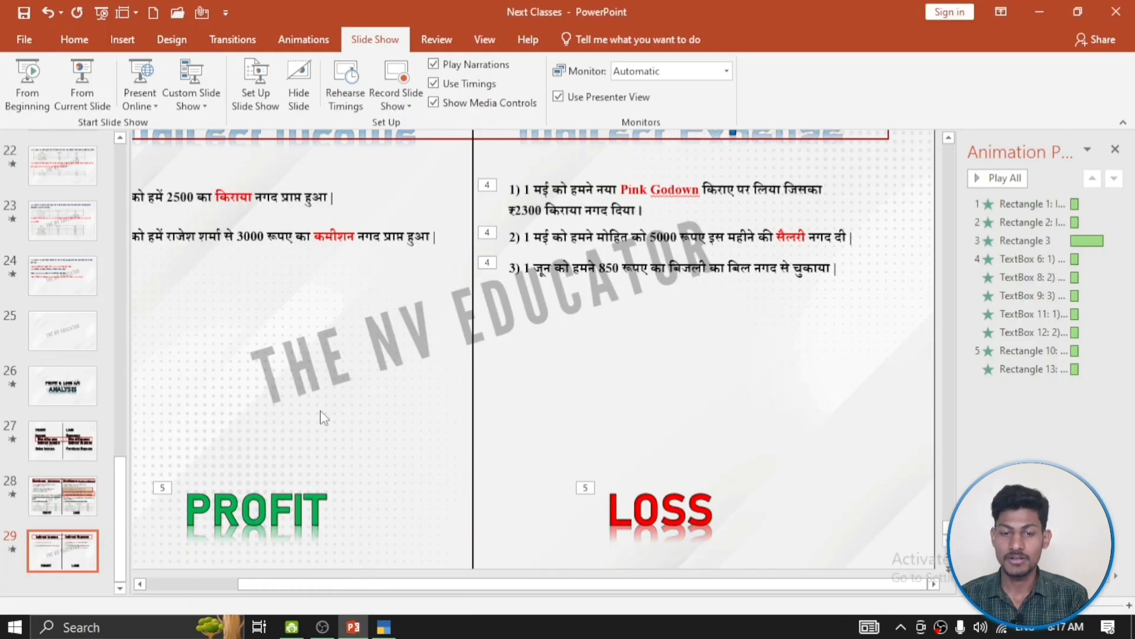
pyautogui.scroll(-3, 510, 456)
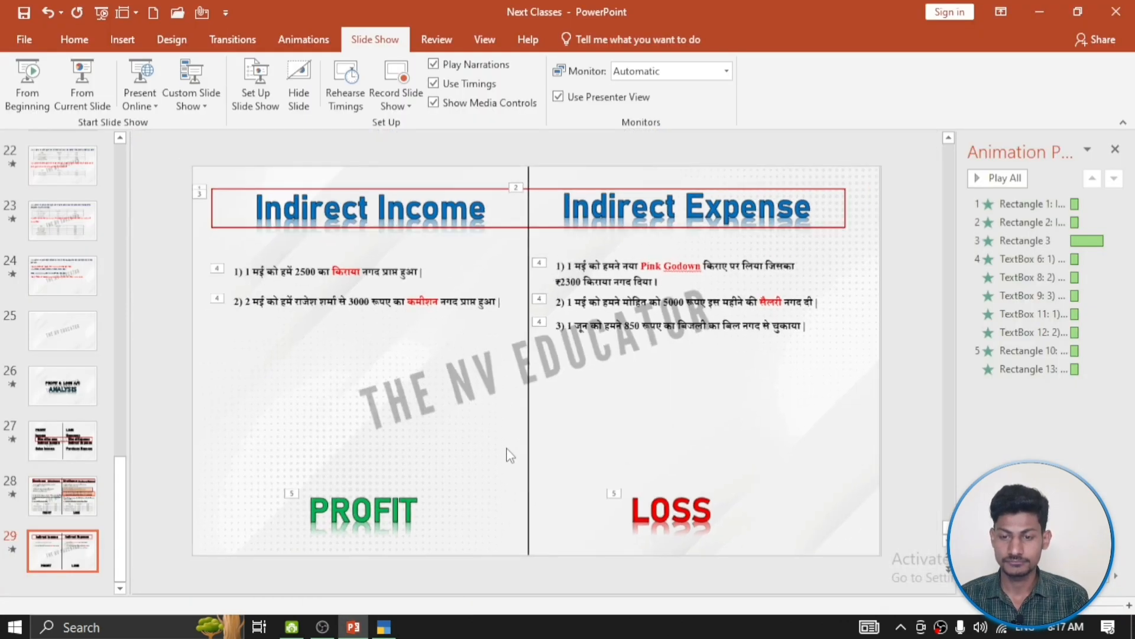
pyautogui.click(80, 500)
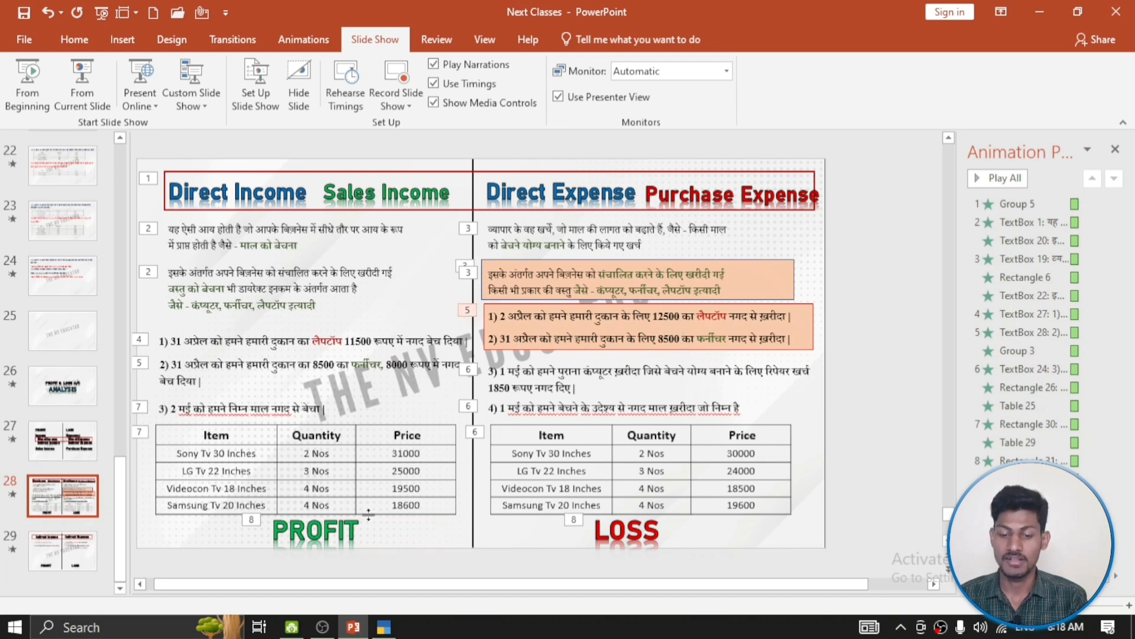
# Step: Switch back to TallyPrime, open voucher entry, and change the voucher type to Payment
pyautogui.moveTo(384, 626)
pyautogui.click(381, 602)
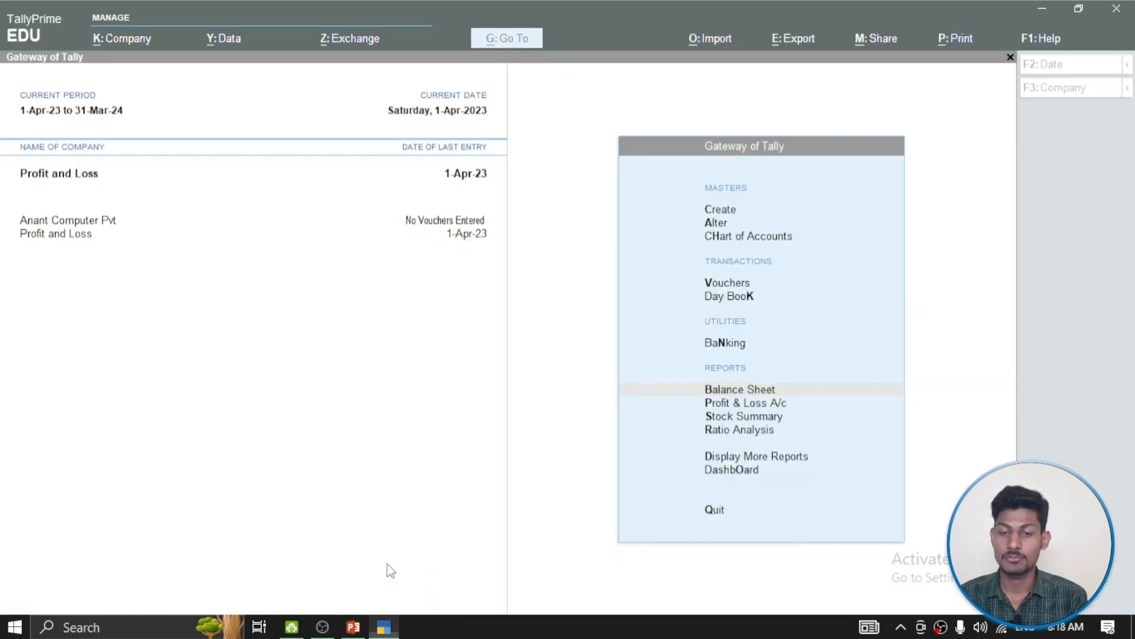
pyautogui.press('Up')
pyautogui.press('Up')
pyautogui.press('Up')
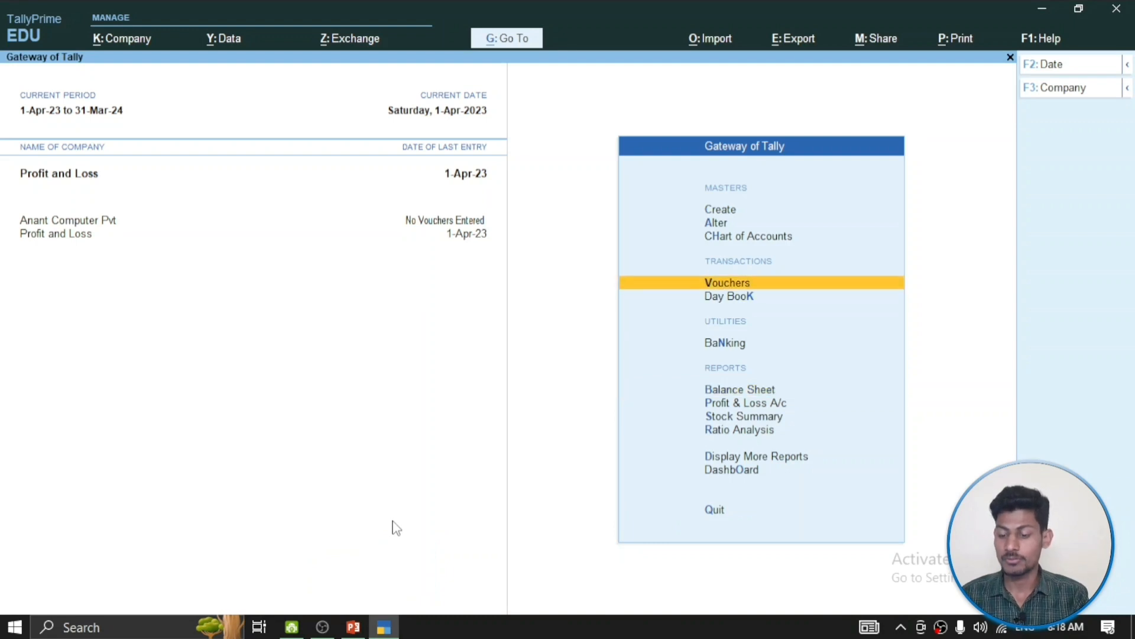
pyautogui.press('Return')
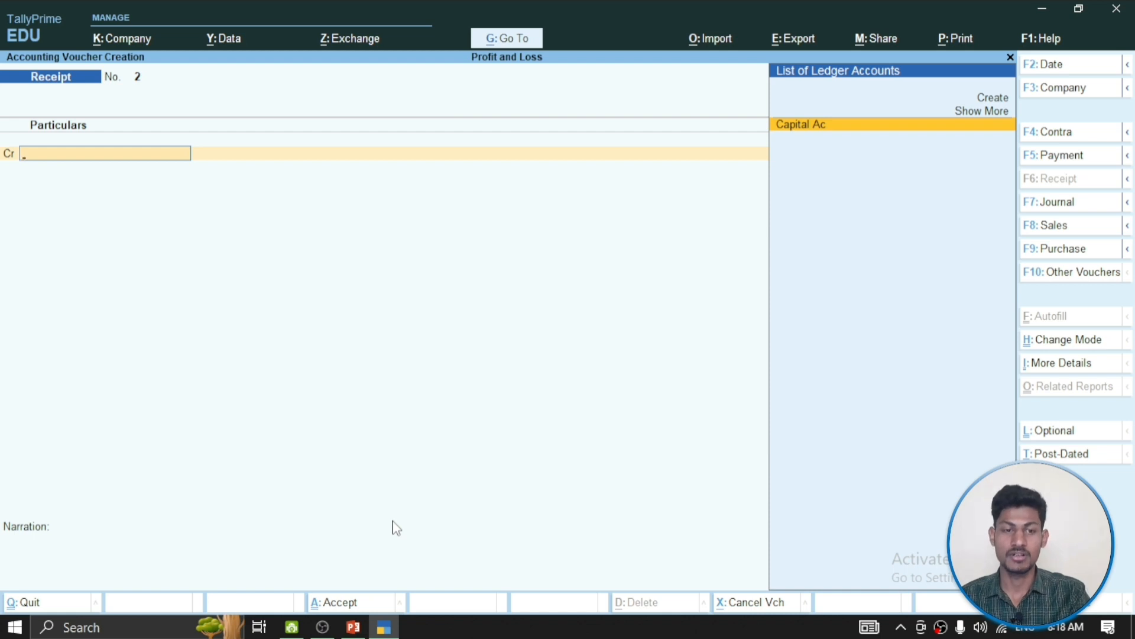
pyautogui.press('F5')
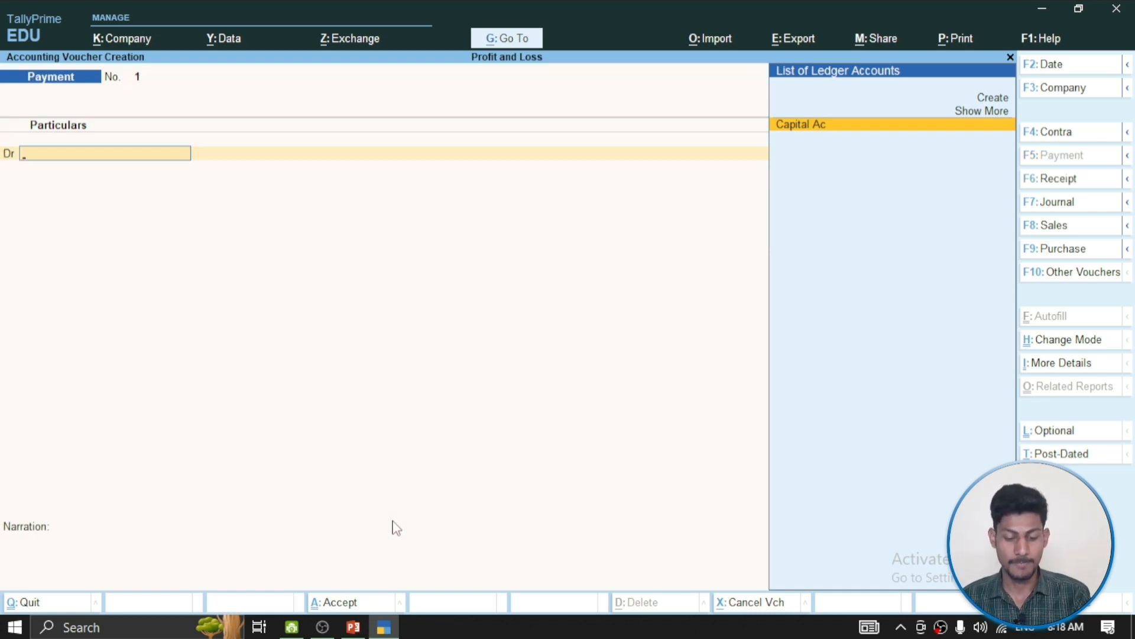
# Step: Create a ledger named "Laptop Ac" under Fixed Assets for the debit line of the payment voucher
pyautogui.hotkey('alt', 'c')
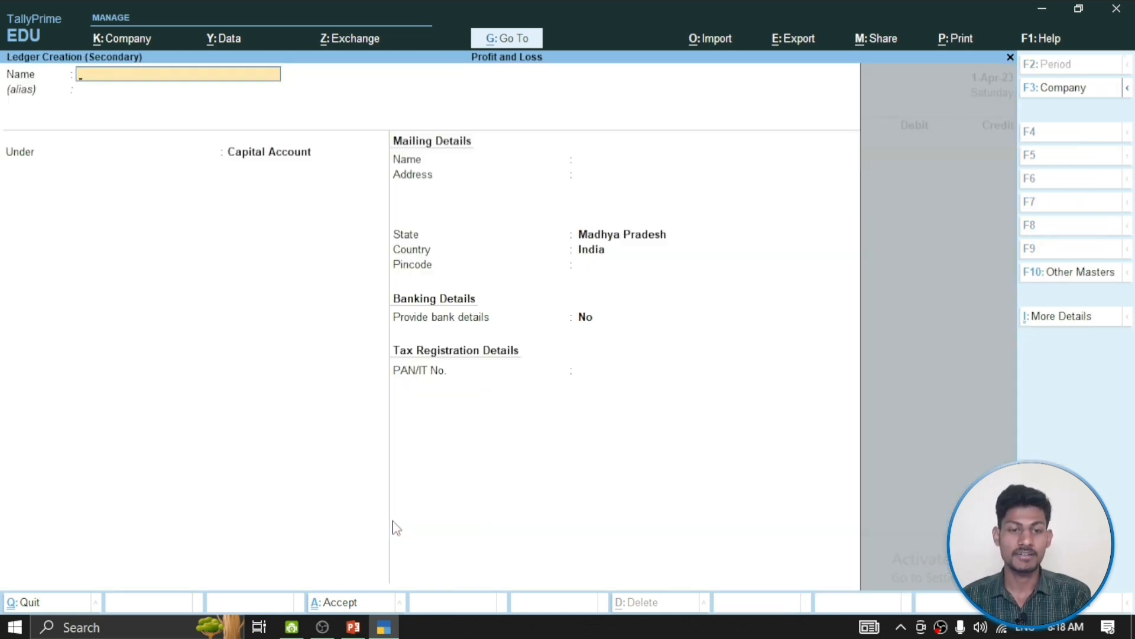
pyautogui.write('K')
pyautogui.press('BackSpace')
pyautogui.write('Lap')
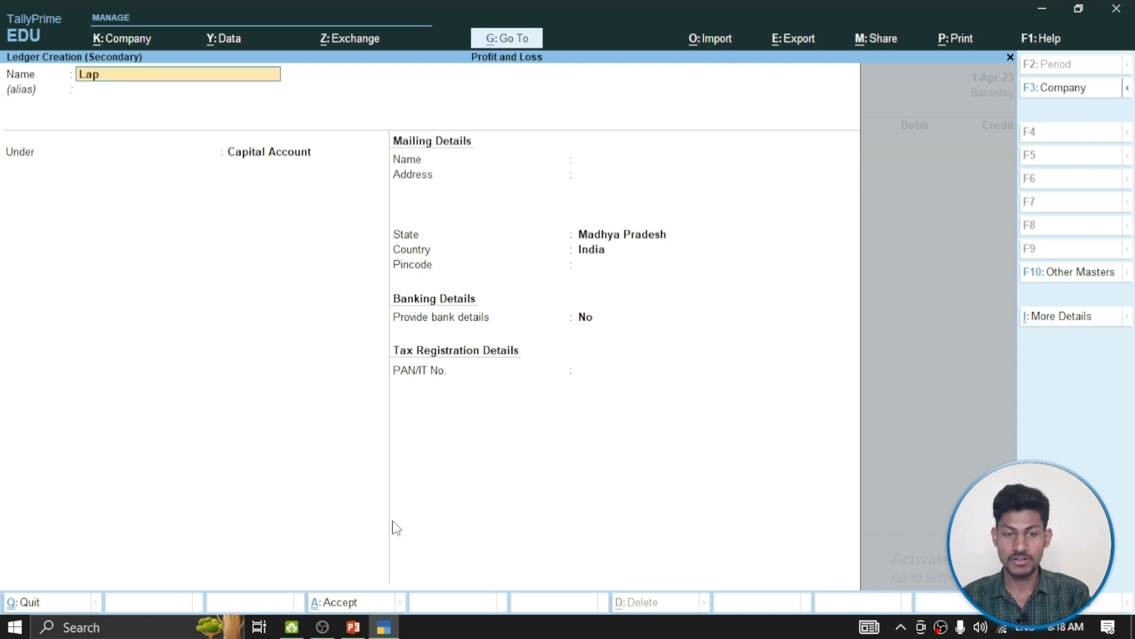
pyautogui.write('top')
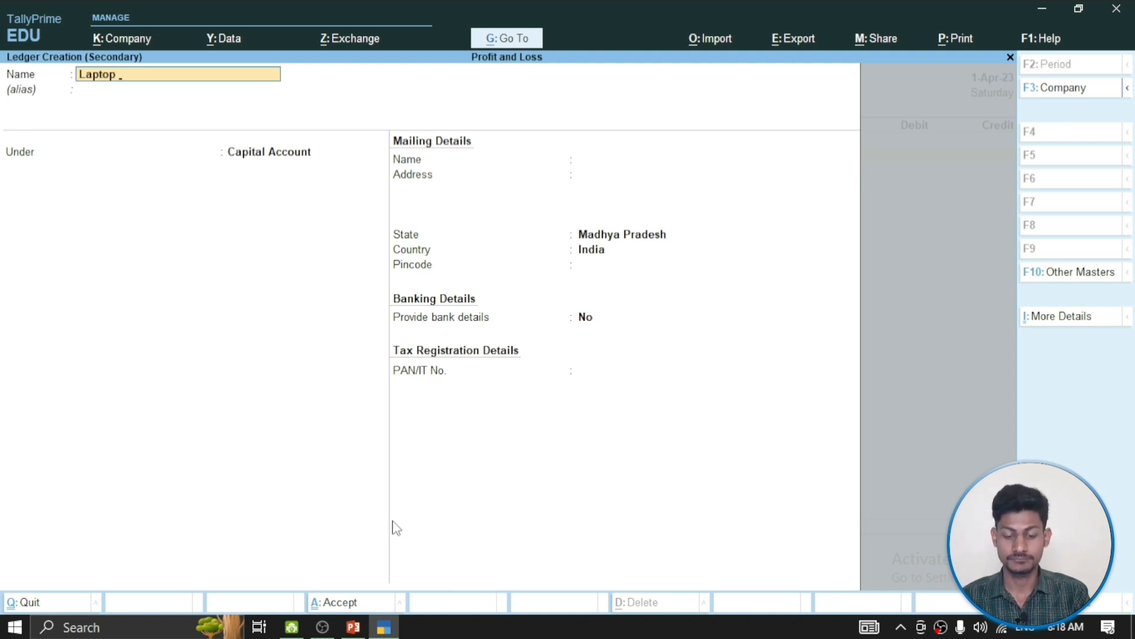
pyautogui.write(' Ac')
pyautogui.press('Return')
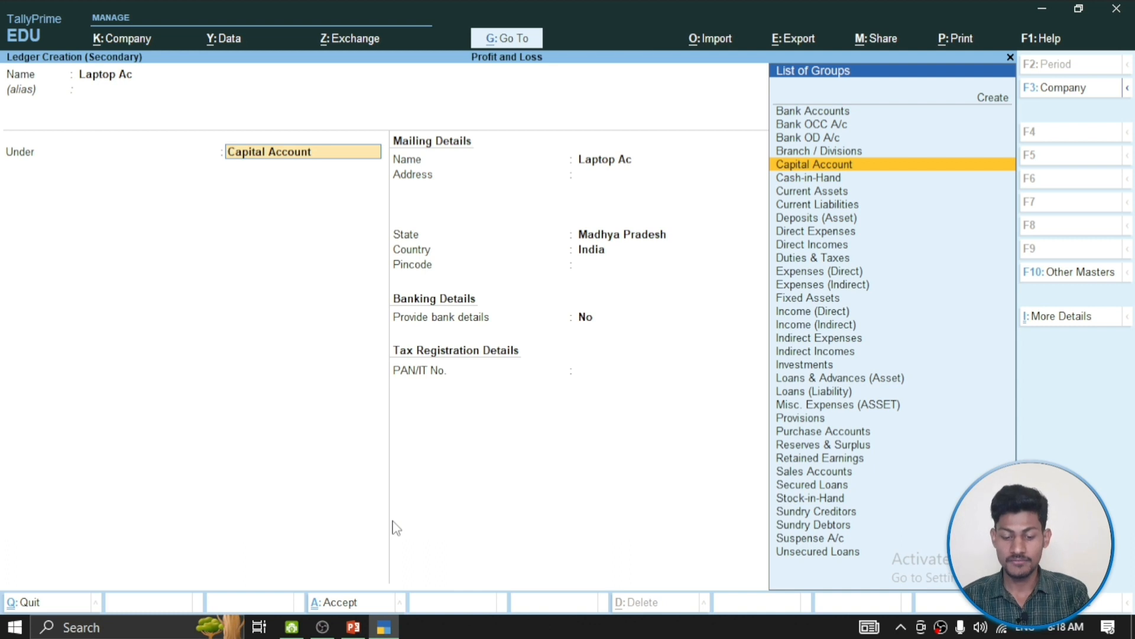
pyautogui.write('Fix')
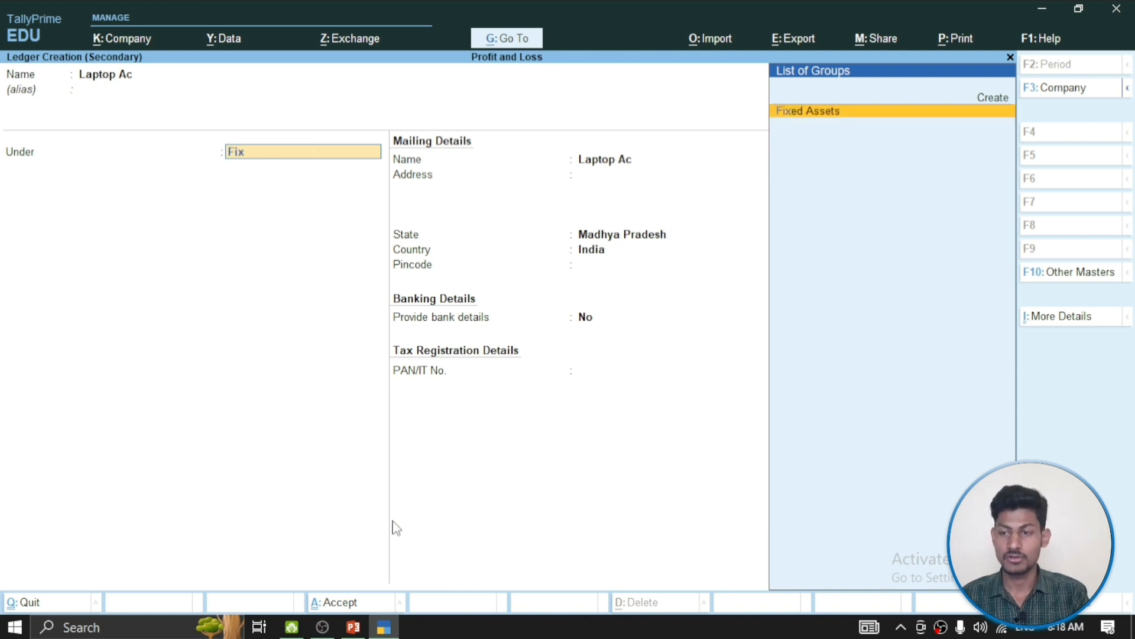
pyautogui.press('Return')
pyautogui.press('Return')
pyautogui.press('Return')
pyautogui.press('Return')
pyautogui.press('Return')
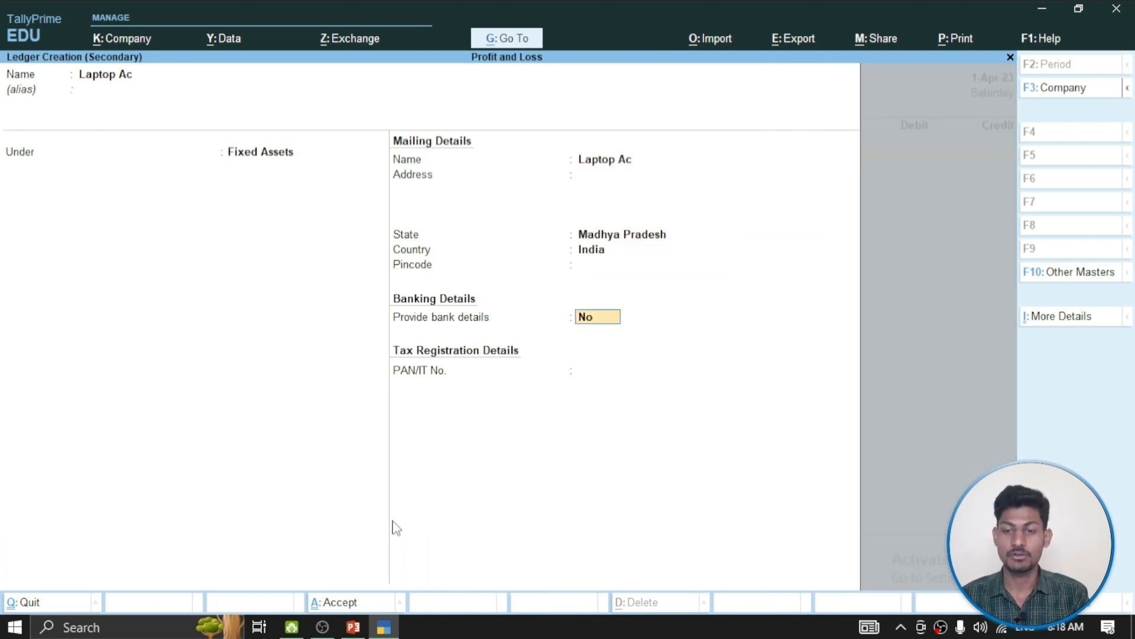
pyautogui.press('Return')
pyautogui.press('Return')
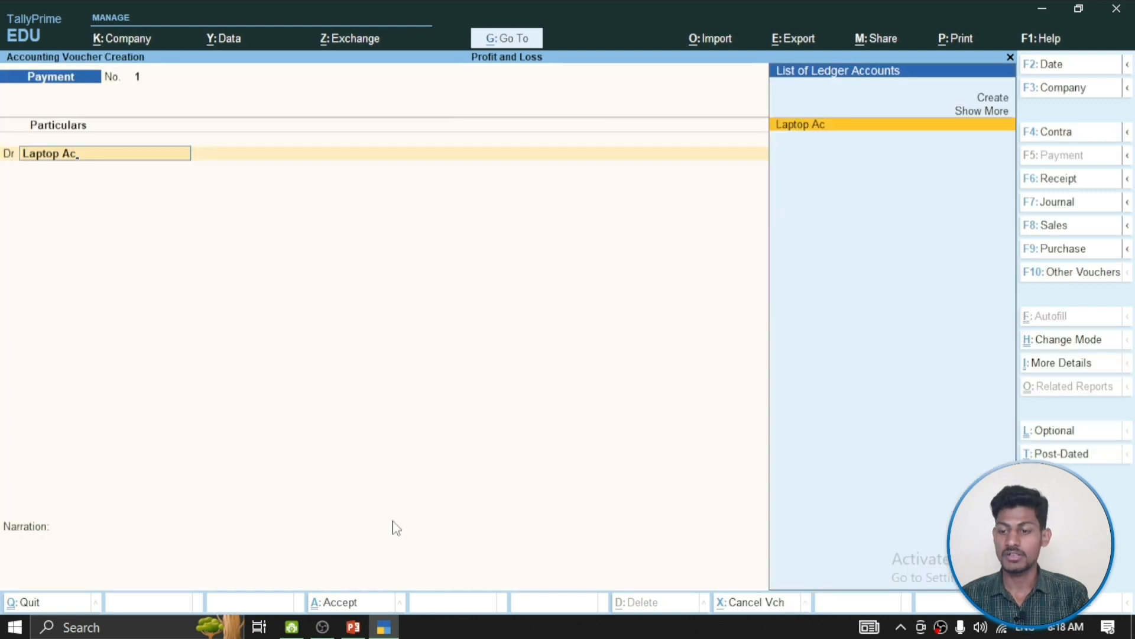
# Step: Debit Laptop Ac with 12500 in the payment voucher
pyautogui.press('Return')
pyautogui.write('1500')
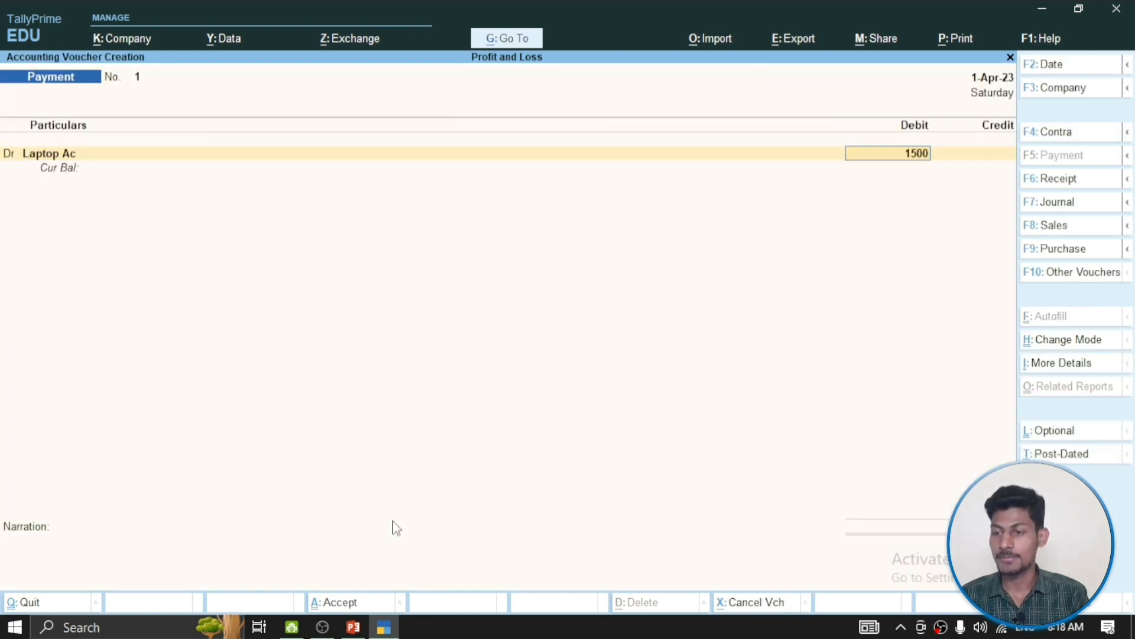
pyautogui.press('BackSpace')
pyautogui.press('BackSpace')
pyautogui.press('BackSpace')
pyautogui.press('BackSpace')
pyautogui.write('12500')
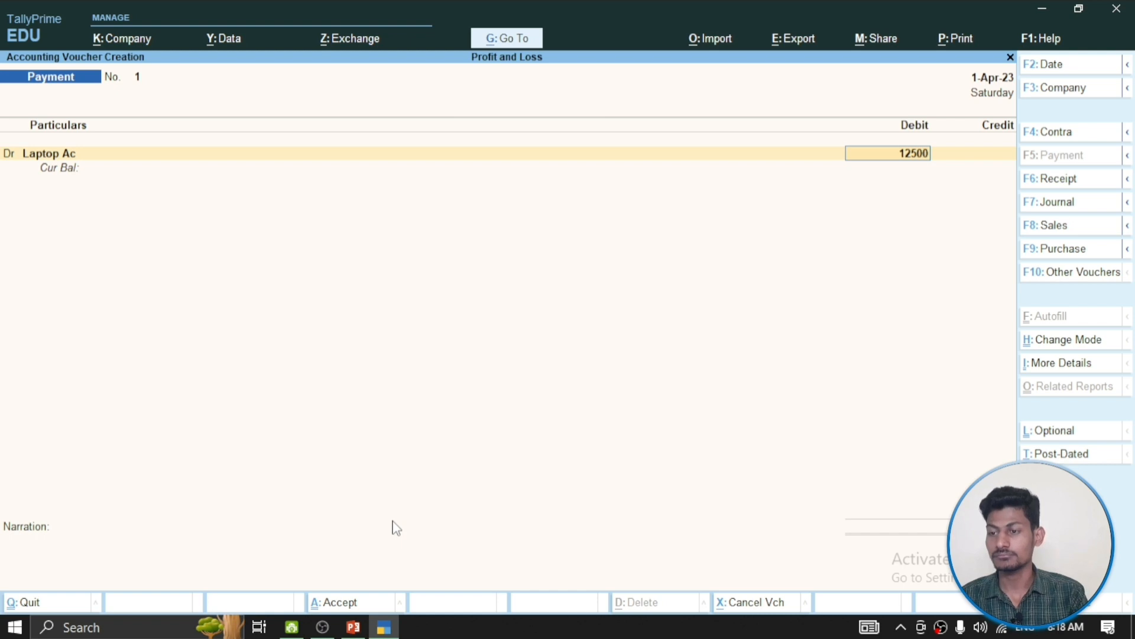
# Step: Credit Cash for the full laptop amount and save the payment voucher without a narration
pyautogui.press('Return')
pyautogui.write('Cas')
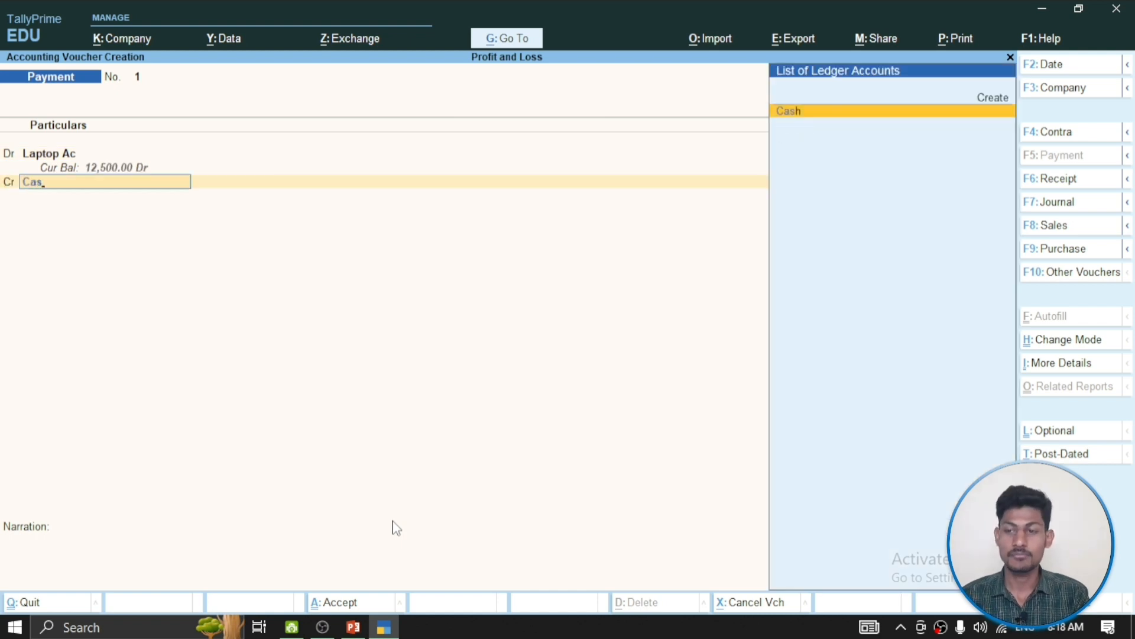
pyautogui.press('Return')
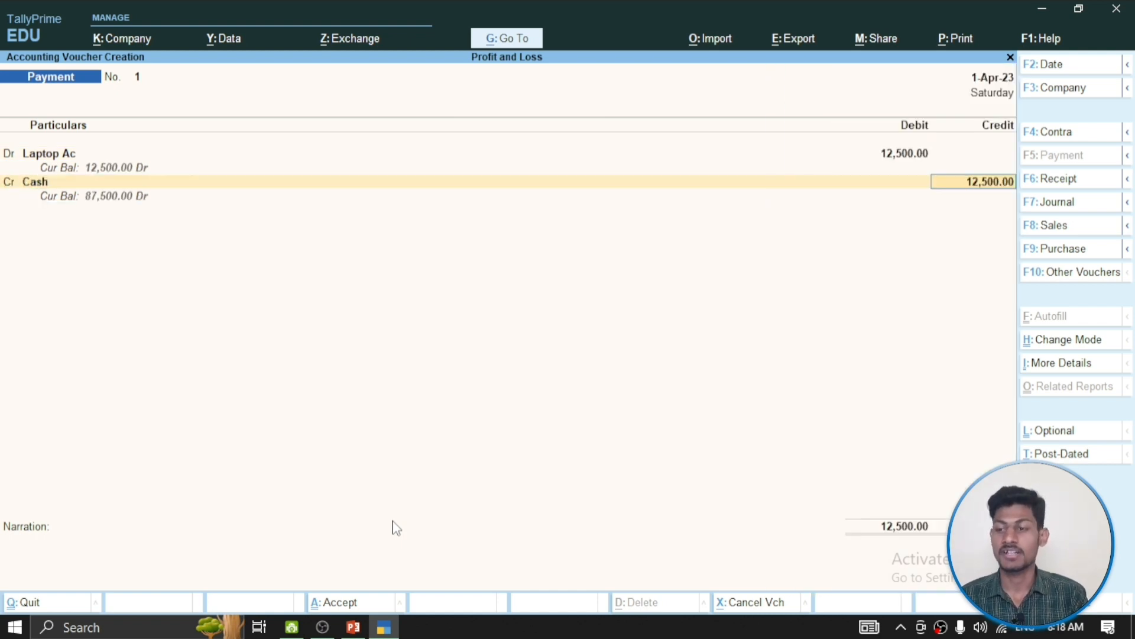
pyautogui.press('Return')
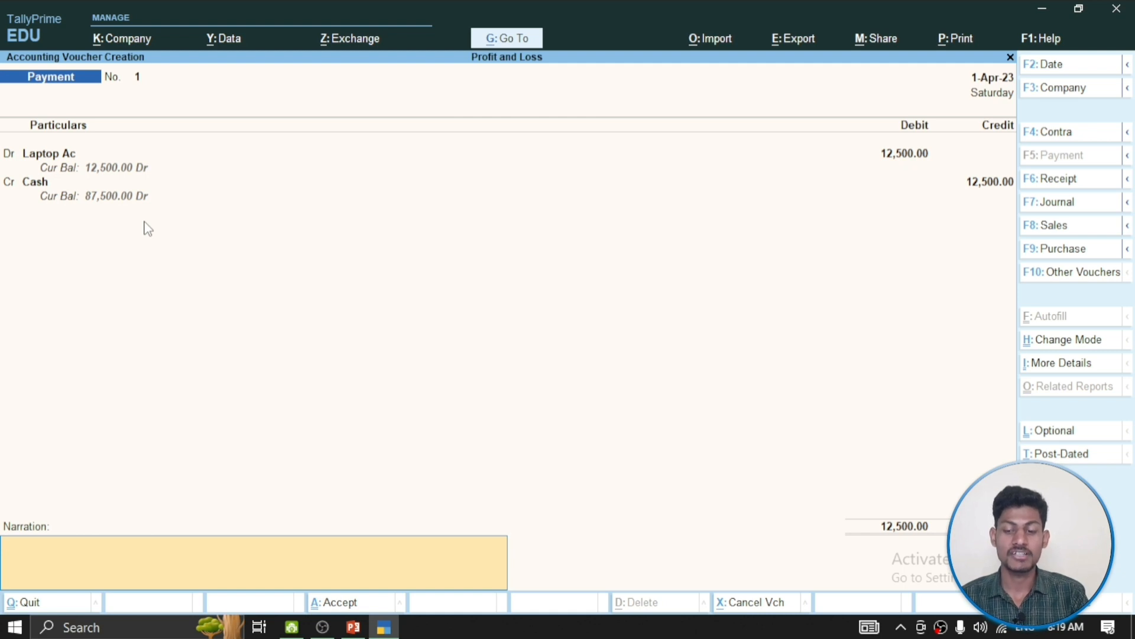
pyautogui.press('Return')
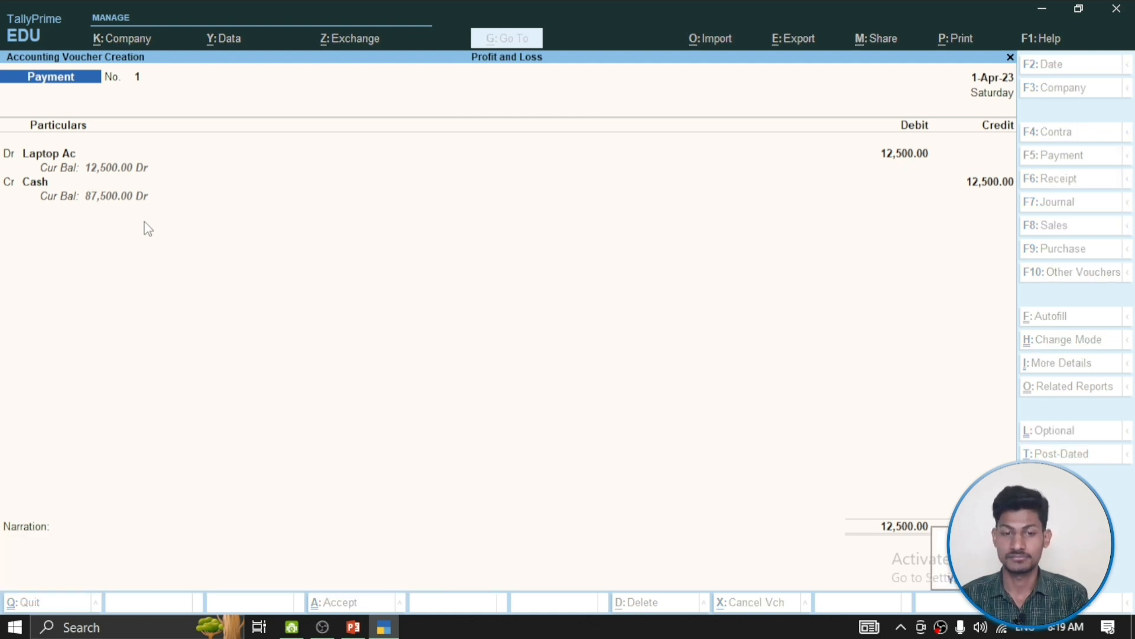
pyautogui.press('Return')
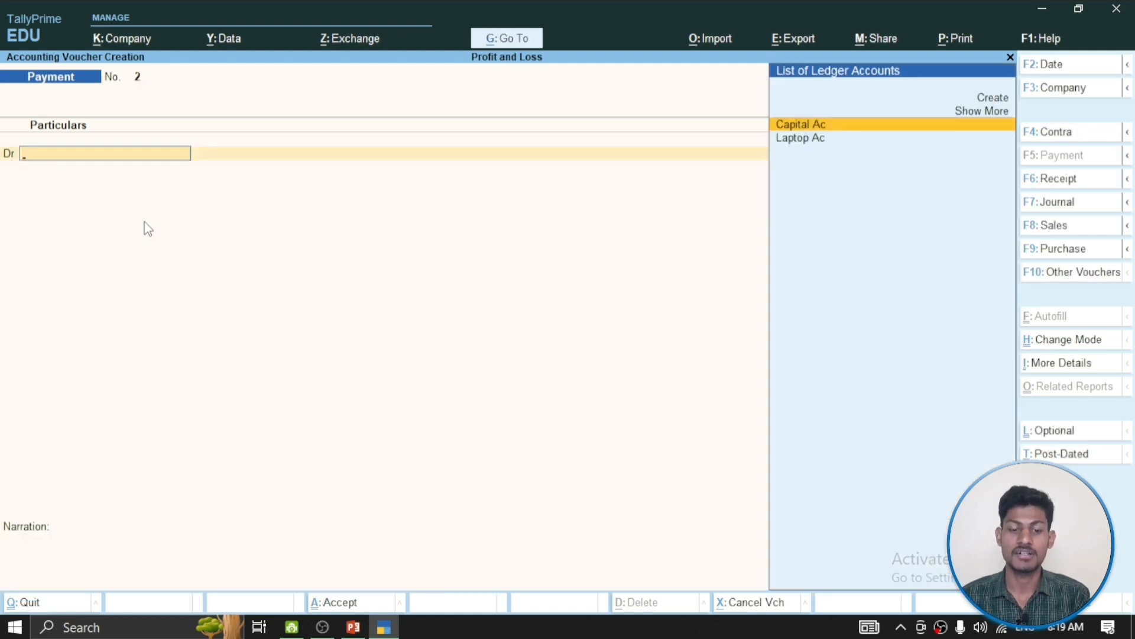
# Step: Check the furniture purchase in PowerPoint and create a "Furniture Ac" ledger under Fixed Assets for the debit line of the new TallyPrime payment voucher
pyautogui.click(353, 627)
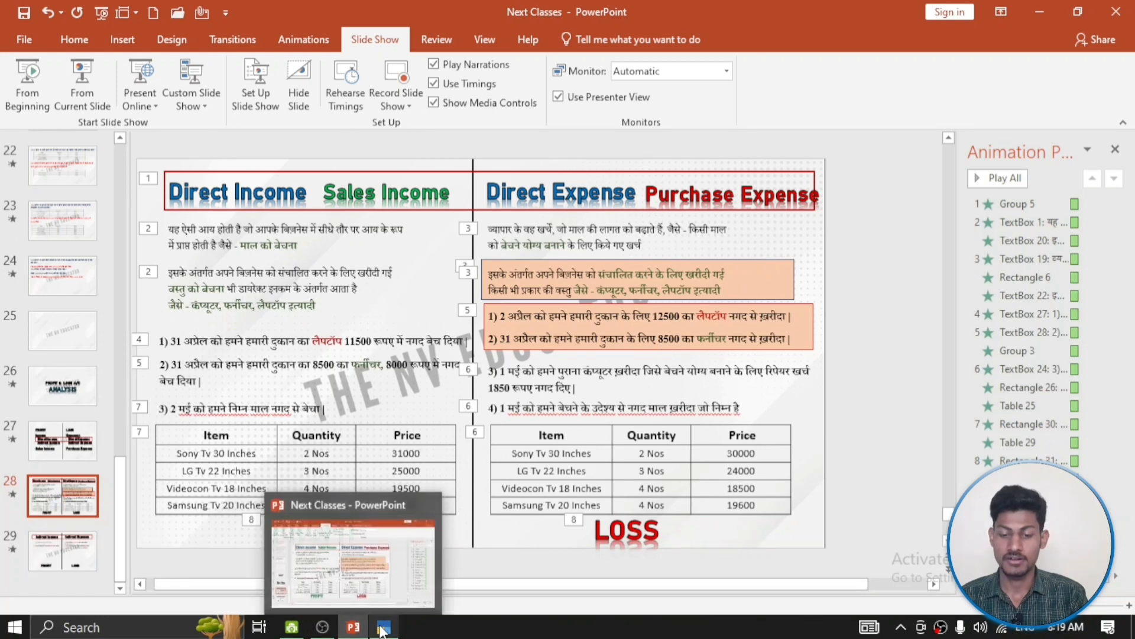
pyautogui.click(380, 594)
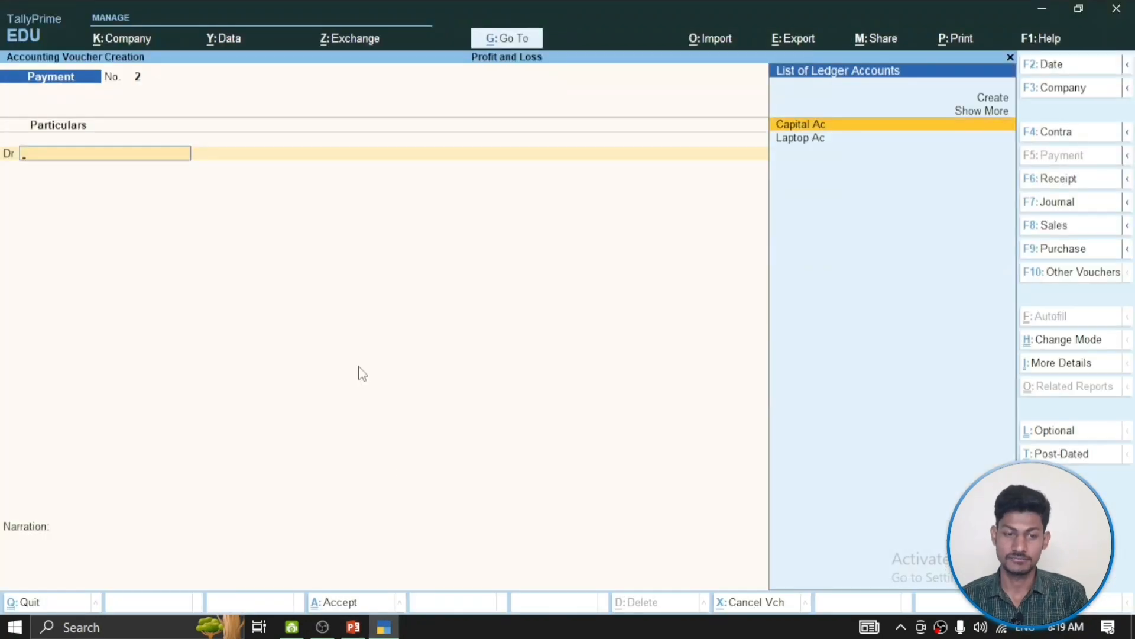
pyautogui.hotkey('alt', 'c')
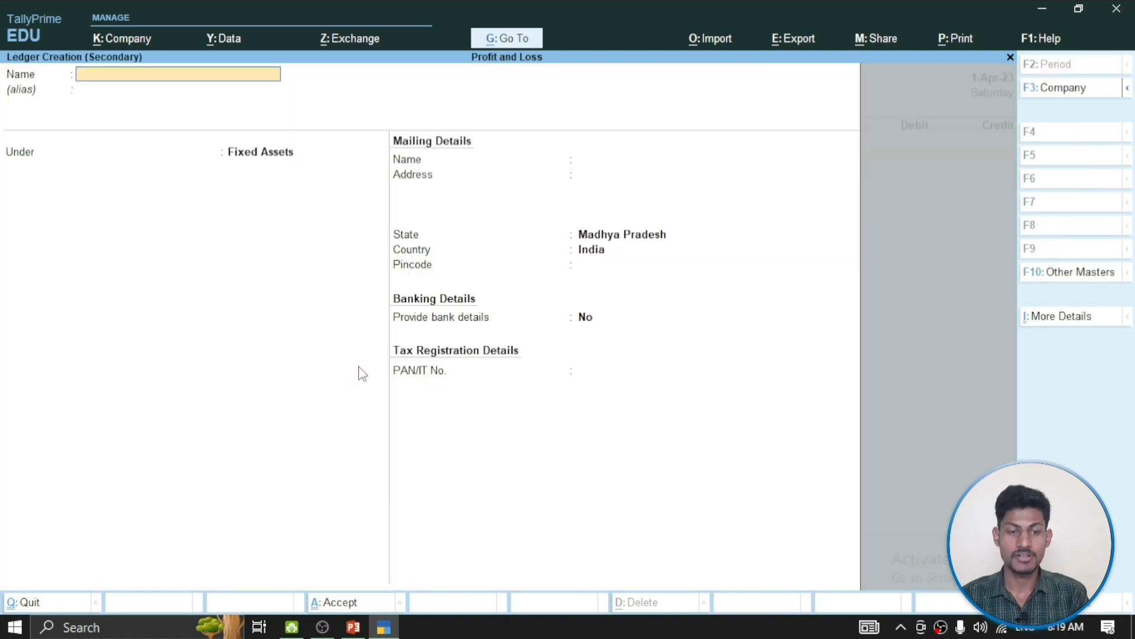
pyautogui.write('F')
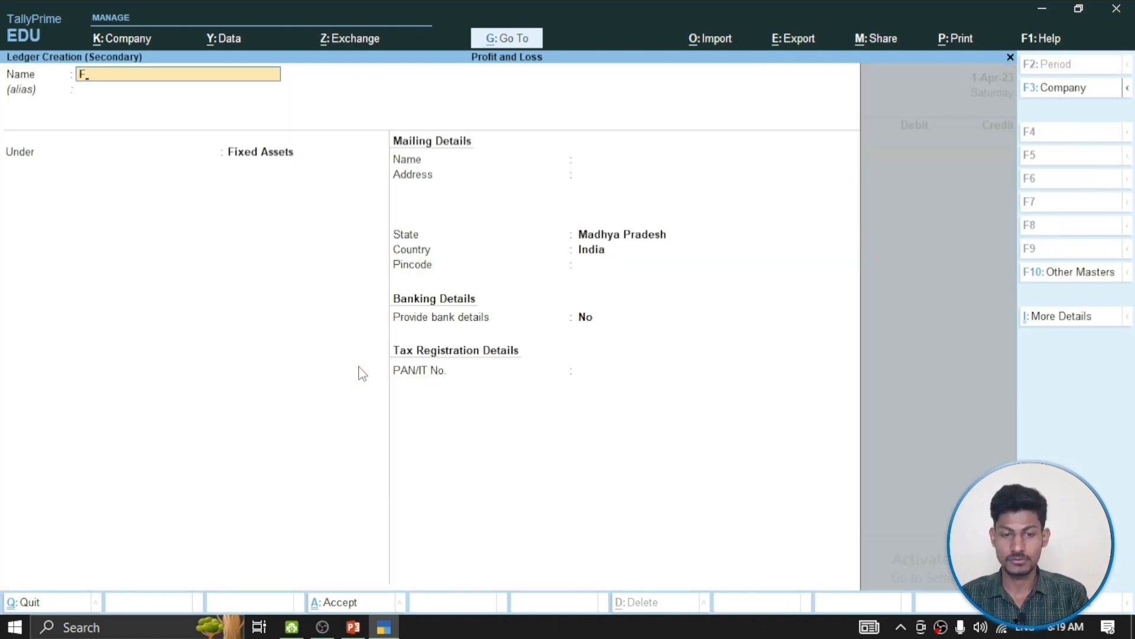
pyautogui.write('urni')
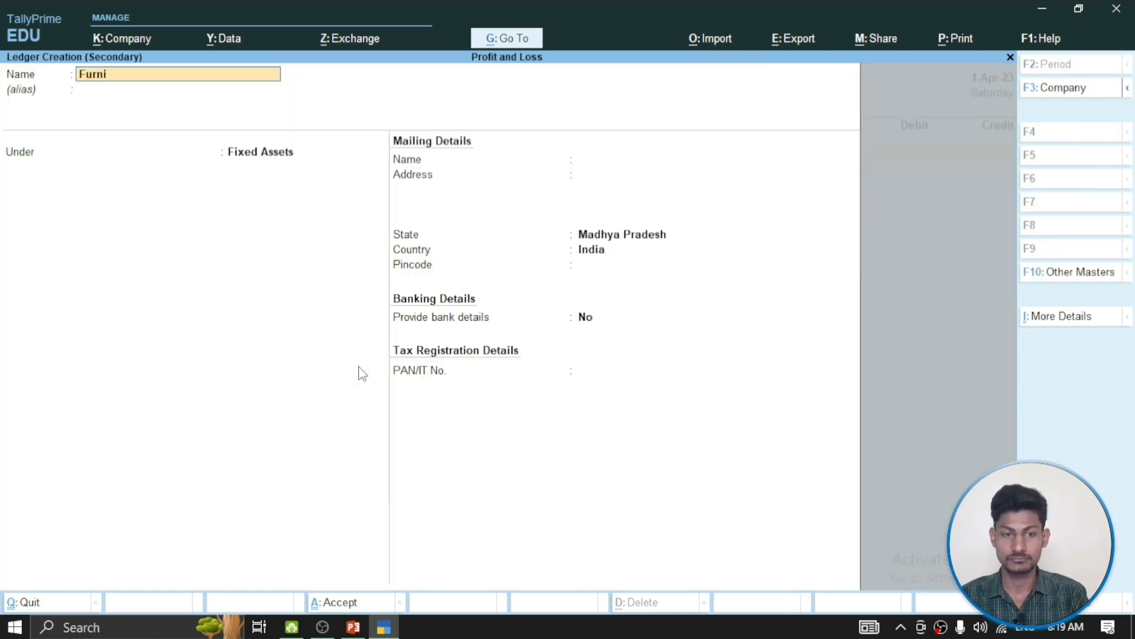
pyautogui.write('ture Ac')
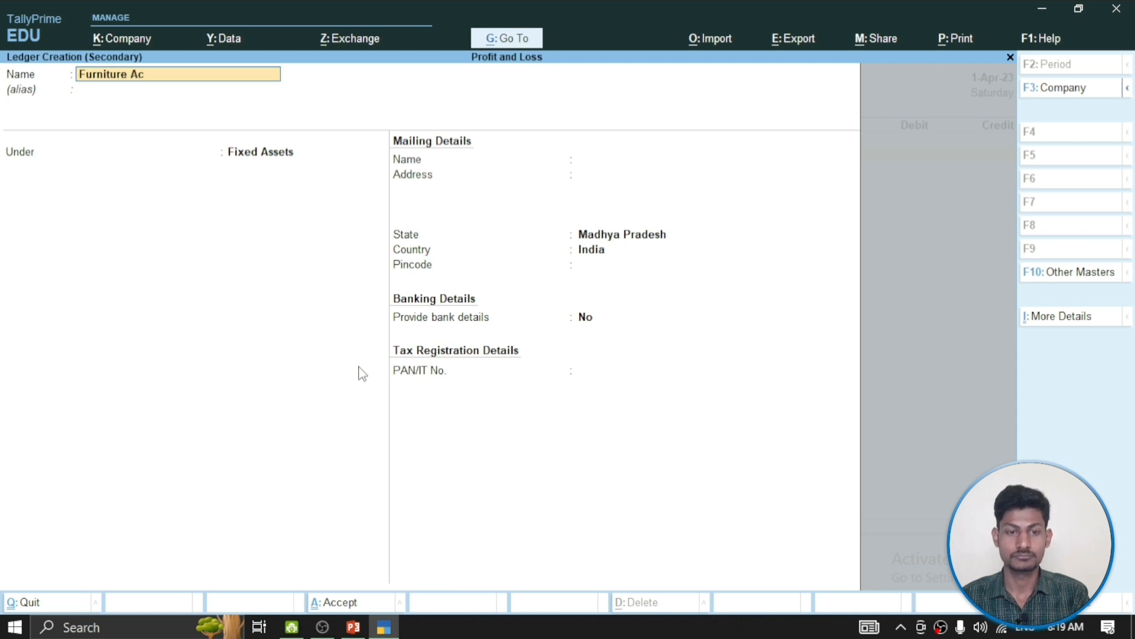
pyautogui.press('Return')
pyautogui.press('Return')
pyautogui.press('Return')
pyautogui.press('Return')
pyautogui.press('Return')
pyautogui.press('Return')
pyautogui.press('Return')
pyautogui.press('Return')
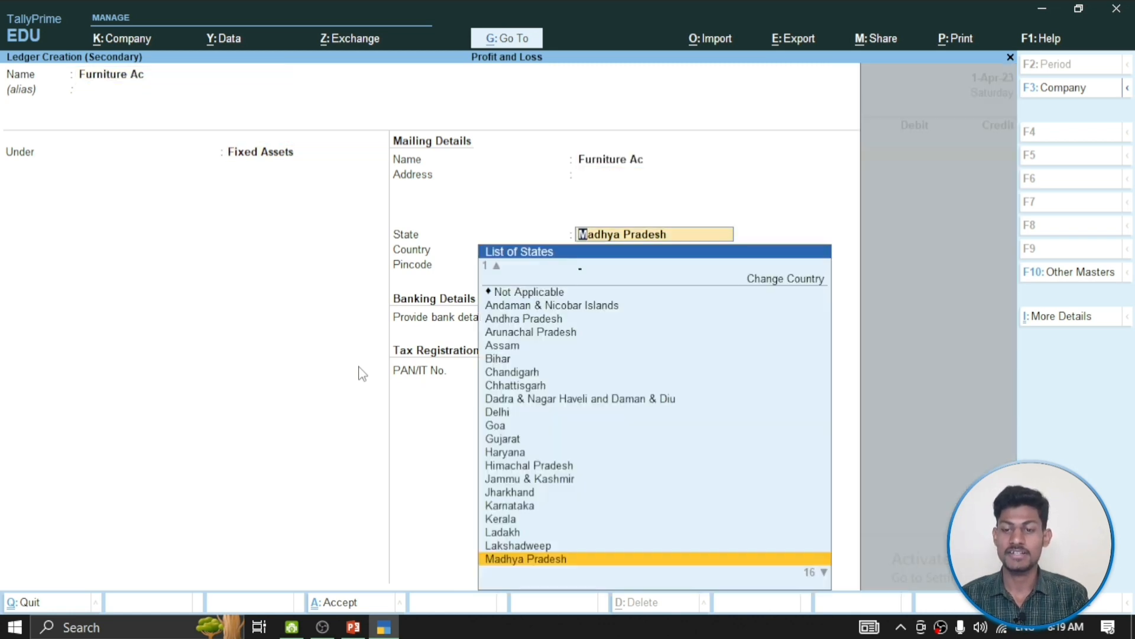
pyautogui.press('Return')
pyautogui.press('Return')
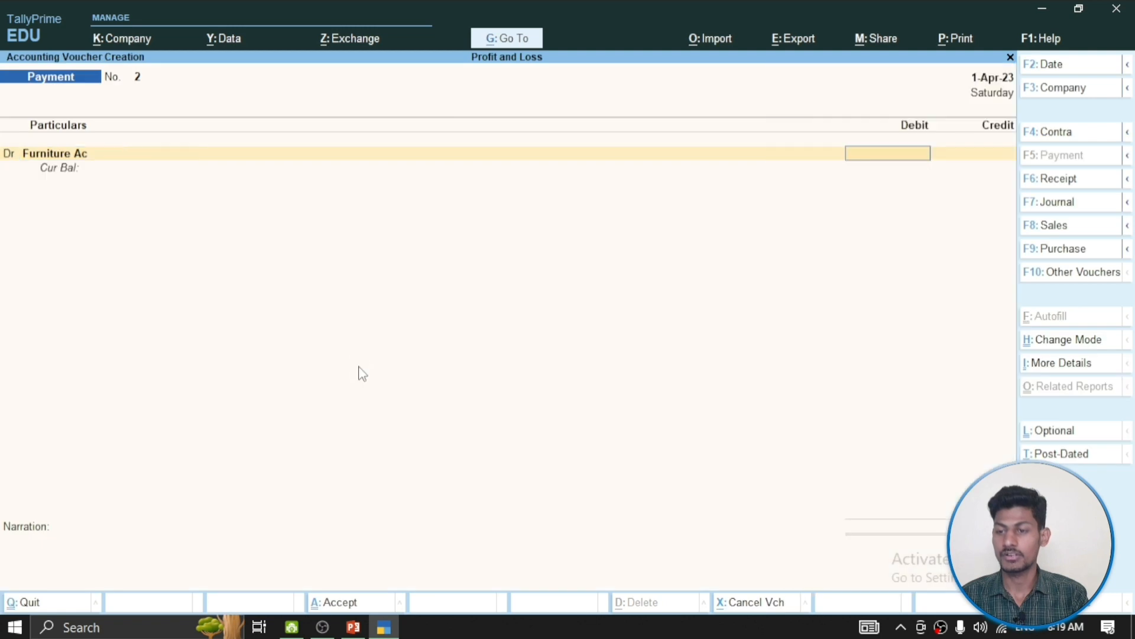
# Step: Debit Furniture Ac with 8500 in the second payment voucher
pyautogui.write('82000')
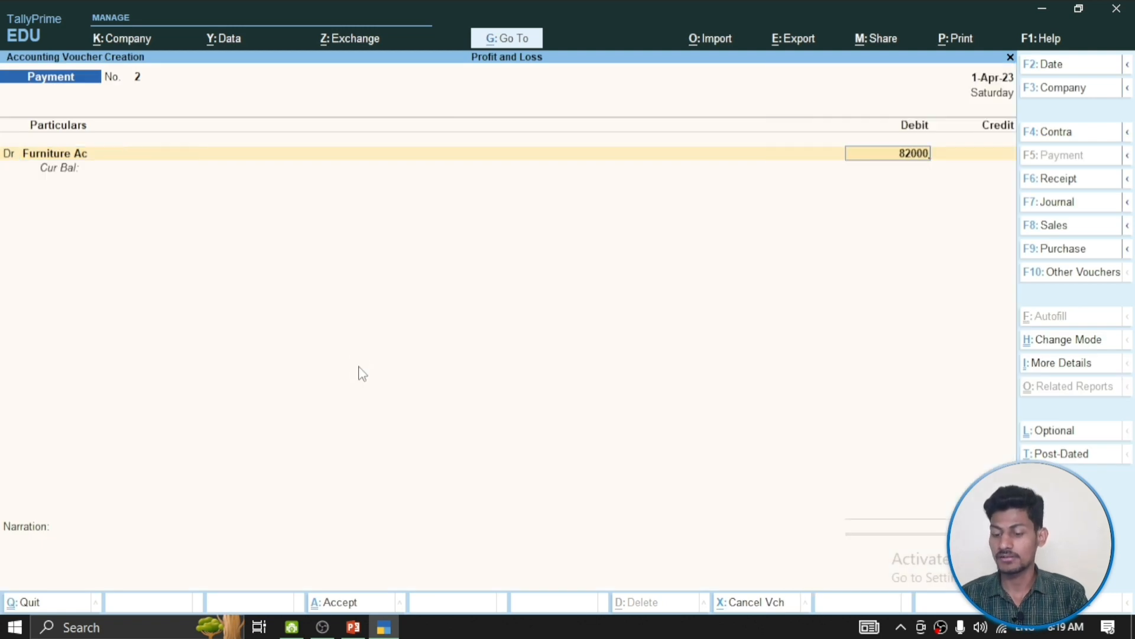
pyautogui.press('BackSpace')
pyautogui.press('BackSpace')
pyautogui.press('BackSpace')
pyautogui.press('BackSpace')
pyautogui.write('500')
pyautogui.press('Return')
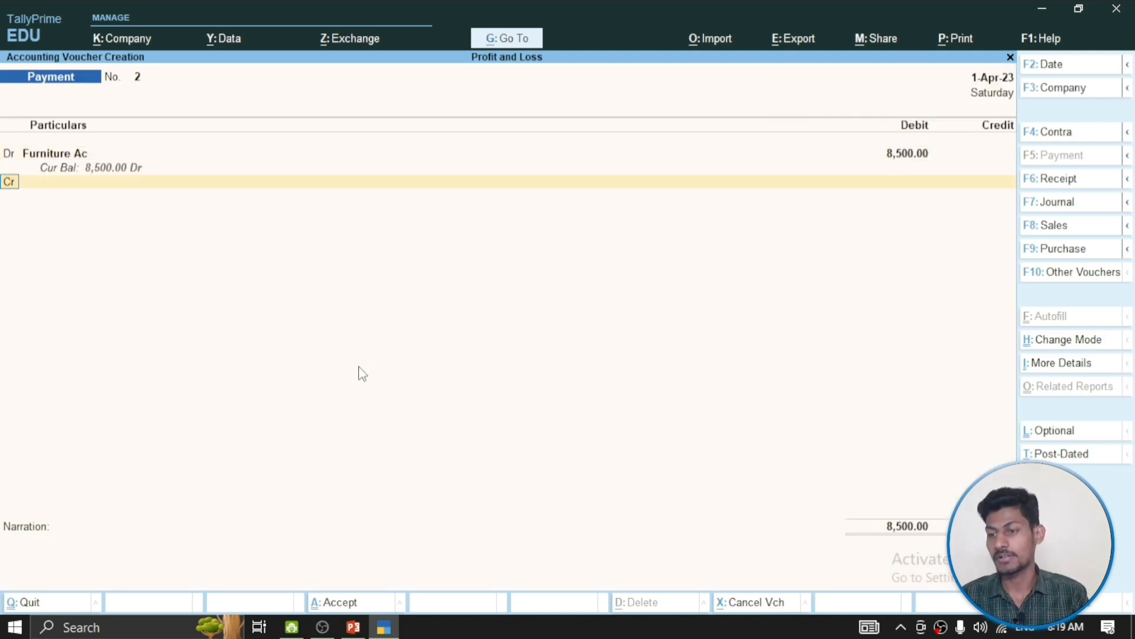
# Step: Credit Cash for the full furniture amount and save the payment voucher without a narration
pyautogui.press('Return')
pyautogui.write('cas')
pyautogui.press('Return')
pyautogui.press('Return')
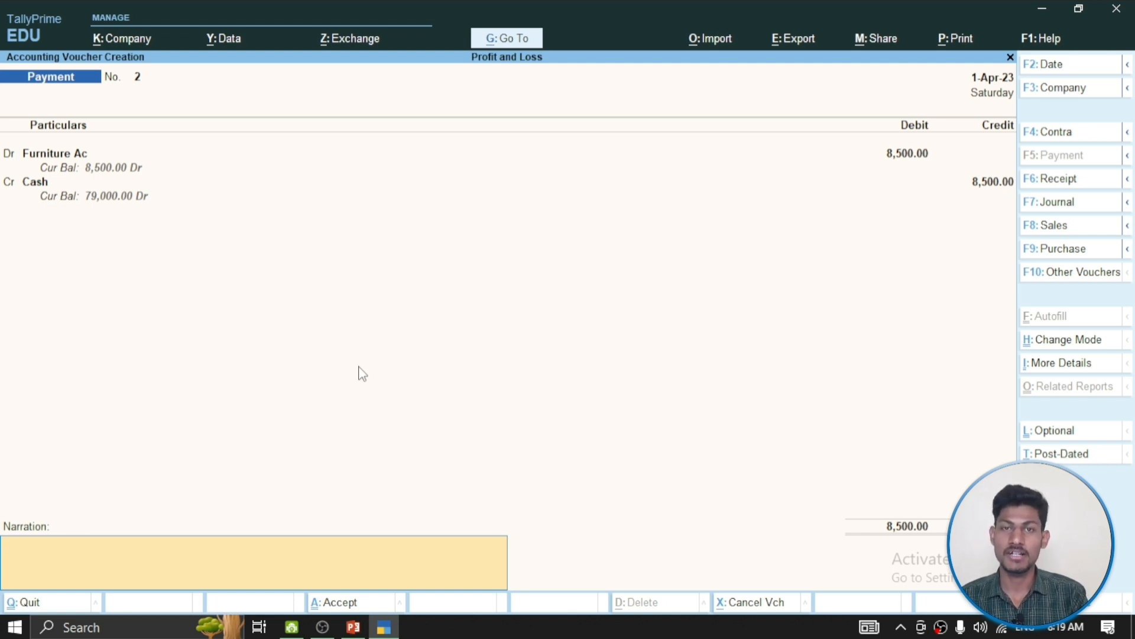
pyautogui.press('Return')
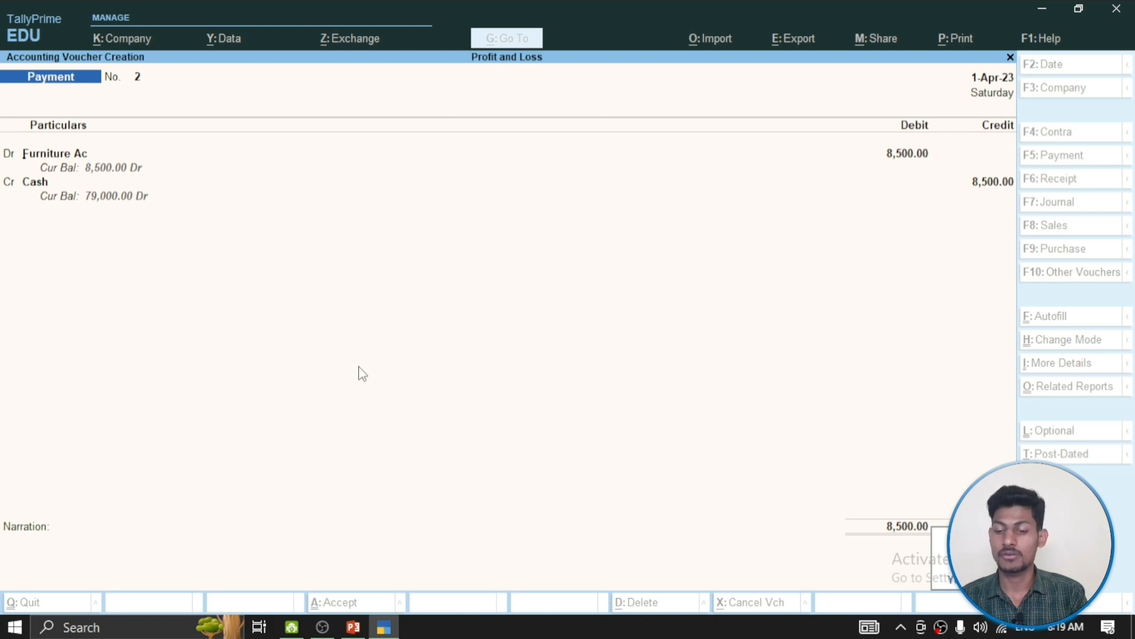
pyautogui.press('Return')
# Step: Check the repair expense in PowerPoint and start a new TallyPrime ledger named "Repair Exp." from the payment voucher's debit line
pyautogui.click(354, 628)
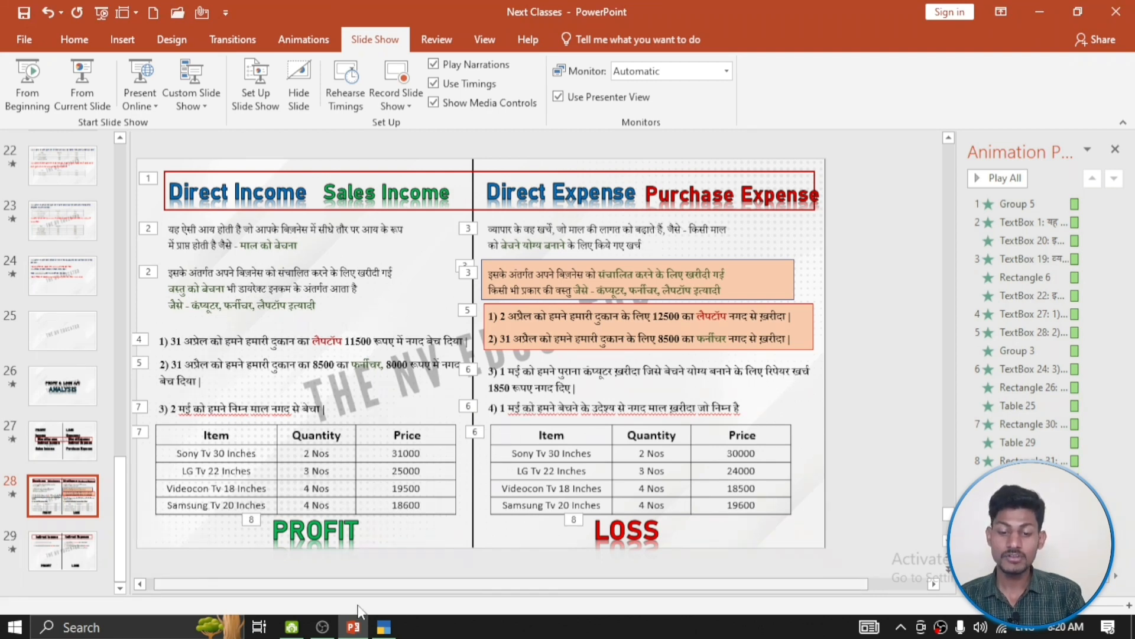
pyautogui.moveTo(355, 624)
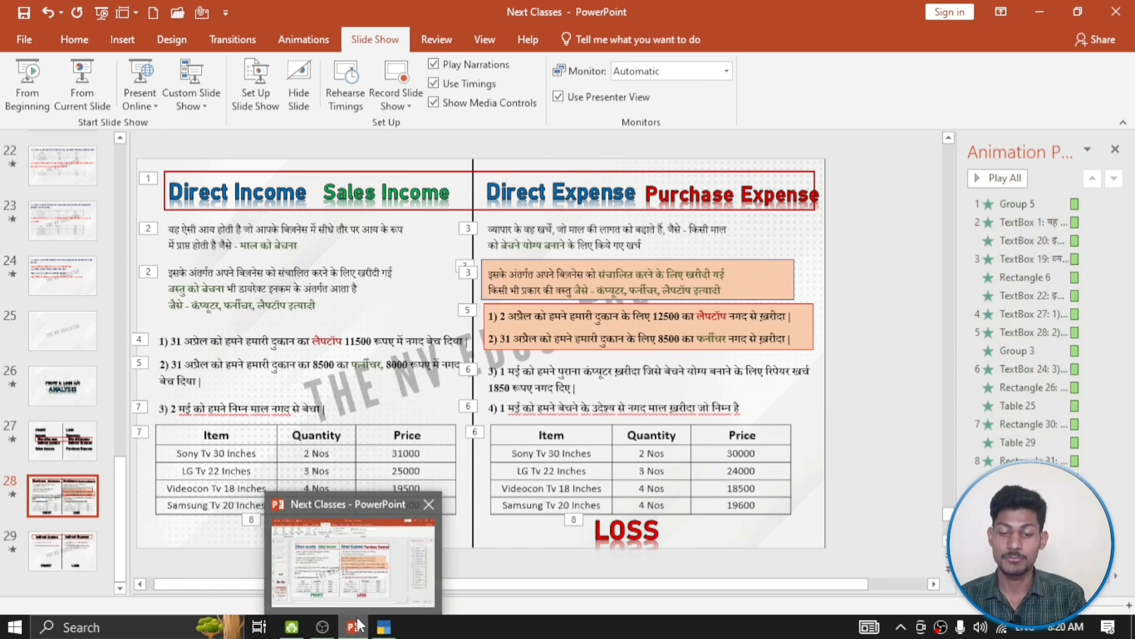
pyautogui.click(385, 587)
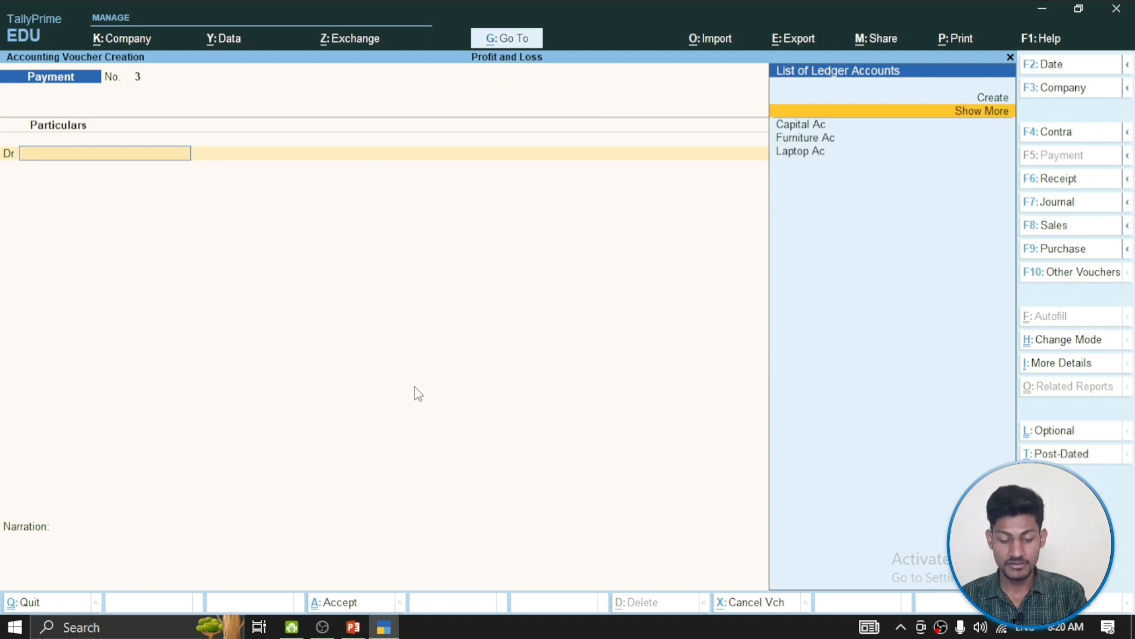
pyautogui.hotkey('alt', 'c')
pyautogui.write('Repai')
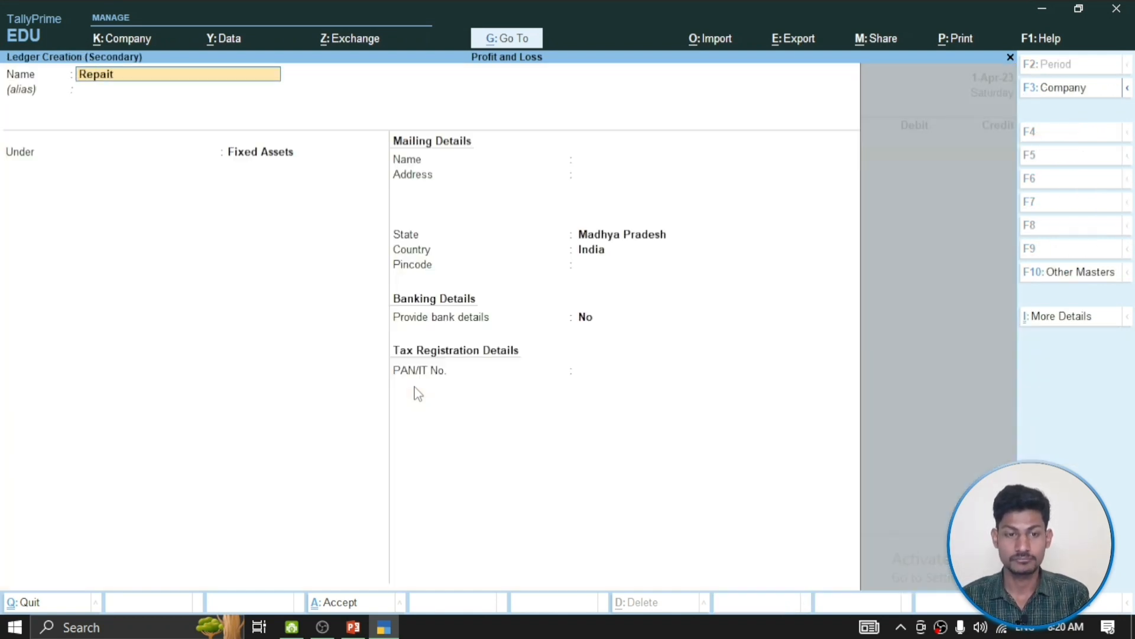
pyautogui.write('r')
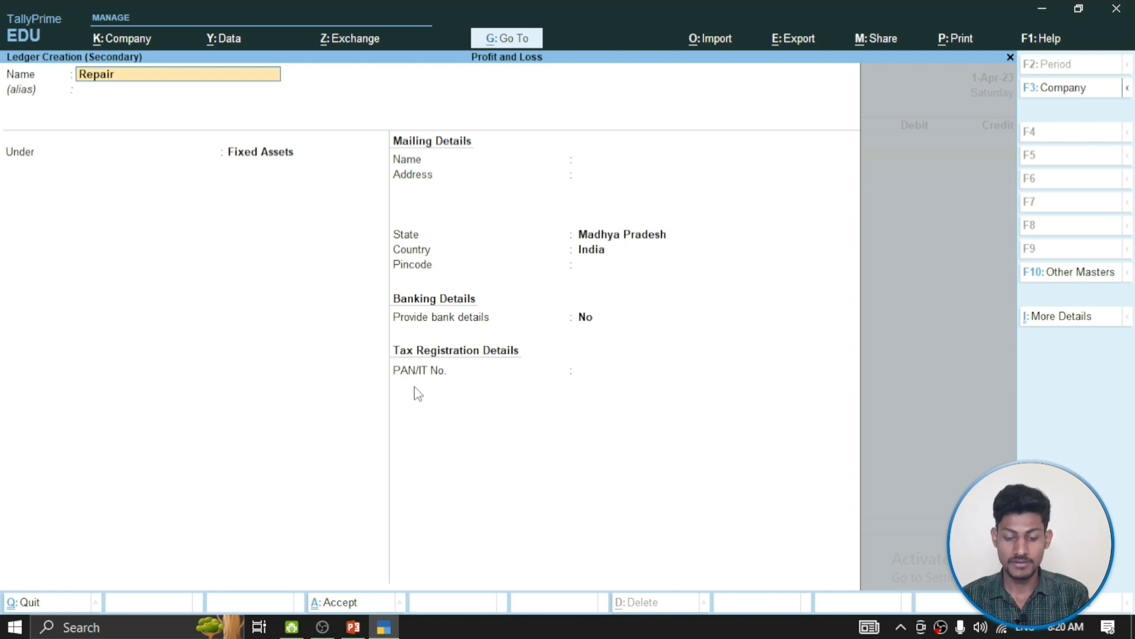
pyautogui.write(' Exp.')
pyautogui.press('Return')
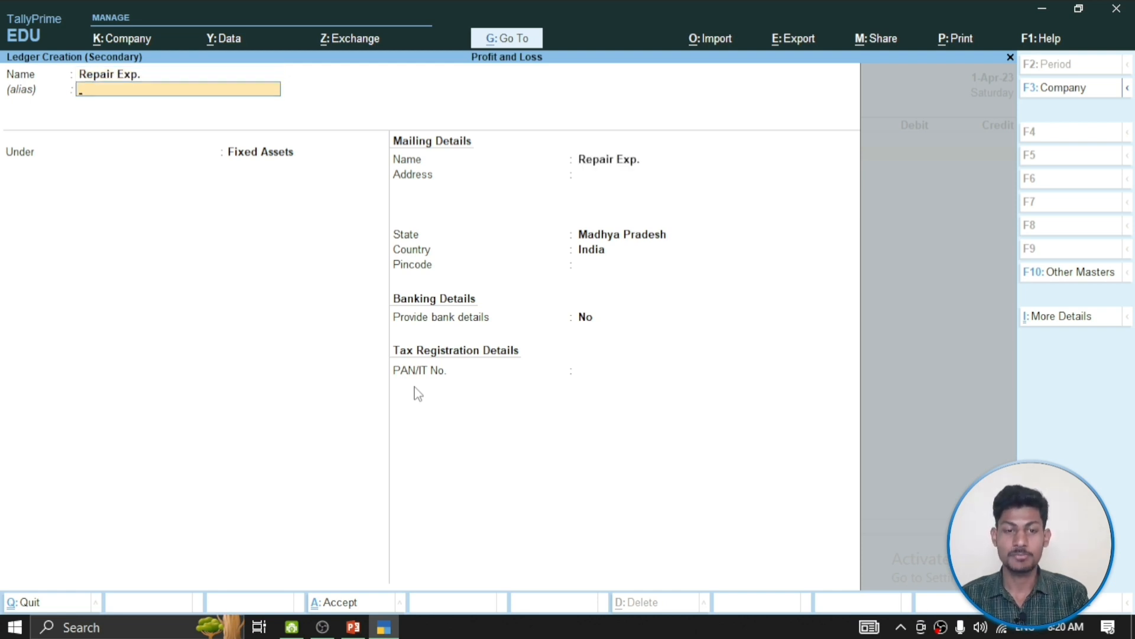
# Step: Group the Repair Exp. ledger under Direct Expenses and save it for the voucher's debit line
pyautogui.write('Dire')
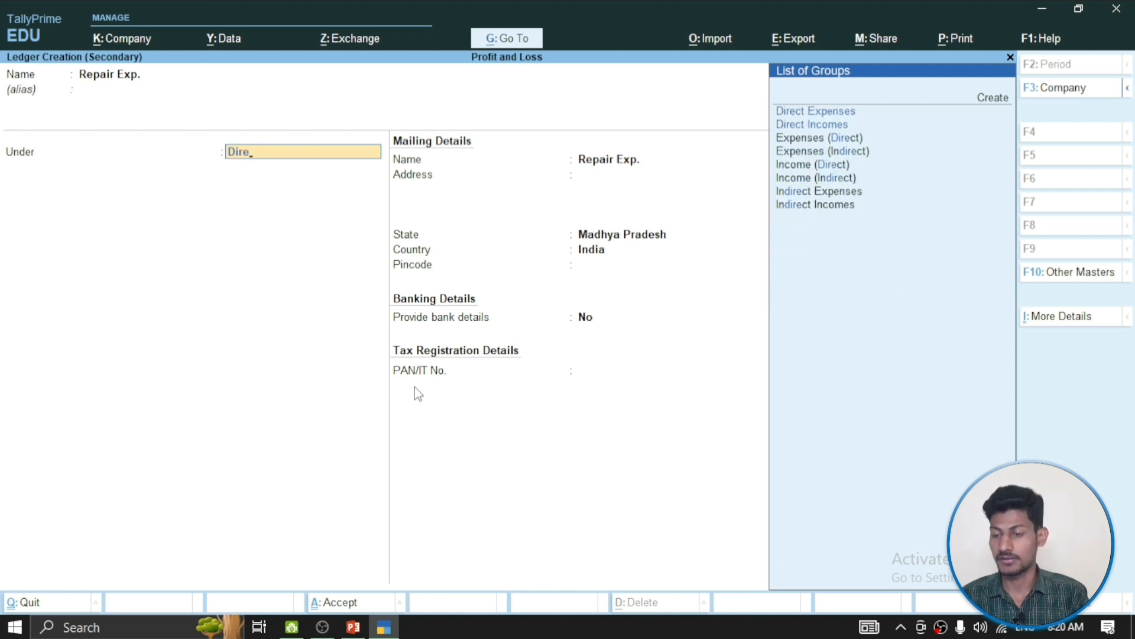
pyautogui.press('Down')
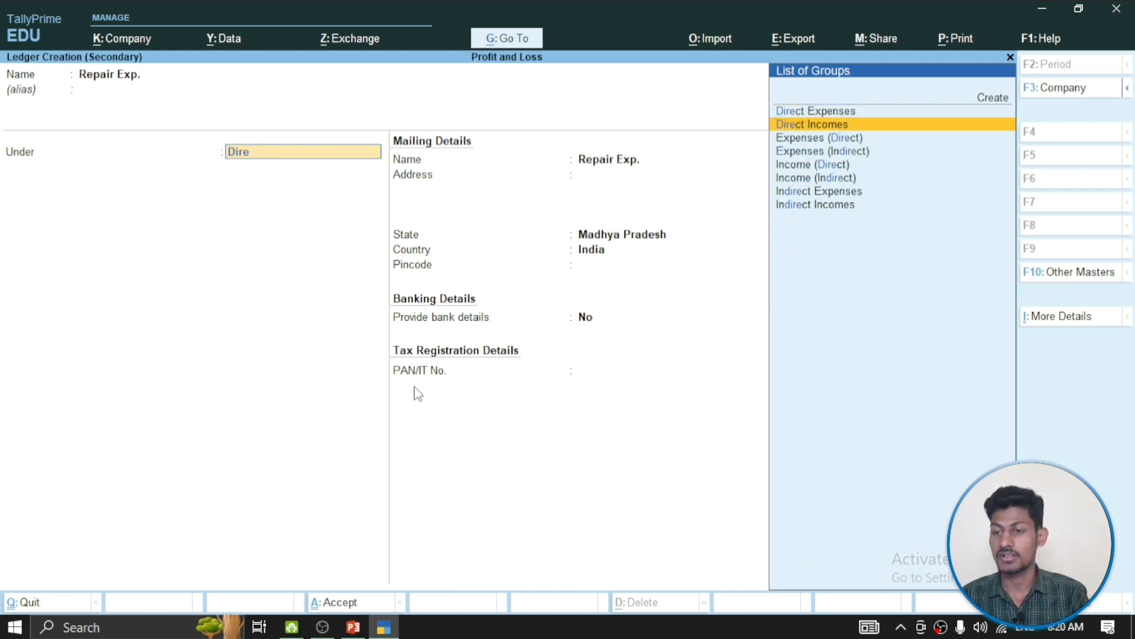
pyautogui.press('Up')
pyautogui.press('Return')
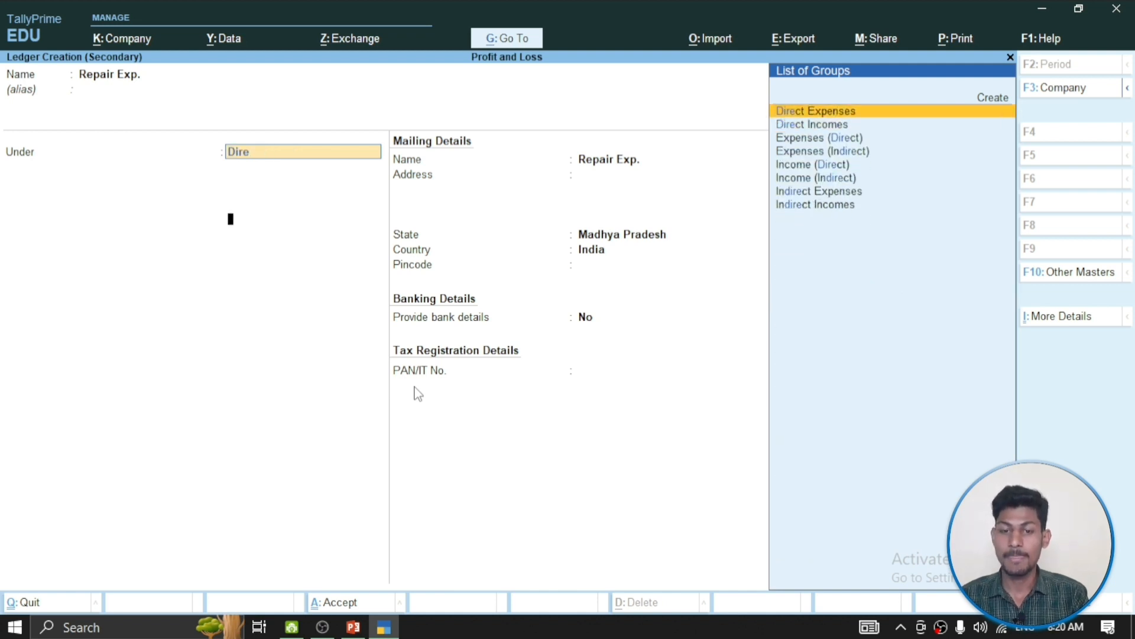
pyautogui.press('Return')
pyautogui.press('Return')
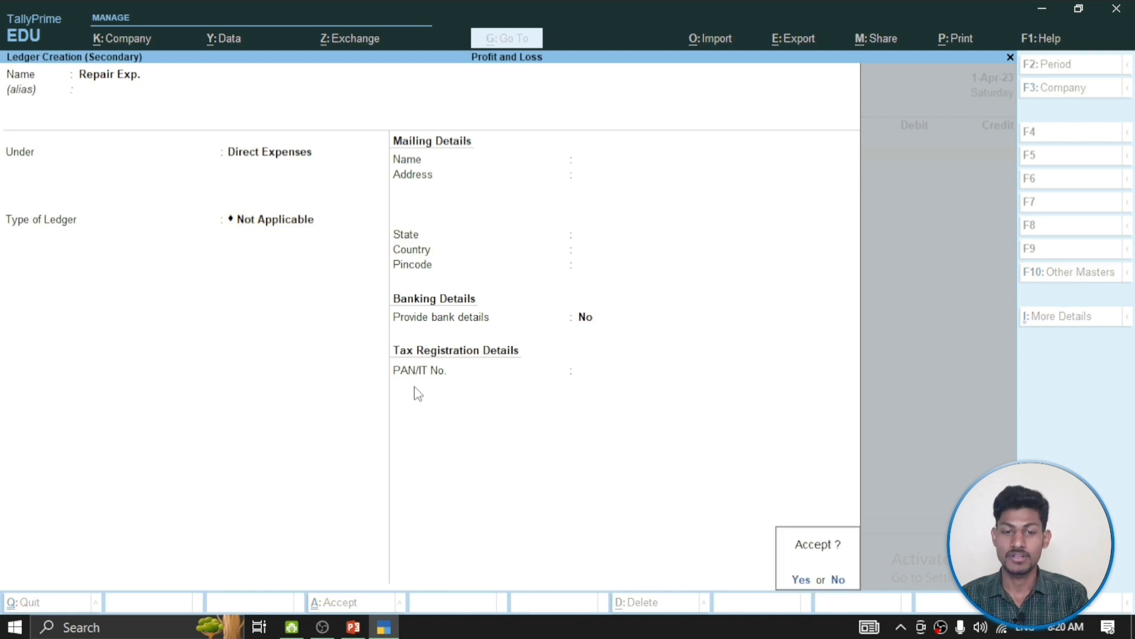
pyautogui.press('Return')
pyautogui.press('Return')
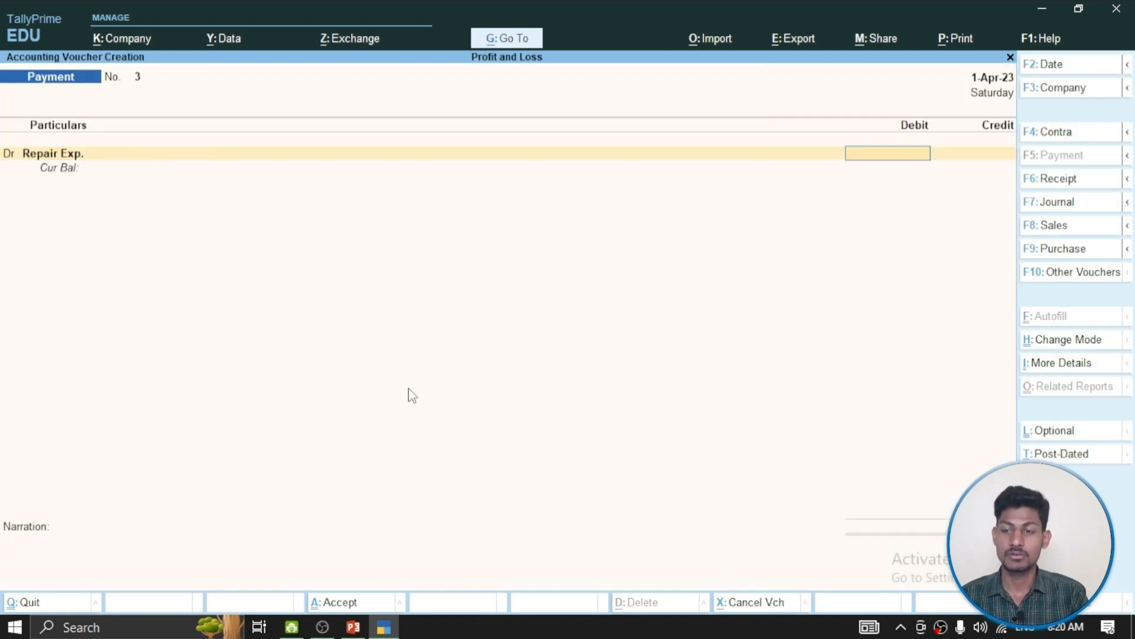
# Step: Recheck the repair amount in PowerPoint and debit Repair Exp. with 1850 in the TallyPrime payment voucher
pyautogui.click(353, 627)
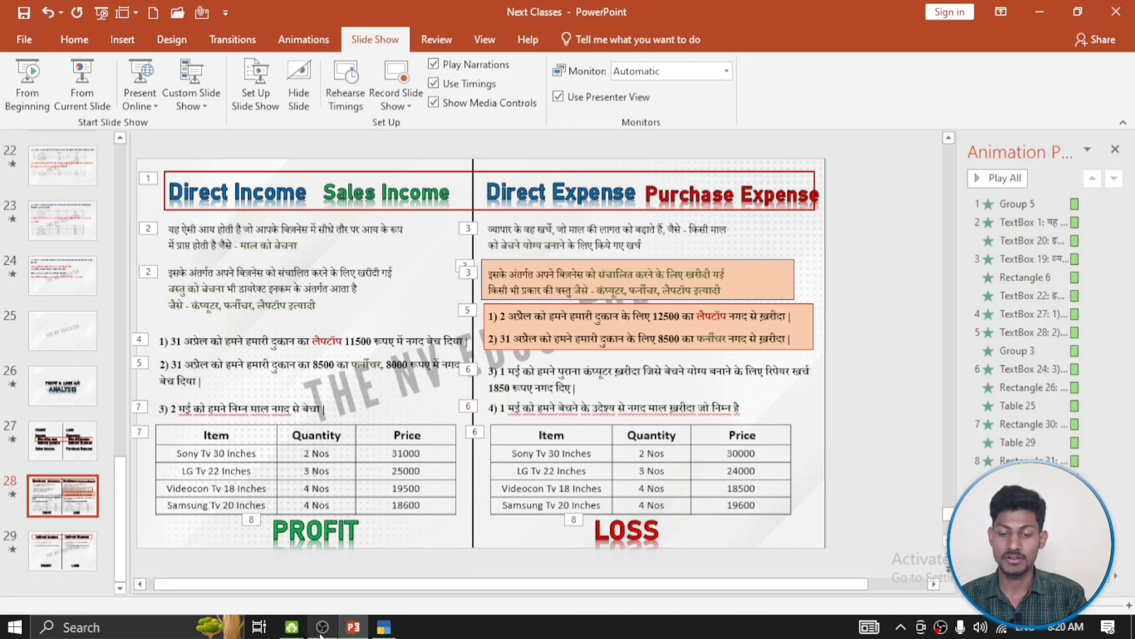
pyautogui.click(382, 628)
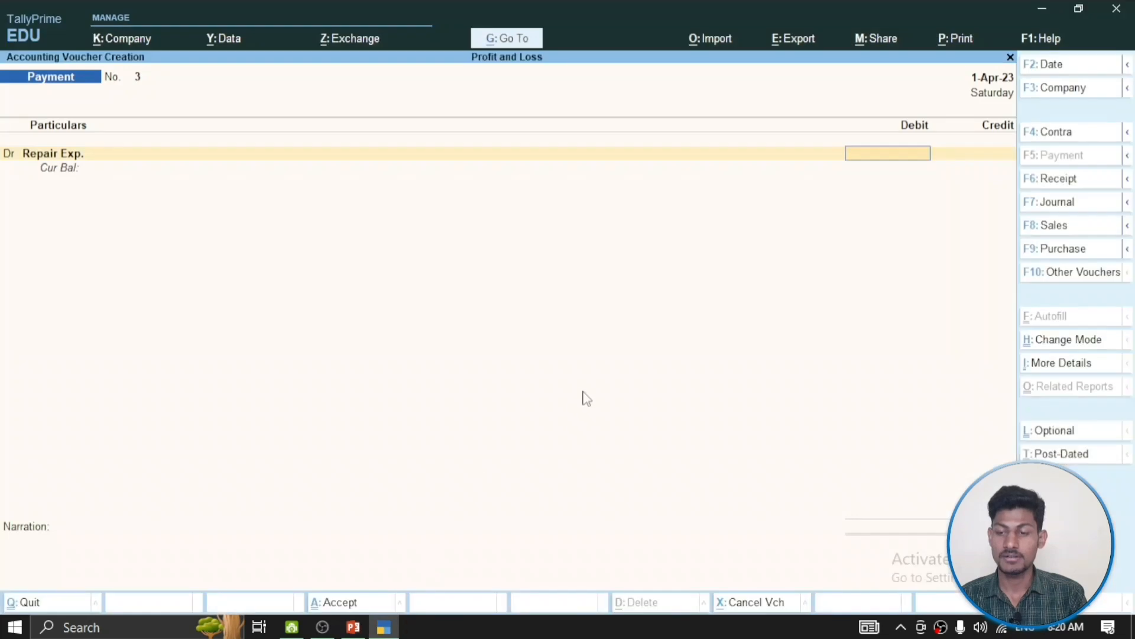
pyautogui.write('15')
pyautogui.press('BackSpace')
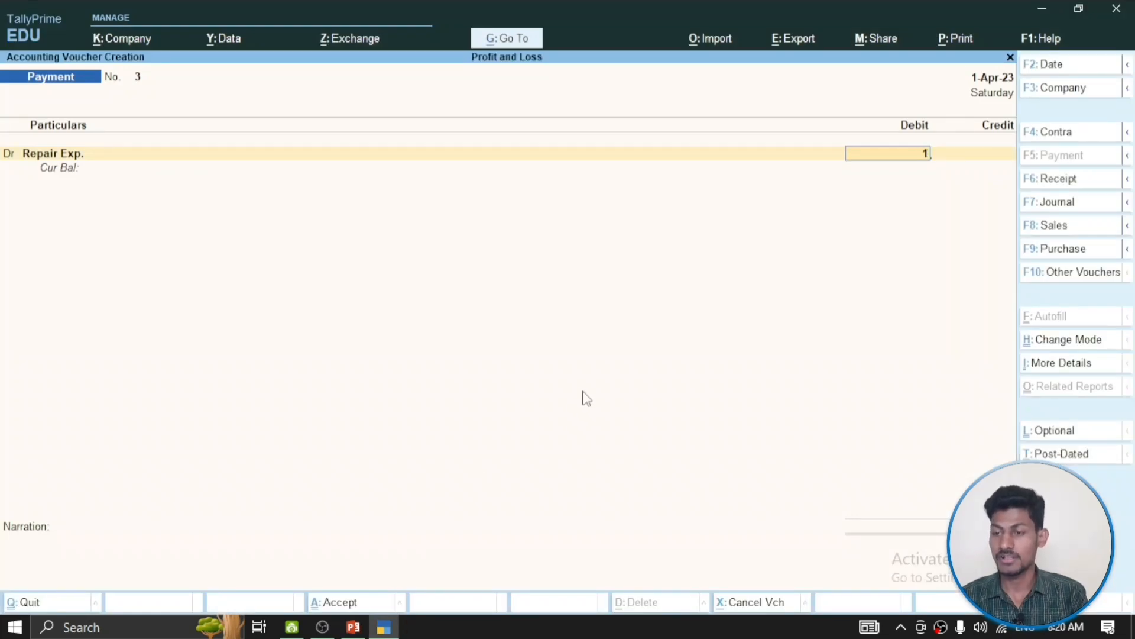
pyautogui.write('850')
pyautogui.press('Return')
pyautogui.press('Return')
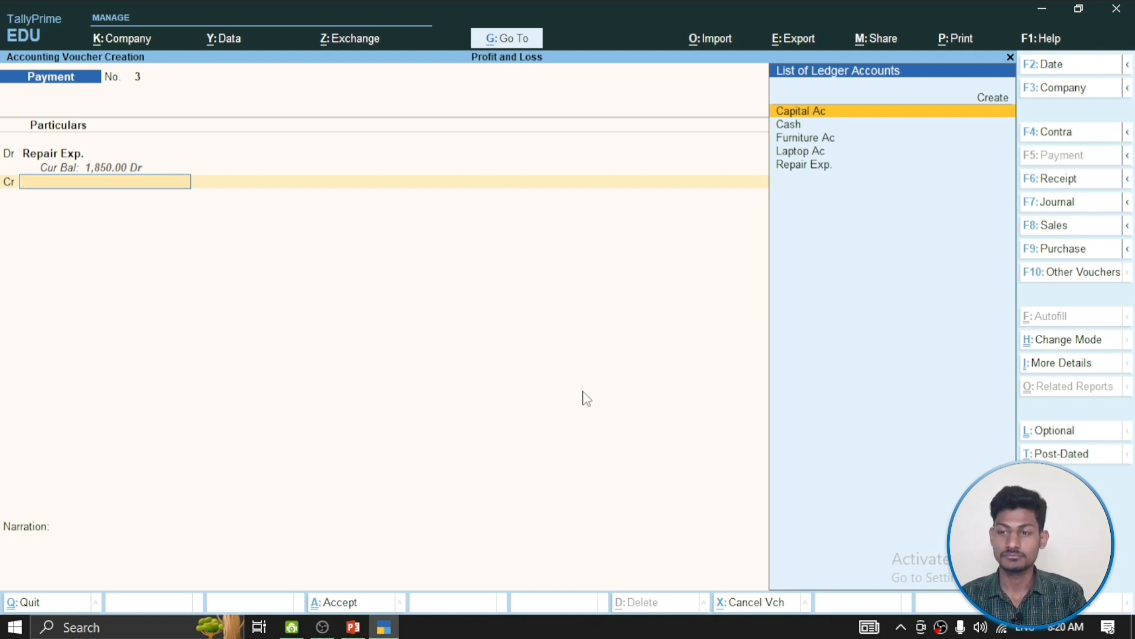
# Step: Credit Cash for the full repair amount and save the payment voucher without a narration
pyautogui.press('Down')
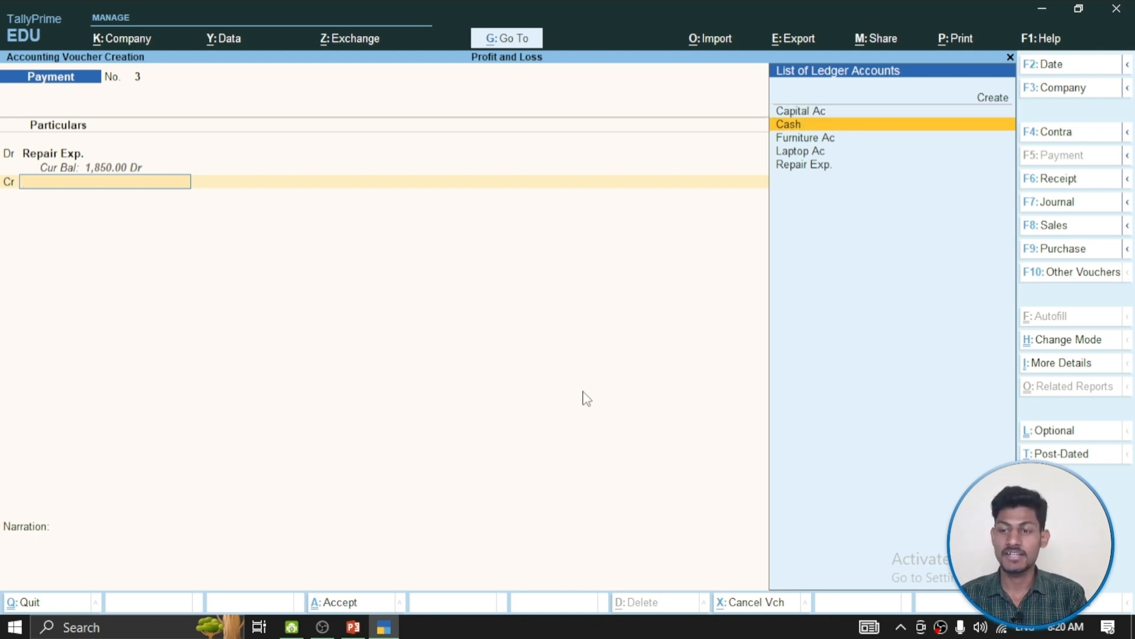
pyautogui.press('Return')
pyautogui.press('Return')
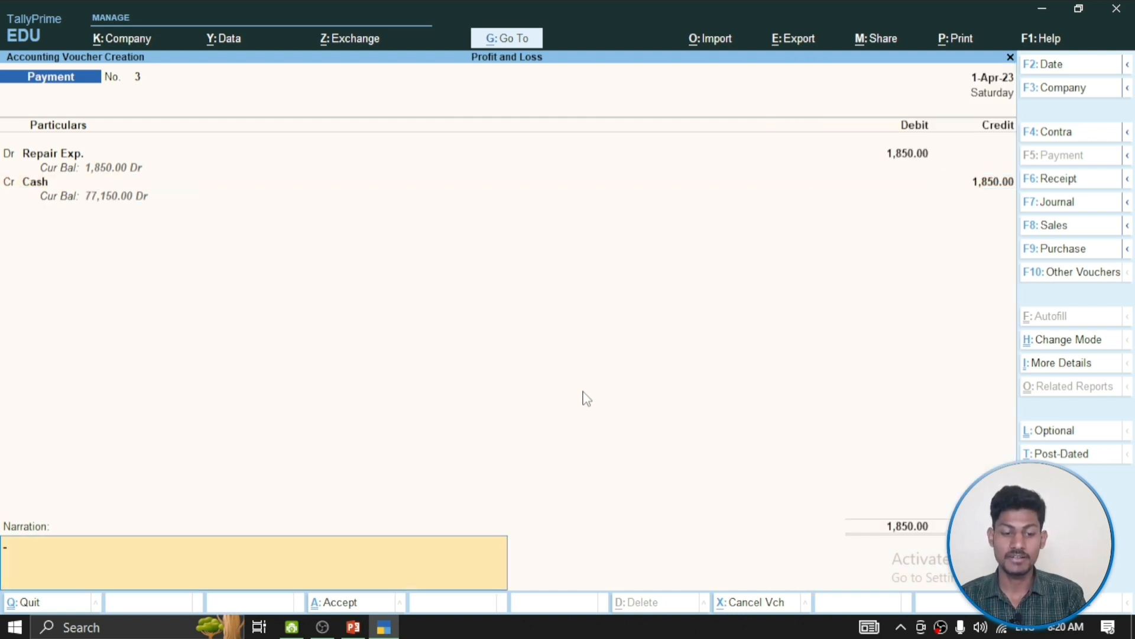
pyautogui.press('Return')
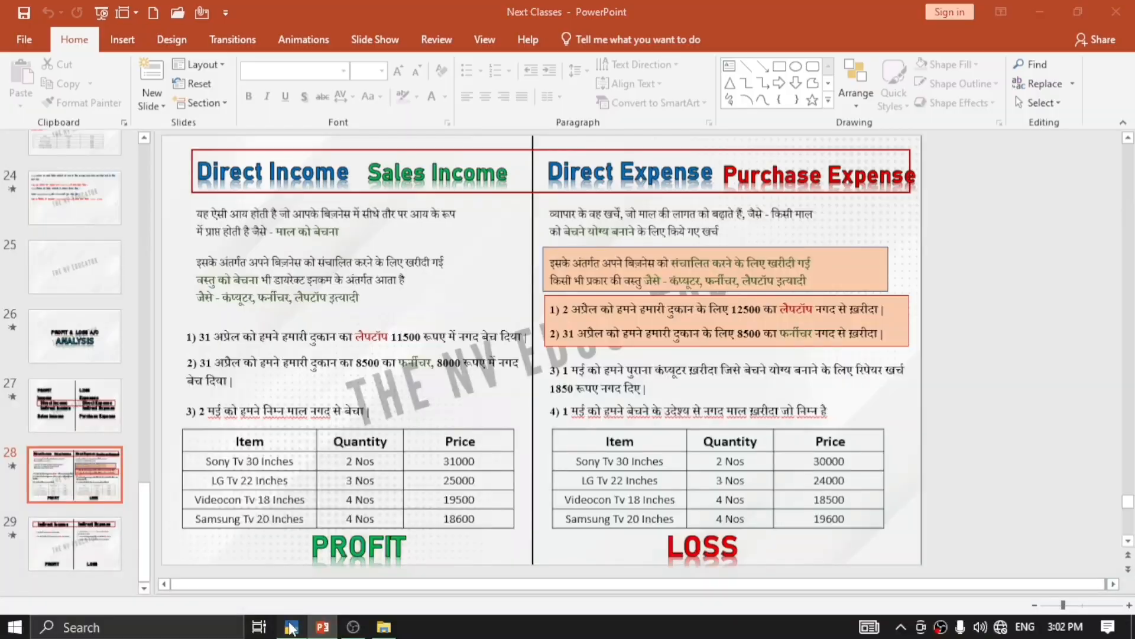
# Step: Switch to TallyPrime, view the saved repair payment voucher and return to the Gateway of Tally unchanged
pyautogui.click(291, 627)
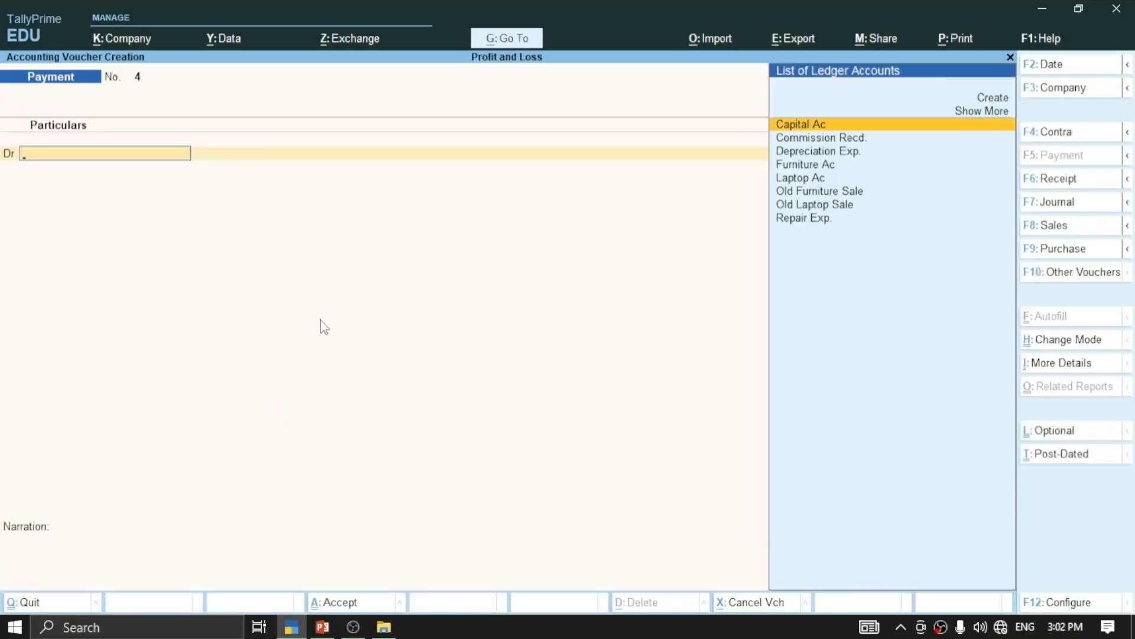
pyautogui.press('Up')
pyautogui.press('Down')
pyautogui.press('pageup')
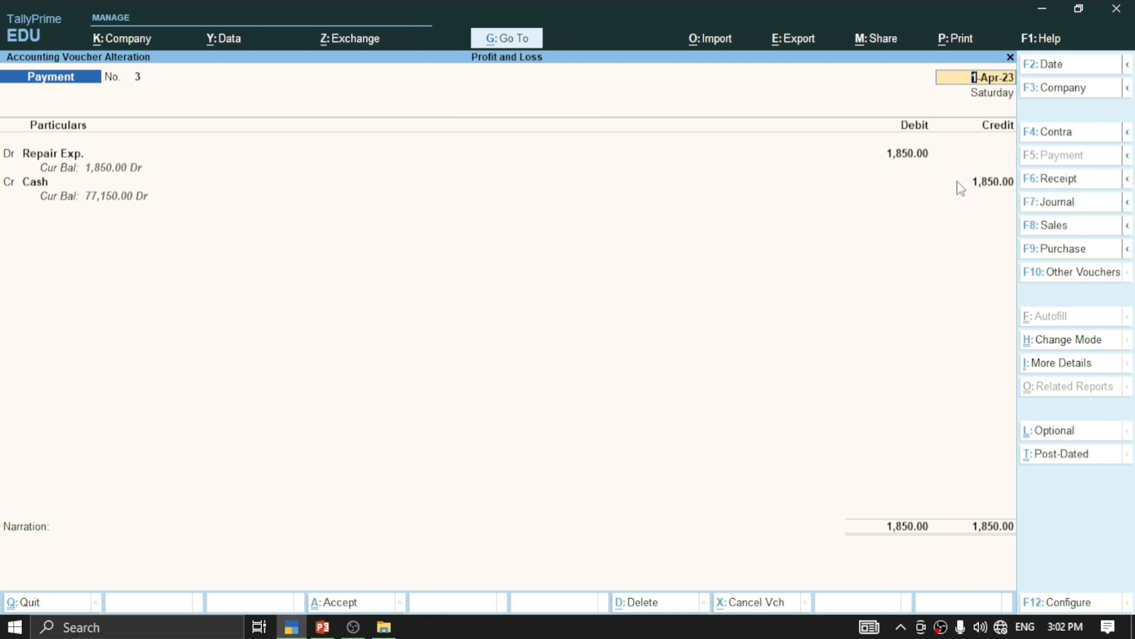
pyautogui.press('Escape')
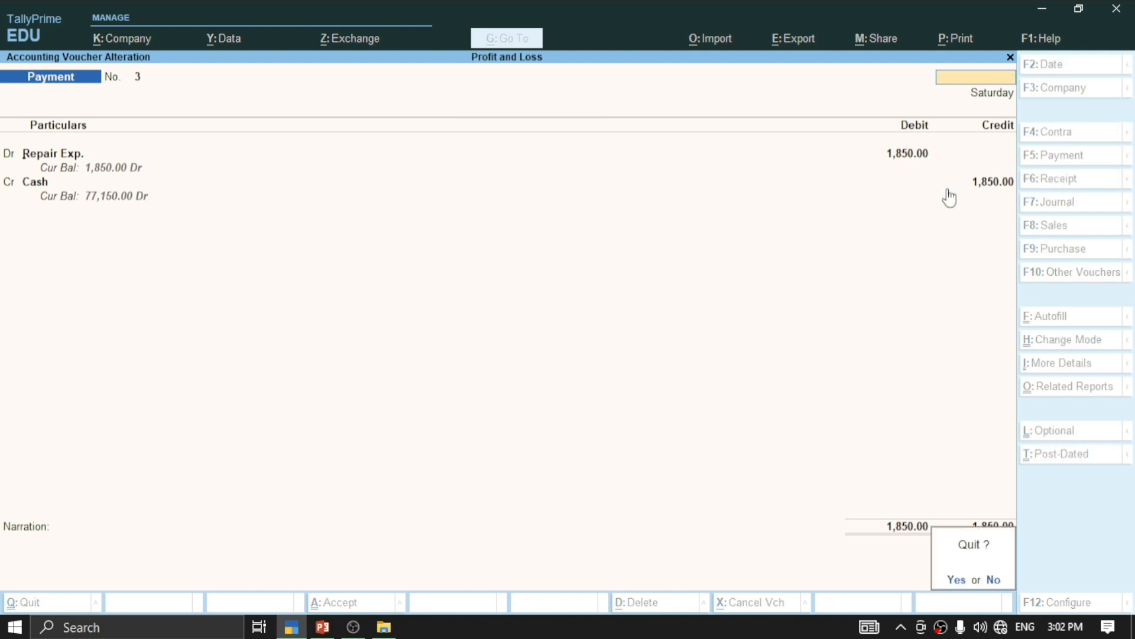
pyautogui.press('Return')
pyautogui.press('Escape')
pyautogui.press('Return')
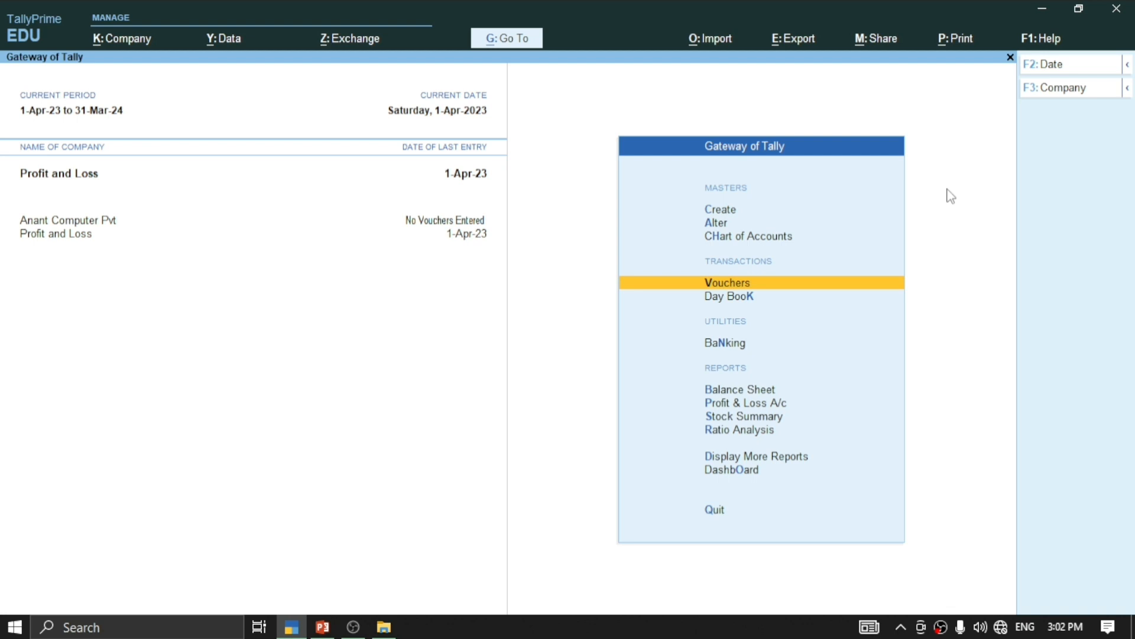
# Step: Open the Profit & Loss A/c and examine the ledgers that make up Direct Expenses
pyautogui.press('Down')
pyautogui.press('Down')
pyautogui.press('Down')
pyautogui.press('Down')
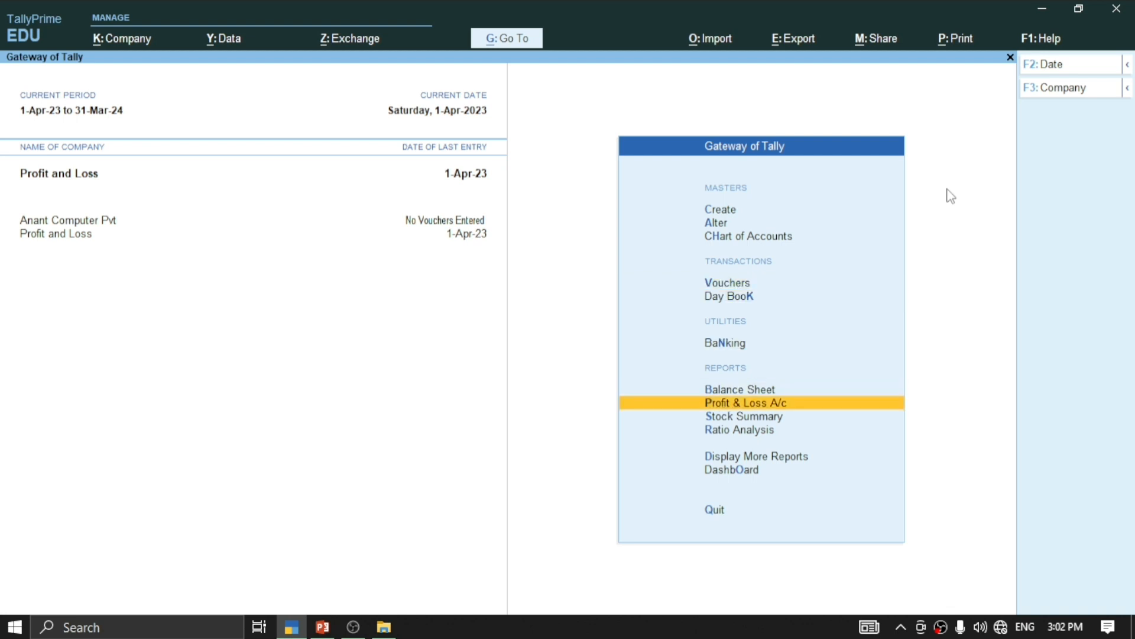
pyautogui.press('Return')
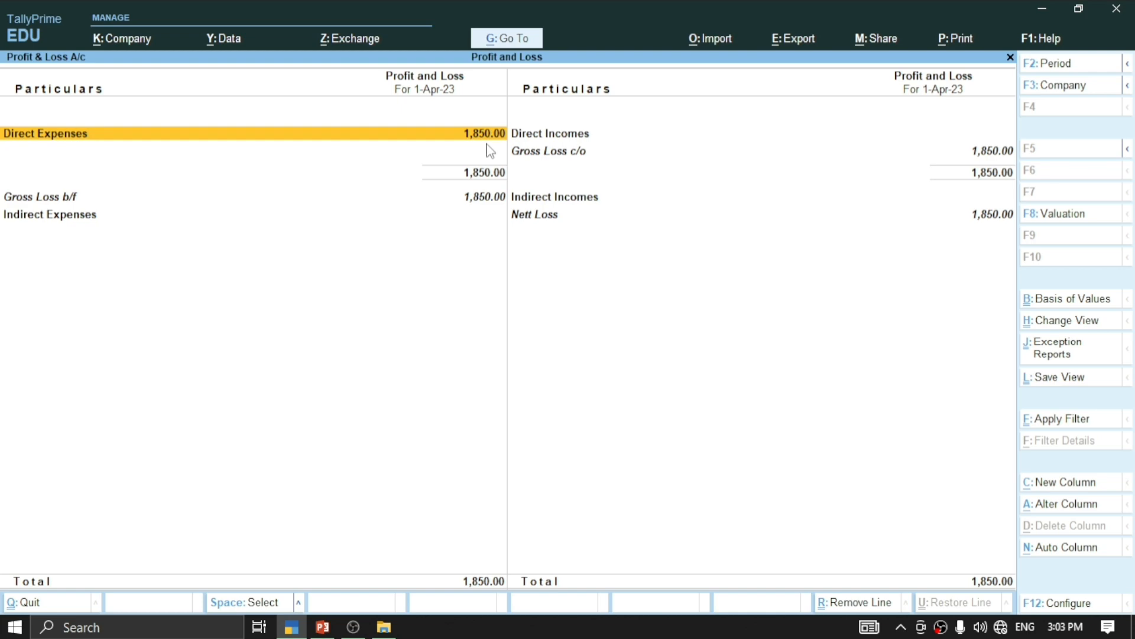
pyautogui.press('Return')
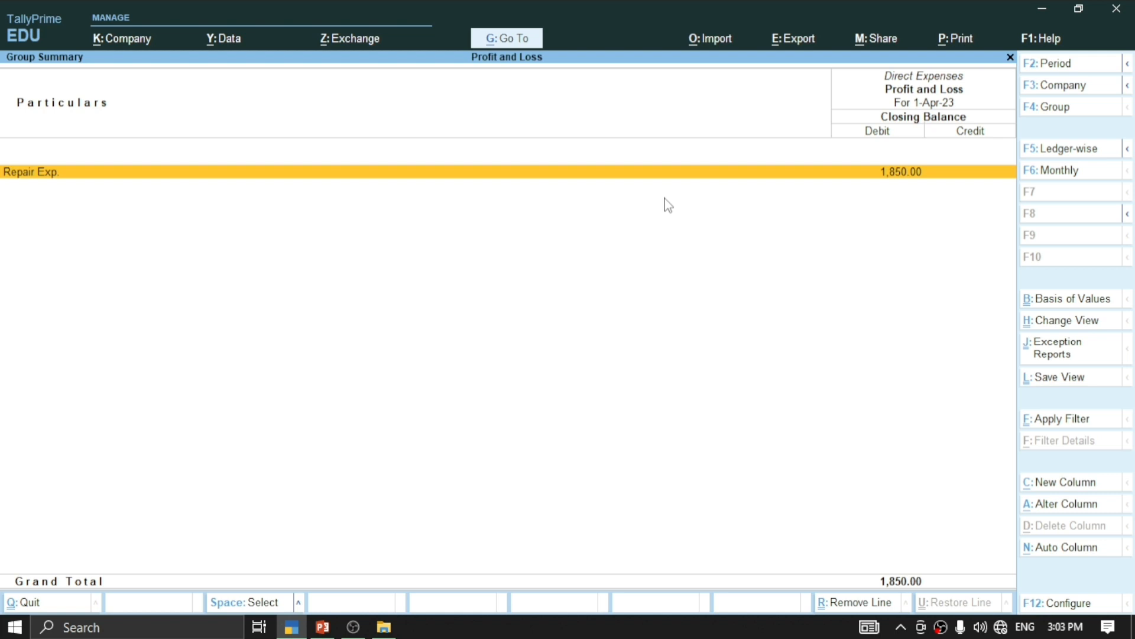
pyautogui.press('Escape')
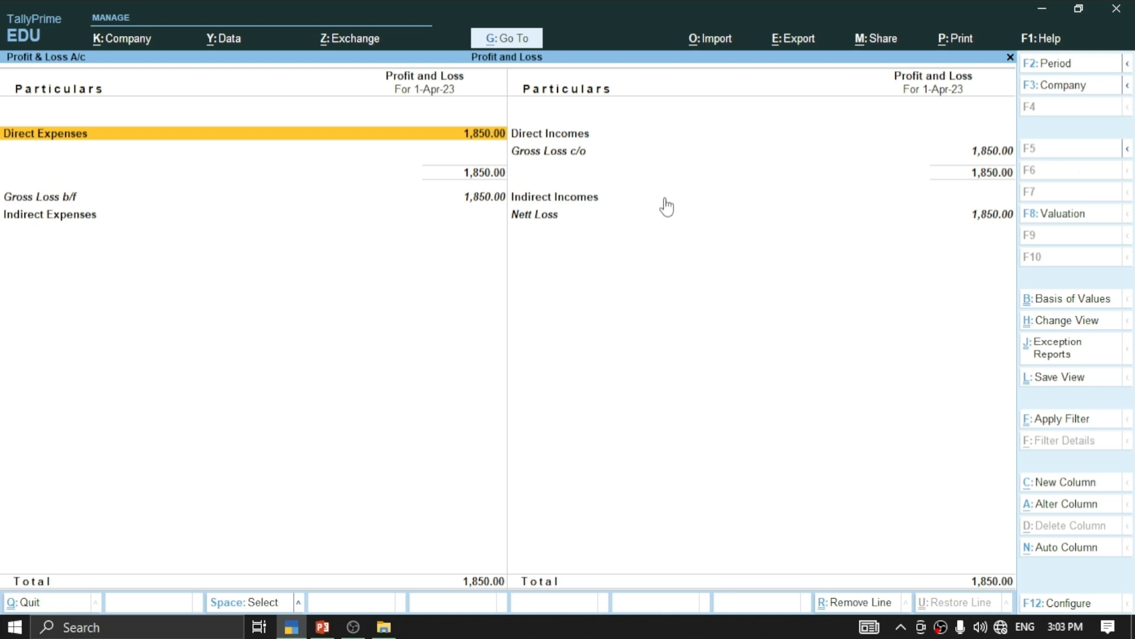
# Step: Examine the Gross Loss, Indirect Expenses, Indirect Incomes and Nett Loss lines of the Profit & Loss A/c
pyautogui.press('Down')
pyautogui.press('Down')
pyautogui.press('Up')
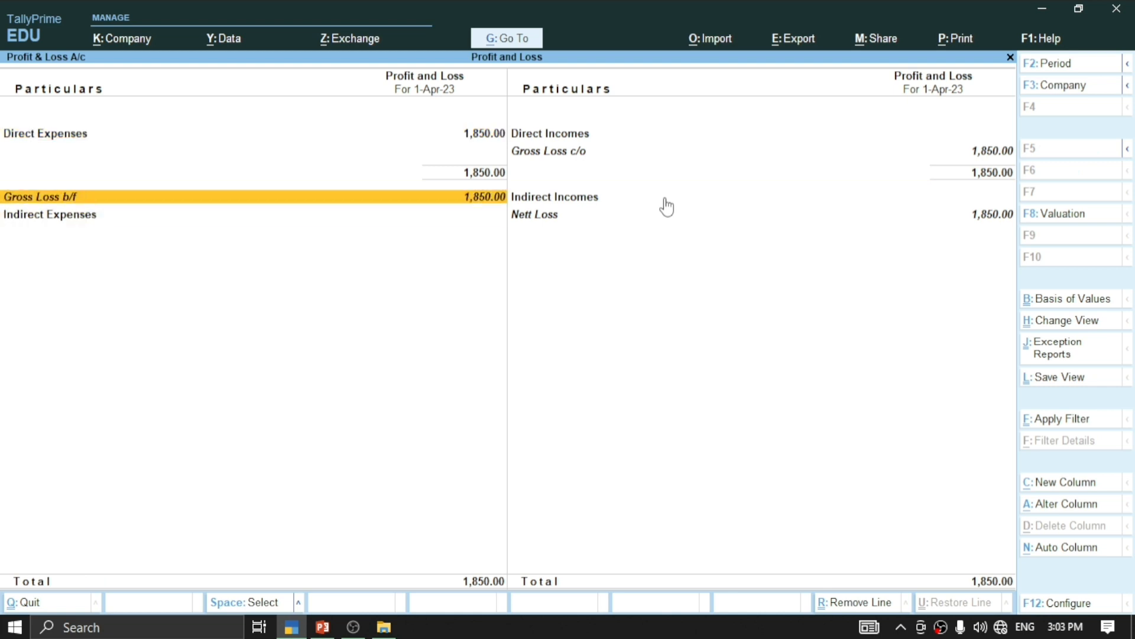
pyautogui.press('Down')
pyautogui.press('Up')
pyautogui.click(665, 201)
pyautogui.press('Up')
pyautogui.press('Down')
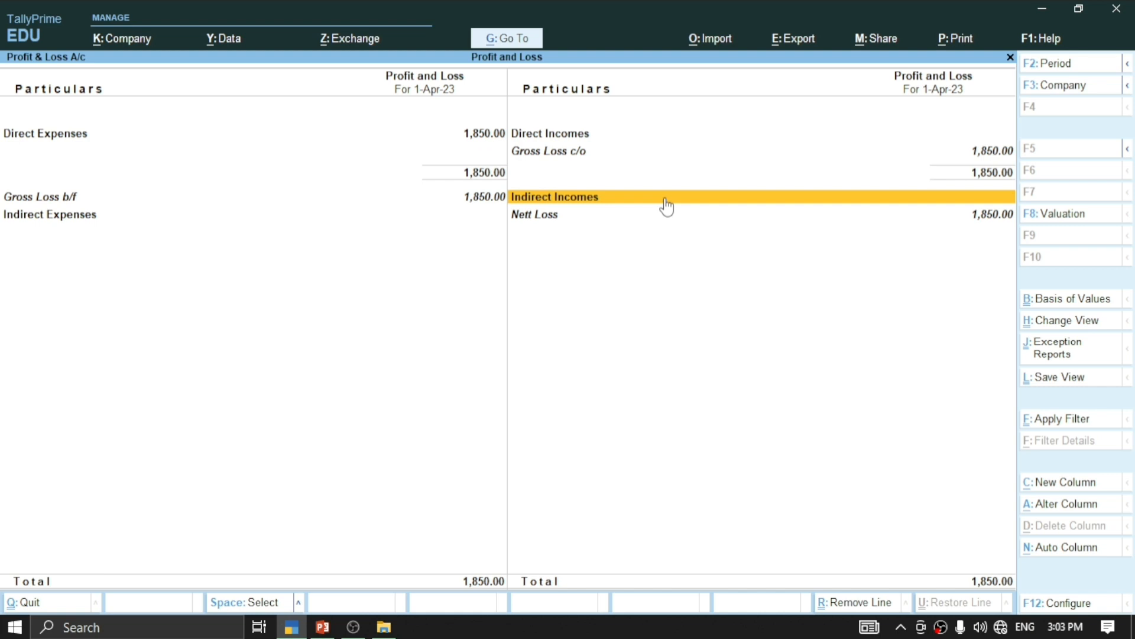
pyautogui.press('Up')
pyautogui.press('Up')
pyautogui.press('Down')
pyautogui.press('Down')
pyautogui.press('Down')
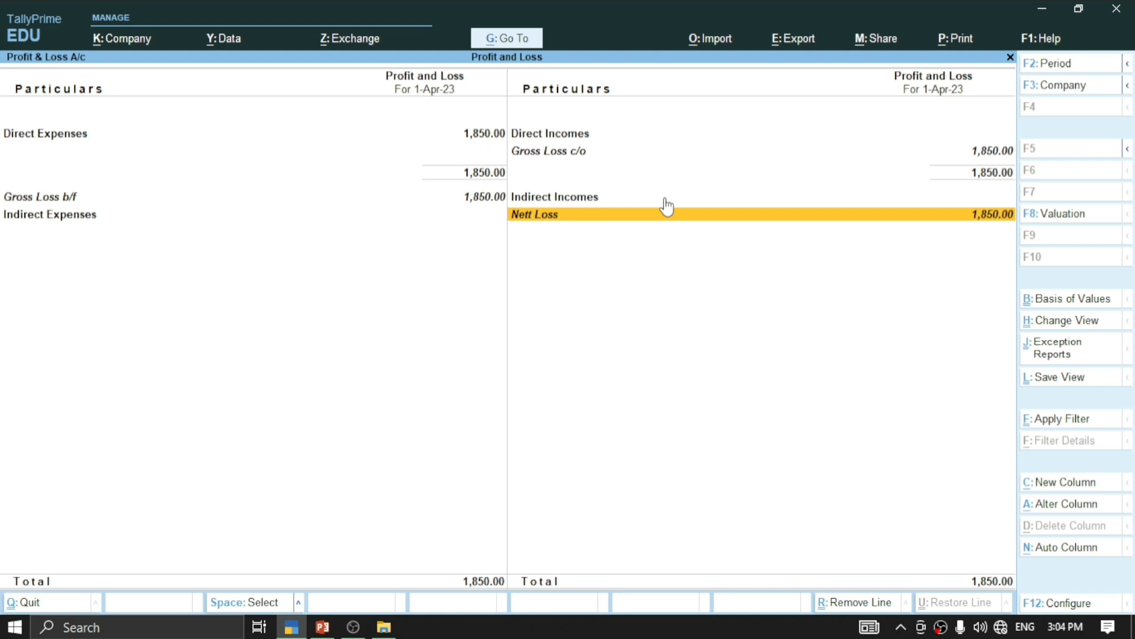
# Step: Check the Direct Income transactions on the PowerPoint slide and return to the blank TallyPrime receipt voucher
pyautogui.click(322, 627)
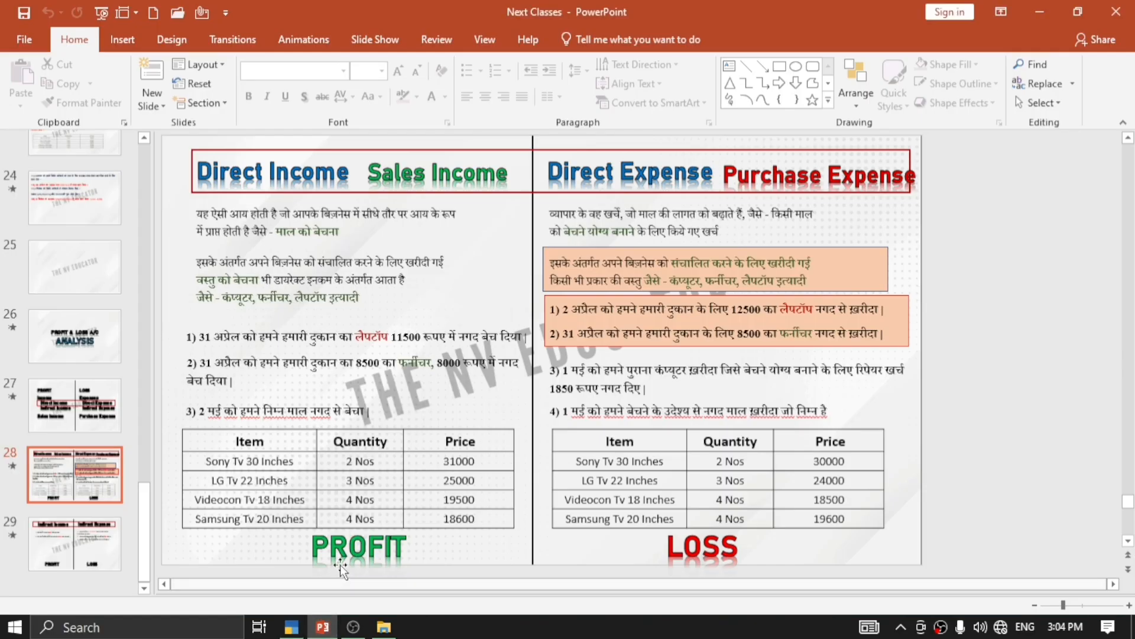
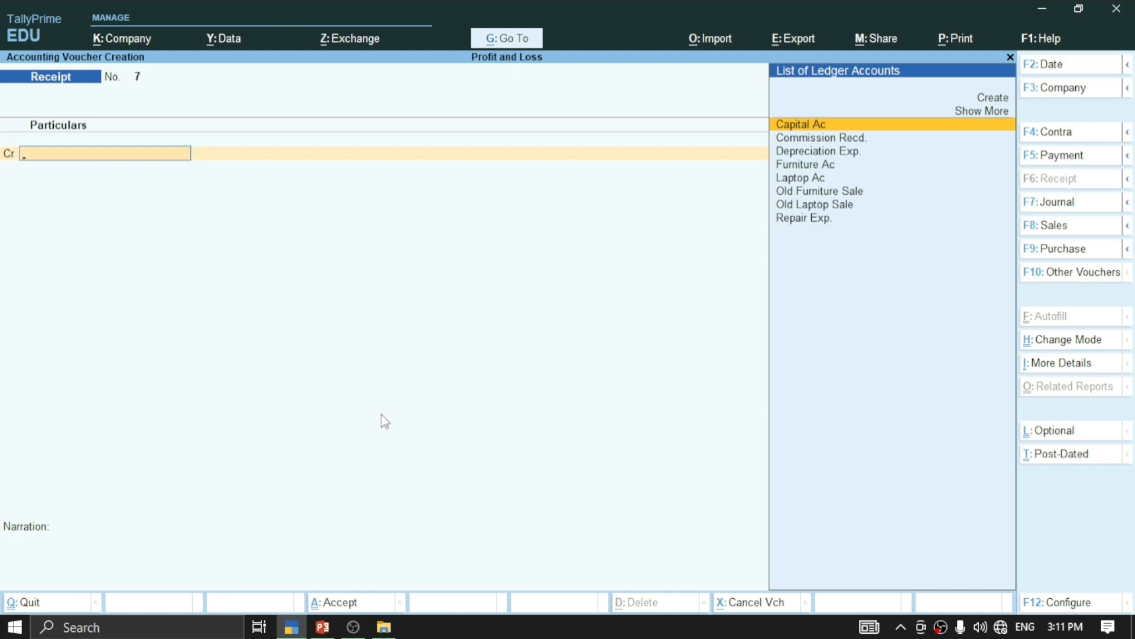
pyautogui.click(323, 627)
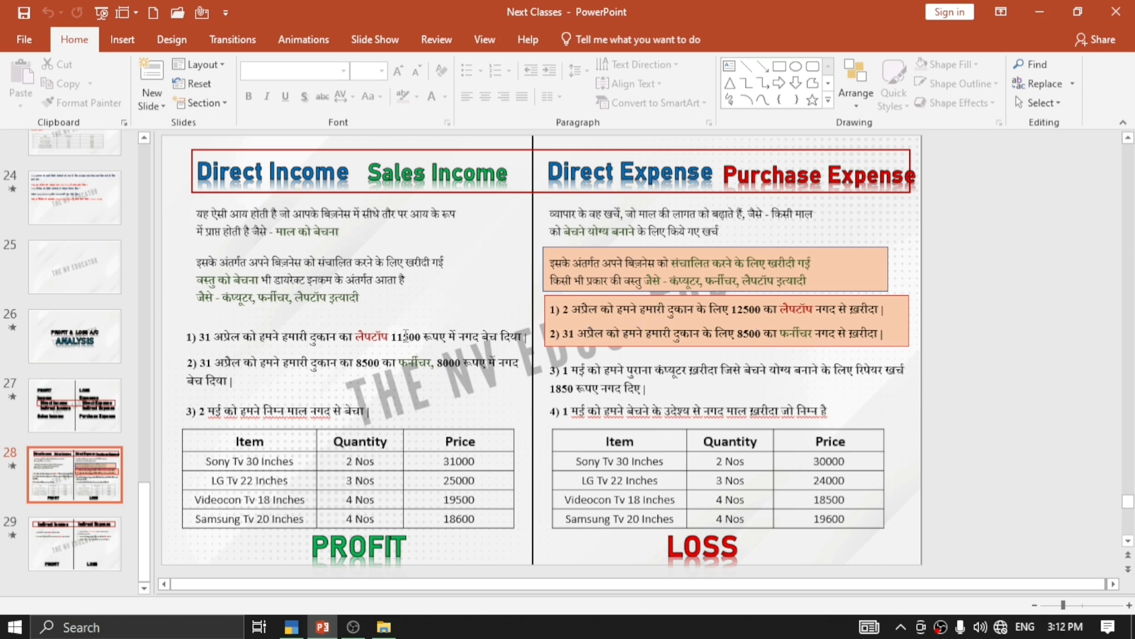
pyautogui.click(291, 627)
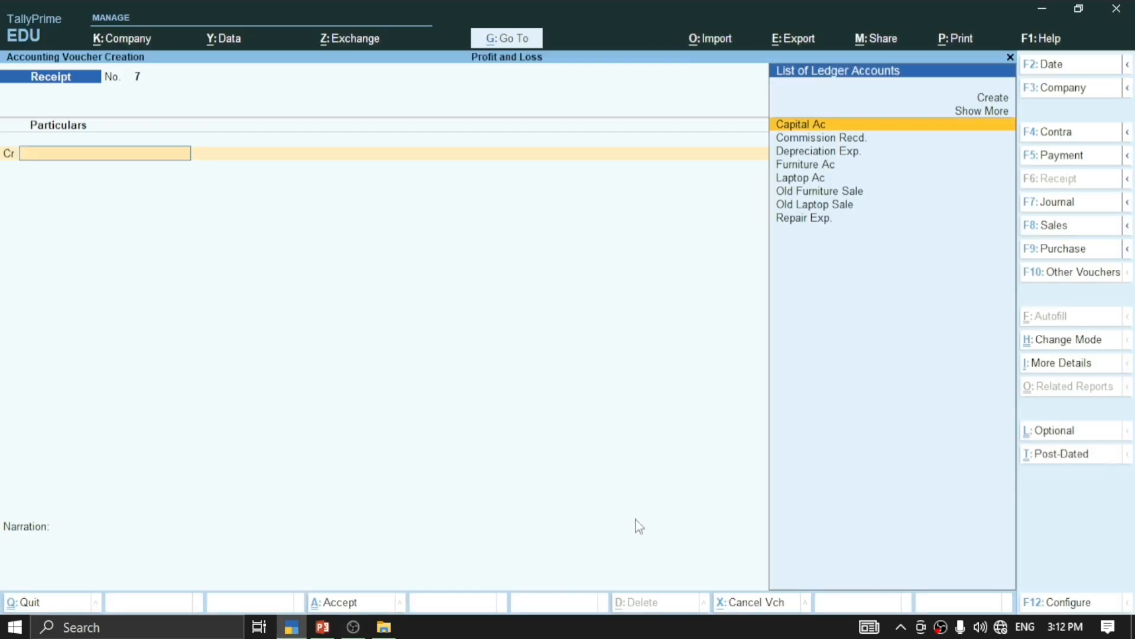
# Step: Leave the blank receipt voucher and open the Balance Sheet of the "Profit and Loss" company
pyautogui.press('Escape')
pyautogui.press('Escape')
pyautogui.press('Escape')
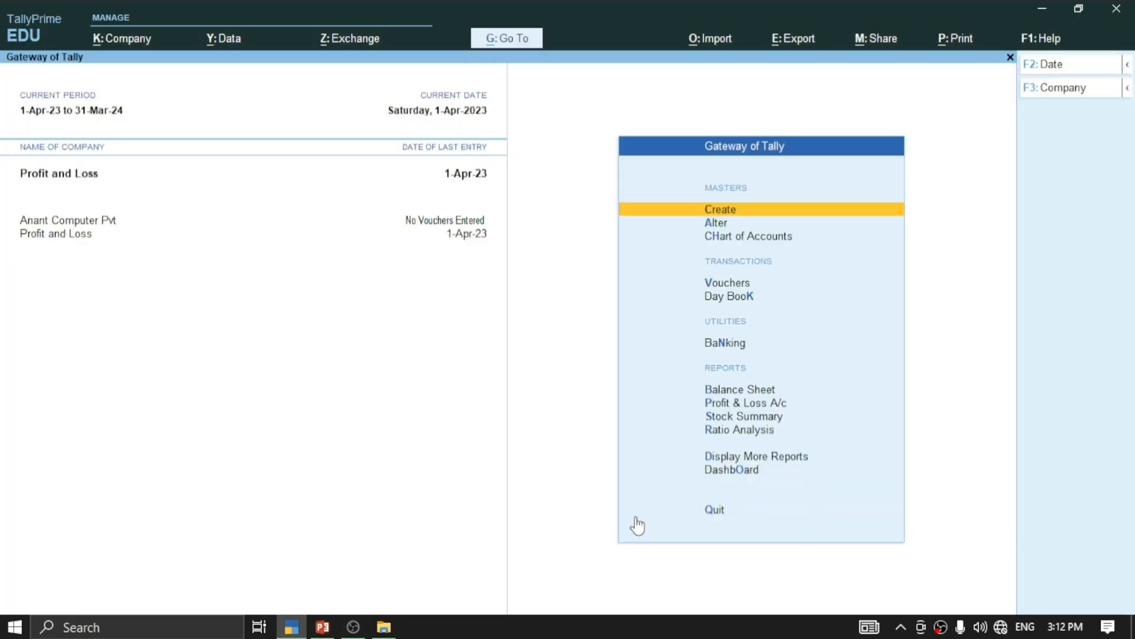
pyautogui.press('Down')
pyautogui.press('Down')
pyautogui.press('Down')
pyautogui.press('Down')
pyautogui.press('Down')
pyautogui.press('Down')
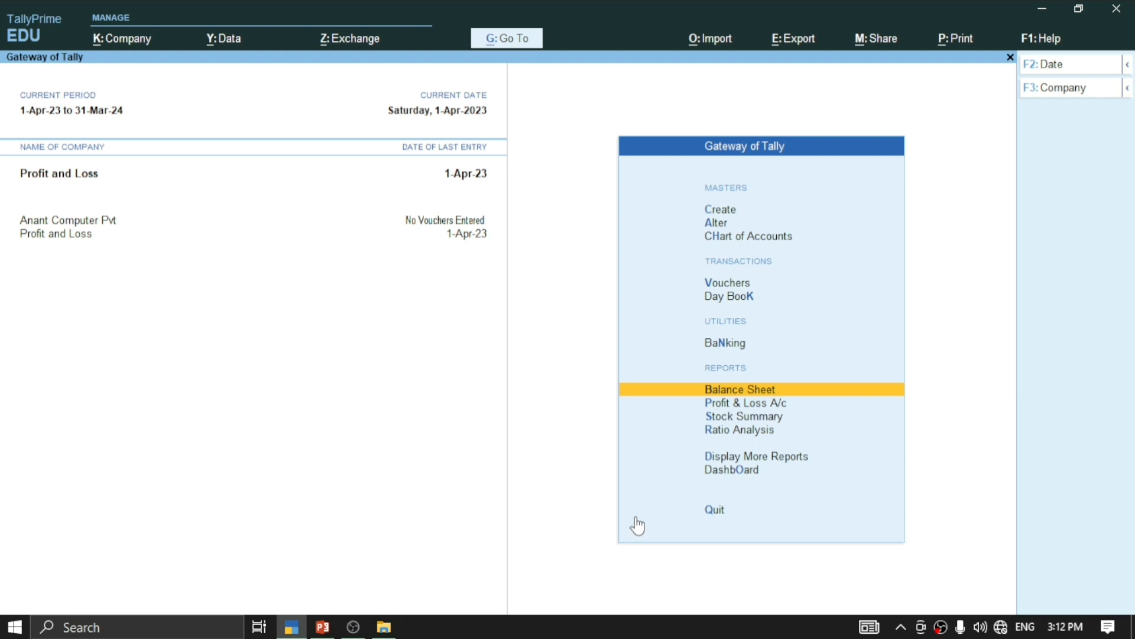
pyautogui.press('Return')
pyautogui.press('Escape')
pyautogui.press('Return')
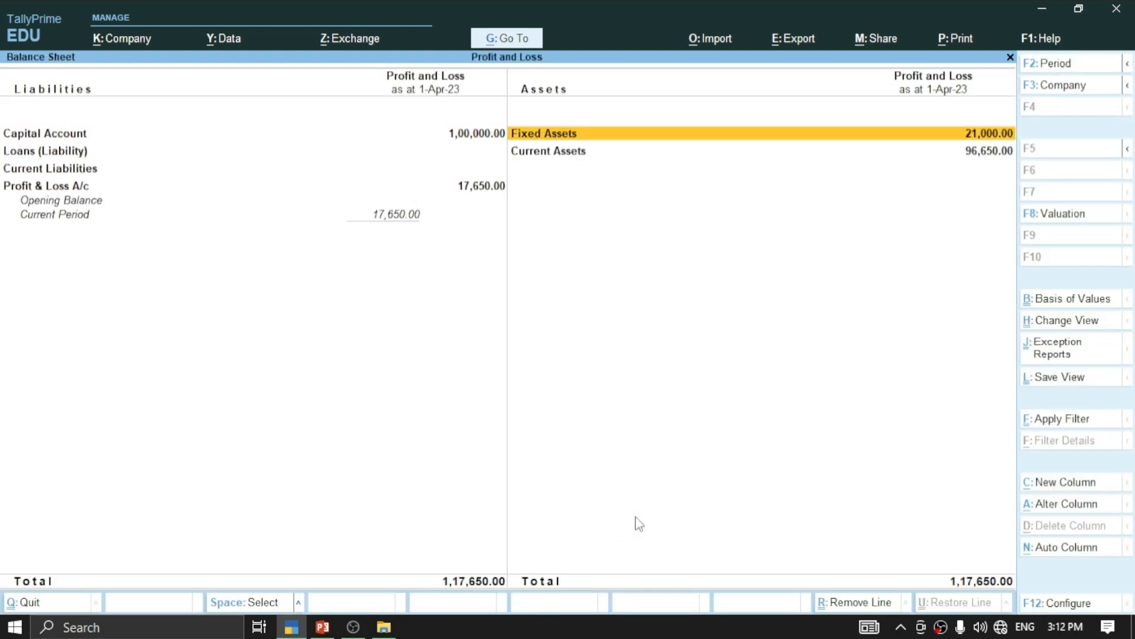
# Step: Examine the Furniture Ac and Laptop Ac ledgers that make up Fixed Assets in the Balance Sheet
pyautogui.press('Return')
pyautogui.press('Down')
pyautogui.press('Up')
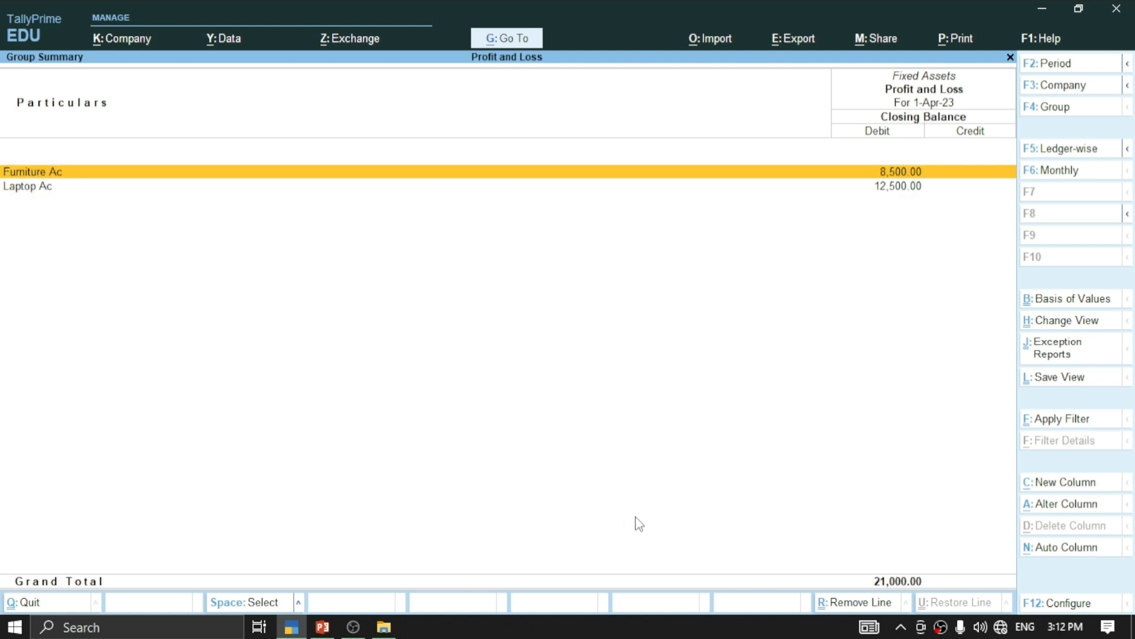
pyautogui.press('Down')
pyautogui.press('Up')
pyautogui.press('Down')
pyautogui.press('Up')
pyautogui.press('Down')
pyautogui.press('Up')
pyautogui.press('Down')
pyautogui.press('Up')
pyautogui.press('Down')
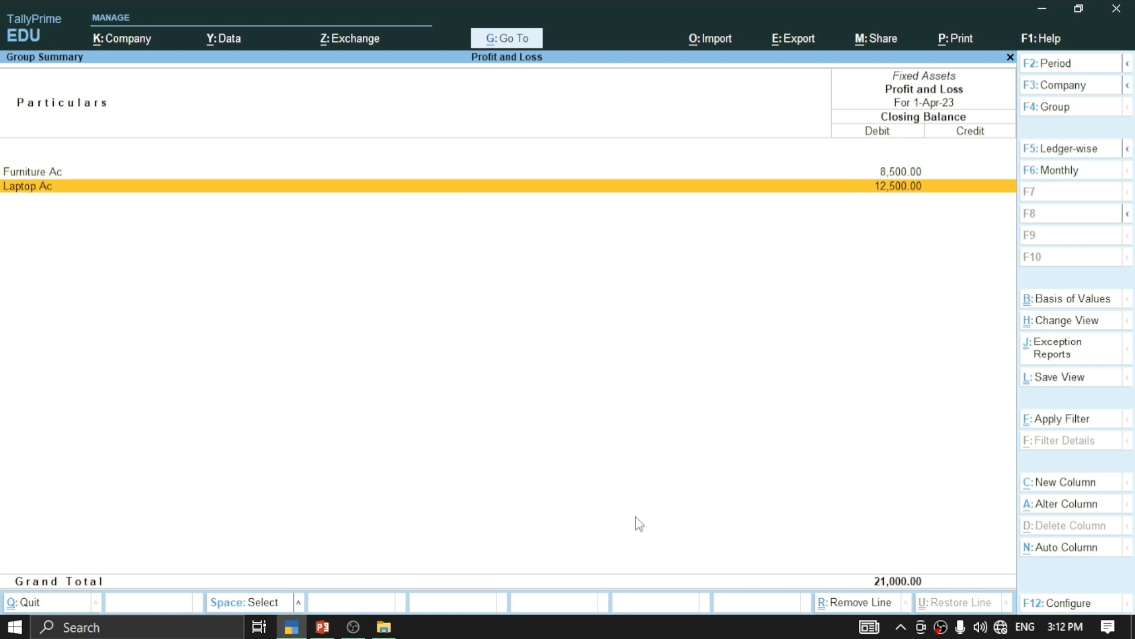
pyautogui.press('Up')
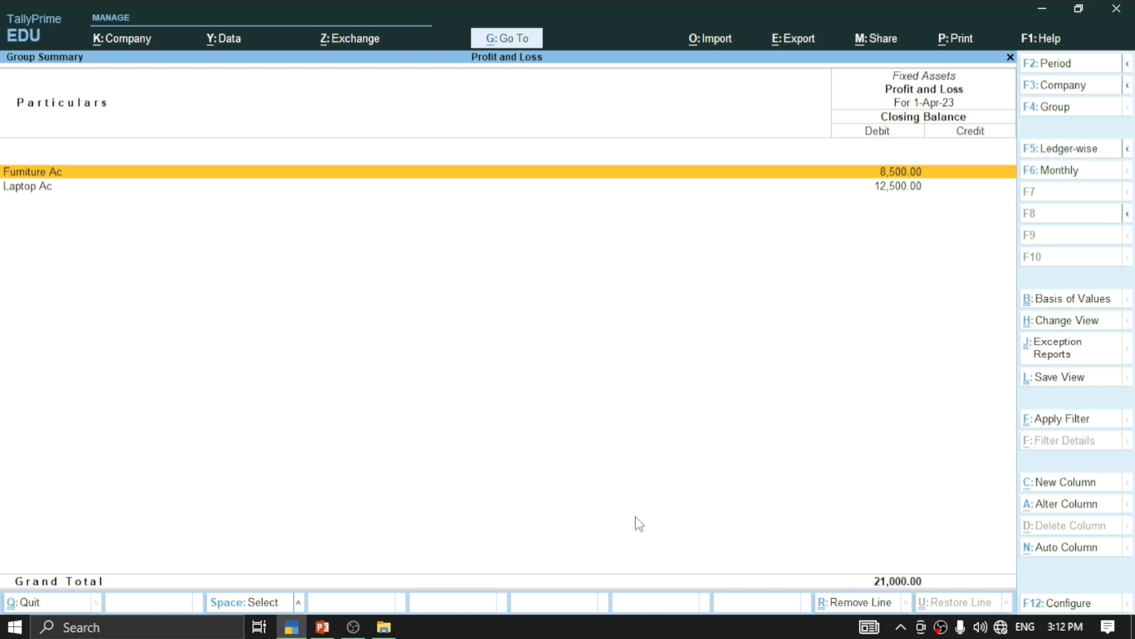
pyautogui.press('Escape')
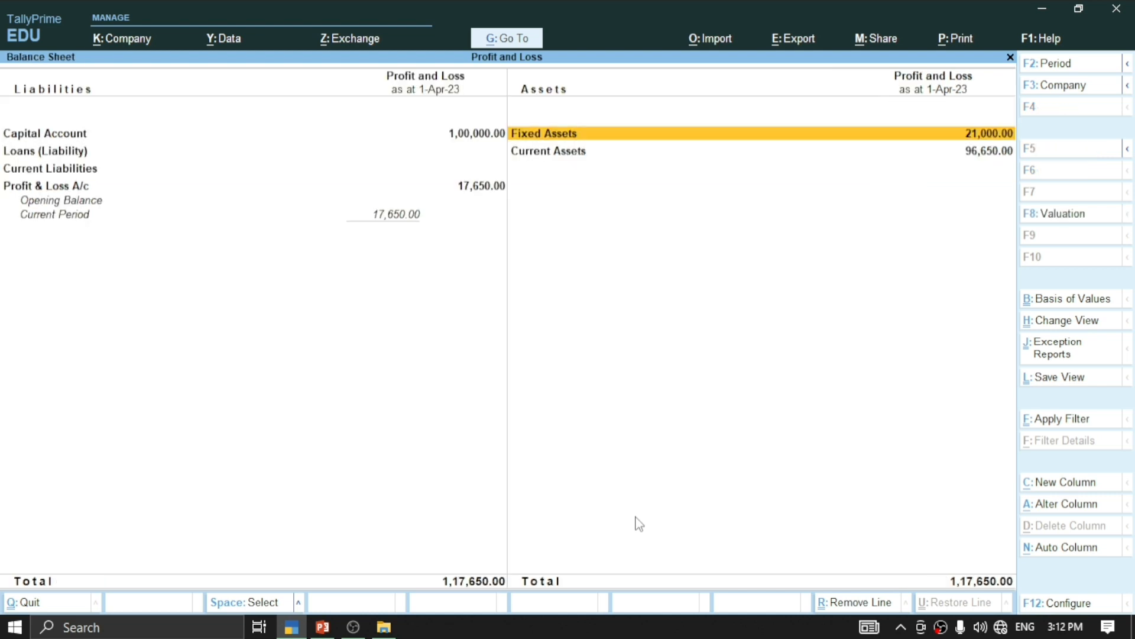
# Step: Open the Profit & Loss A/c, examine its direct income, direct expense and profit lines, and return to the Gateway of Tally
pyautogui.press('Down')
pyautogui.press('Escape')
pyautogui.press('Up')
pyautogui.press('Down')
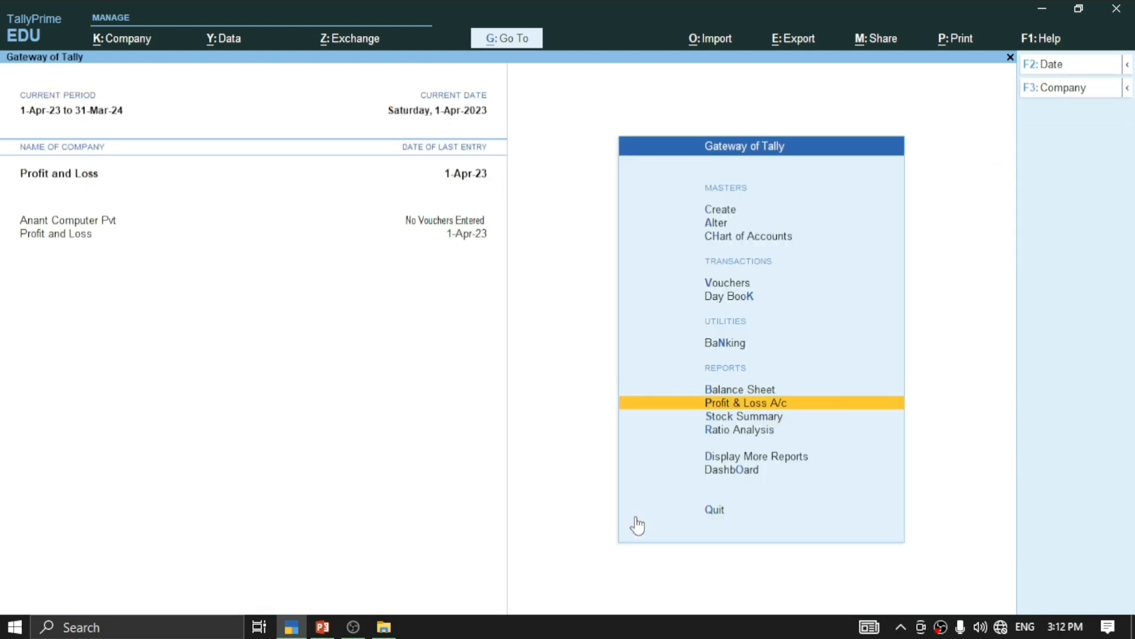
pyautogui.press('Return')
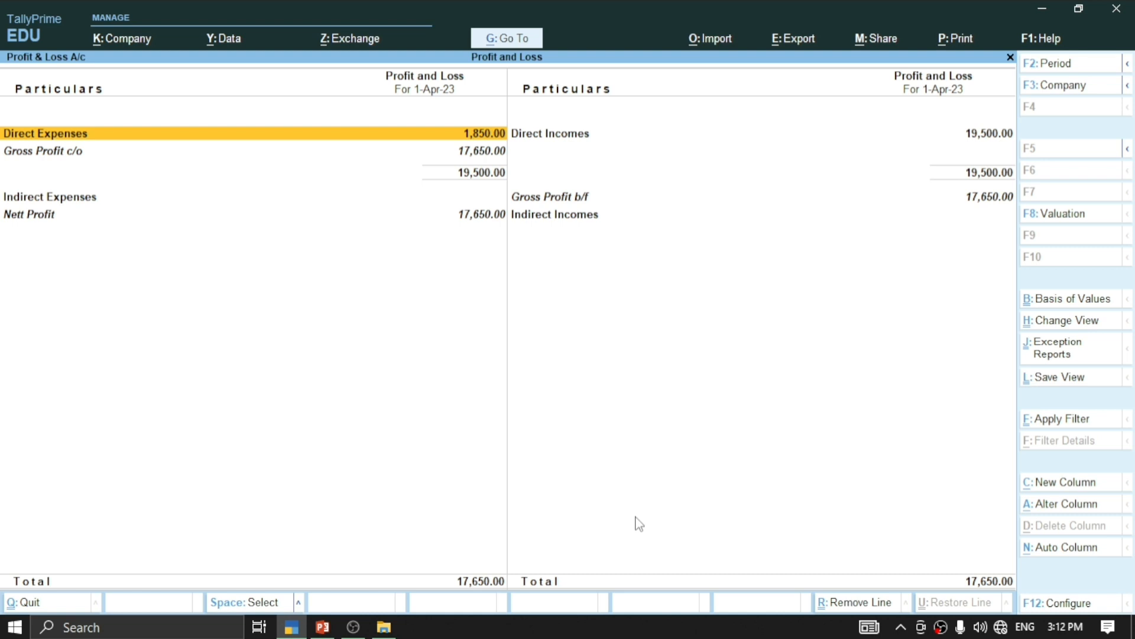
pyautogui.press('Down')
pyautogui.press('Down')
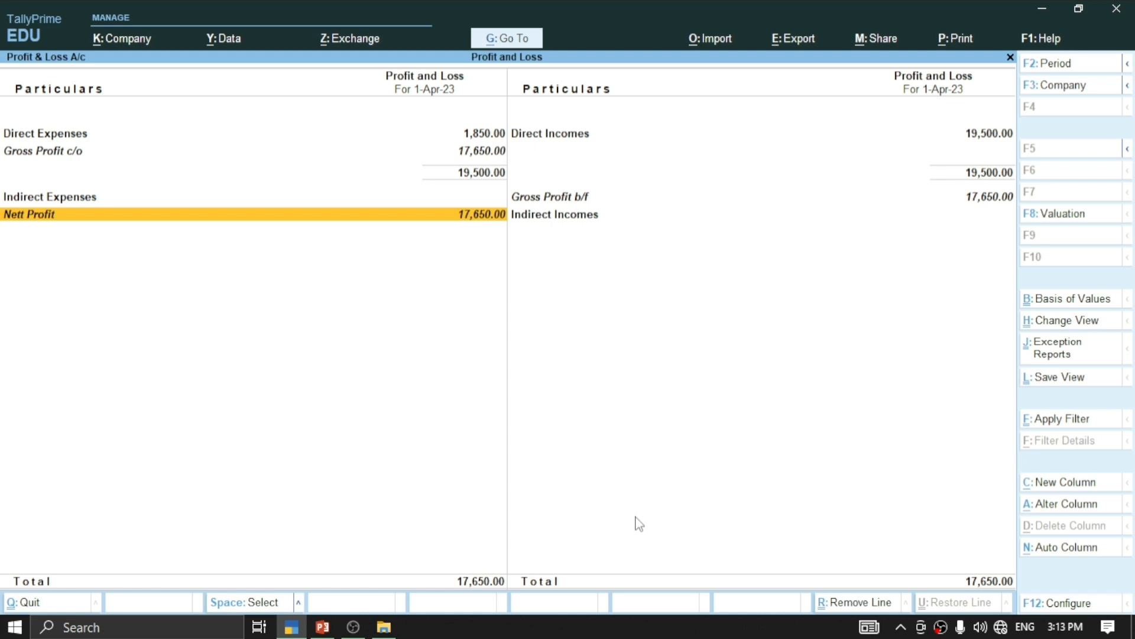
pyautogui.press('Escape')
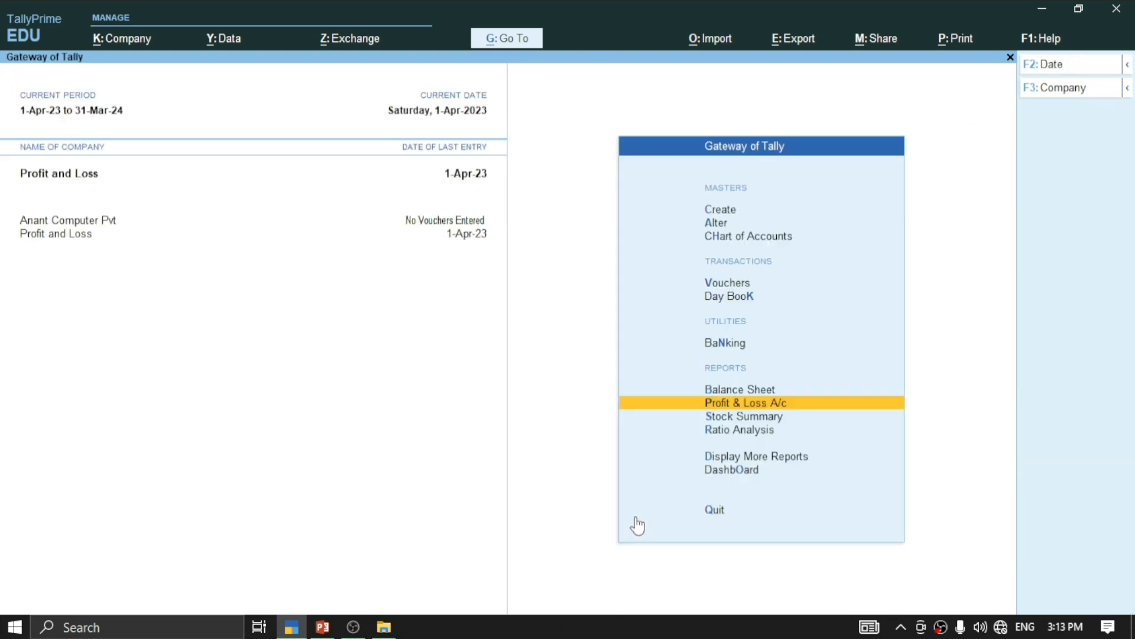
pyautogui.press('Return')
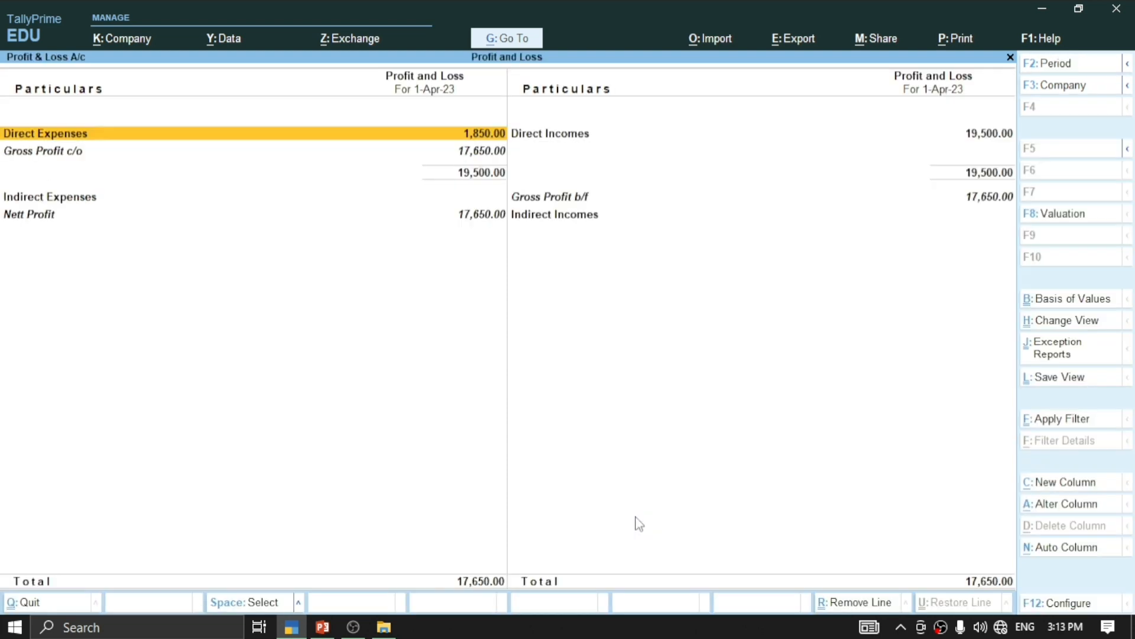
pyautogui.press('Escape')
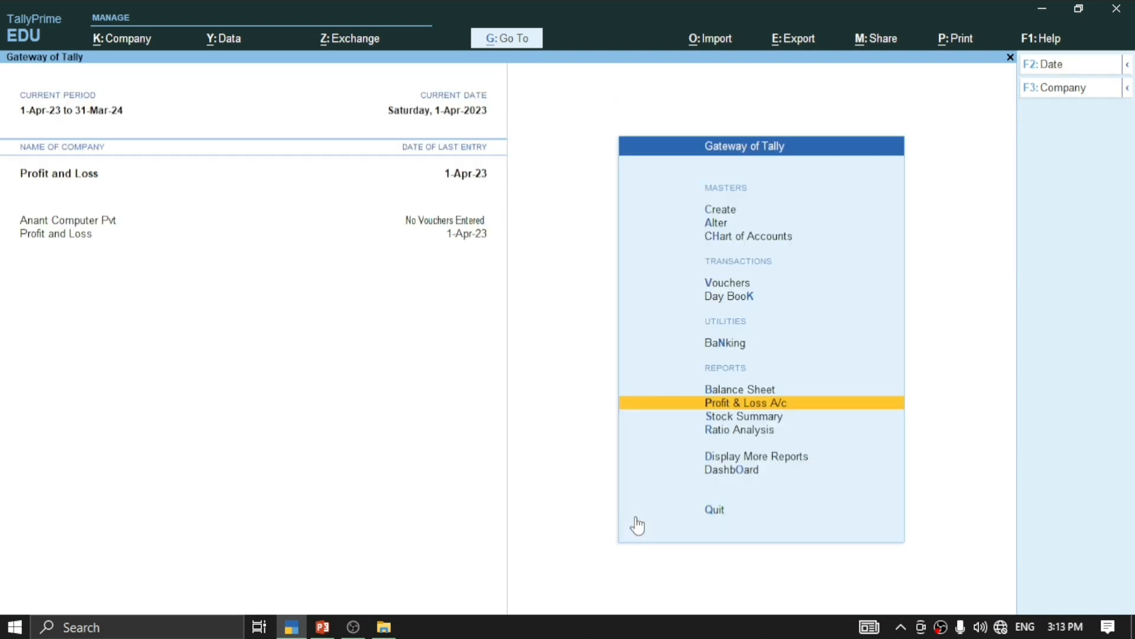
pyautogui.press('Up')
pyautogui.press('Up')
pyautogui.press('Up')
pyautogui.press('Up')
pyautogui.press('Down')
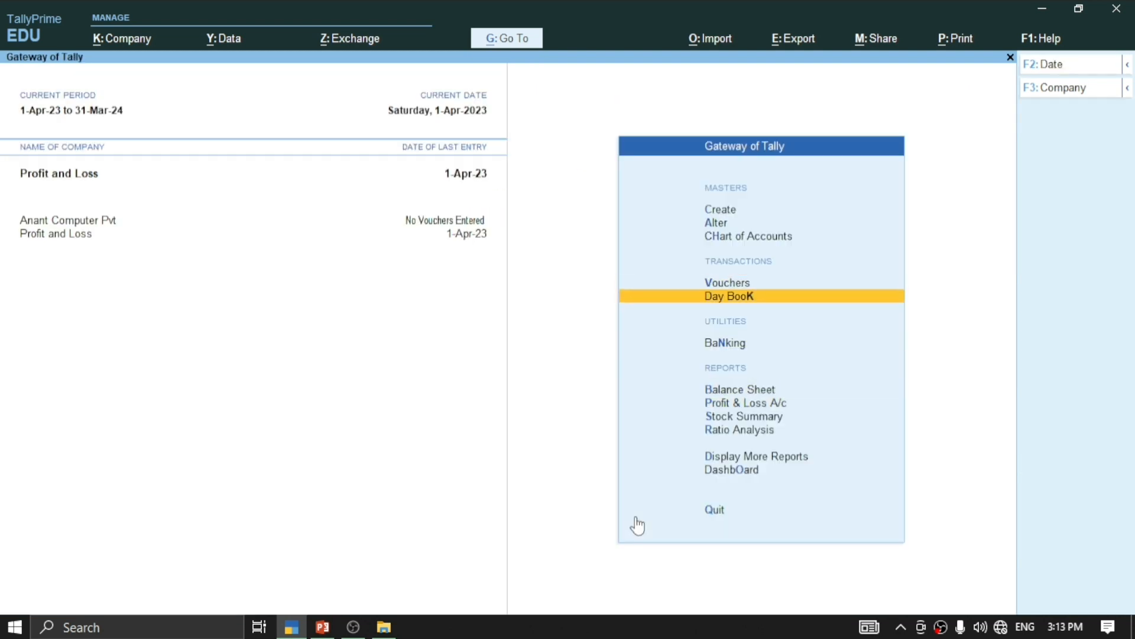
pyautogui.press('Up')
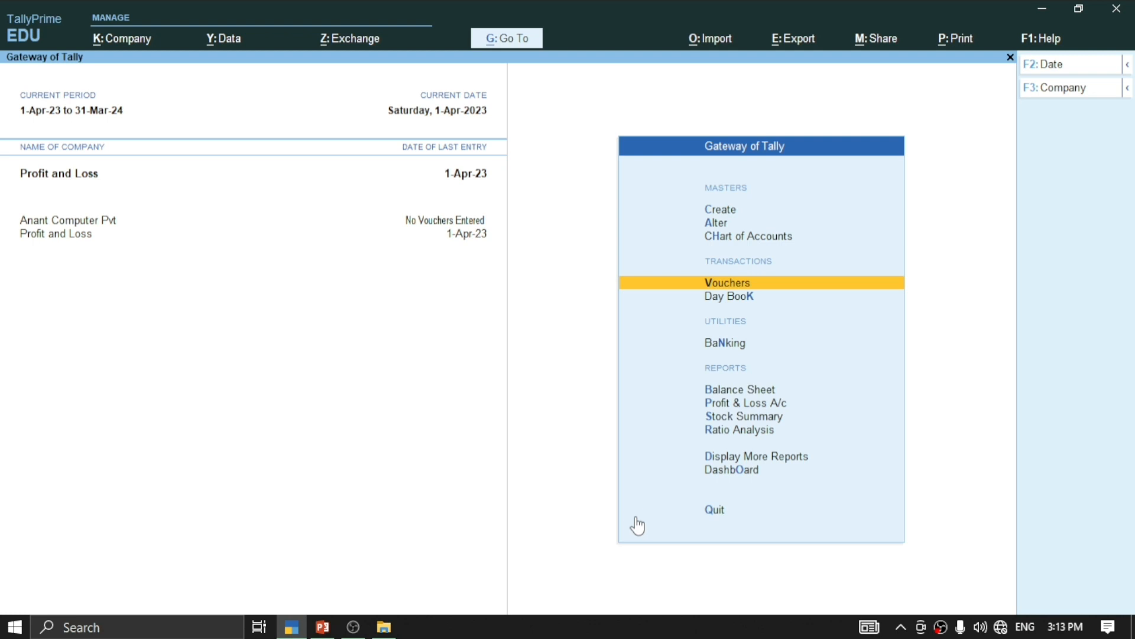
pyautogui.press('Return')
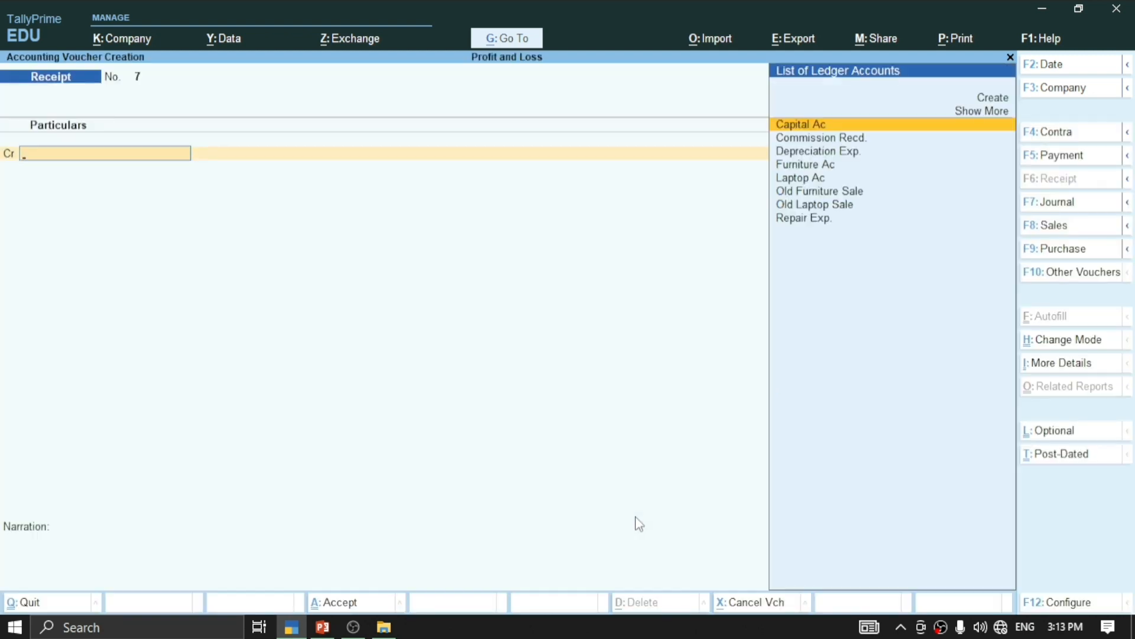
pyautogui.press('Escape')
# Step: Reopen the Balance Sheet, review the Furniture Ac and Laptop Ac balances under Fixed Assets, and return to the Gateway of Tally
pyautogui.press('Down')
pyautogui.press('Down')
pyautogui.press('Down')
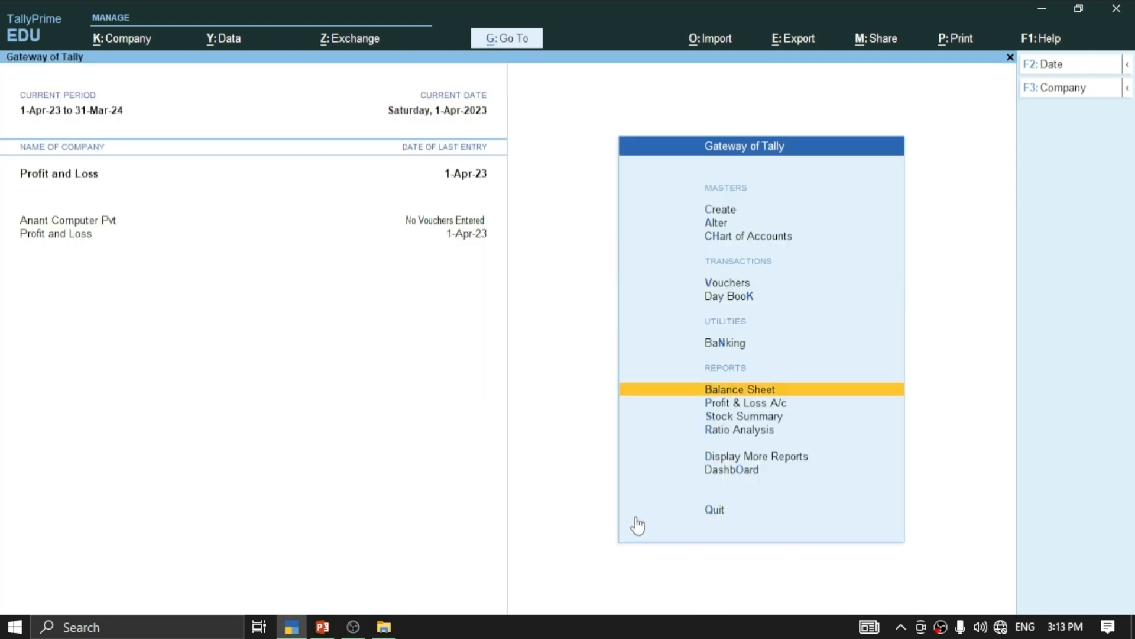
pyautogui.press('Down')
pyautogui.press('Up')
pyautogui.press('Down')
pyautogui.press('Up')
pyautogui.press('Return')
pyautogui.press('Right')
pyautogui.press('Return')
pyautogui.press('Down')
pyautogui.press('Up')
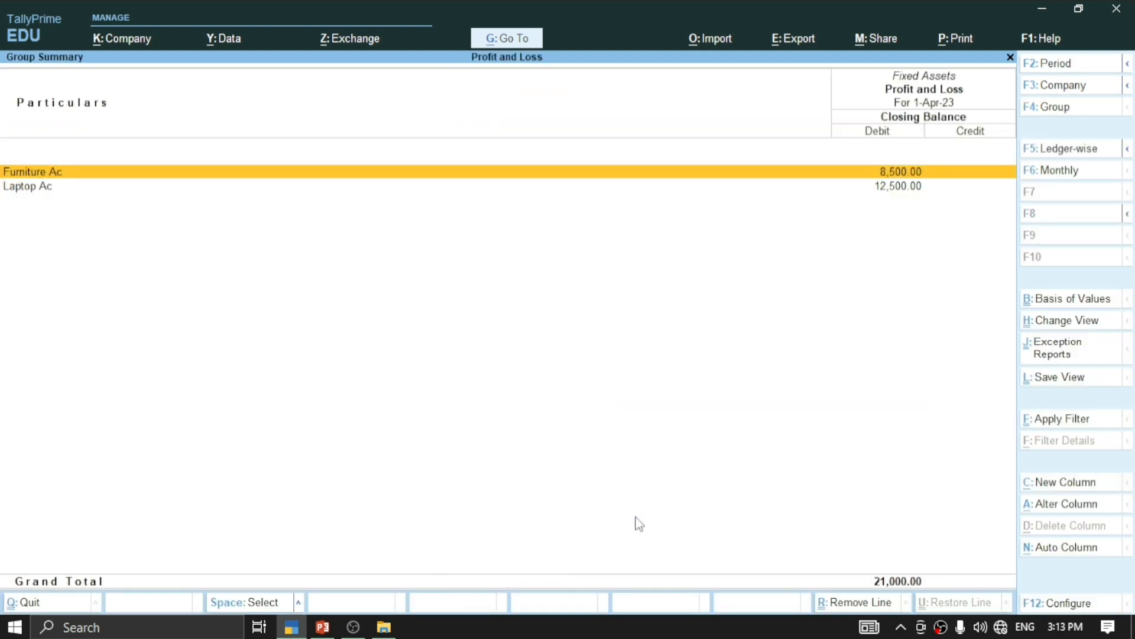
pyautogui.press('Down')
pyautogui.press('Up')
pyautogui.press('Down')
pyautogui.press('Up')
pyautogui.press('Escape')
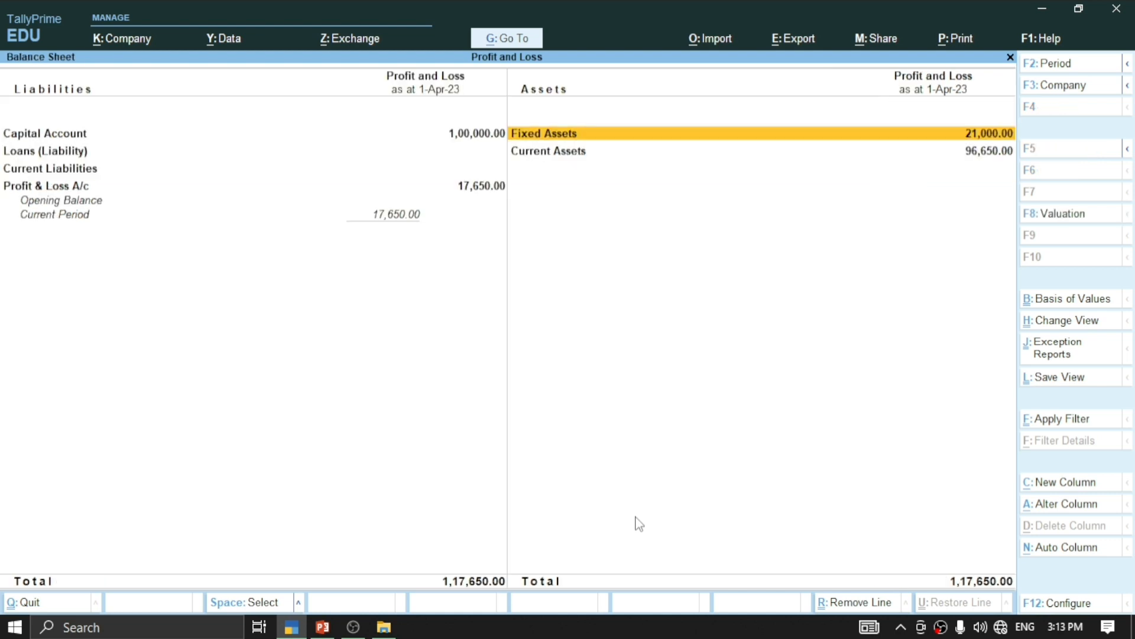
pyautogui.press('Escape')
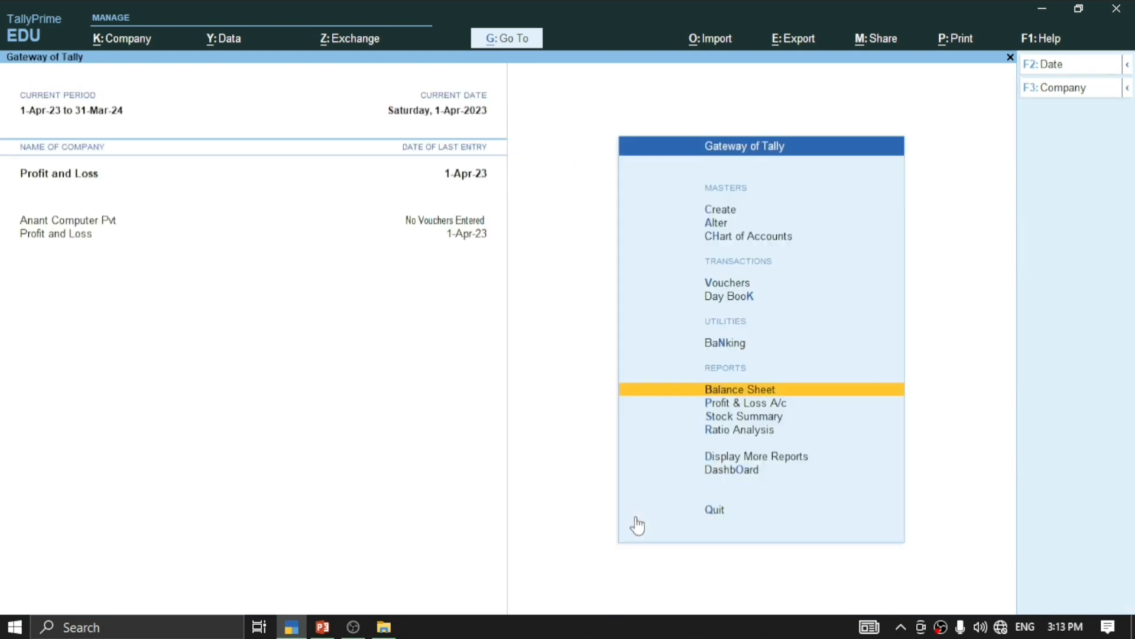
# Step: Start a journal voucher that debits Old Laptop Sale with 11,500 and credits Laptop Ac with 11,500
pyautogui.press('Up')
pyautogui.press('Up')
pyautogui.press('Up')
pyautogui.press('Return')
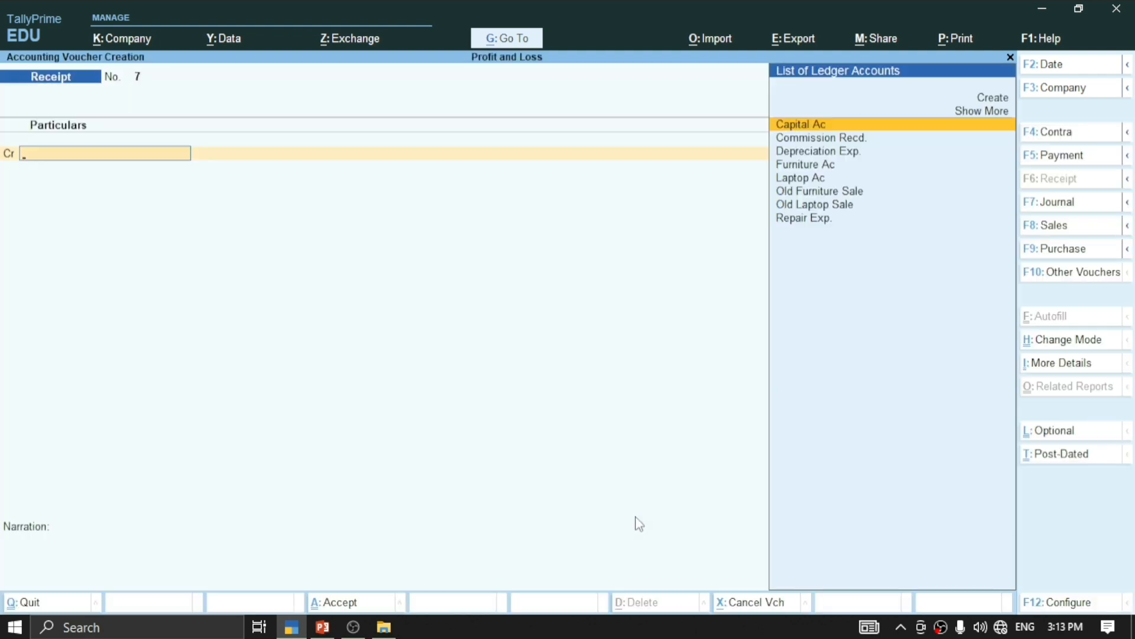
pyautogui.press('F7')
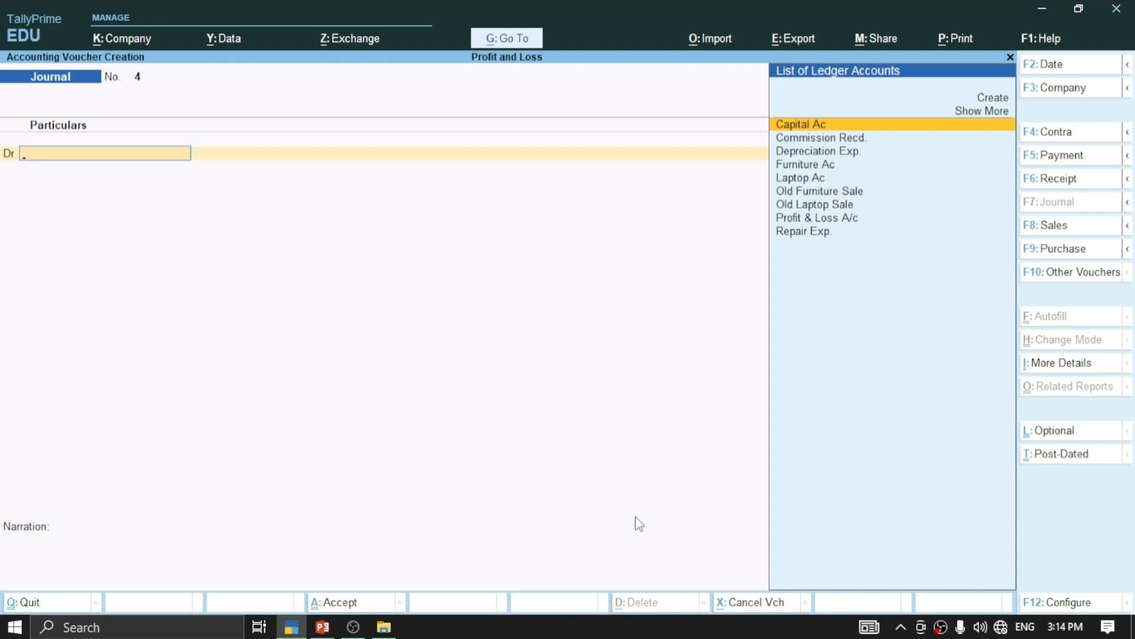
pyautogui.press('Down')
pyautogui.press('Down')
pyautogui.press('Down')
pyautogui.press('Down')
pyautogui.press('Down')
pyautogui.press('Down')
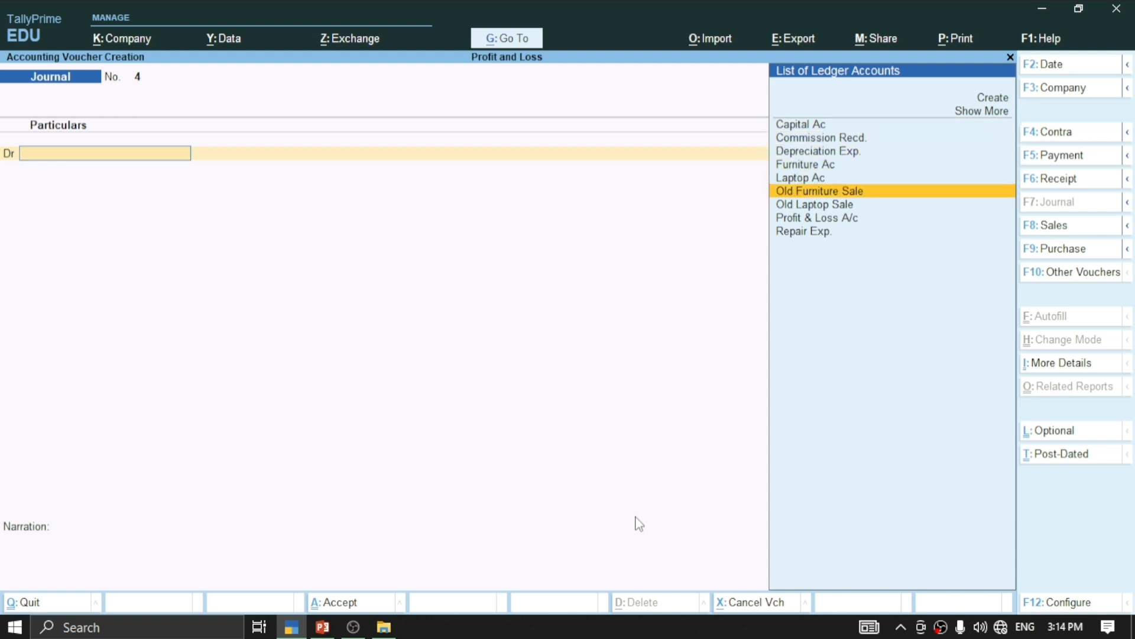
pyautogui.press('Return')
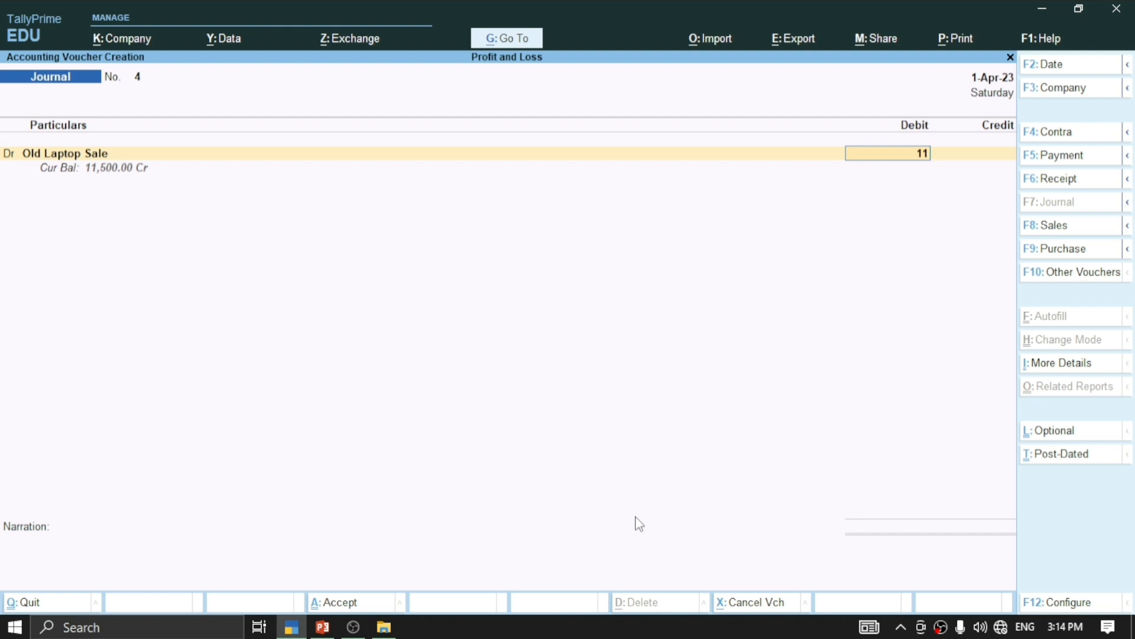
pyautogui.write('500')
pyautogui.press('Return')
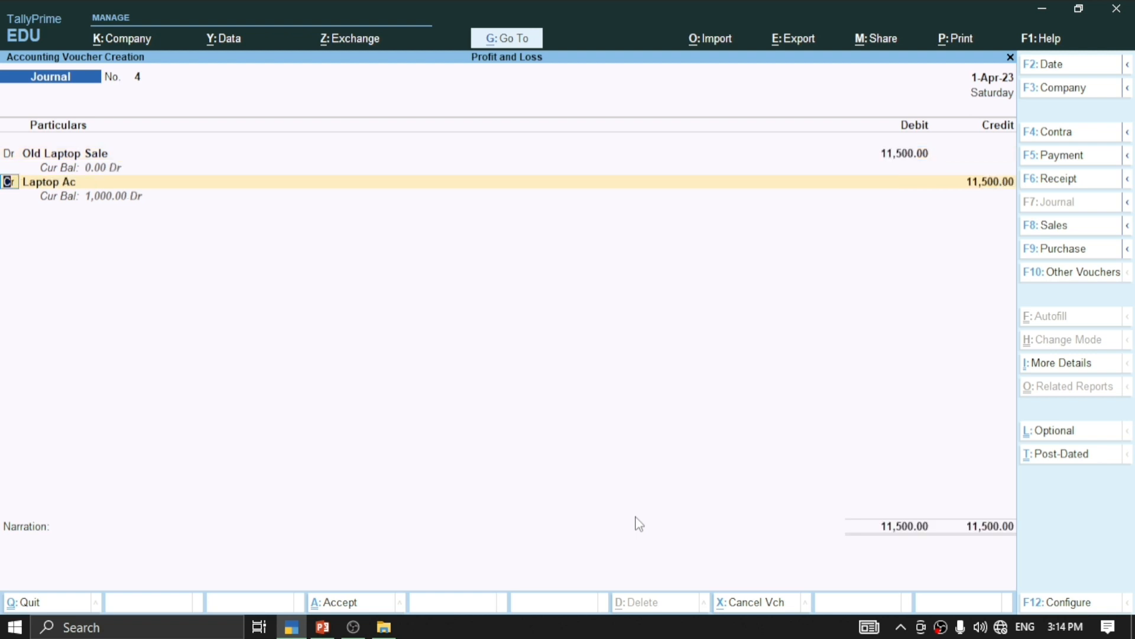
# Step: Change the voucher's second line to a debit entry for the Depreciation Exp. ledger
pyautogui.press('d')
pyautogui.press('Return')
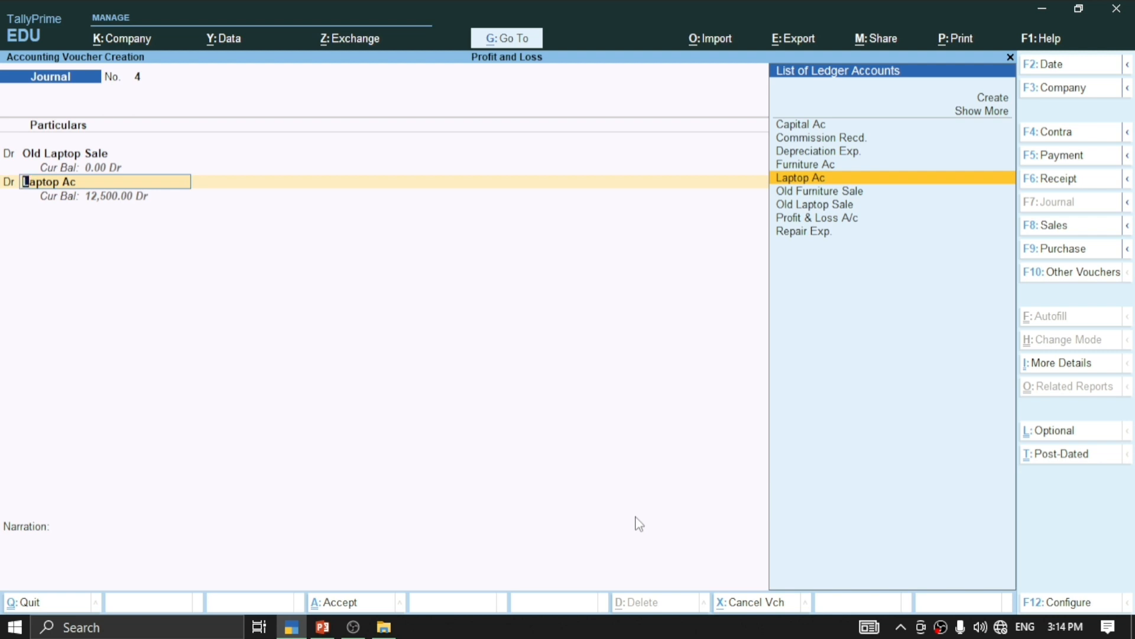
pyautogui.press('Up')
pyautogui.press('Up')
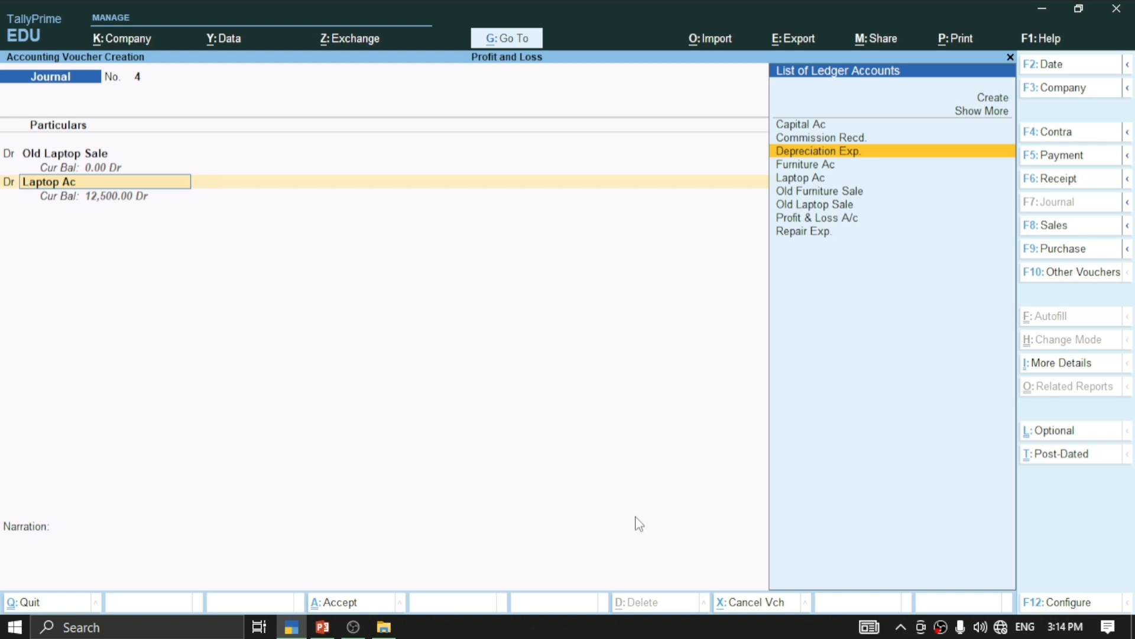
pyautogui.press('Return')
# Step: View the Depreciation Exp. ledger's master to check its group, and quit it without saving changes
pyautogui.press('BackSpace')
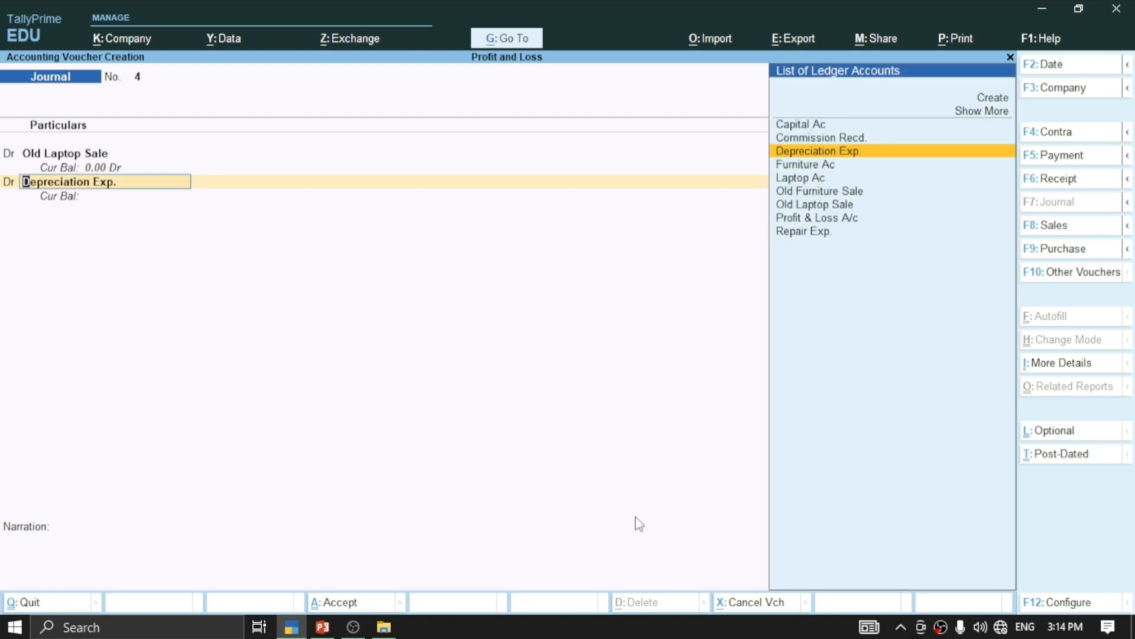
pyautogui.press('ctrl')
pyautogui.hotkey('ctrl', 'Return')
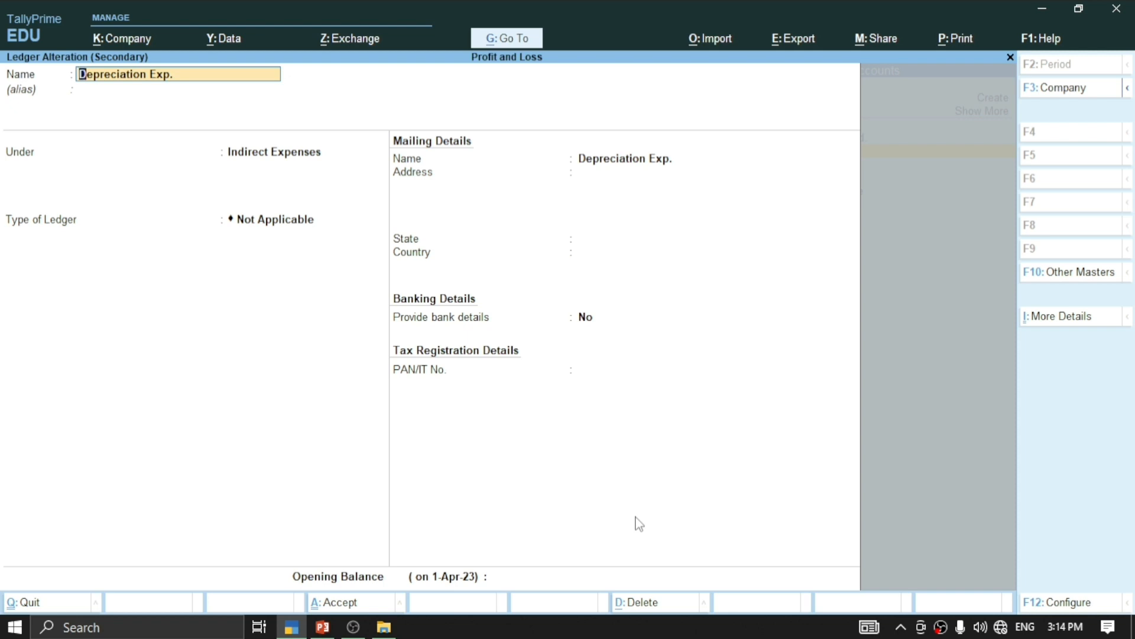
pyautogui.press('BackSpace')
pyautogui.press('Escape')
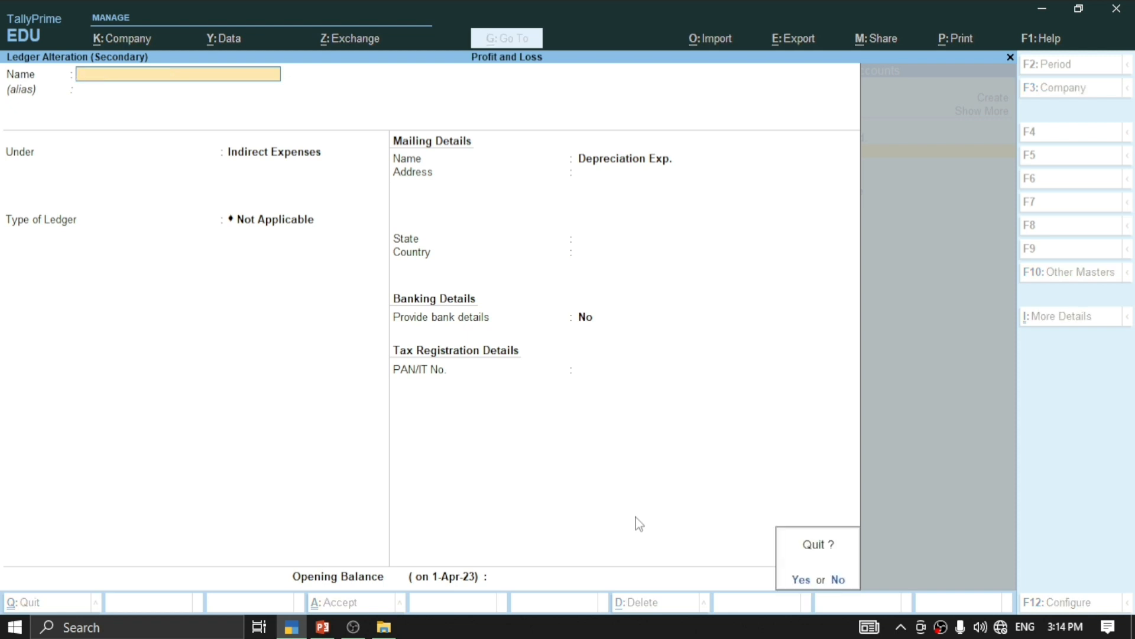
pyautogui.press('Return')
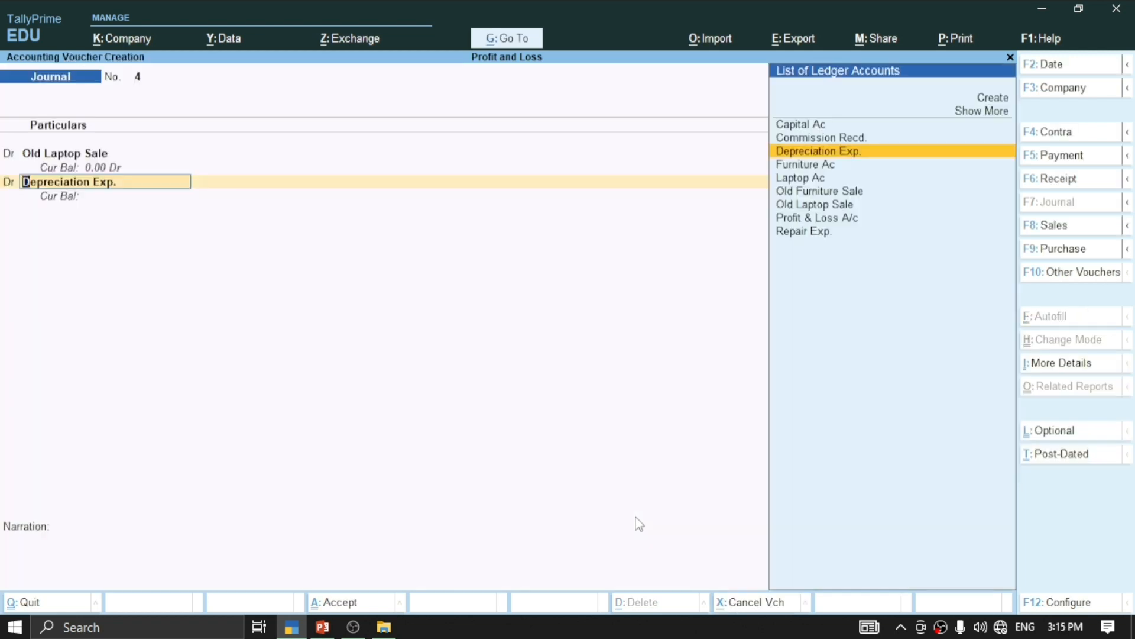
# Step: Complete the laptop journal voucher with a 1,000 debit to Depreciation Exp. and a 12,500 credit to Laptop Ac, and save it
pyautogui.press('Return')
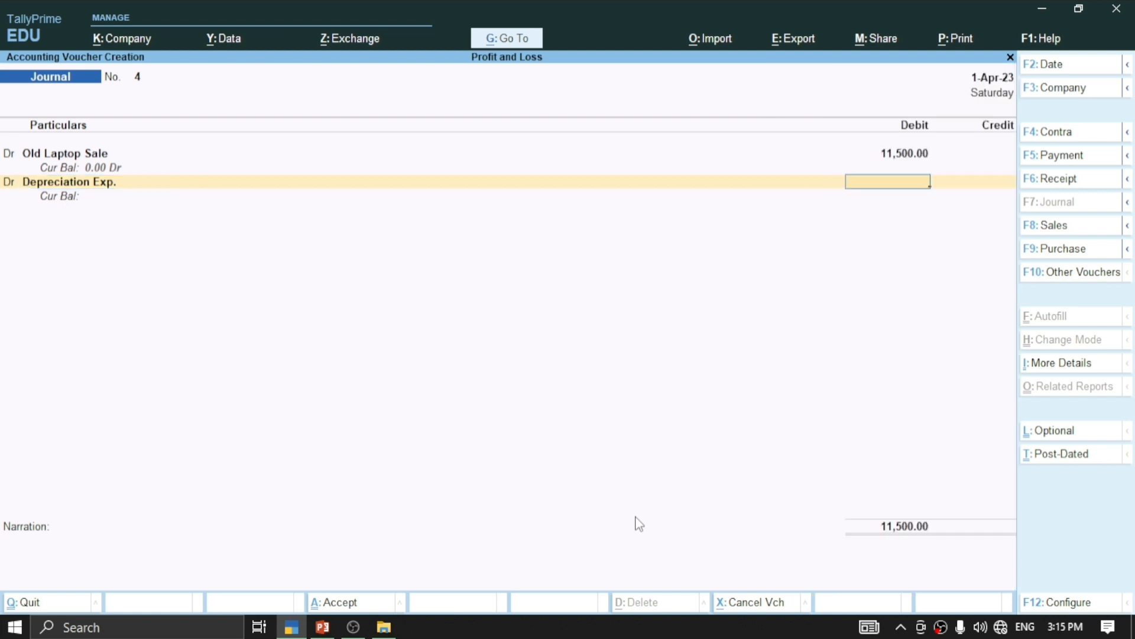
pyautogui.write('1000')
pyautogui.press('Return')
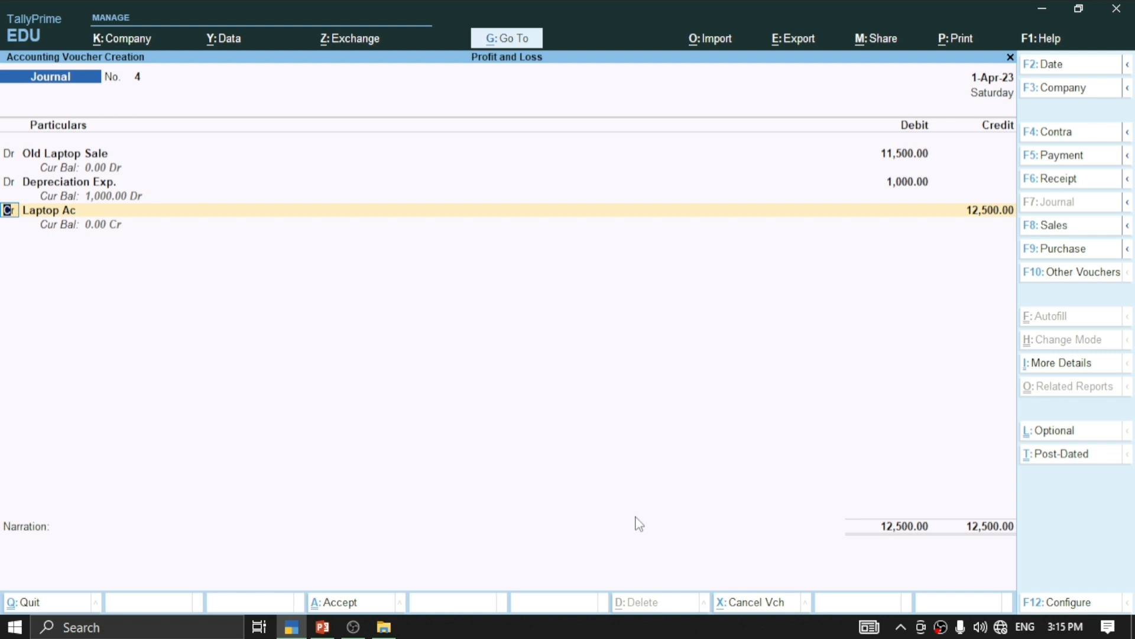
pyautogui.press('Return')
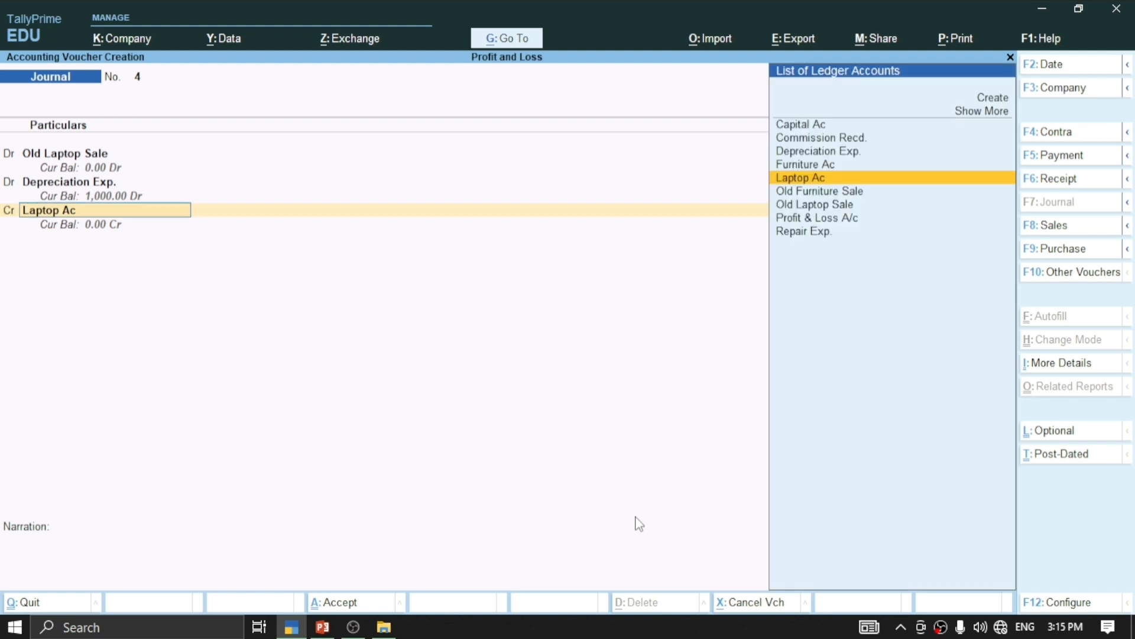
pyautogui.press('Return')
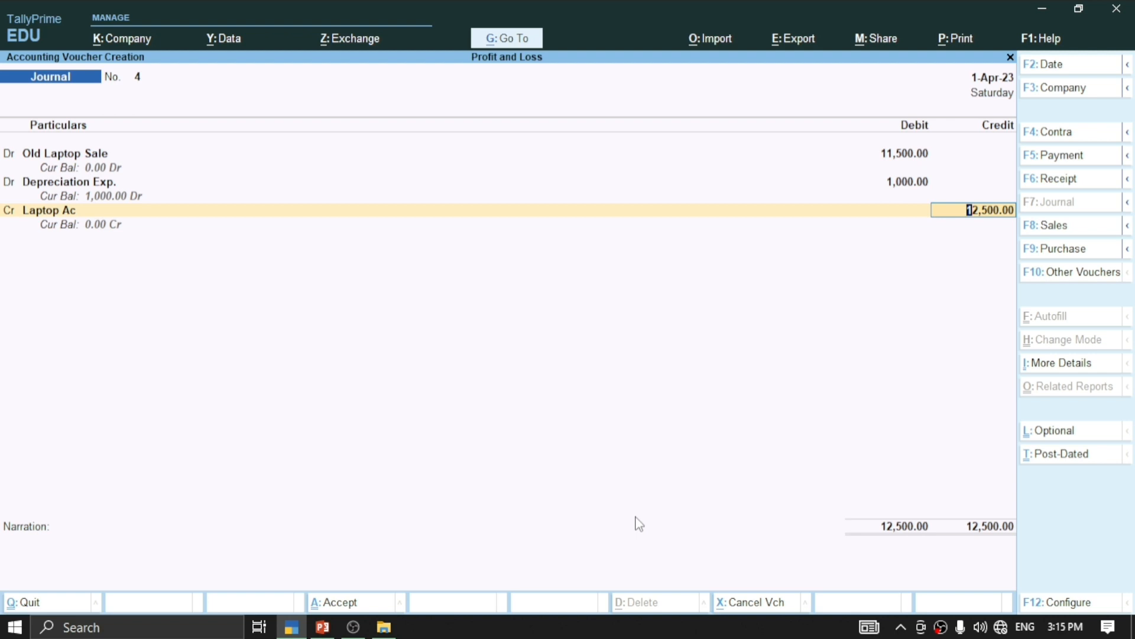
pyautogui.press('Return')
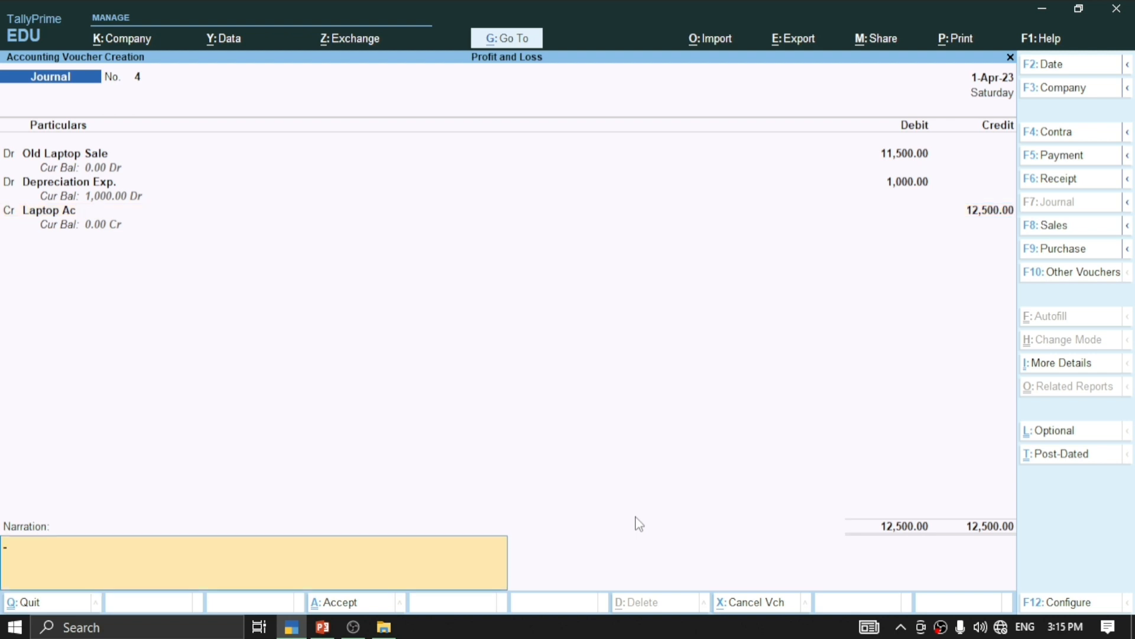
pyautogui.press('Return')
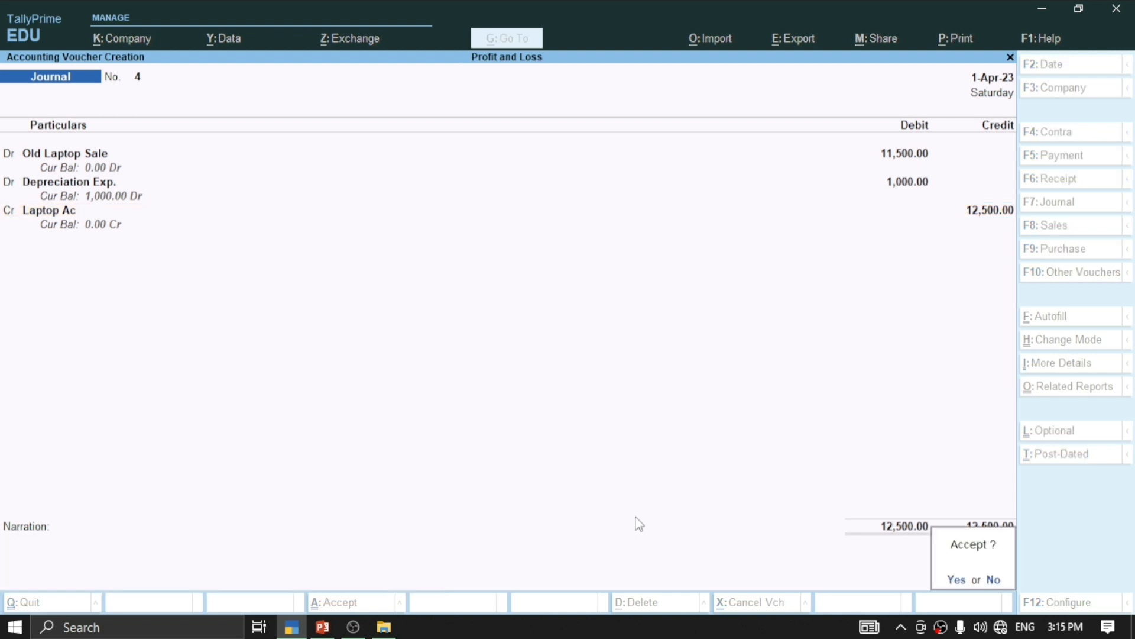
pyautogui.press('Return')
pyautogui.press('Escape')
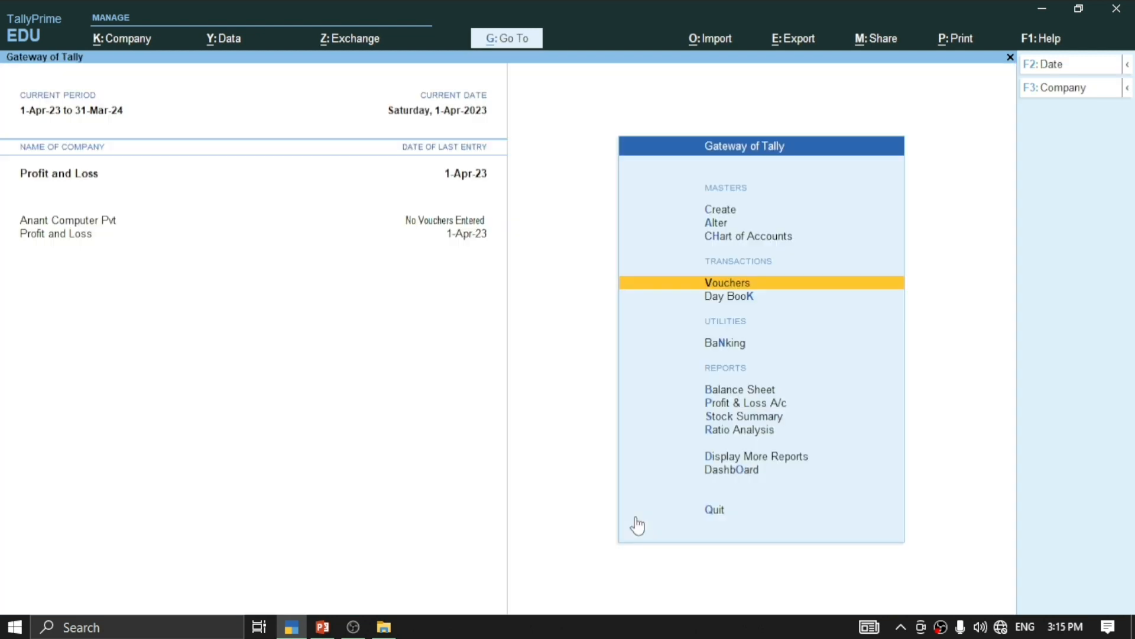
# Step: Open the Profit & Loss A/c, examine the ledgers under Direct Expenses, and return to the Gateway of Tally
pyautogui.press('Down')
pyautogui.press('Down')
pyautogui.press('Down')
pyautogui.press('Down')
pyautogui.press('Return')
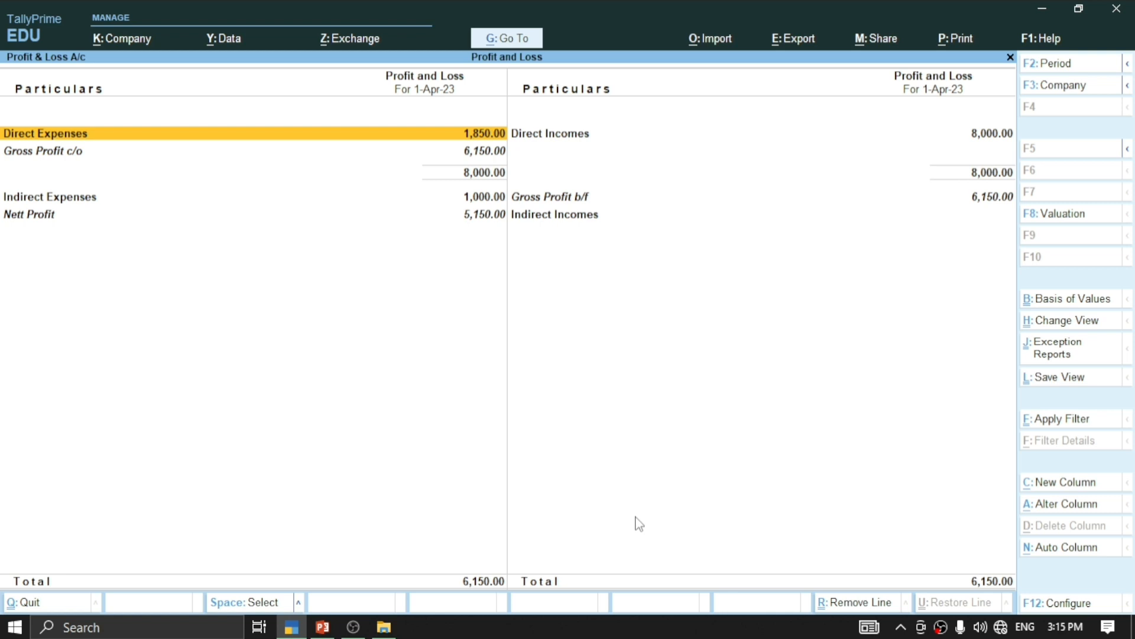
pyautogui.press('Down')
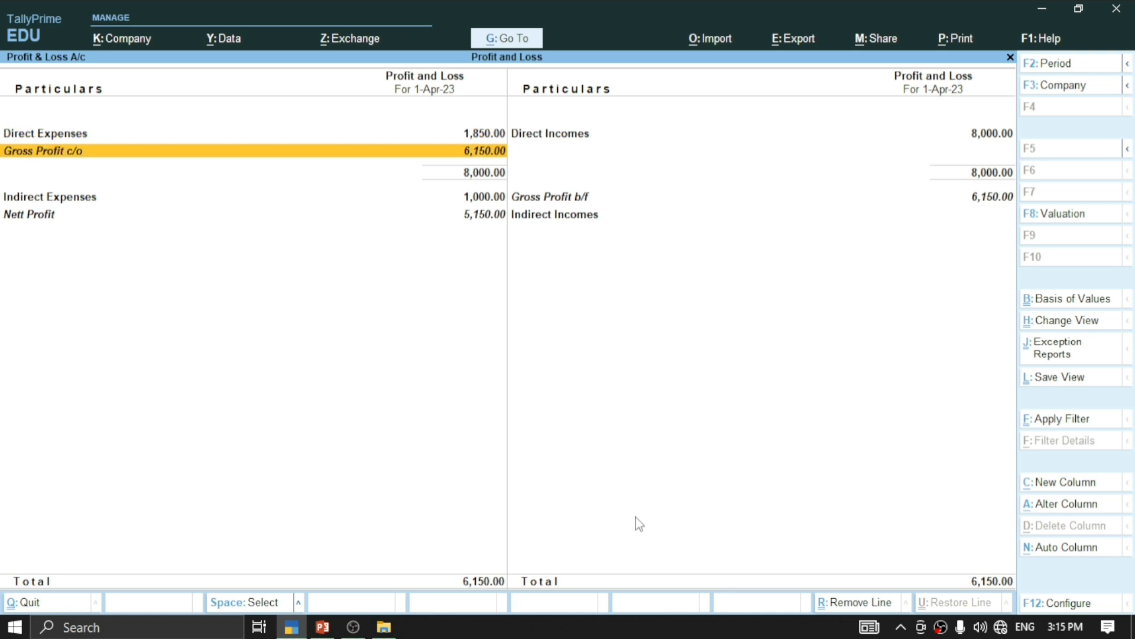
pyautogui.press('Up')
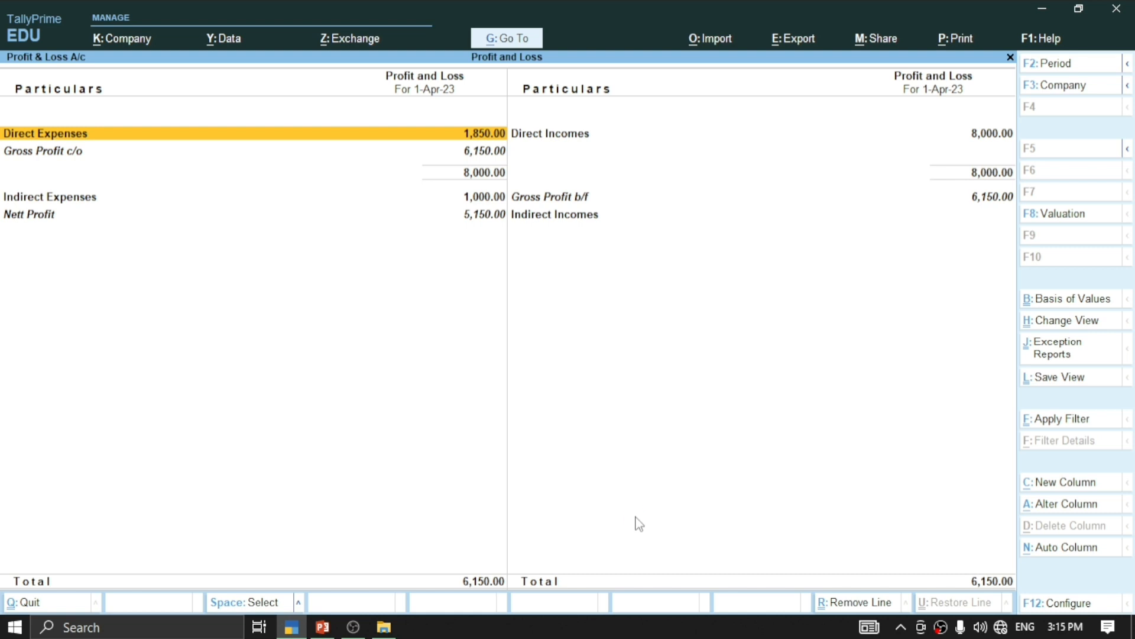
pyautogui.press('Return')
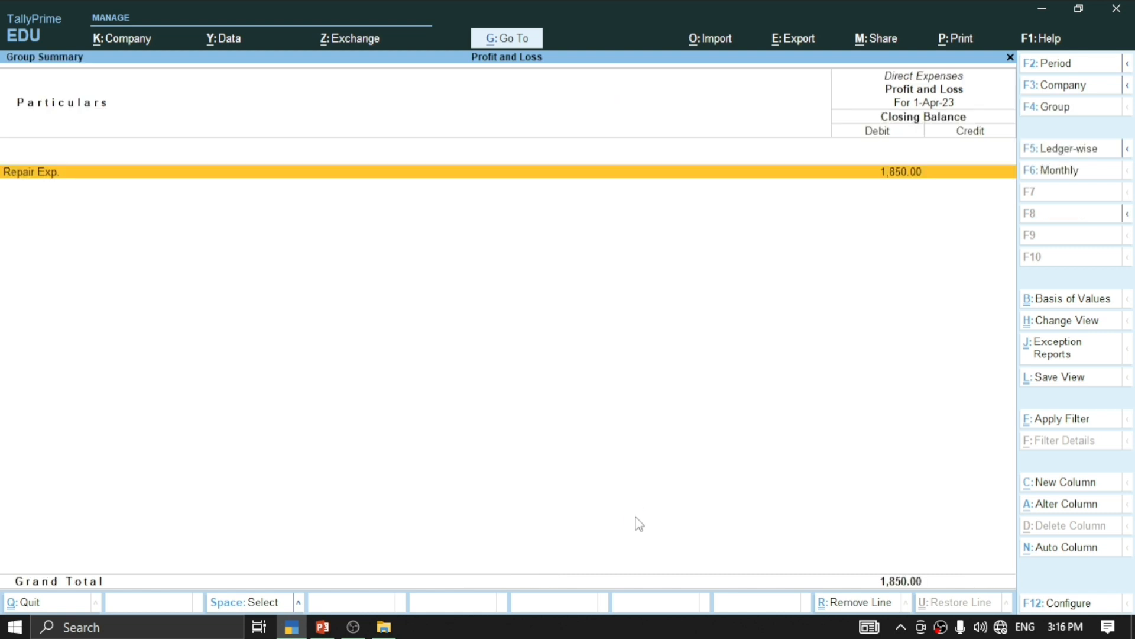
pyautogui.press('Escape')
pyautogui.press('Escape')
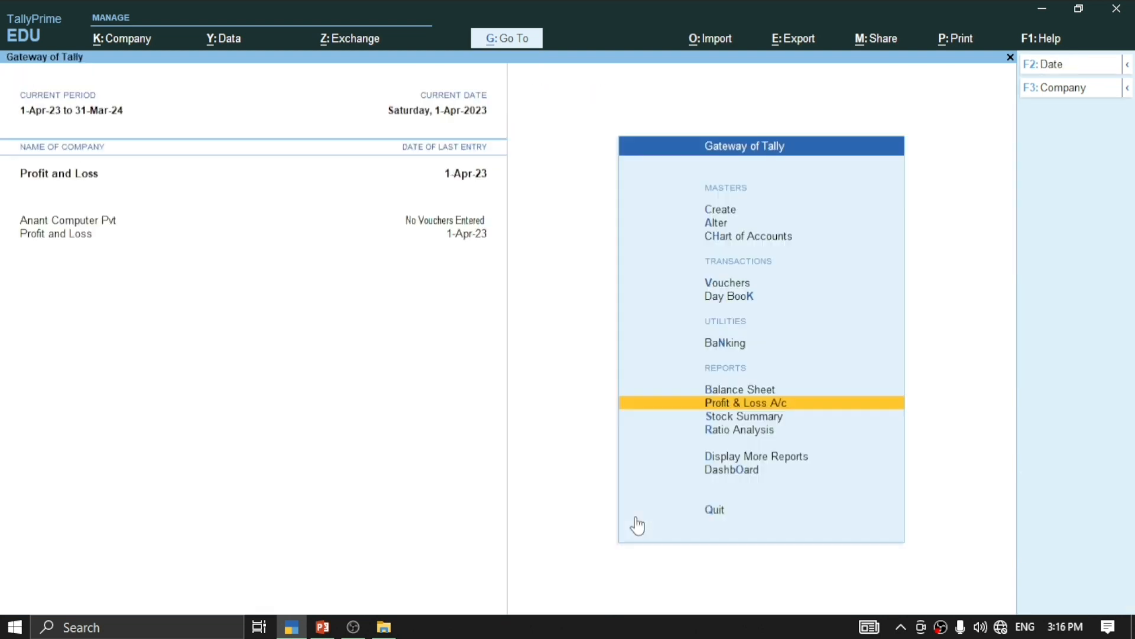
# Step: Reopen the Profit & Loss A/c, check the ledgers under Indirect Expenses, and return to the Gateway of Tally
pyautogui.press('Return')
pyautogui.press('Down')
pyautogui.press('Down')
pyautogui.press('Down')
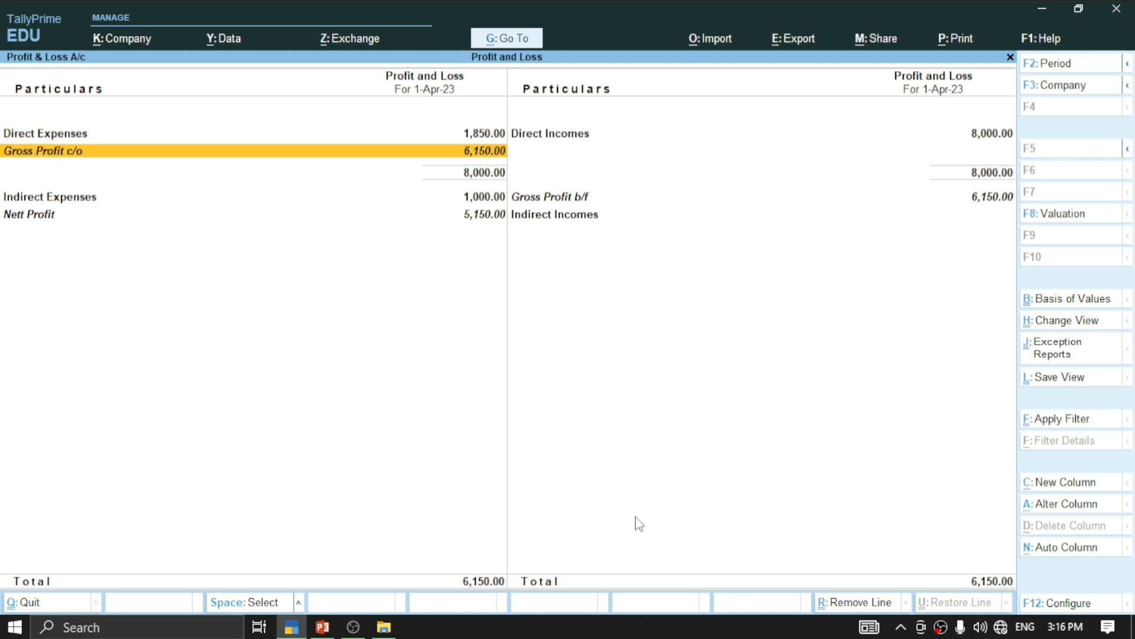
pyautogui.press('Up')
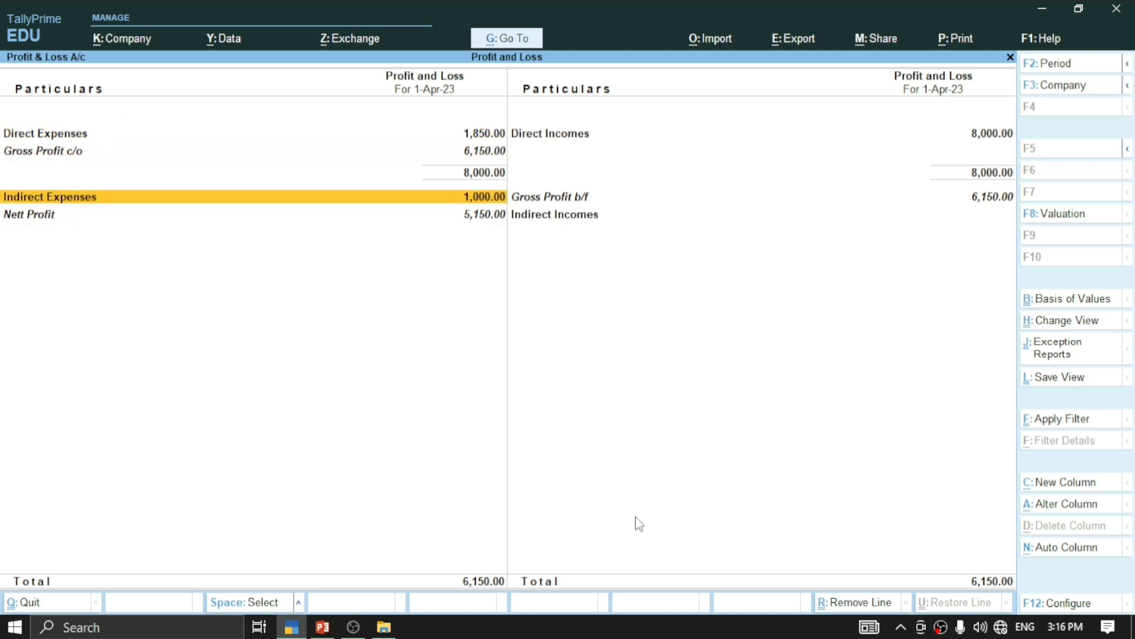
pyautogui.press('Return')
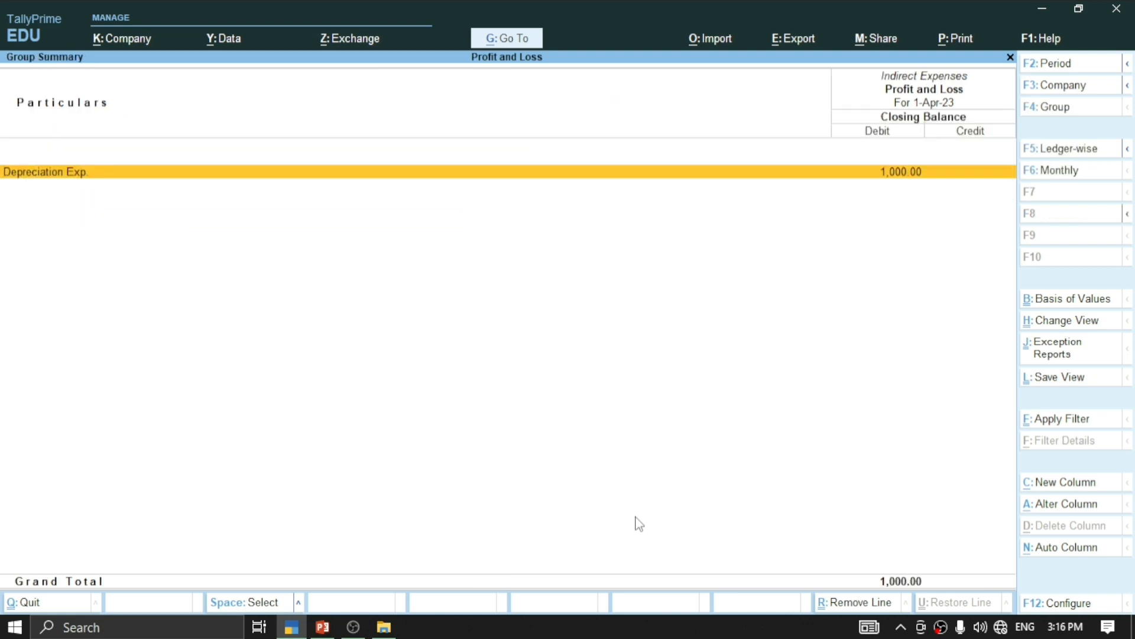
pyautogui.press('Escape')
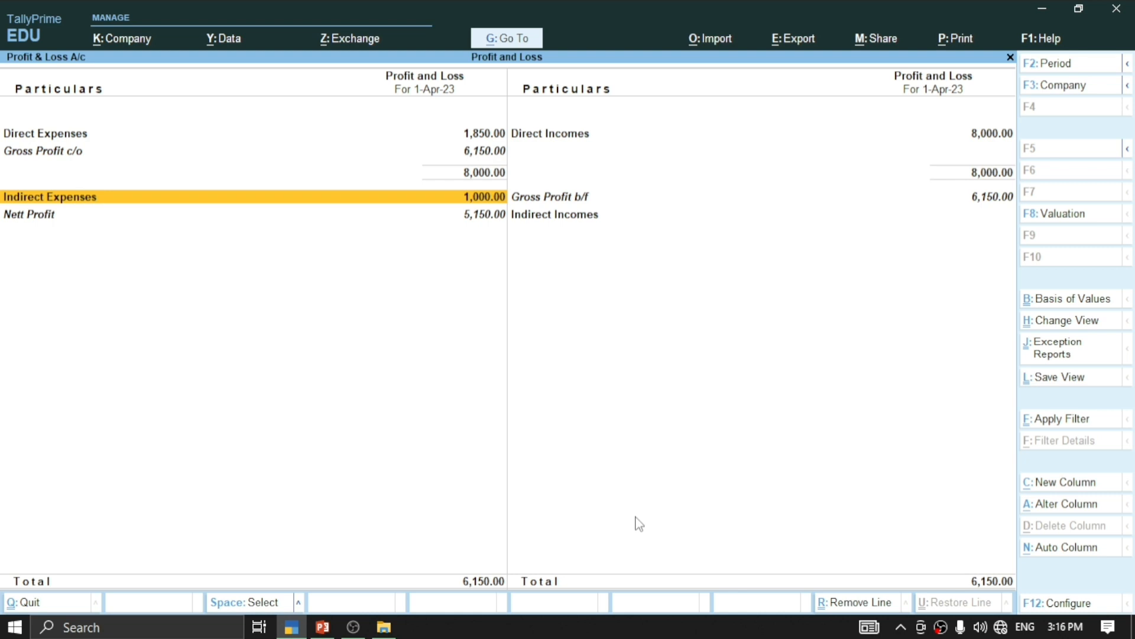
pyautogui.press('Escape')
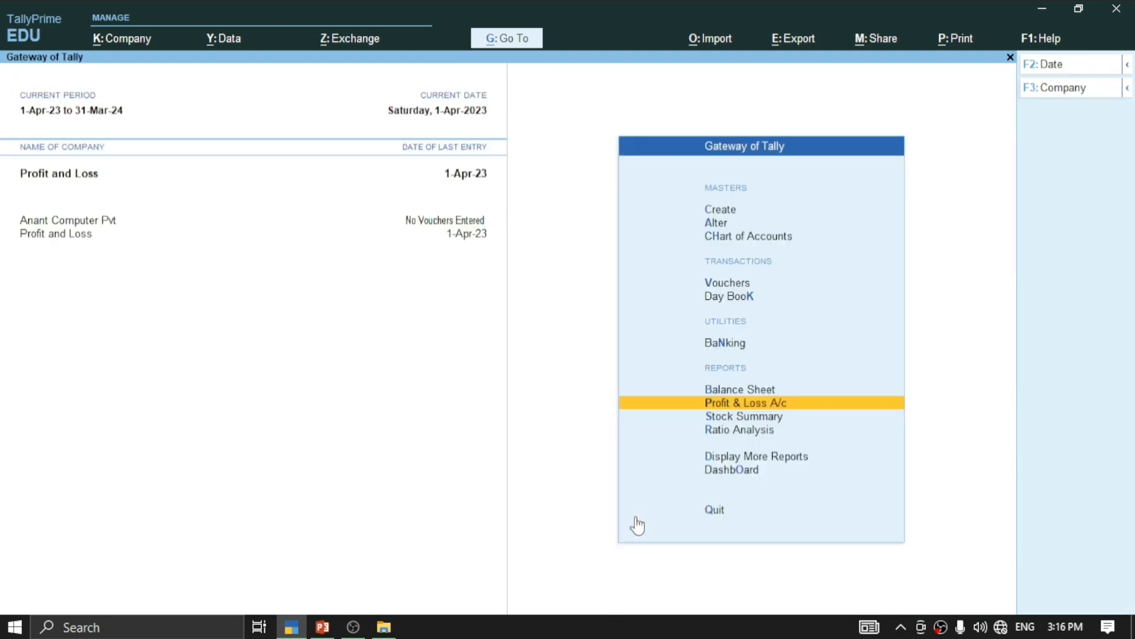
# Step: Start a new journal voucher that debits Old Furniture Sale with 8,000
pyautogui.press('Up')
pyautogui.press('Up')
pyautogui.press('Up')
pyautogui.press('Up')
pyautogui.press('Return')
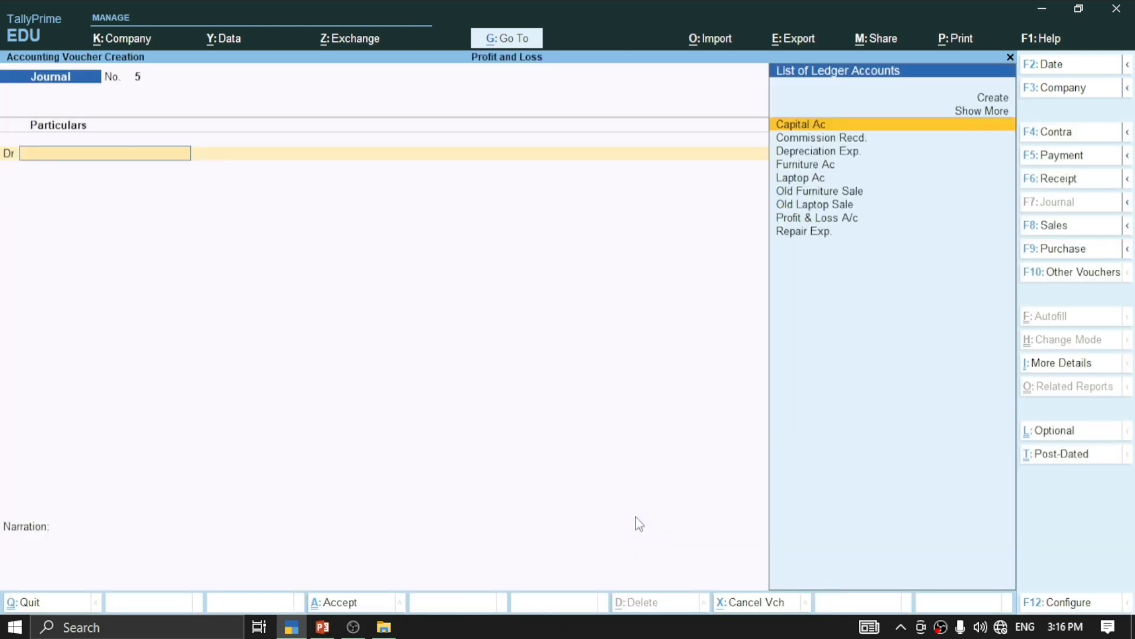
pyautogui.press('Down')
pyautogui.press('Down')
pyautogui.press('Down')
pyautogui.press('Down')
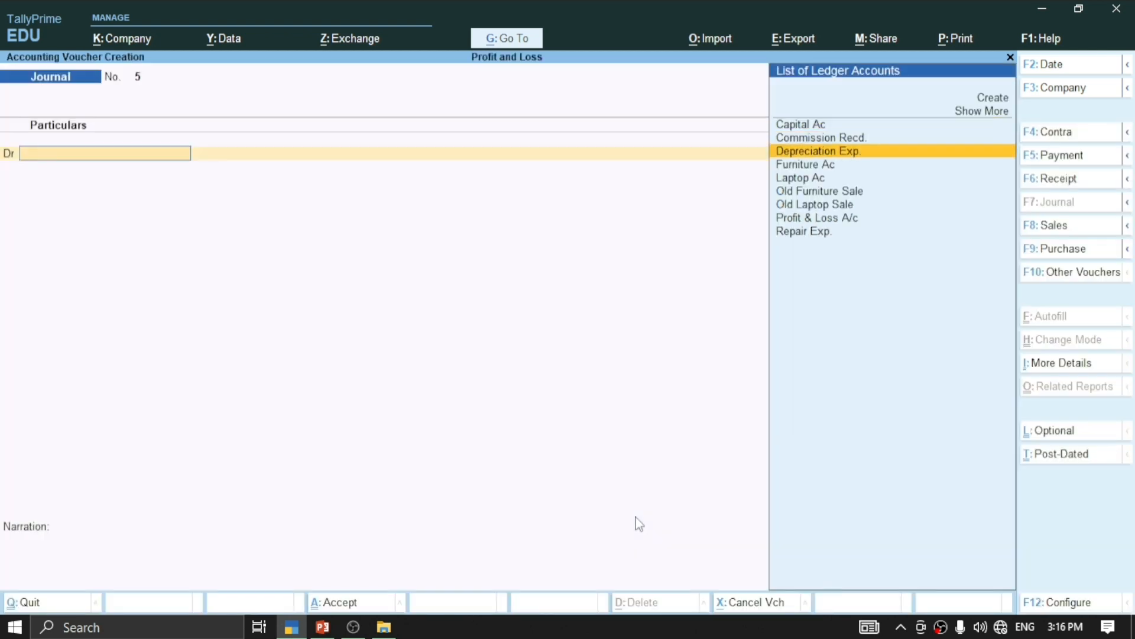
pyautogui.press('Down')
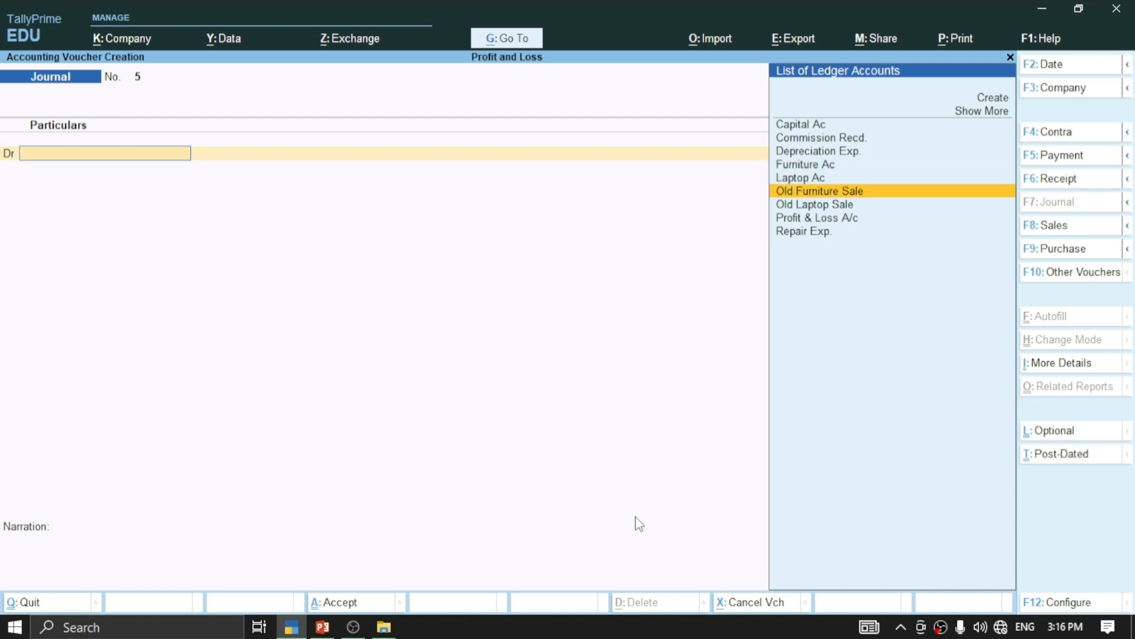
pyautogui.press('Down')
pyautogui.press('Up')
pyautogui.press('Return')
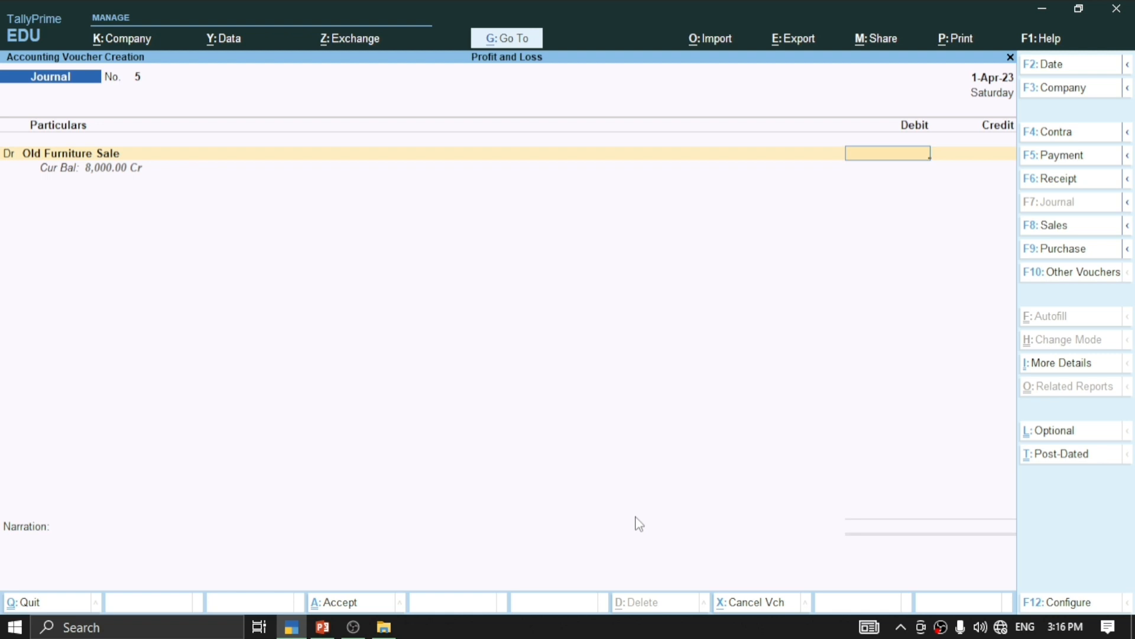
pyautogui.write('8000')
pyautogui.press('Return')
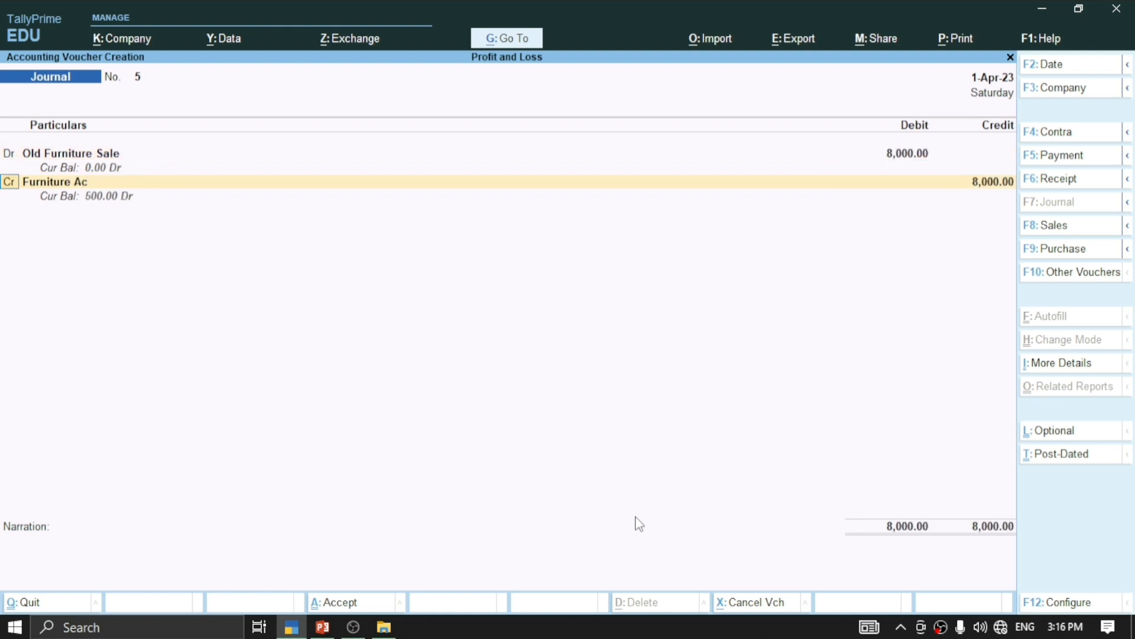
# Step: Change the furniture voucher's second line to a debit of 500 to the Depreciation Exp. ledger
pyautogui.press('f')
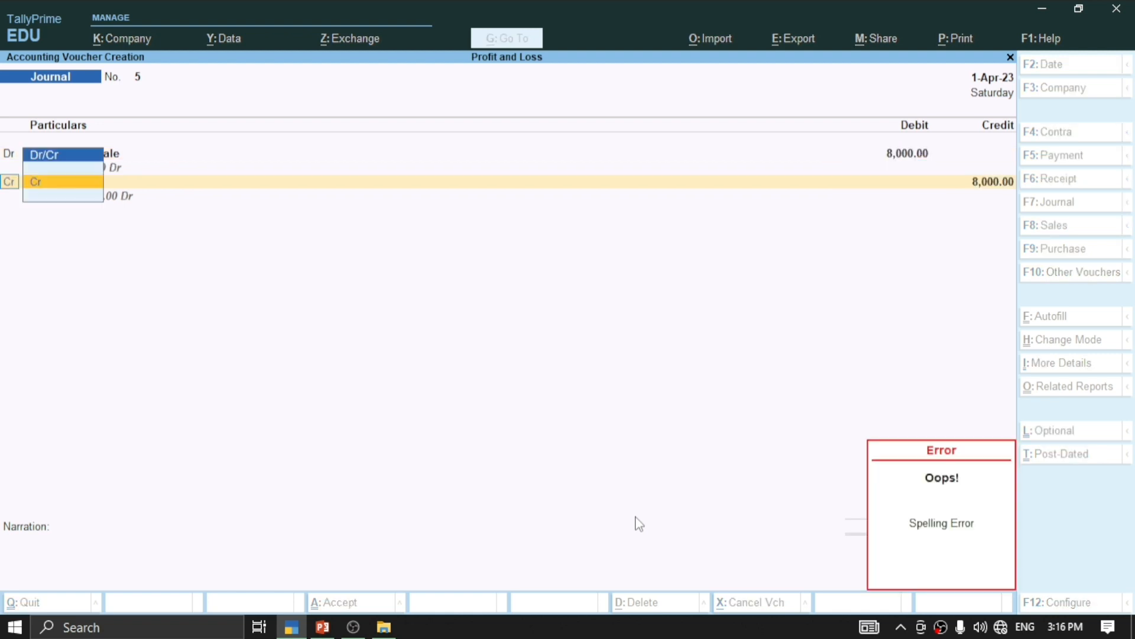
pyautogui.press('BackSpace')
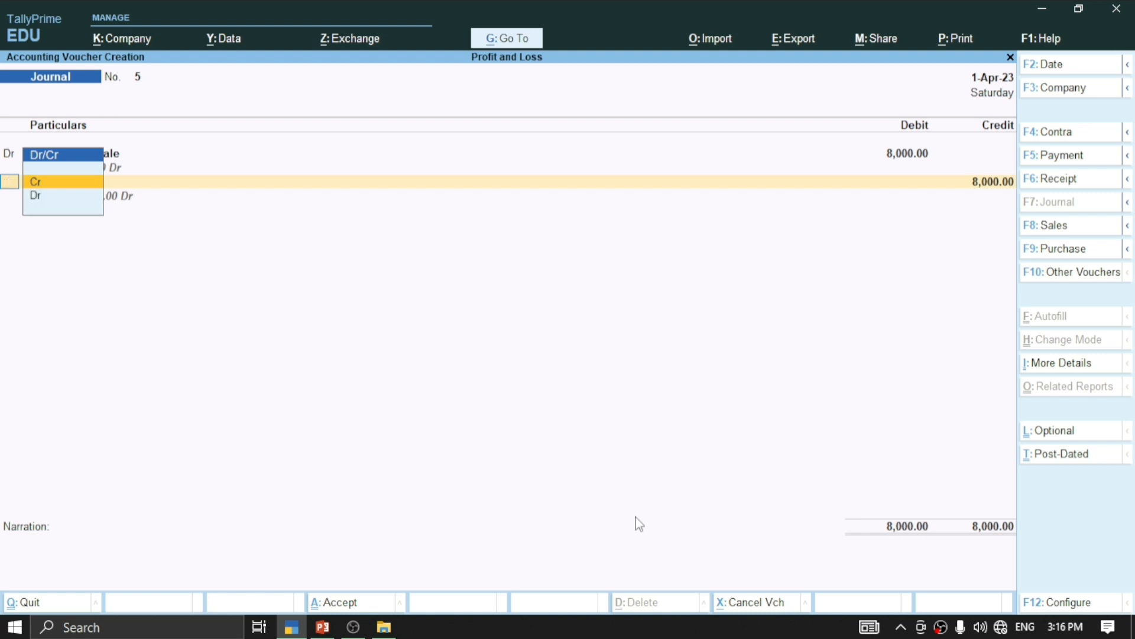
pyautogui.write('d')
pyautogui.press('Return')
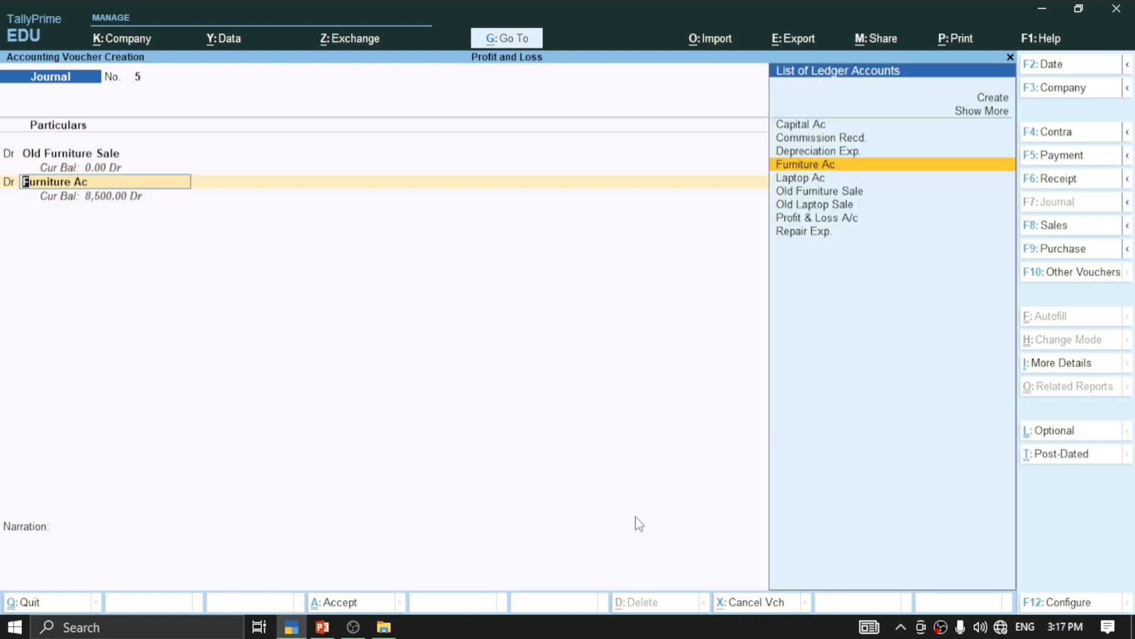
pyautogui.press('BackSpace')
pyautogui.press('Return')
pyautogui.write('De')
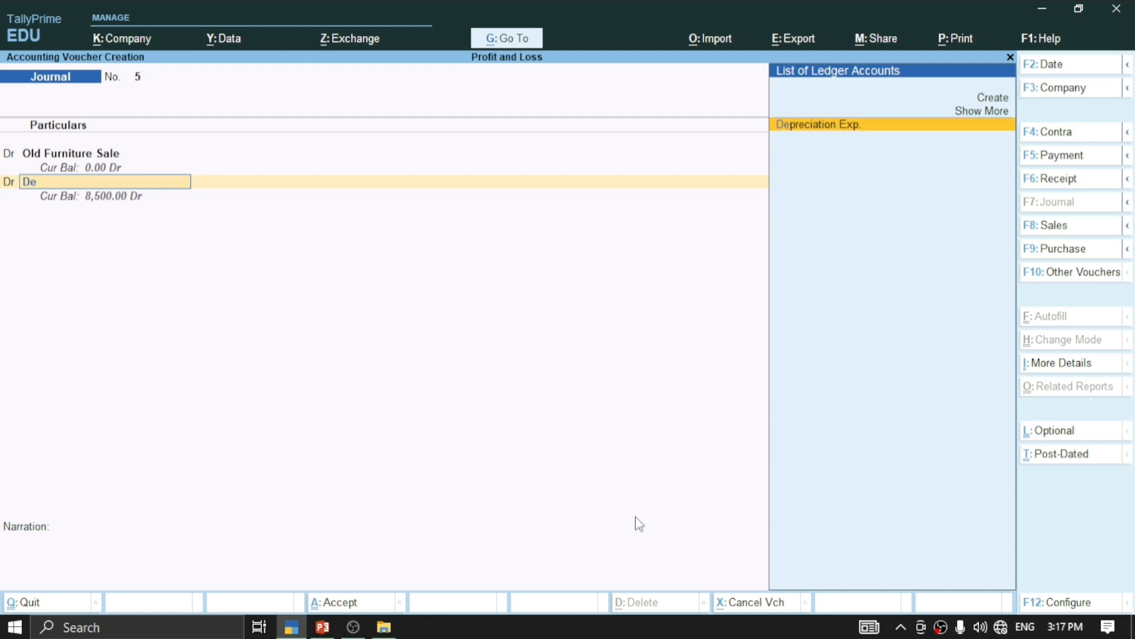
pyautogui.press('Return')
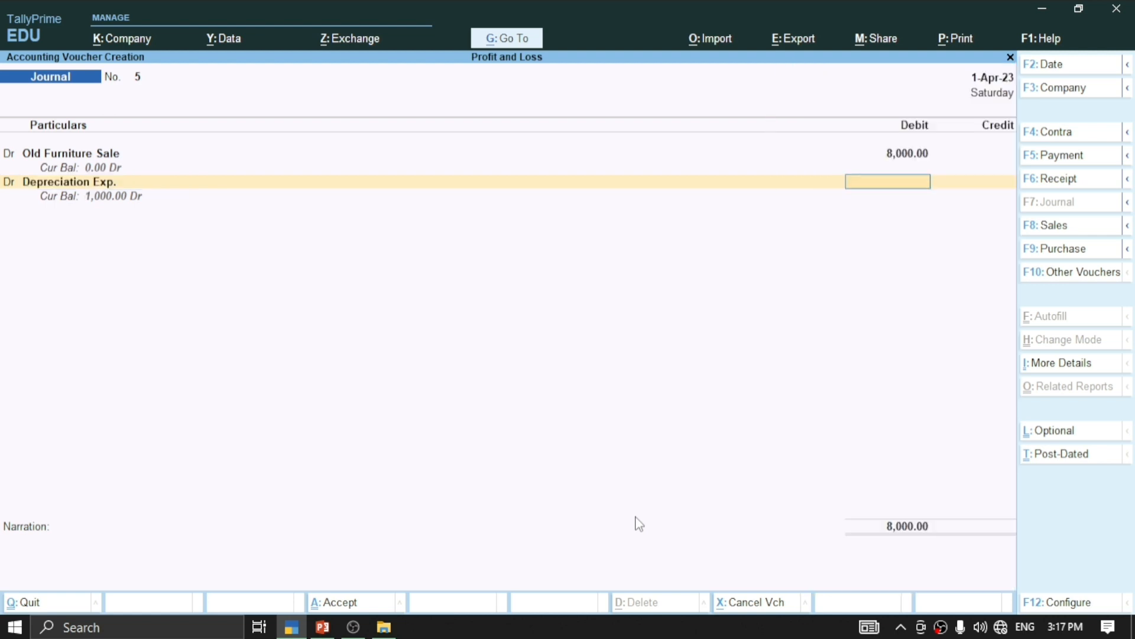
pyautogui.write('500')
pyautogui.press('Return')
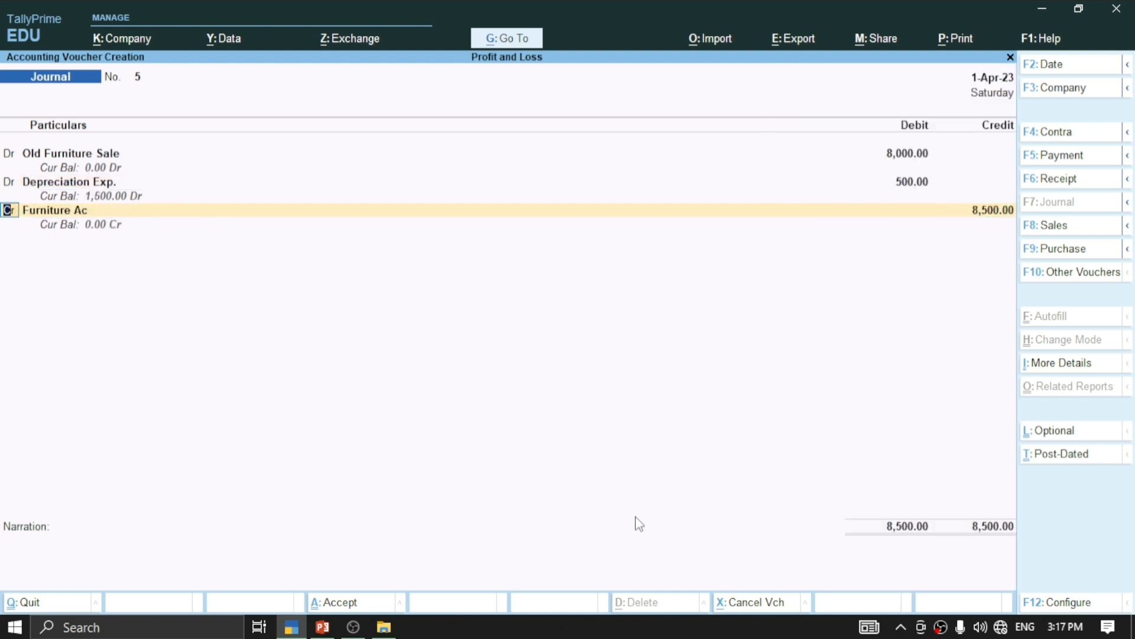
# Step: Credit Furniture Ac with 8,500 and save the journal voucher with a blank narration
pyautogui.press('Return')
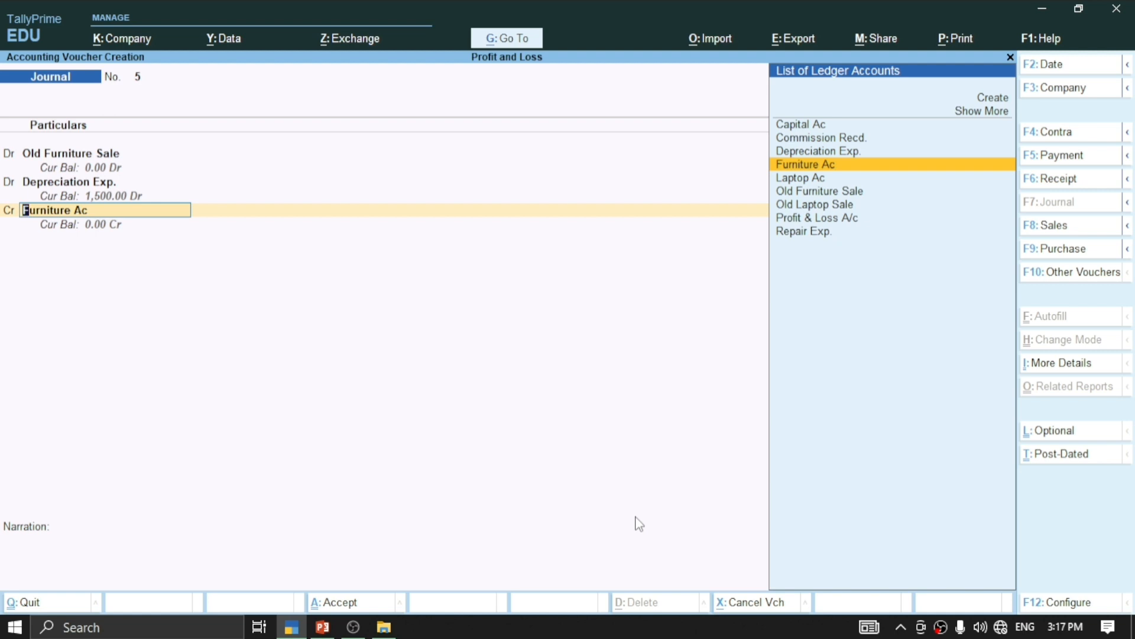
pyautogui.press('Return')
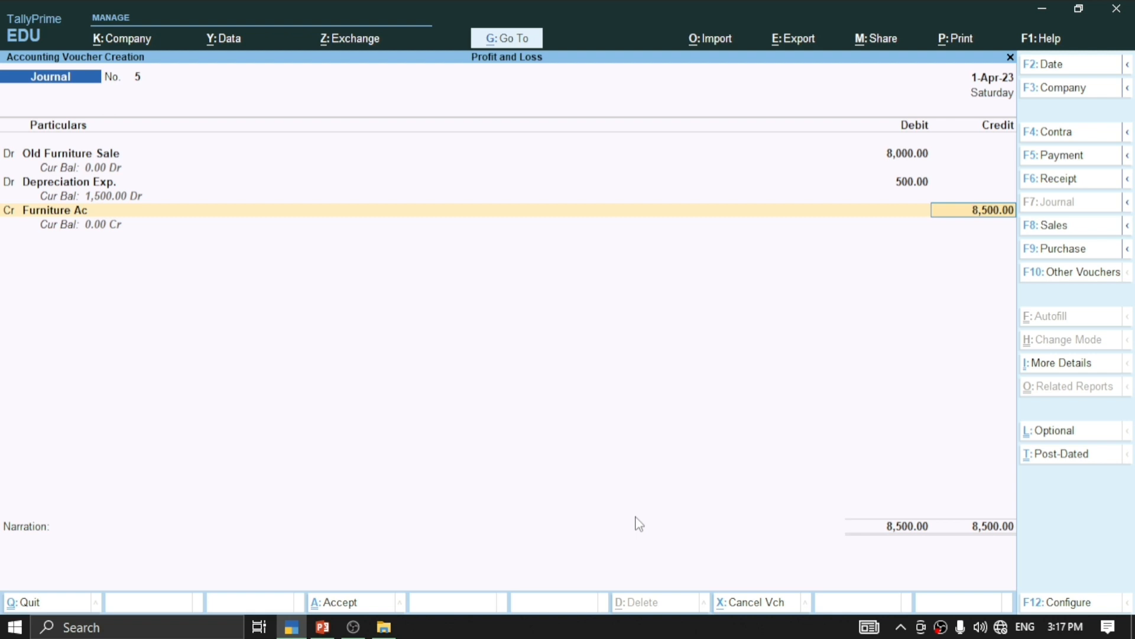
pyautogui.press('Return')
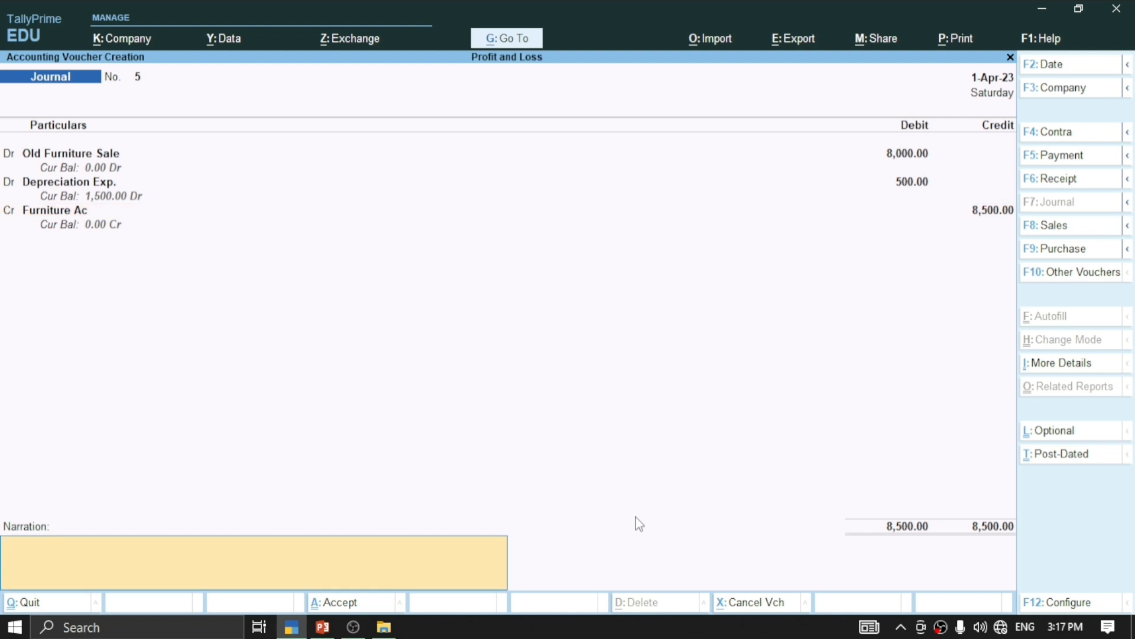
pyautogui.press('Return')
pyautogui.press('Return')
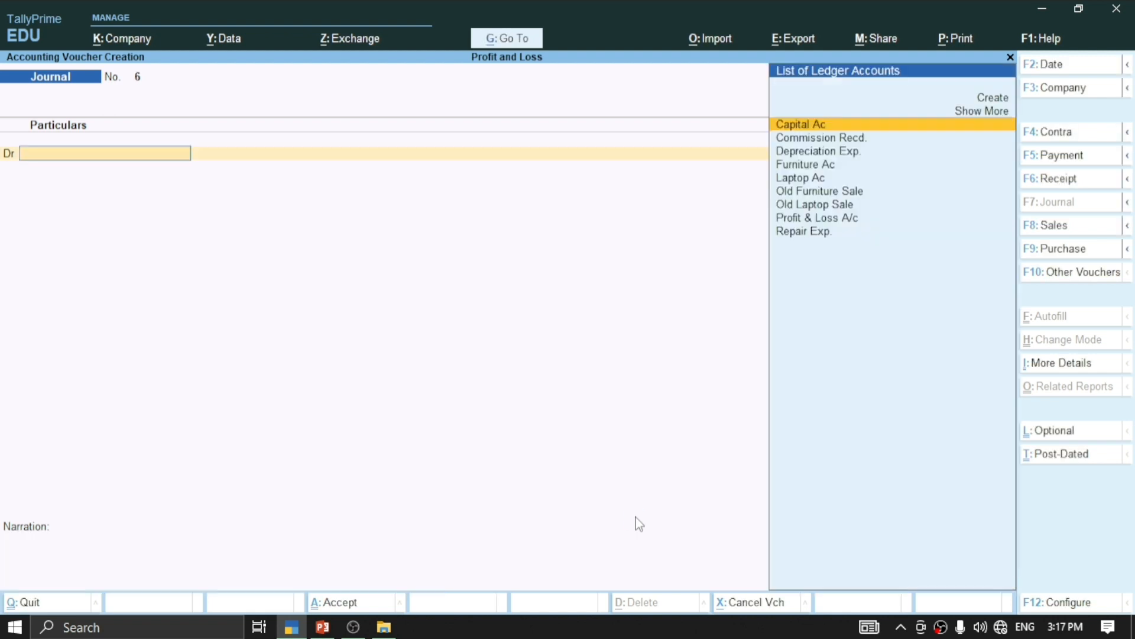
# Step: Leave voucher entry, reopen the Profit & Loss A/c, and go to its Indirect Expenses line
pyautogui.press('Escape')
pyautogui.press('Return')
pyautogui.press('Down')
pyautogui.press('Down')
pyautogui.press('Down')
pyautogui.press('Down')
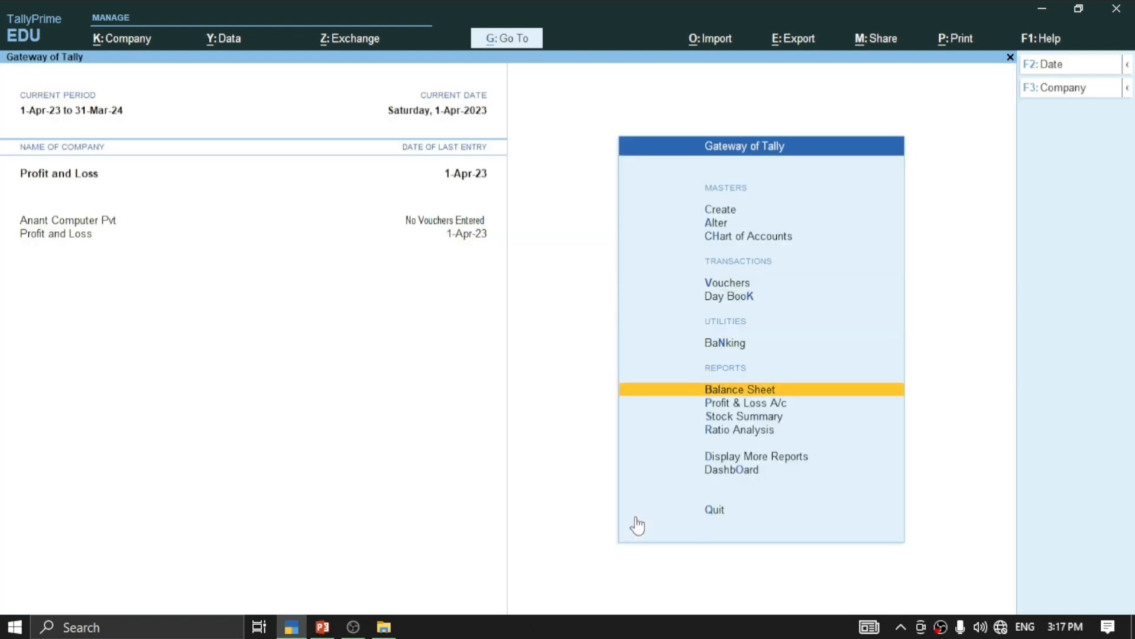
pyautogui.press('Return')
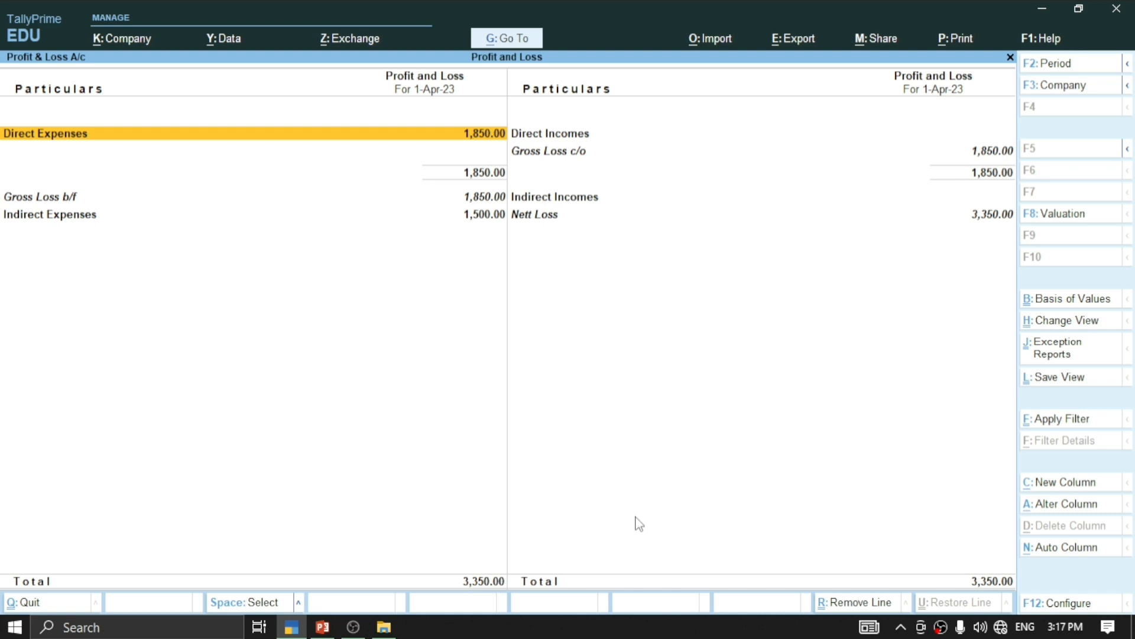
pyautogui.press('Down')
pyautogui.press('Down')
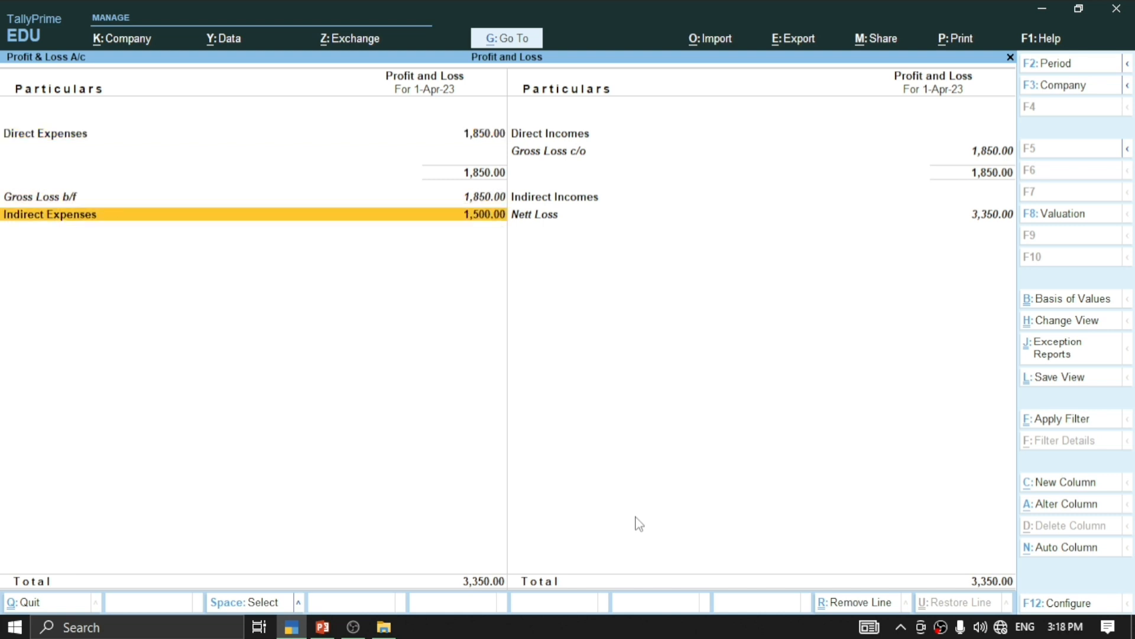
# Step: Examine the ledgers behind the Indirect Expenses and Direct Expenses lines of the Profit & Loss A/c
pyautogui.press('Return')
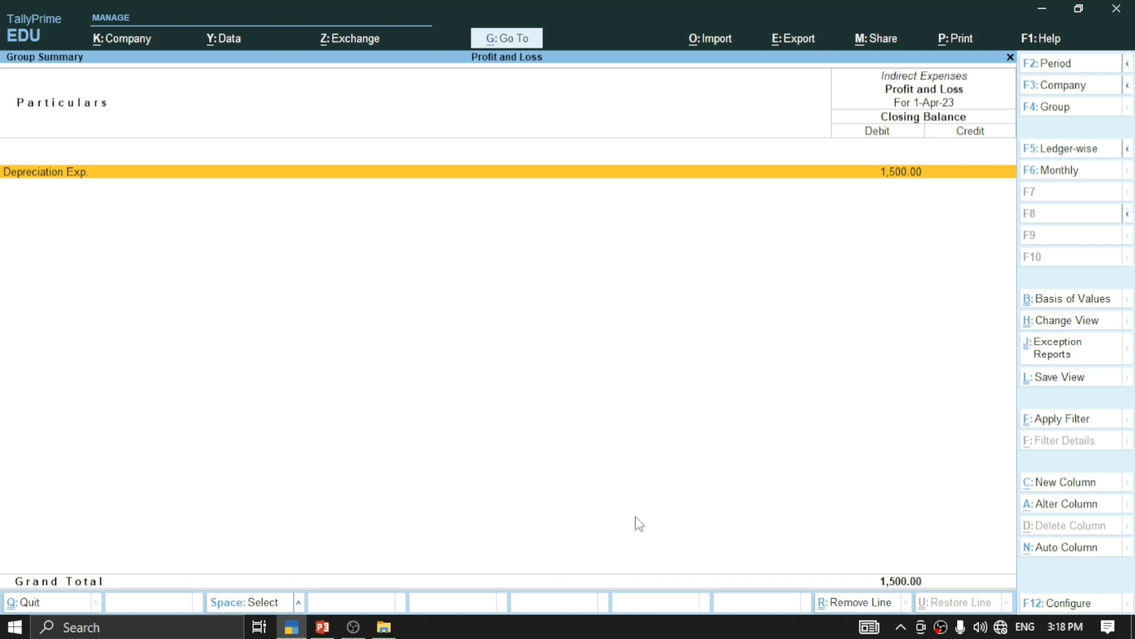
pyautogui.press('Escape')
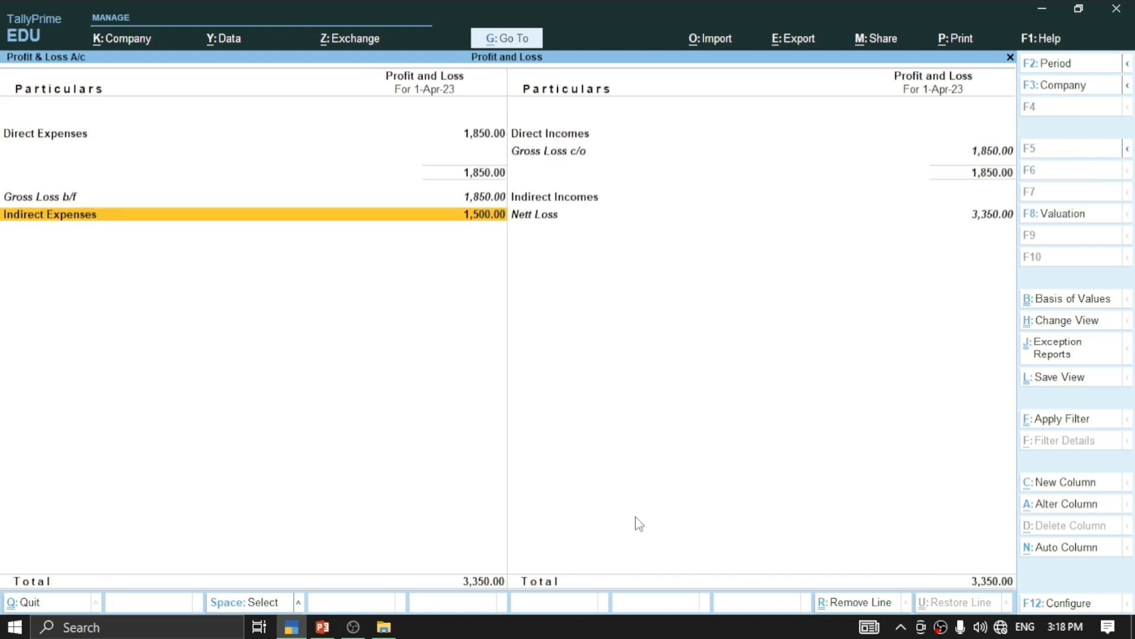
pyautogui.press('Up')
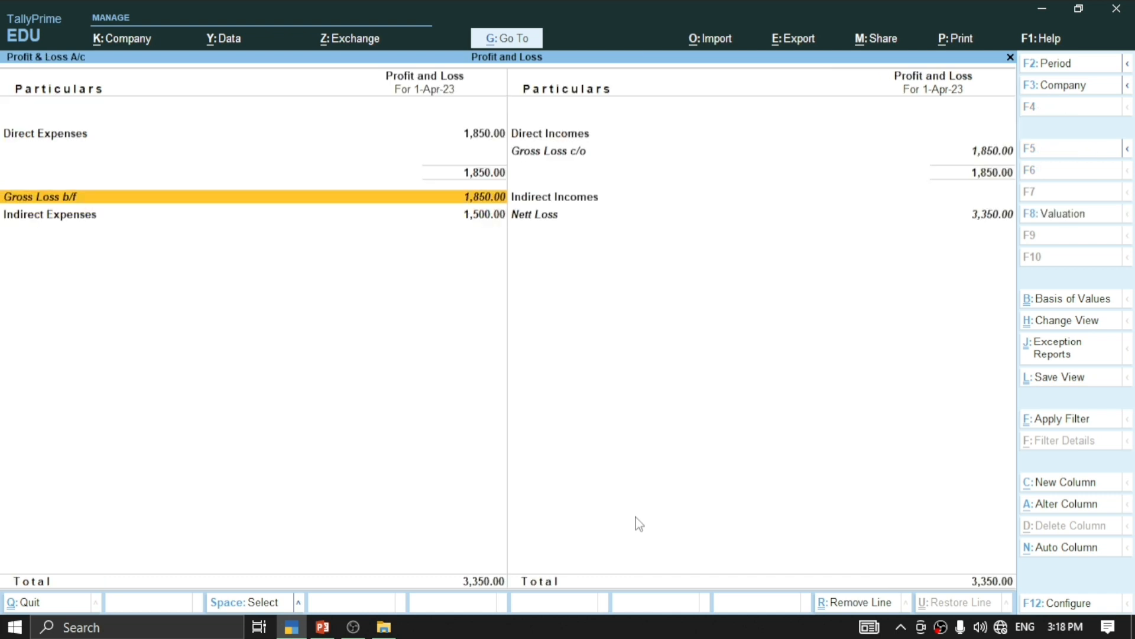
pyautogui.press('Up')
pyautogui.press('Down')
pyautogui.press('Up')
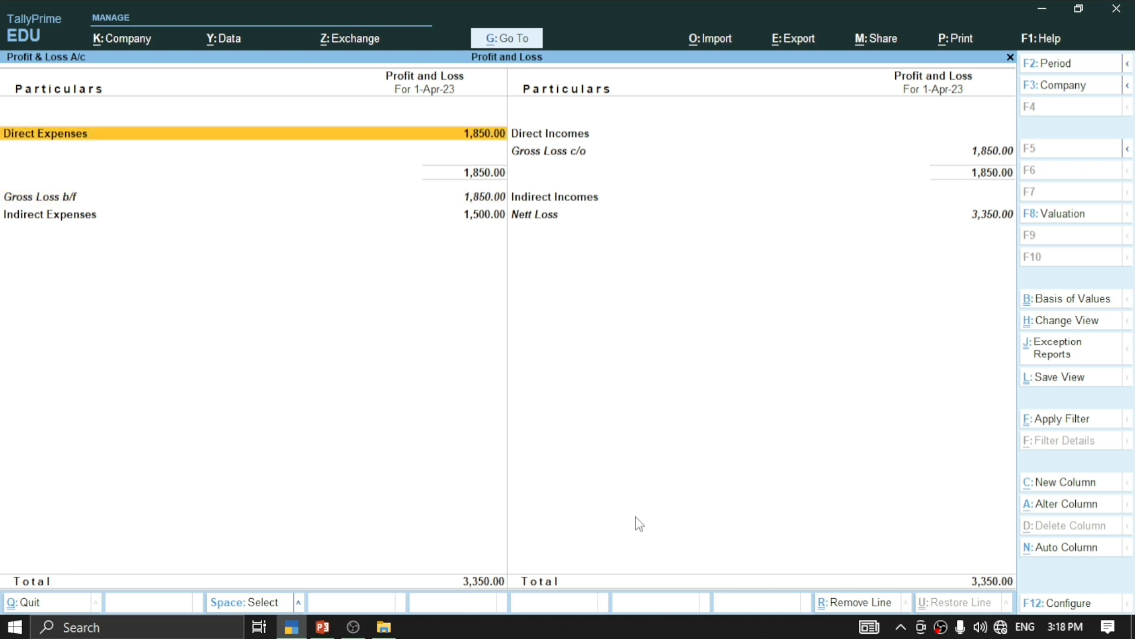
pyautogui.press('Return')
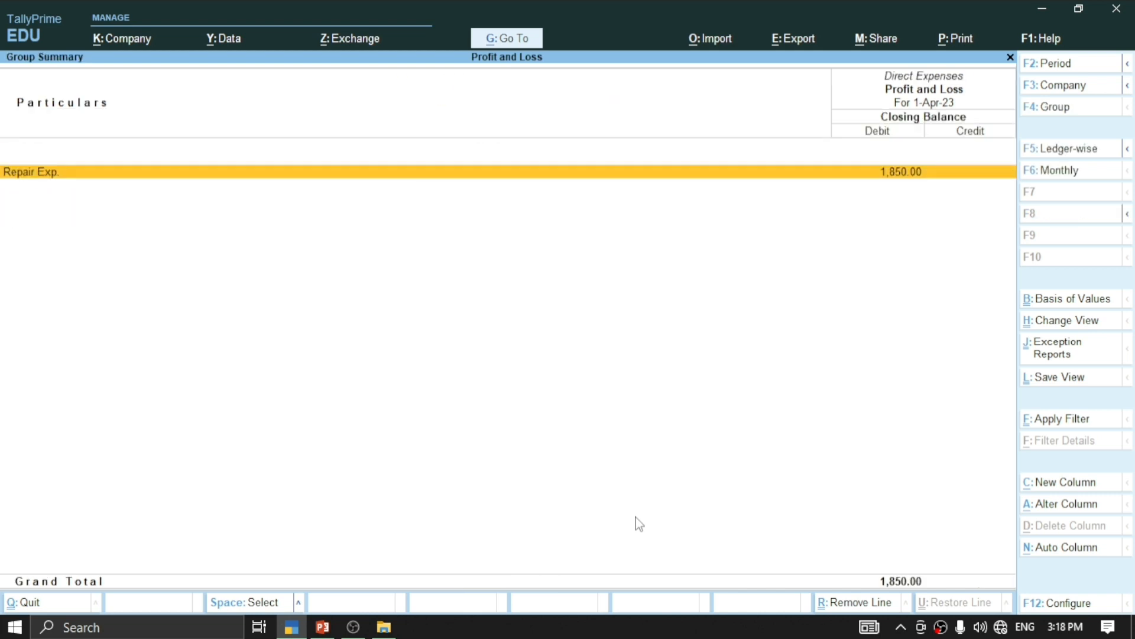
pyautogui.press('Escape')
pyautogui.press('Down')
pyautogui.press('Down')
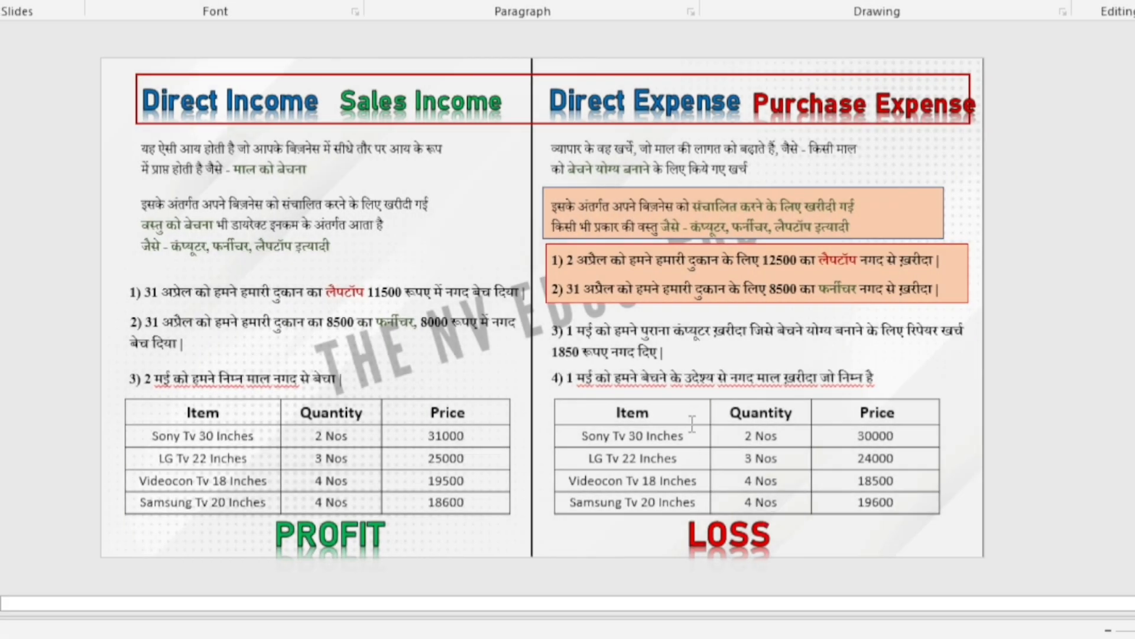
# Step: Review the cash purchase entry on the slide, switch to TallyPrime, and start a new purchase voucher
pyautogui.scroll(1, 679, 391)
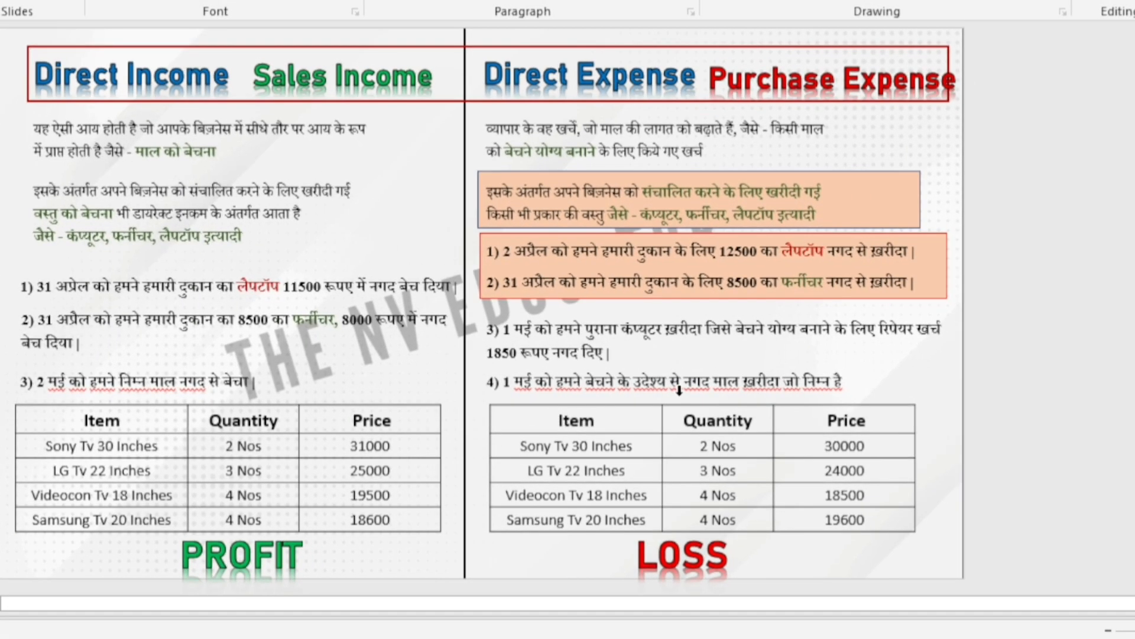
pyautogui.scroll(1, 678, 390)
pyautogui.scroll(-1, 679, 391)
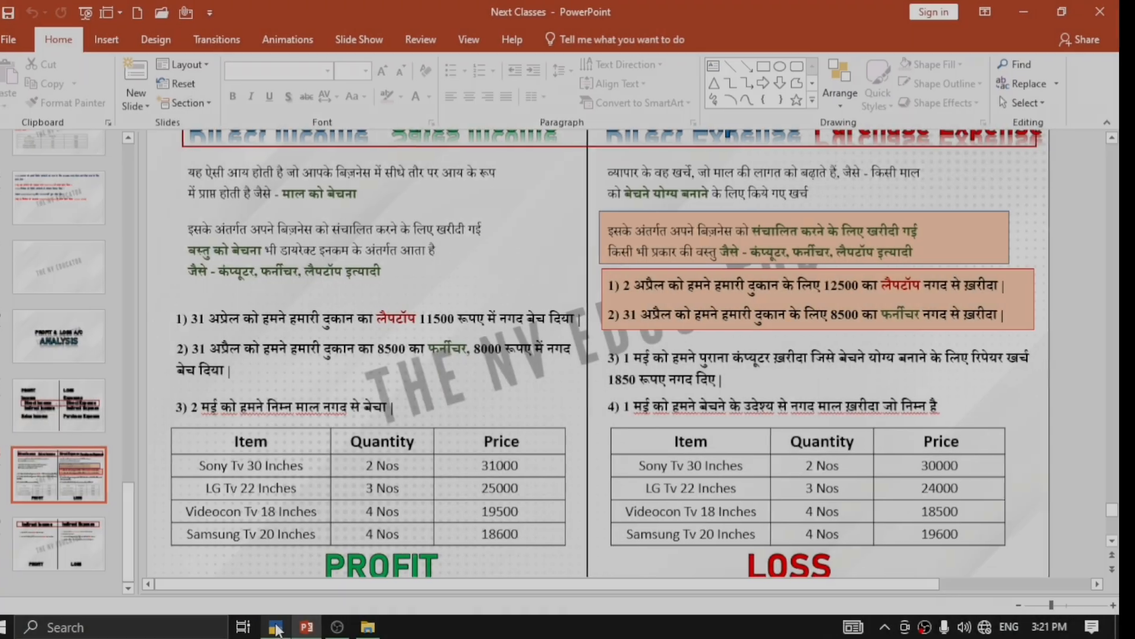
pyautogui.moveTo(291, 627)
pyautogui.click(293, 560)
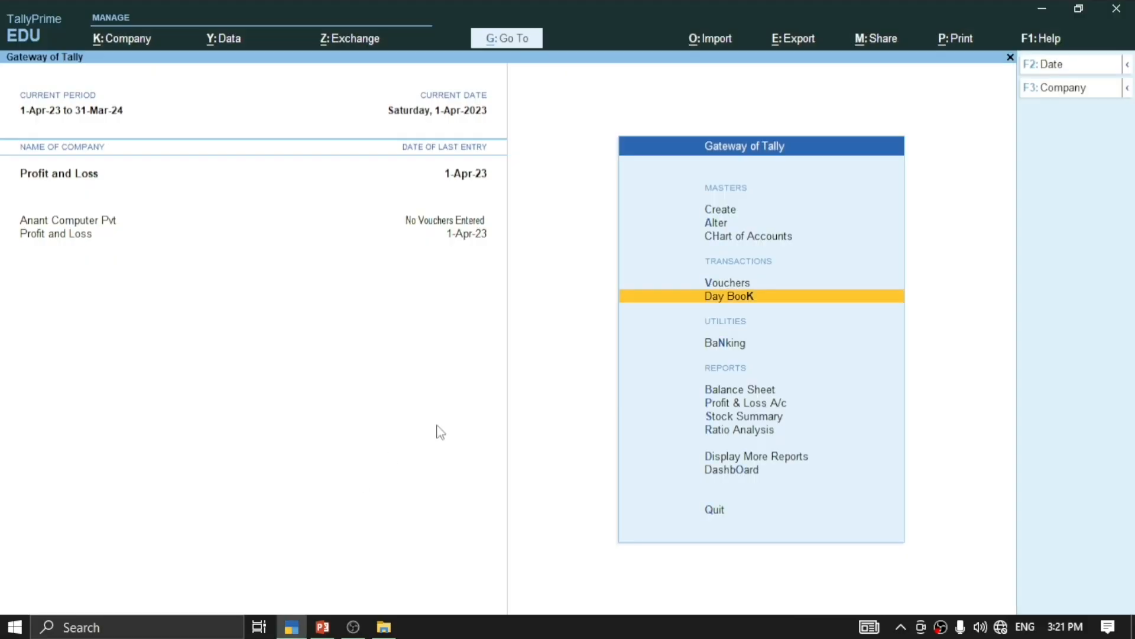
pyautogui.press('Up')
pyautogui.press('Return')
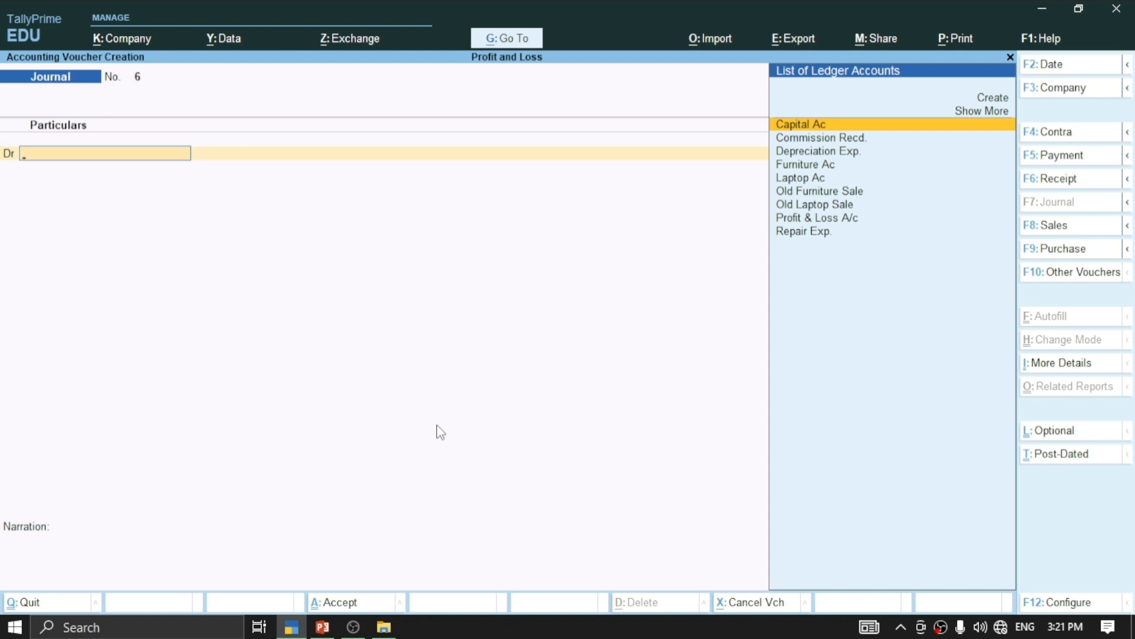
pyautogui.press('F8')
pyautogui.press('F9')
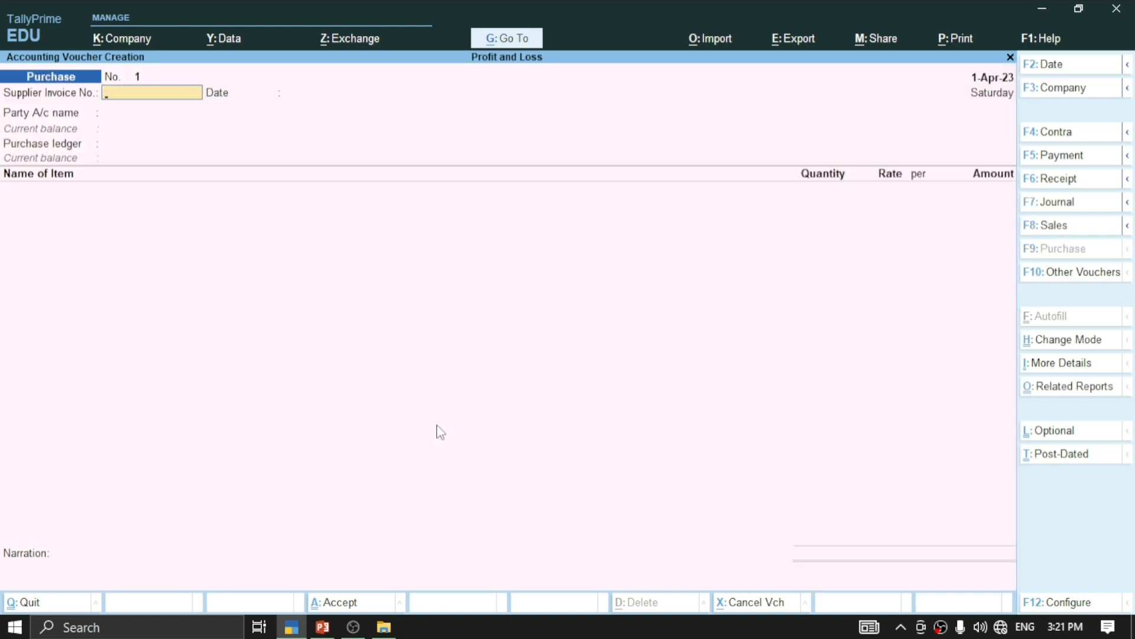
# Step: Leave the purchase voucher's supplier invoice number and date blank, checking the slide's cash purchase details in PowerPoint
pyautogui.click(322, 628)
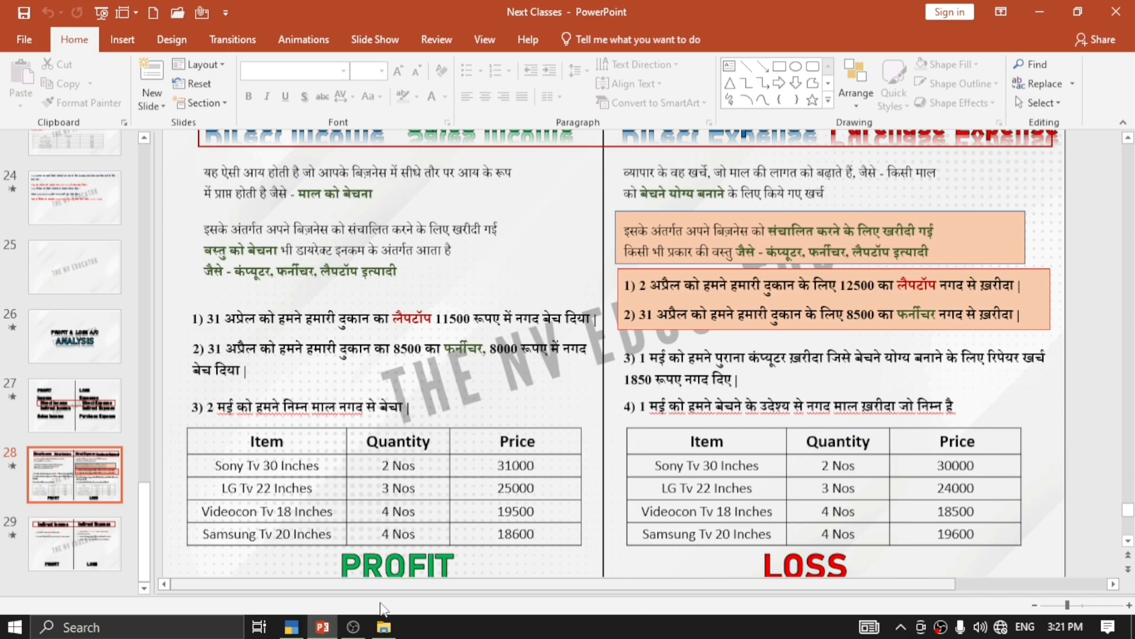
pyautogui.click(292, 627)
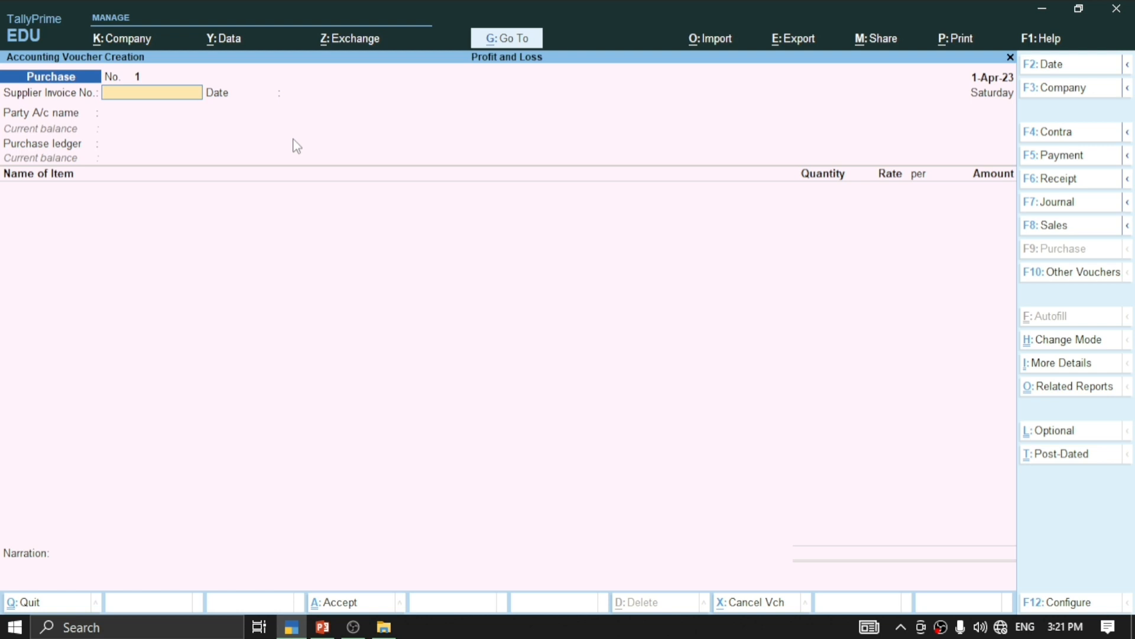
pyautogui.press('Return')
pyautogui.press('Return')
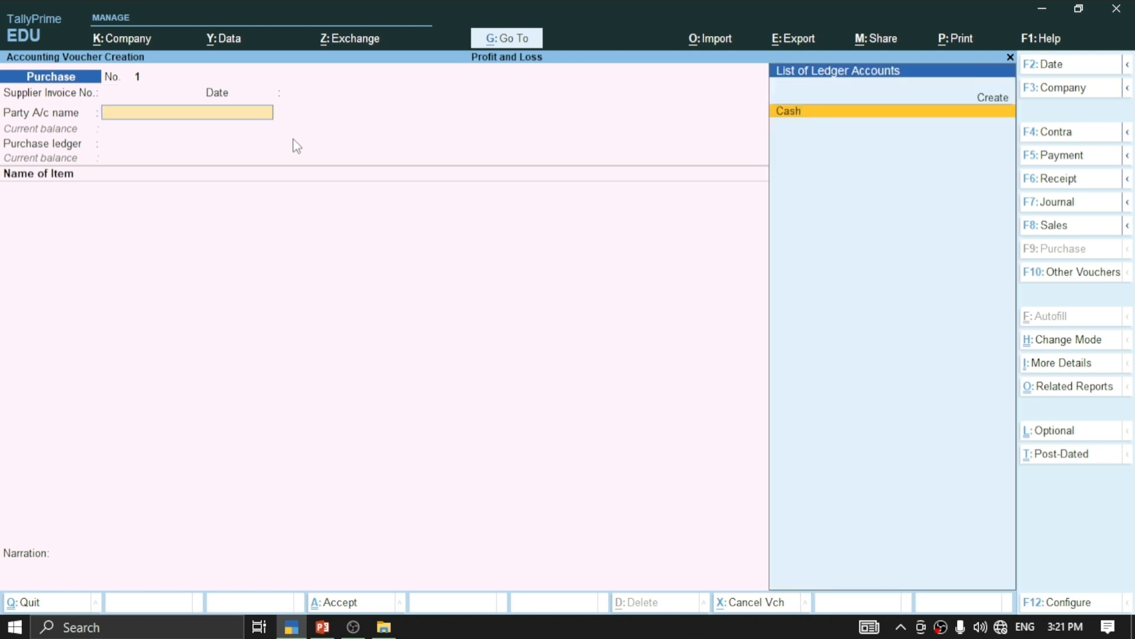
pyautogui.press('BackSpace')
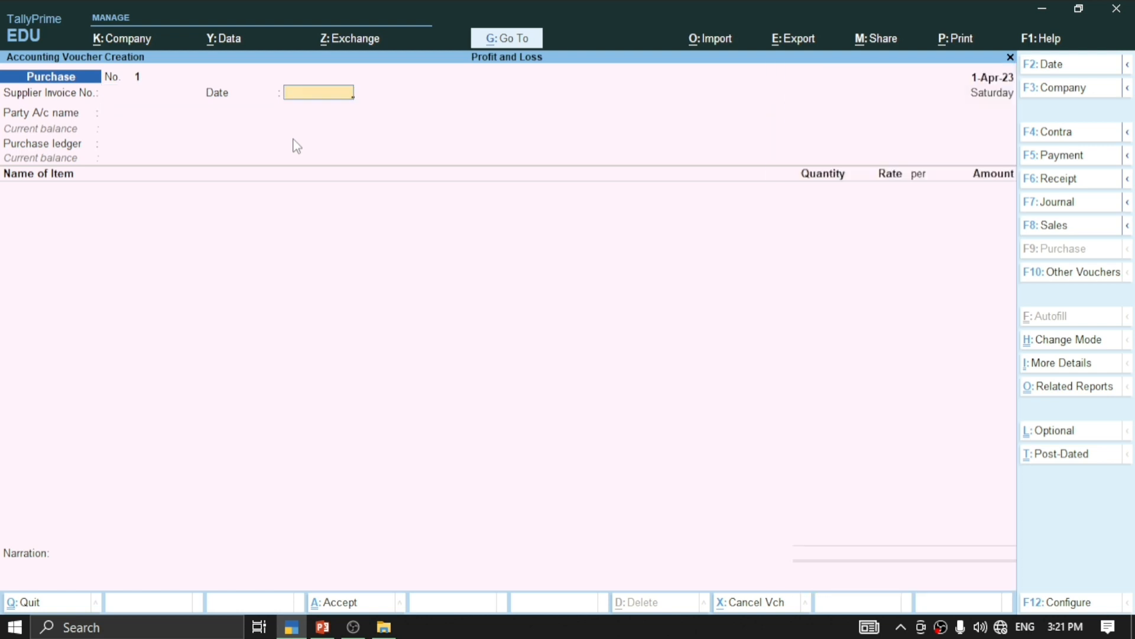
pyautogui.press('Return')
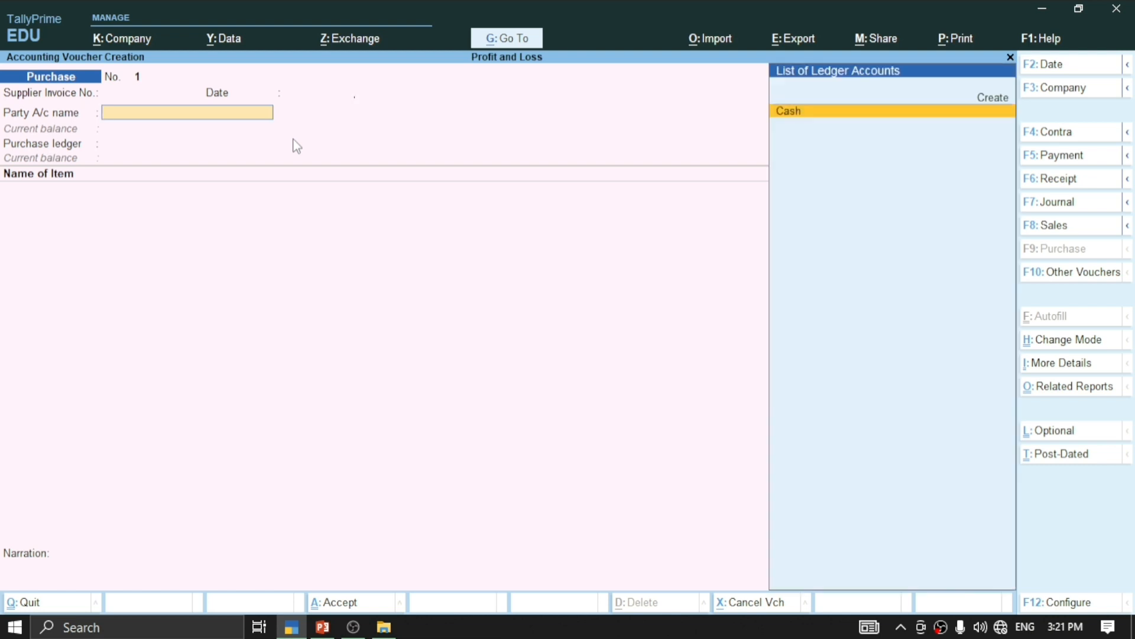
pyautogui.click(322, 627)
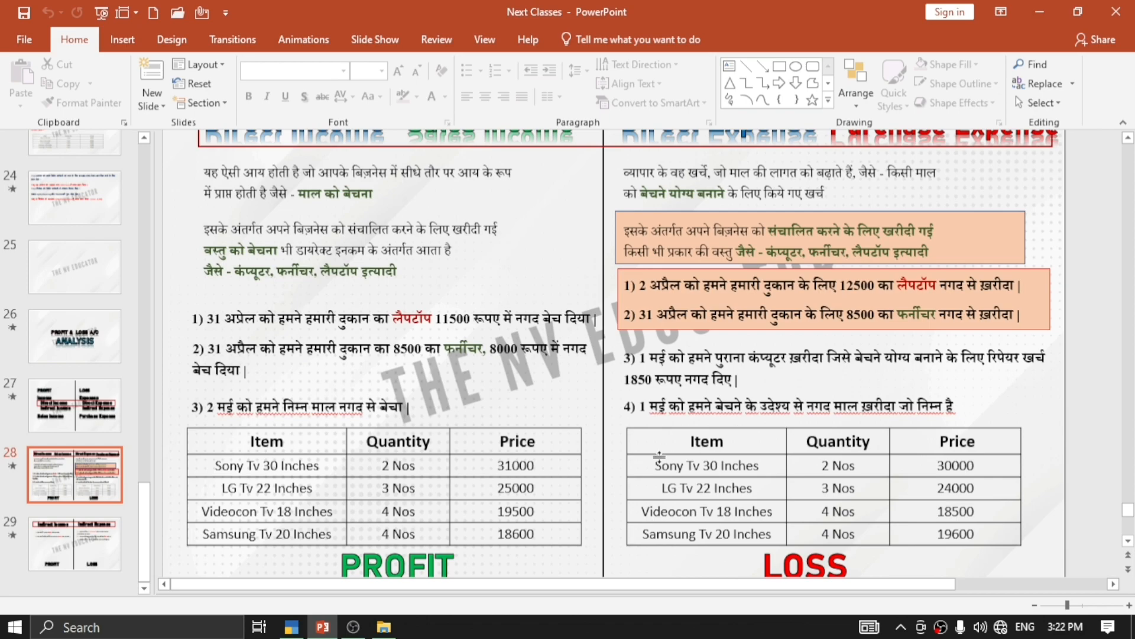
pyautogui.moveTo(291, 624)
pyautogui.click(290, 567)
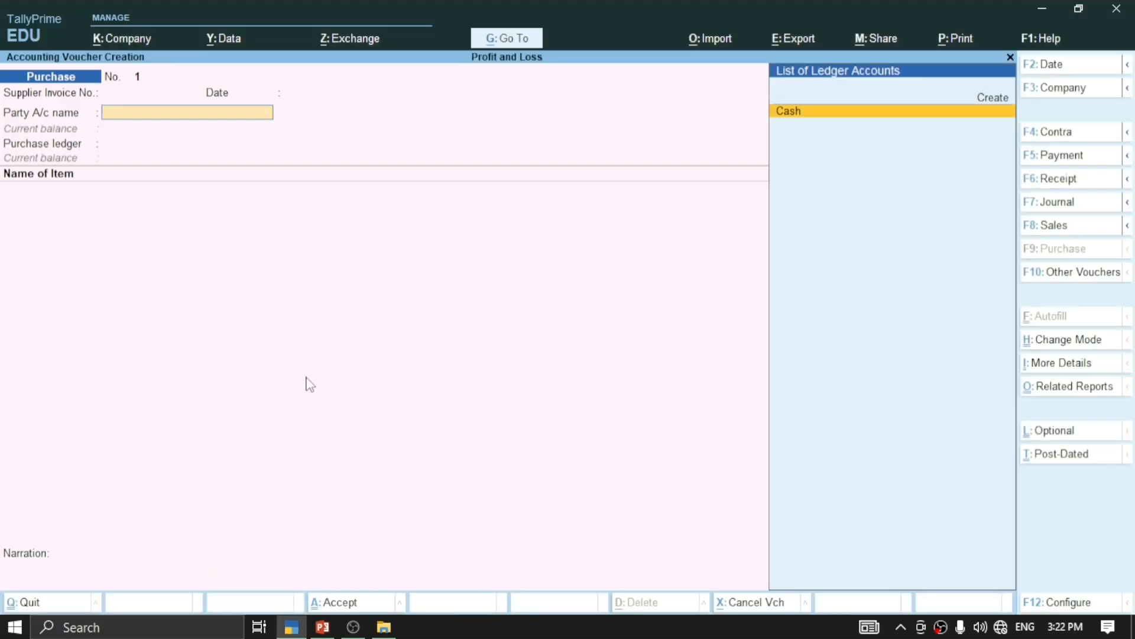
# Step: Set the purchase voucher's party account to Cash, leaving the receipt details blank and accepting the default party details
pyautogui.write('Cas')
pyautogui.press('Return')
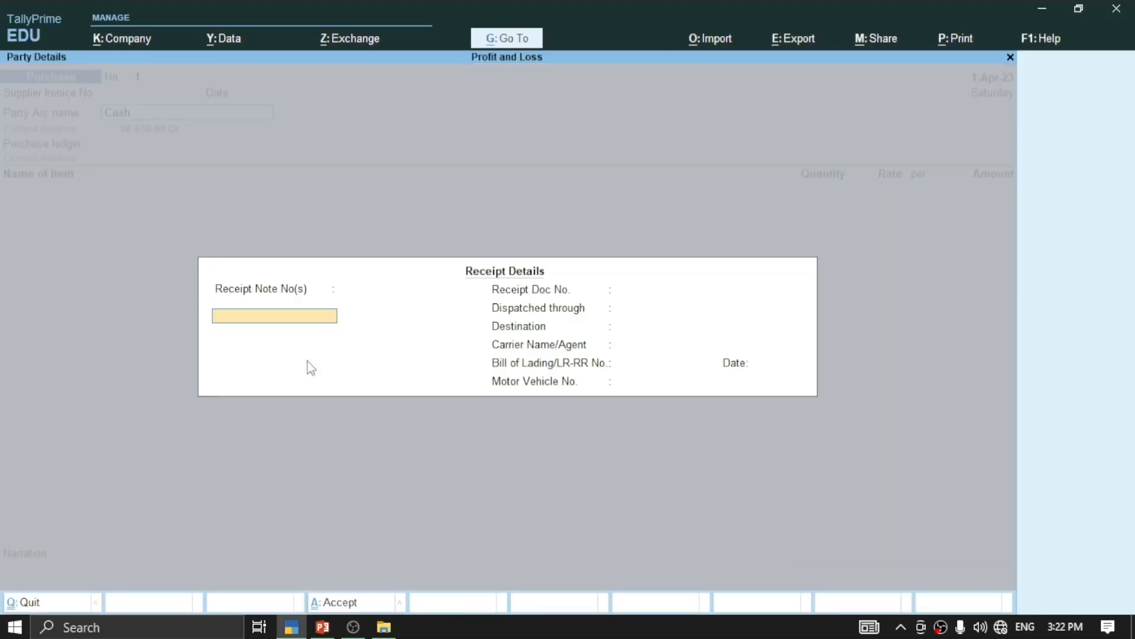
pyautogui.press('Return')
pyautogui.press('Return')
pyautogui.press('Return')
pyautogui.press('Return')
pyautogui.press('Return')
pyautogui.press('Return')
pyautogui.press('Return')
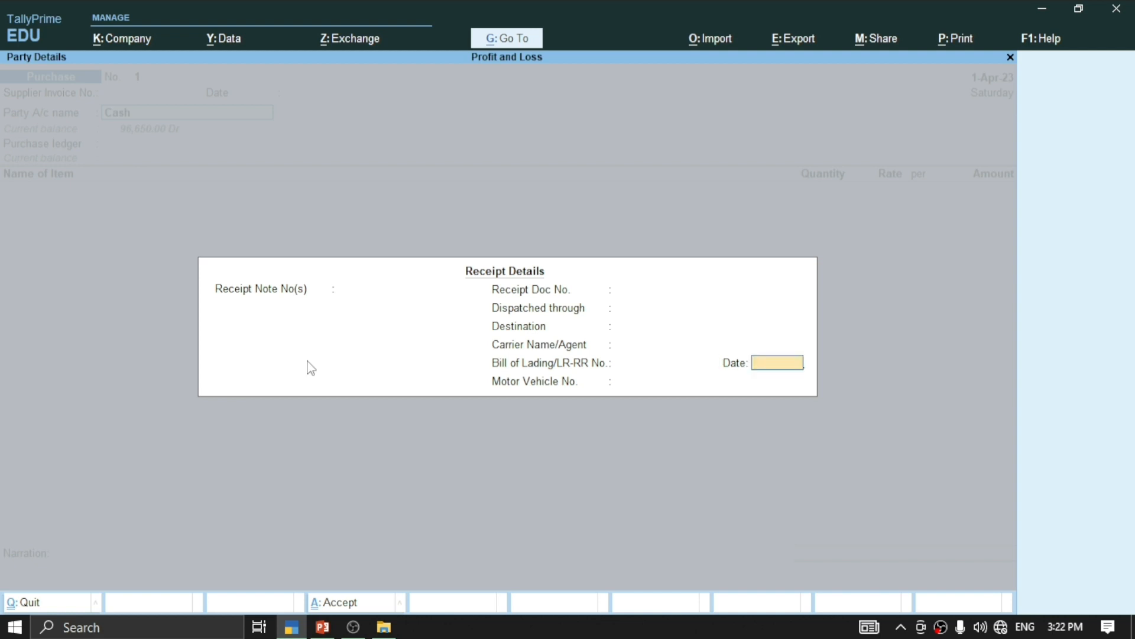
pyautogui.press('Return')
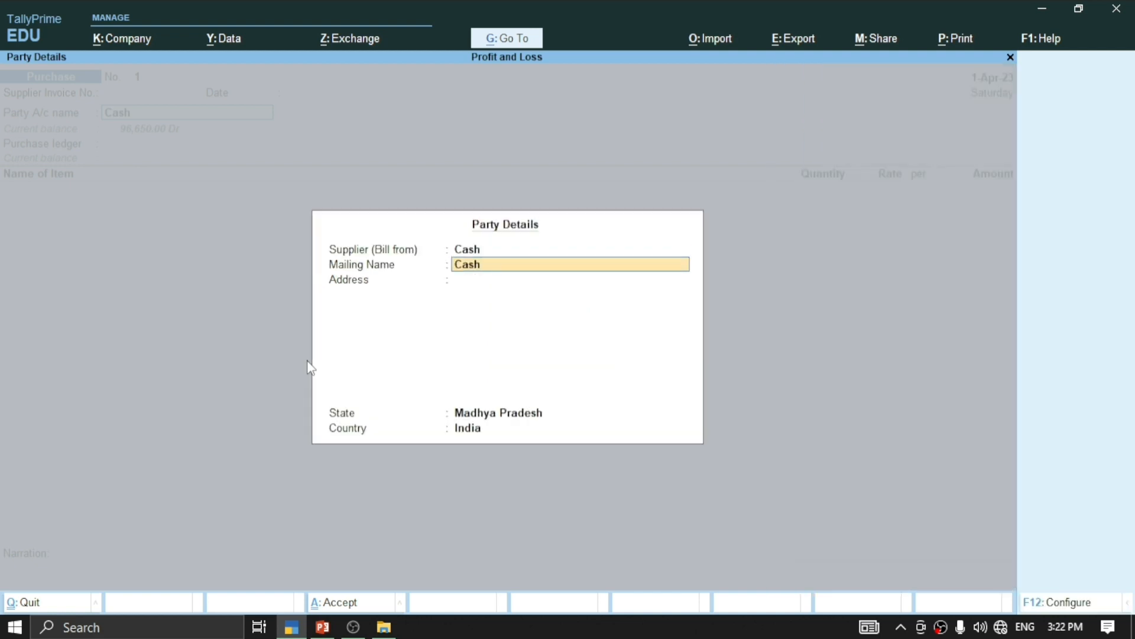
pyautogui.press('Return')
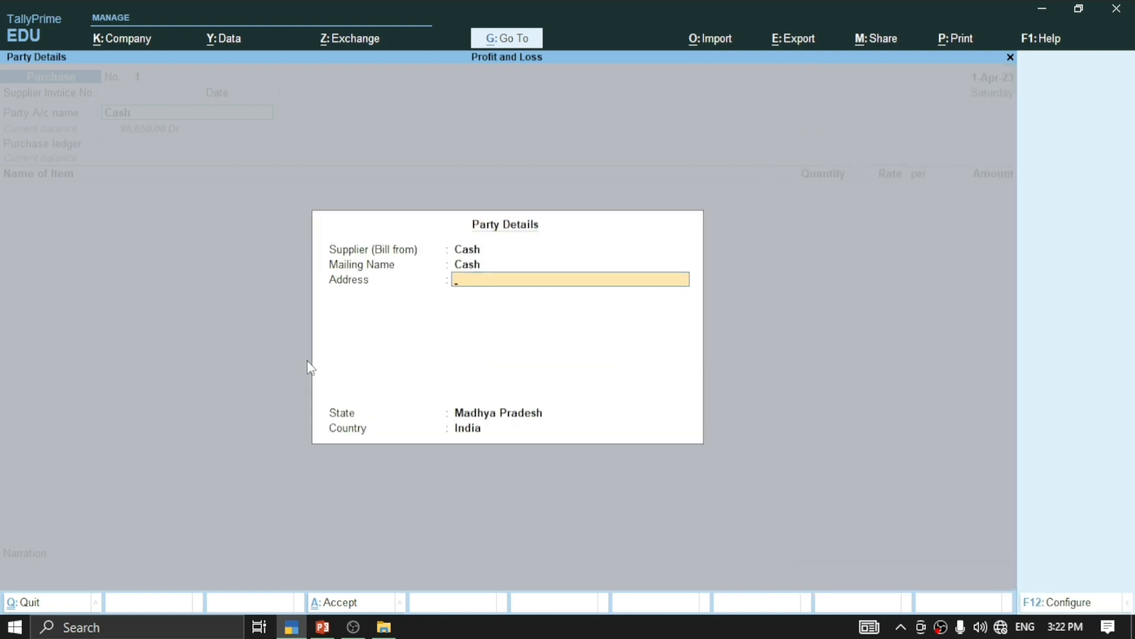
pyautogui.hotkey('ctrl', 'a')
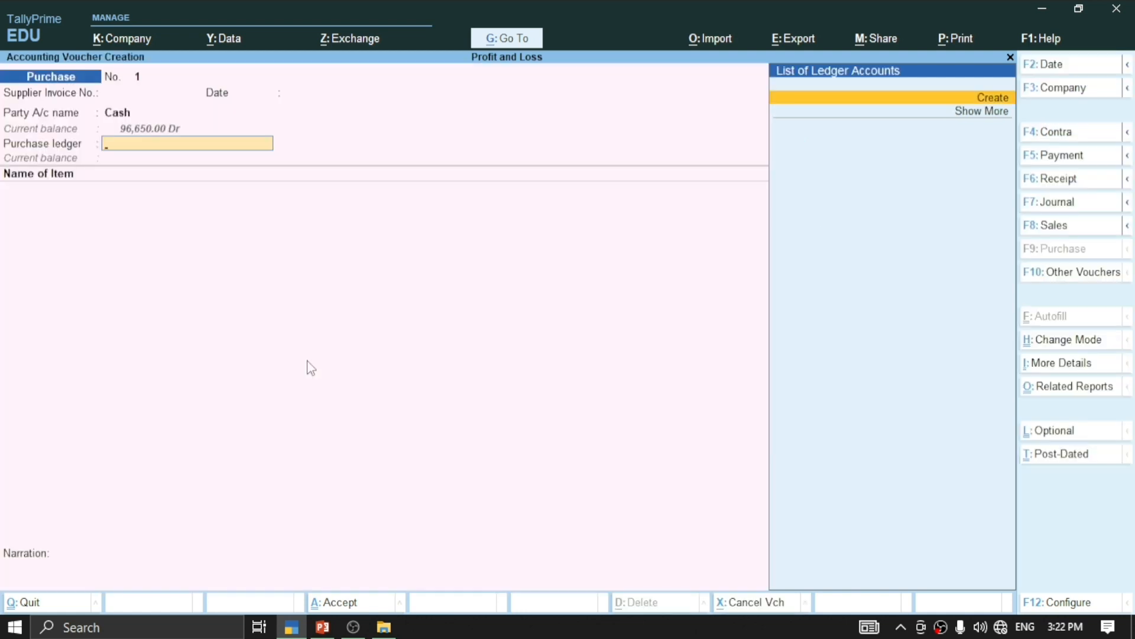
# Step: Start creating a ledger for the voucher's purchase ledger, named Purchase Cash with no alias
pyautogui.press('Return')
pyautogui.write('P')
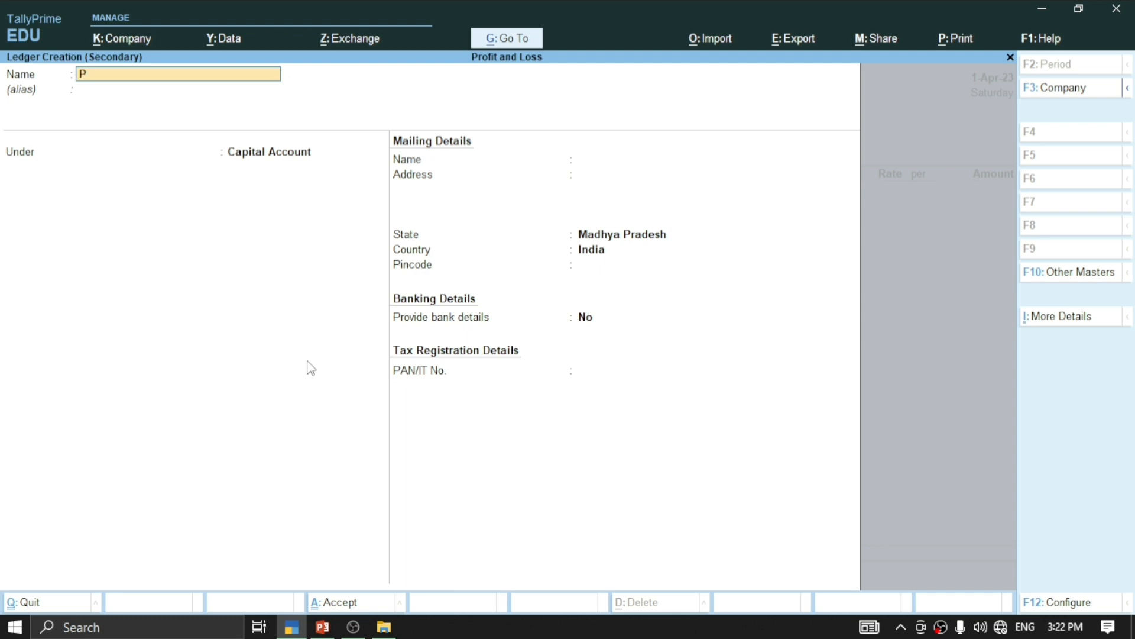
pyautogui.write('uchase cash')
pyautogui.press('Return')
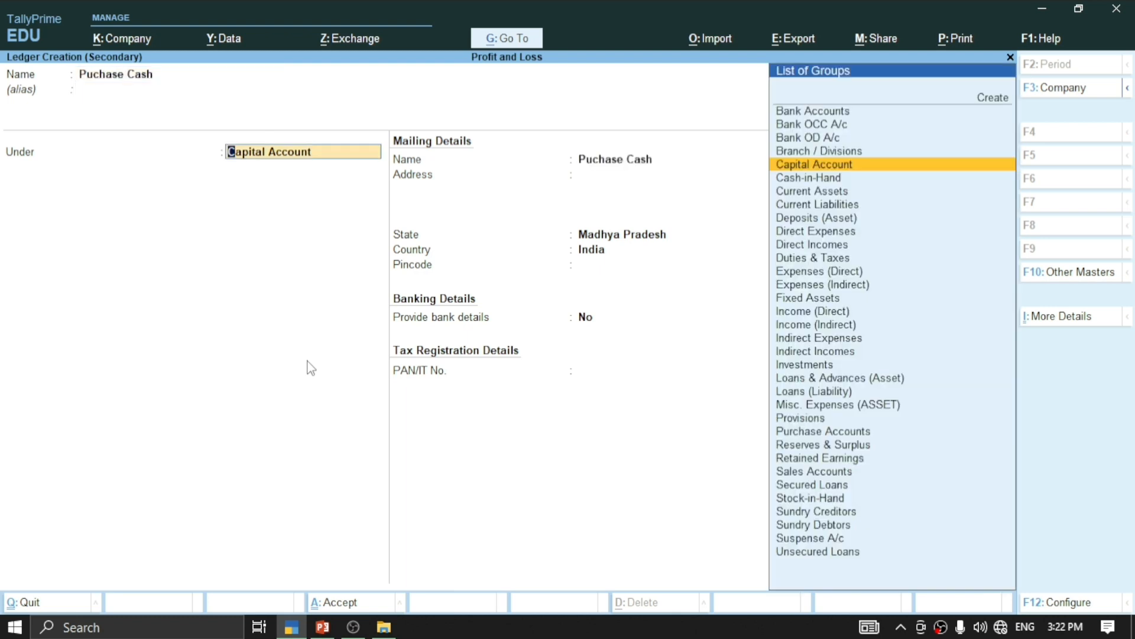
pyautogui.press('BackSpace')
pyautogui.write('P')
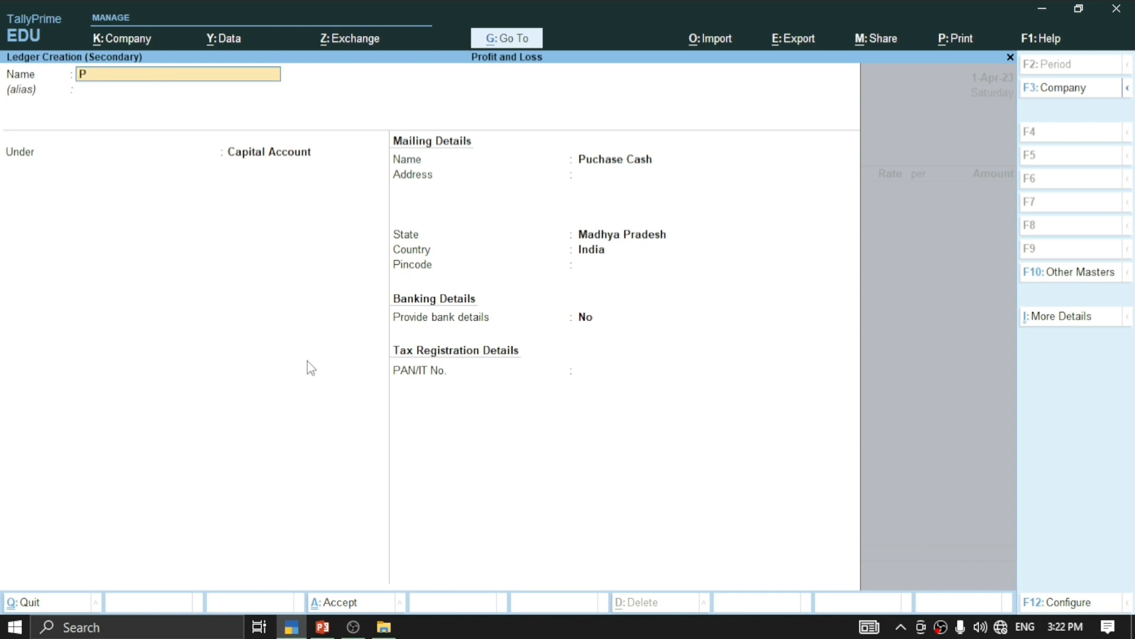
pyautogui.write('urchase Cash')
pyautogui.press('Return')
pyautogui.press('Return')
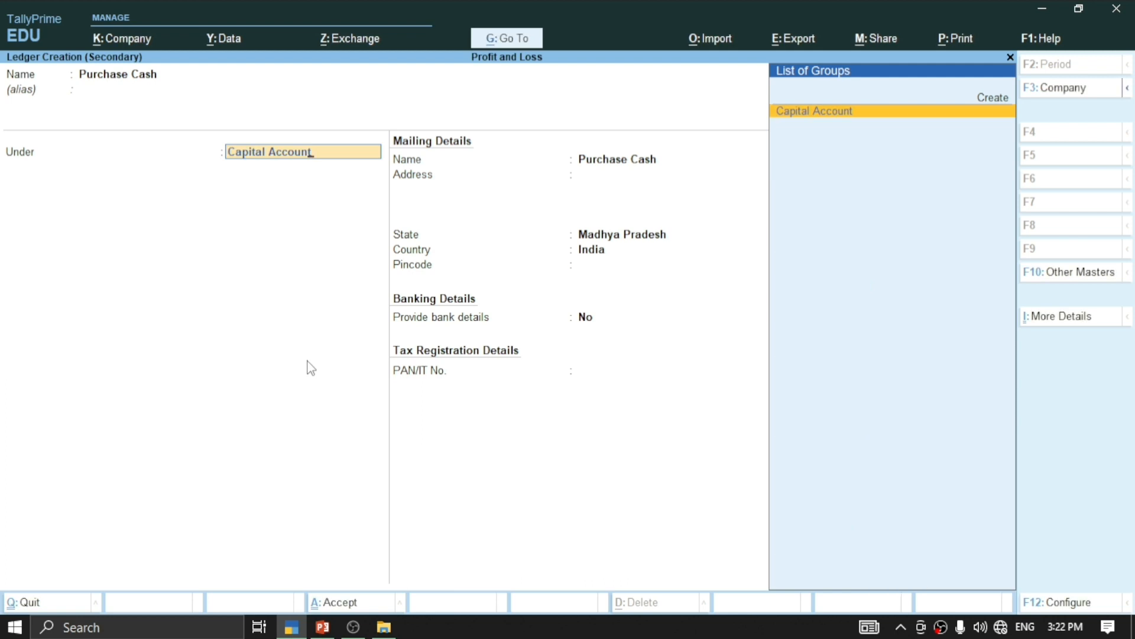
# Step: Place the Purchase Cash ledger under Purchase Accounts and save it into the purchase voucher
pyautogui.press('BackSpace')
pyautogui.press('BackSpace')
pyautogui.press('BackSpace')
pyautogui.press('BackSpace')
pyautogui.press('BackSpace')
pyautogui.press('BackSpace')
pyautogui.press('BackSpace')
pyautogui.press('BackSpace')
pyautogui.press('BackSpace')
pyautogui.press('BackSpace')
pyautogui.press('BackSpace')
pyautogui.press('BackSpace')
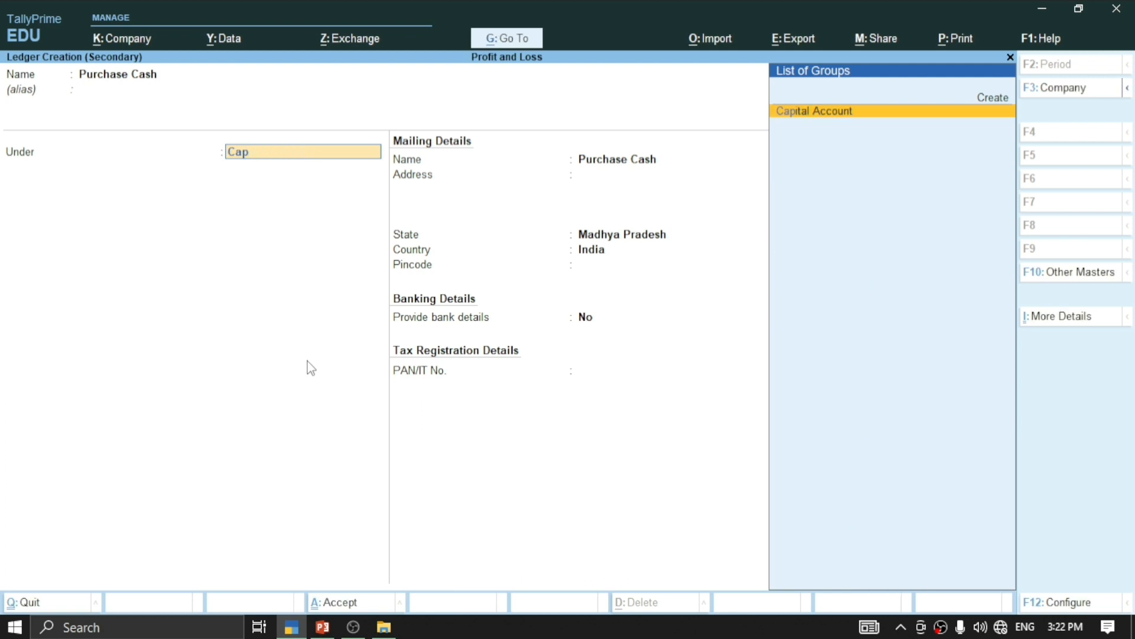
pyautogui.press('BackSpace')
pyautogui.press('BackSpace')
pyautogui.press('BackSpace')
pyautogui.write('pu')
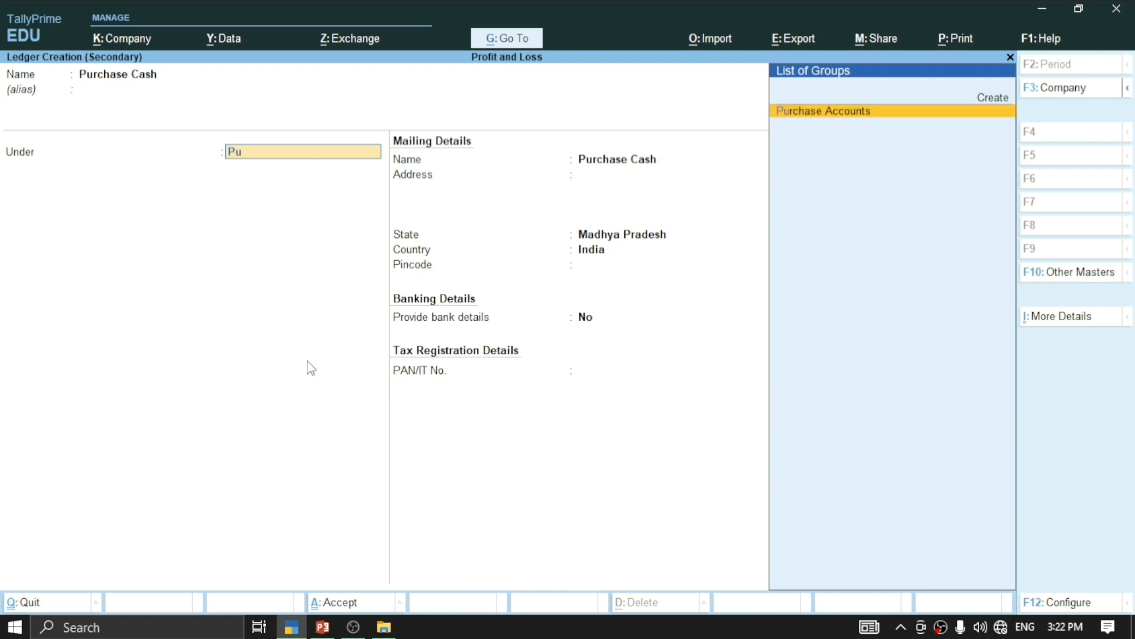
pyautogui.press('Return')
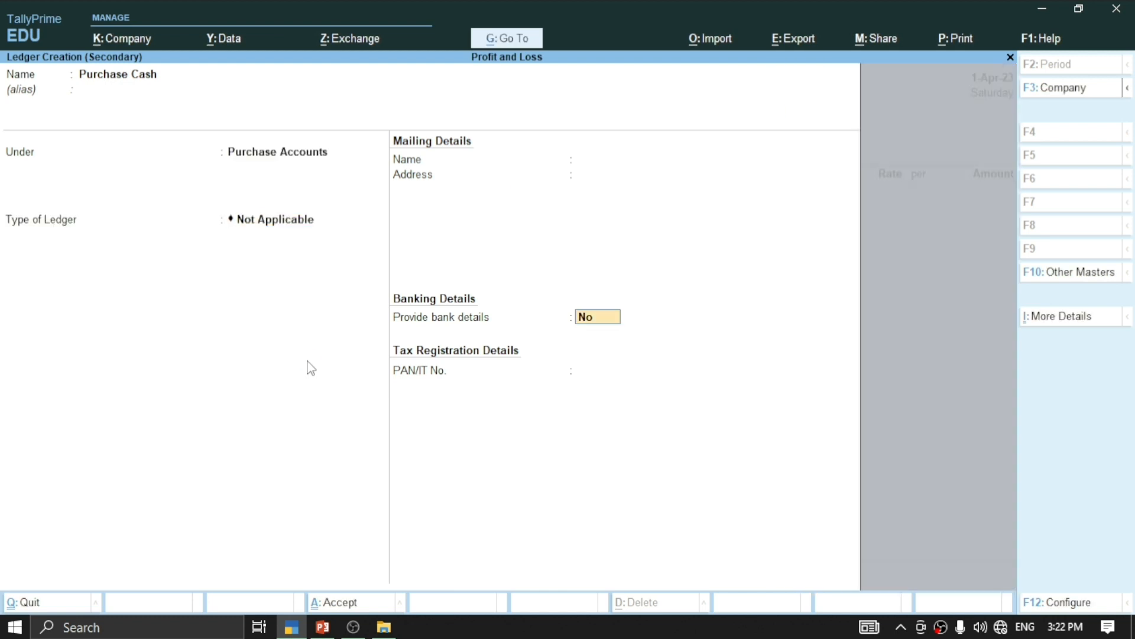
pyautogui.hotkey('ctrl', 'a')
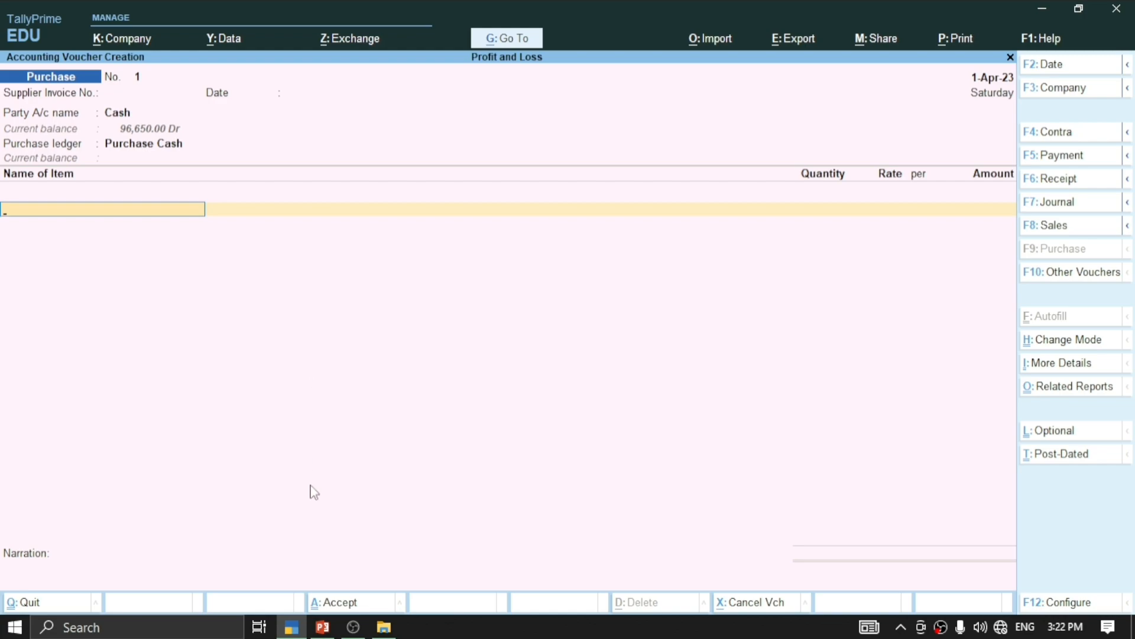
# Step: Start creating a stock item for the purchase voucher, named Sony Tv 30 inch. with no alias, checking the slide's item table in PowerPoint
pyautogui.click(323, 626)
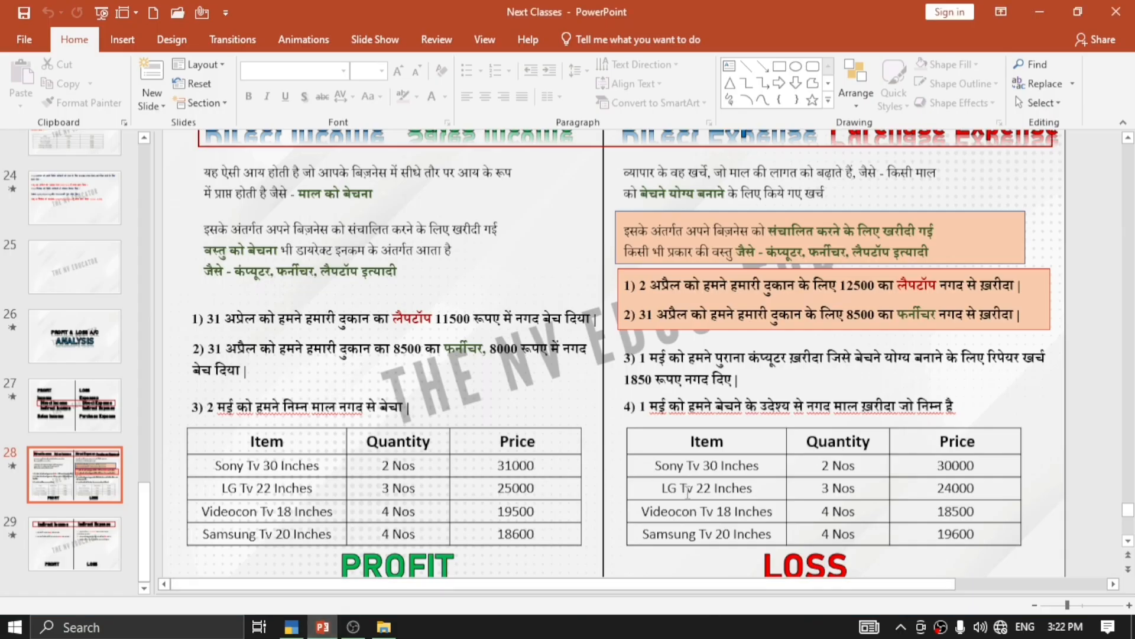
pyautogui.click(291, 627)
pyautogui.hotkey('alt', 'c')
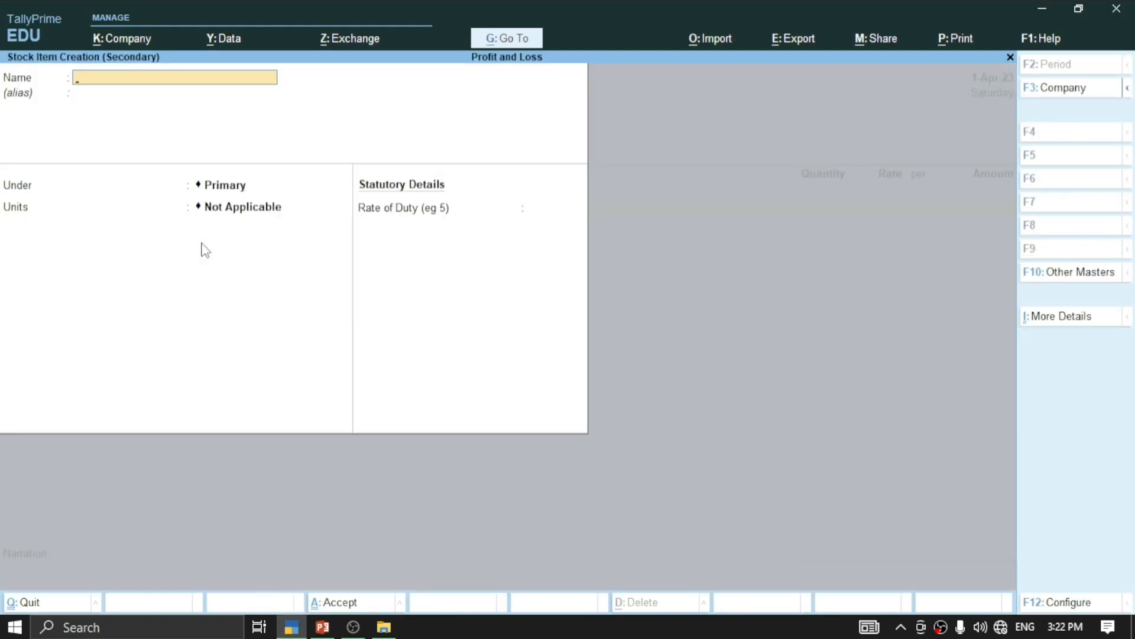
pyautogui.write('Sy')
pyautogui.press('BackSpace')
pyautogui.press('BackSpace')
pyautogui.write('Sony tv 30 inches')
pyautogui.press('BackSpace')
pyautogui.press('BackSpace')
pyautogui.click(323, 627)
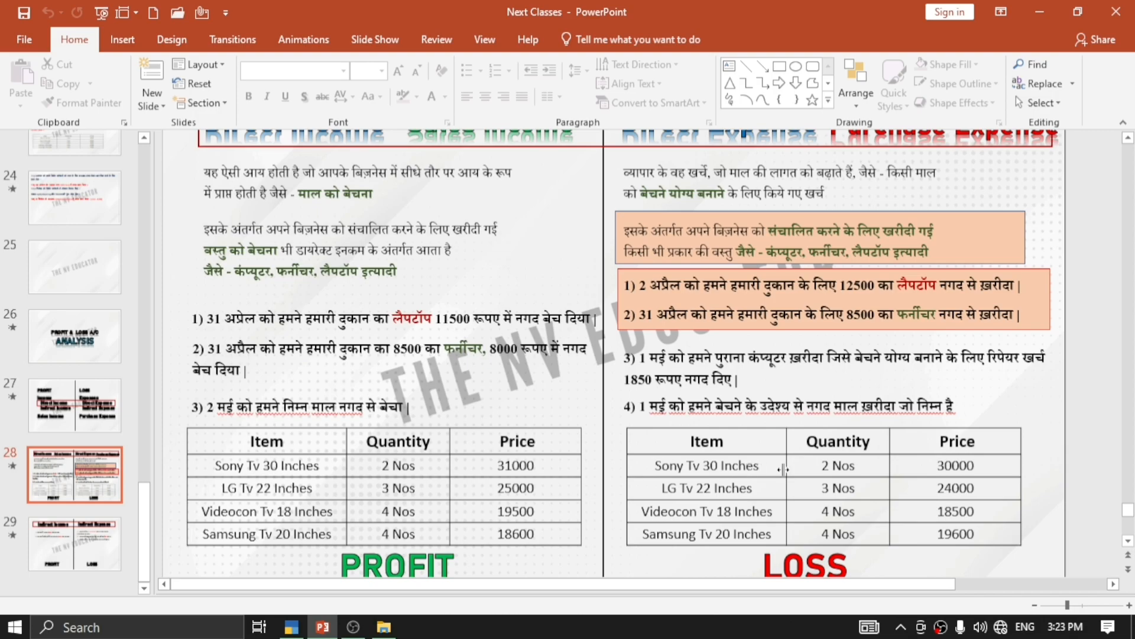
pyautogui.click(291, 626)
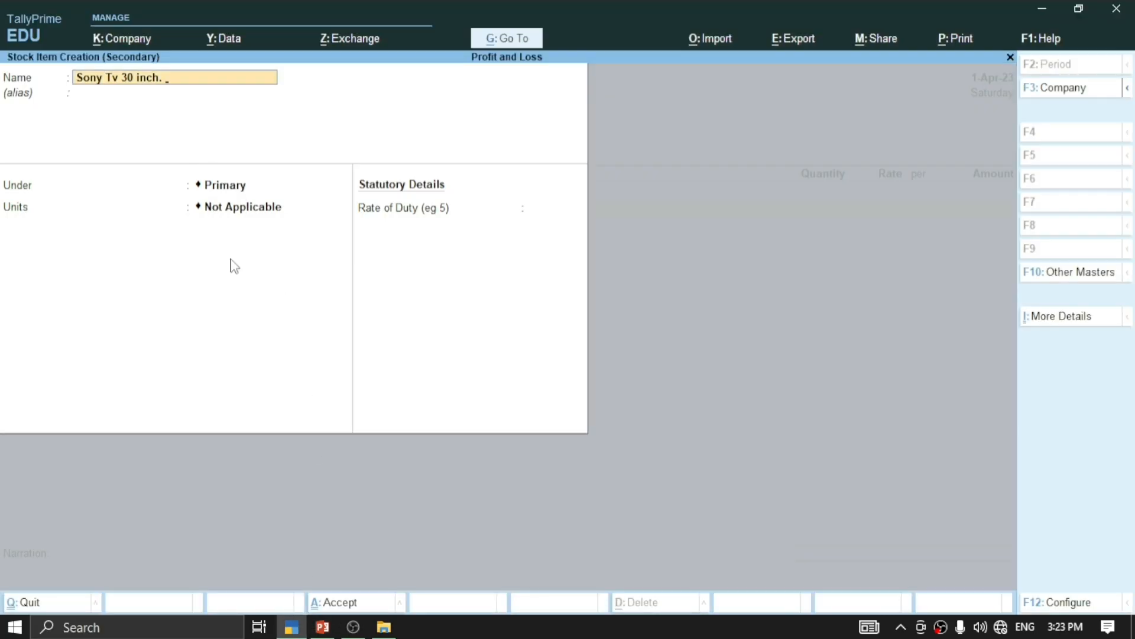
pyautogui.press('Return')
pyautogui.press('Return')
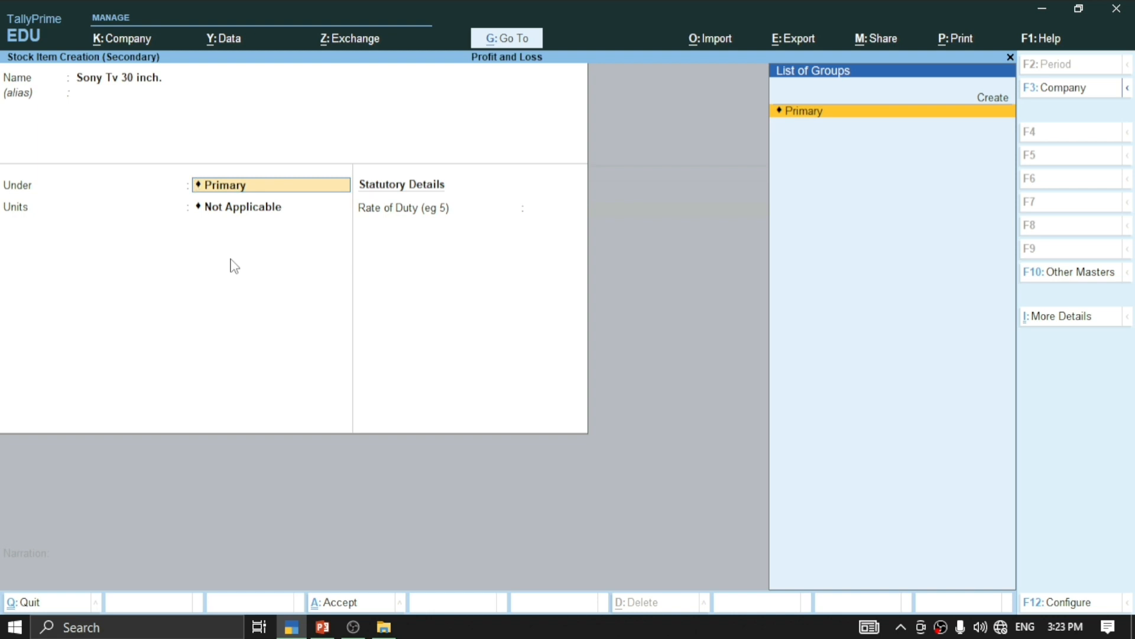
# Step: Create a stock group Tv under Primary with item quantities added, and assign it to the new stock item
pyautogui.press('Up')
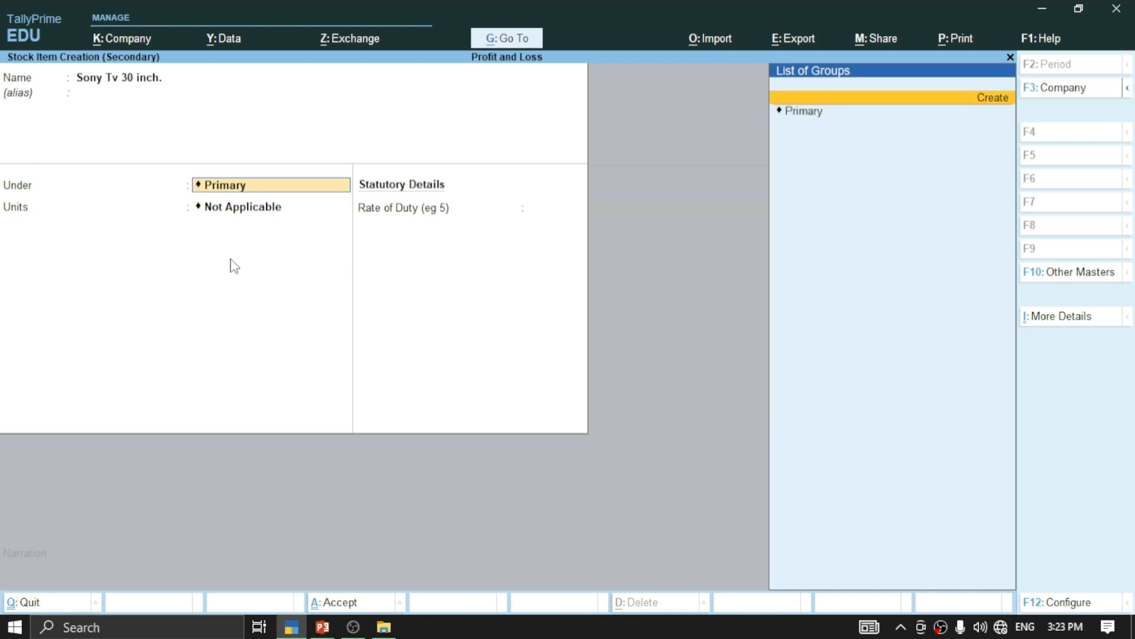
pyautogui.press('Return')
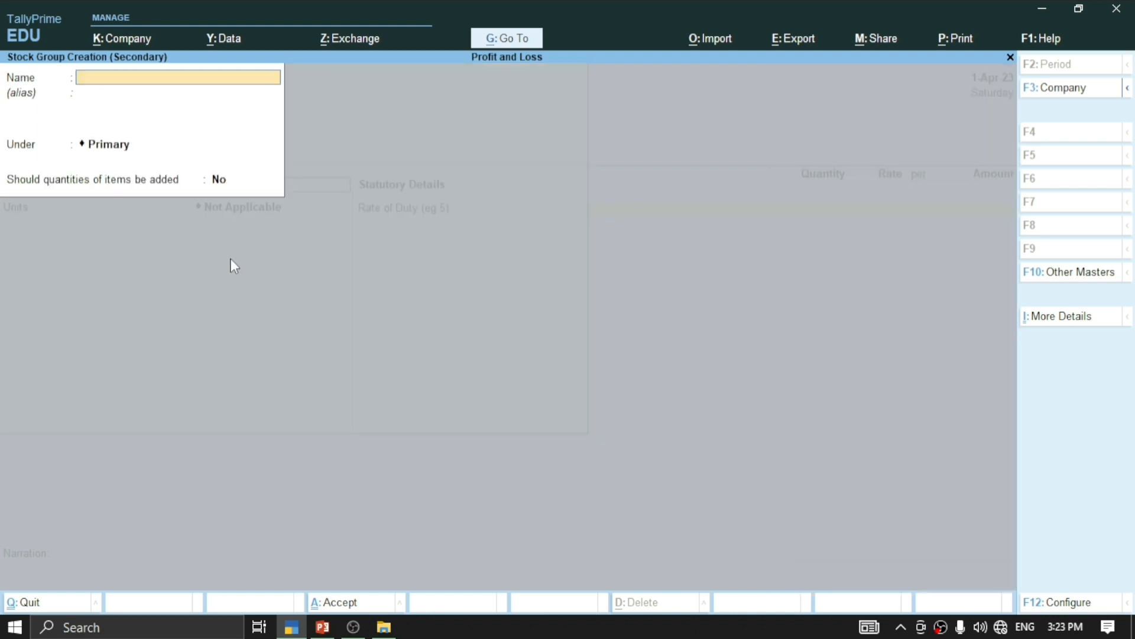
pyautogui.write('Tv')
pyautogui.press('Return')
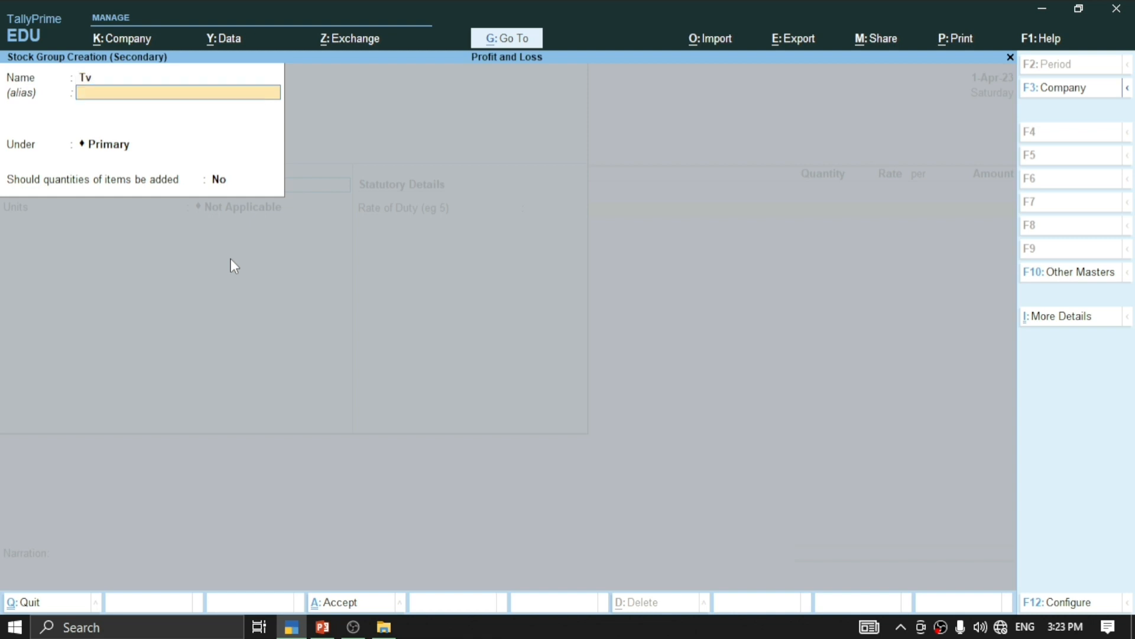
pyautogui.press('Return')
pyautogui.press('Return')
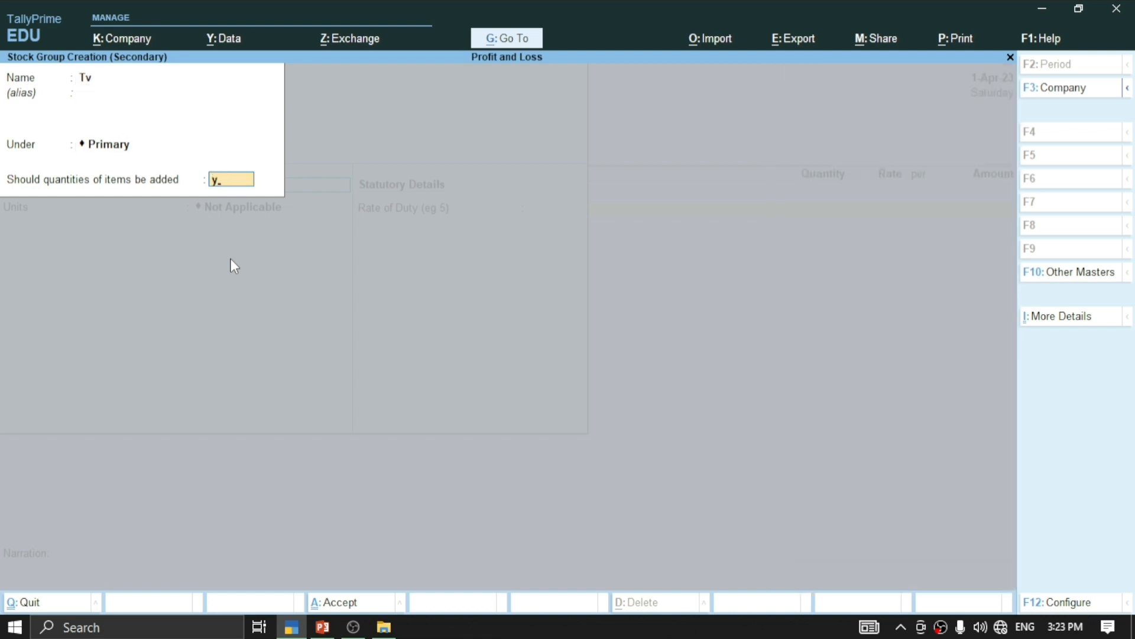
pyautogui.press('Return')
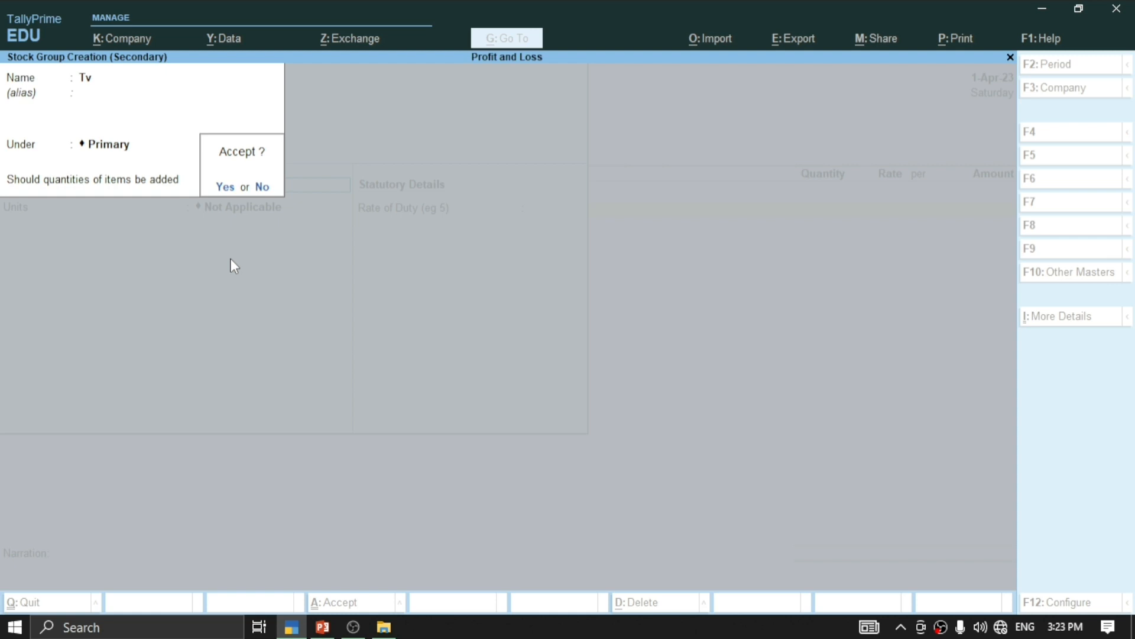
pyautogui.press('Return')
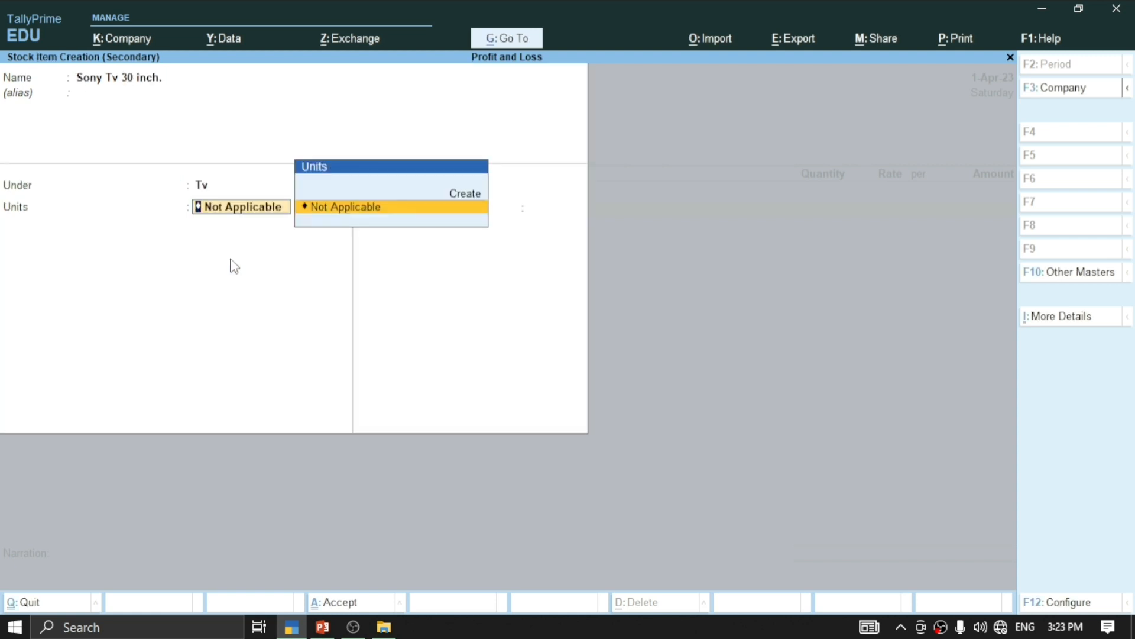
# Step: Create the item's simple unit Nos, formal name Numbers, with 0 decimal places, and save the item with the rate of duty blank
pyautogui.press('Up')
pyautogui.press('Return')
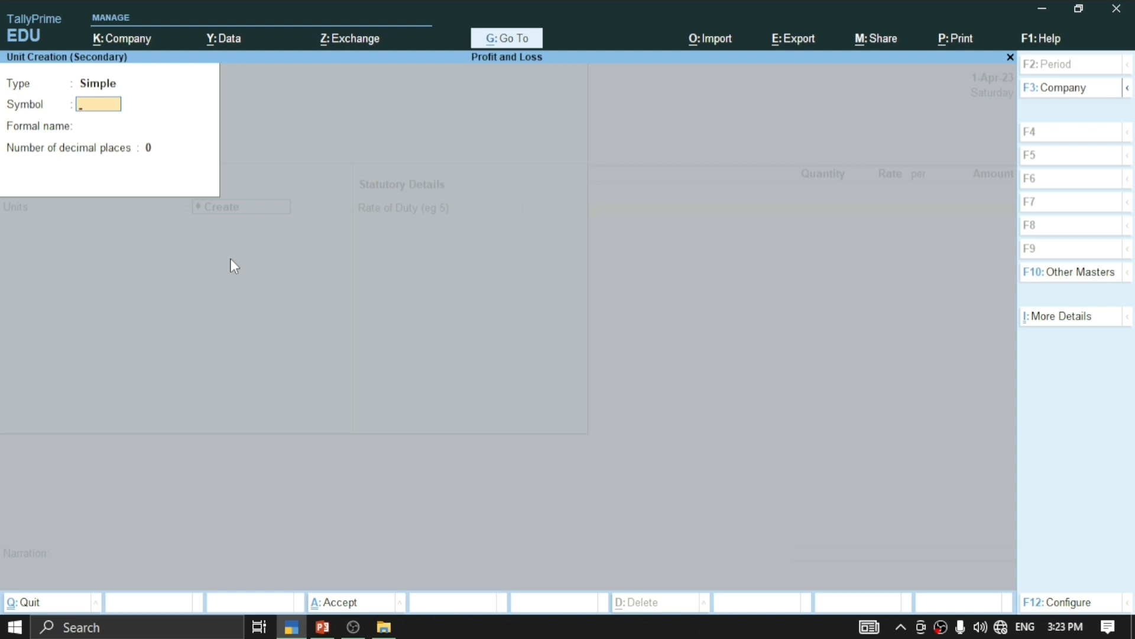
pyautogui.write('Nos')
pyautogui.press('Return')
pyautogui.write('N')
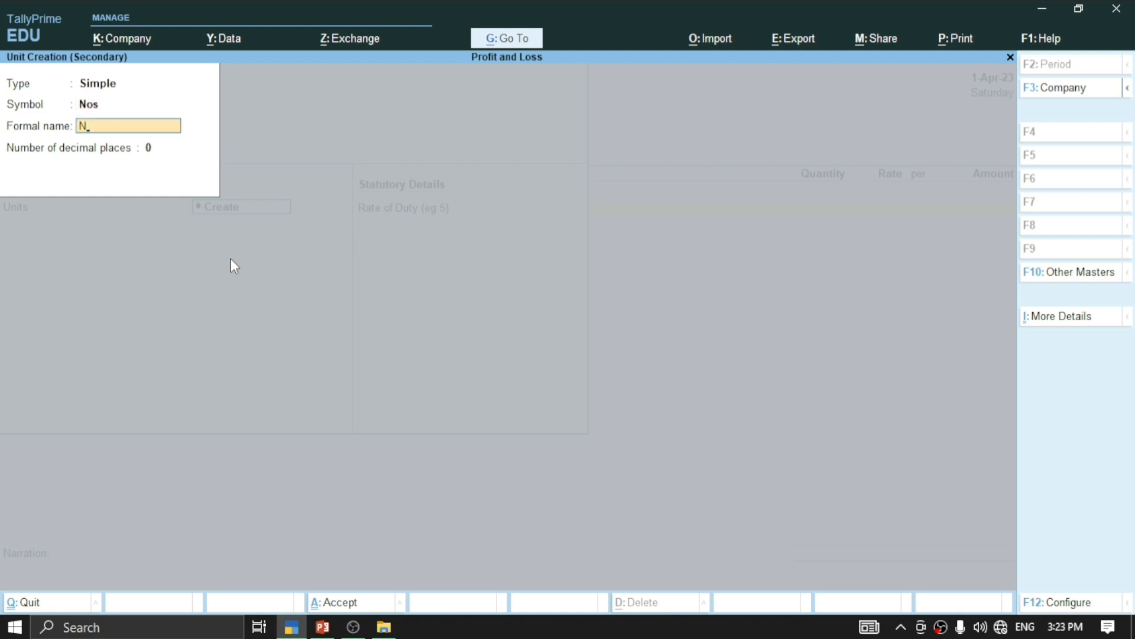
pyautogui.write('ou')
pyautogui.press('BackSpace')
pyautogui.press('BackSpace')
pyautogui.press('BackSpace')
pyautogui.write('Numbers')
pyautogui.press('Return')
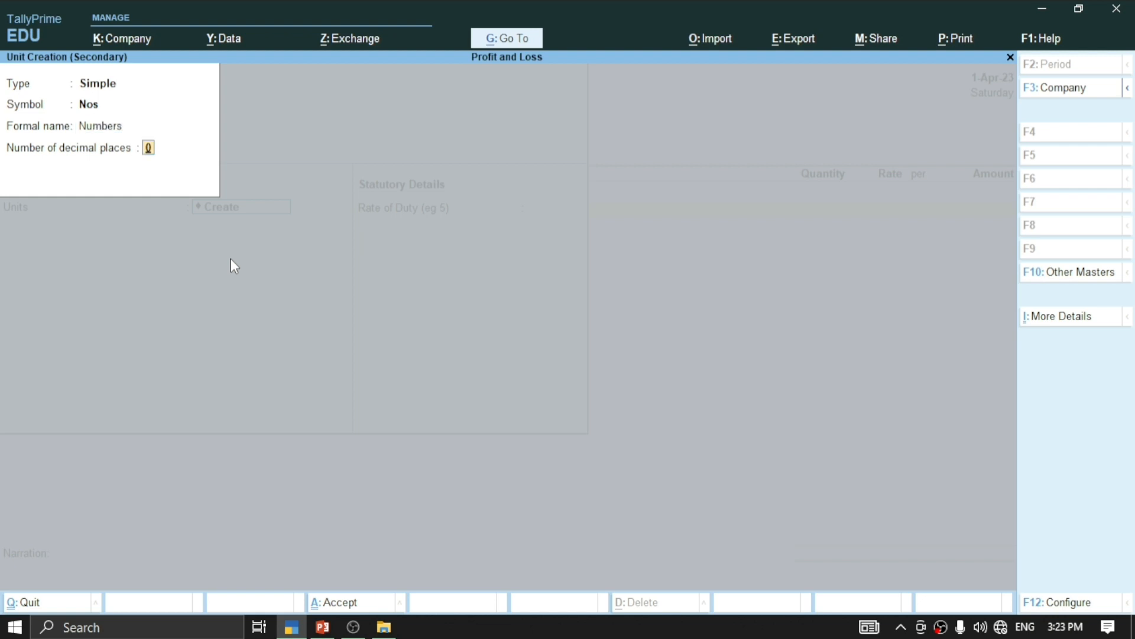
pyautogui.press('Return')
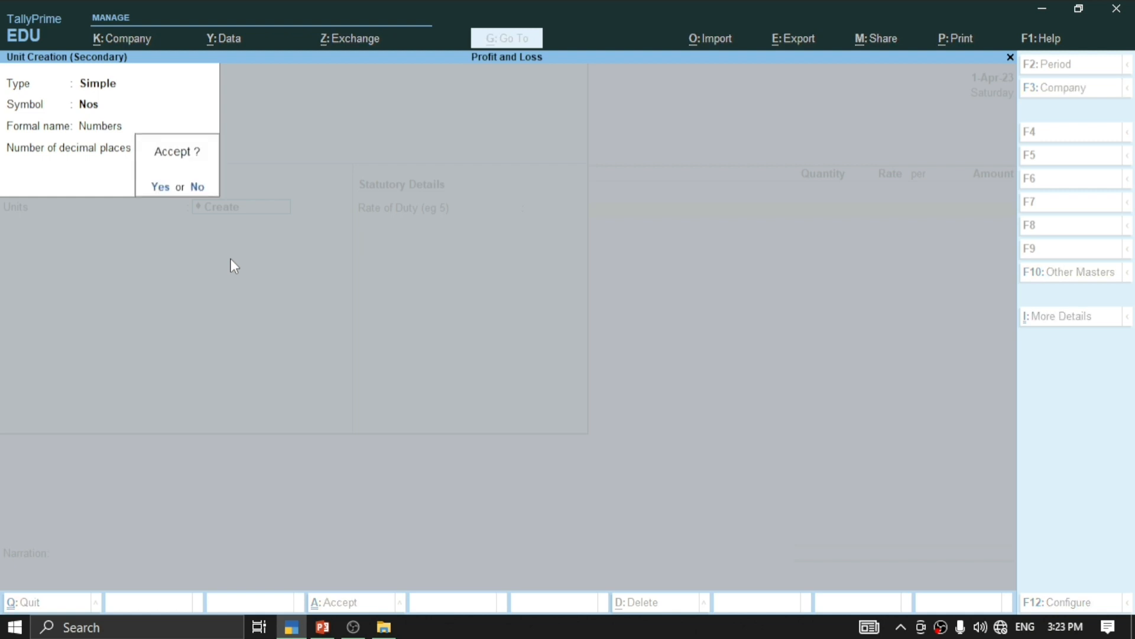
pyautogui.press('Return')
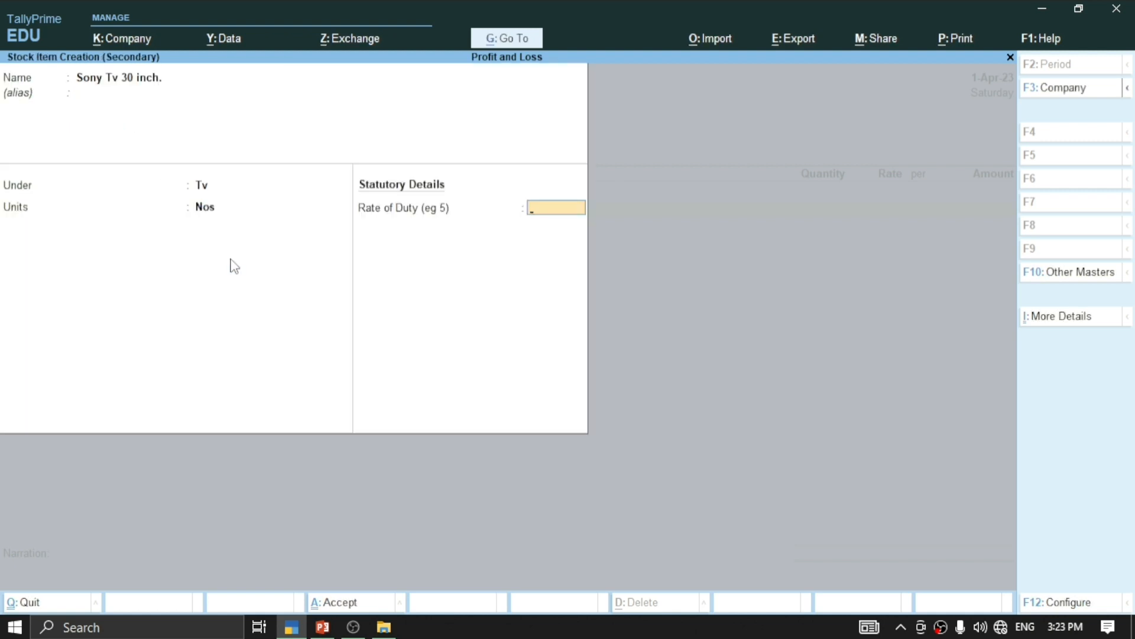
pyautogui.press('Return')
pyautogui.press('Return')
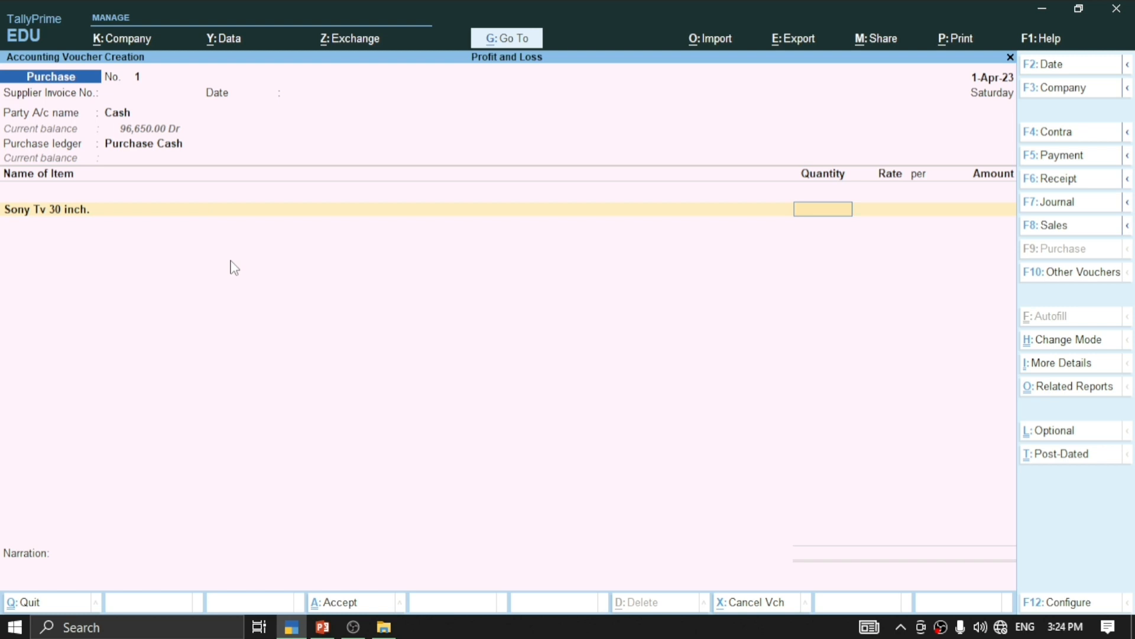
# Step: Enter 2 Nos at a rate of 30000 for the Sony TV line, taking the figures from the PowerPoint slide
pyautogui.click(324, 628)
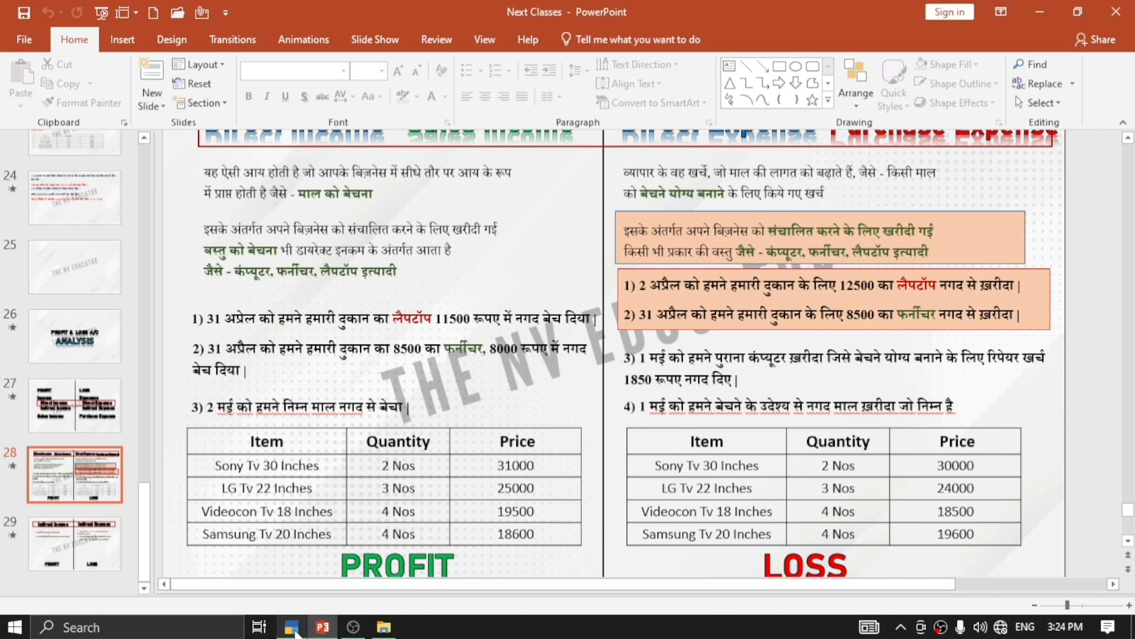
pyautogui.click(296, 601)
pyautogui.write('2')
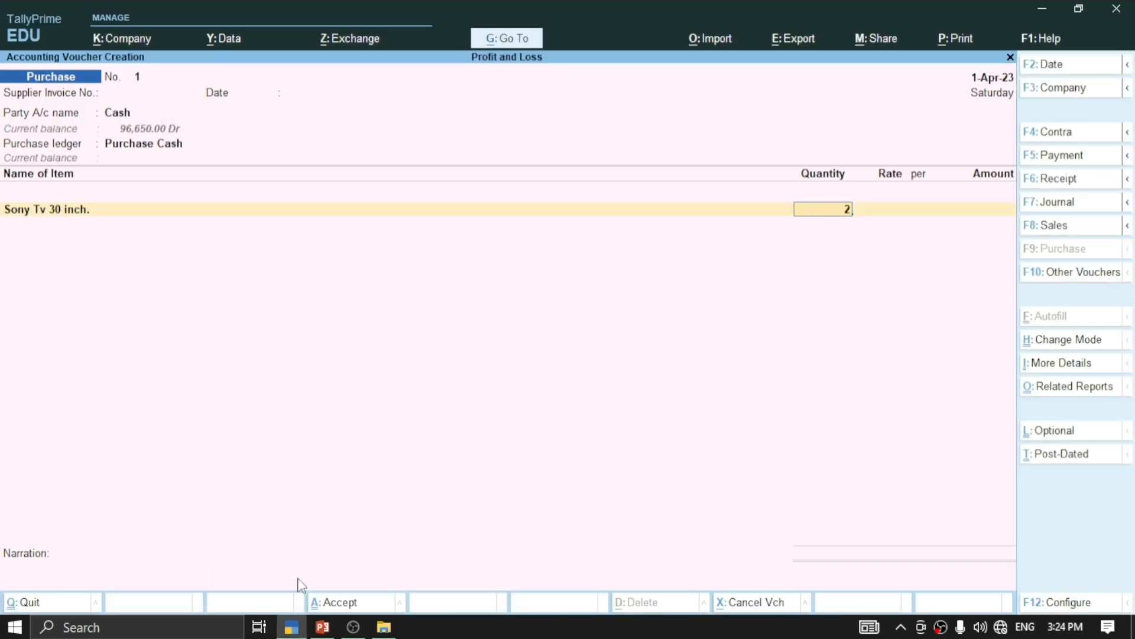
pyautogui.press('Return')
pyautogui.write('30000')
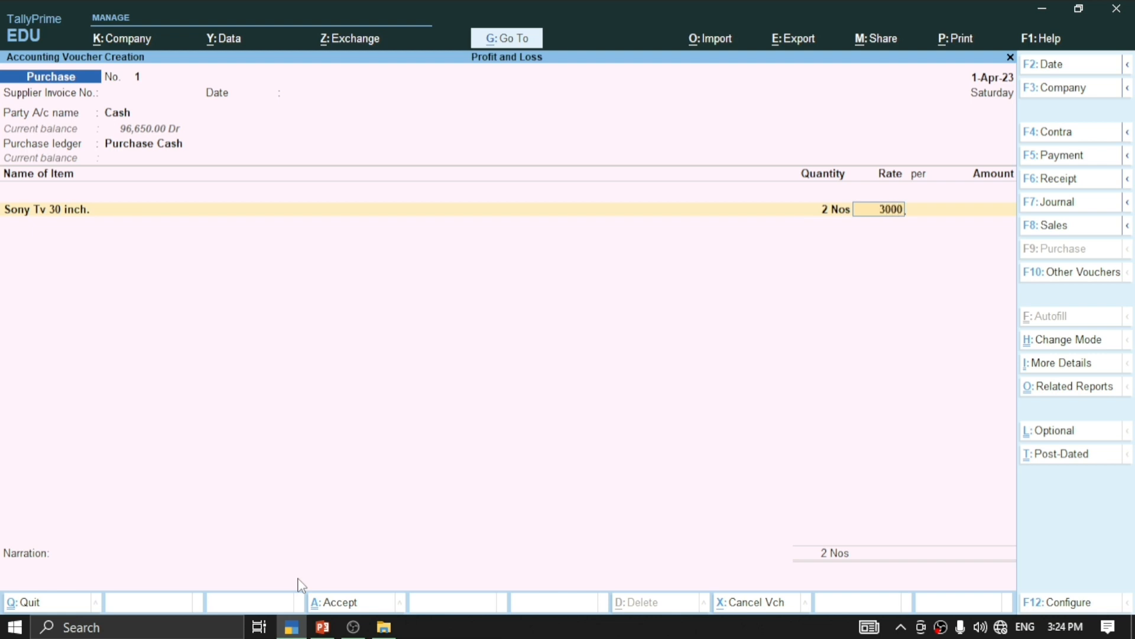
pyautogui.press('Return')
pyautogui.press('Return')
pyautogui.press('Return')
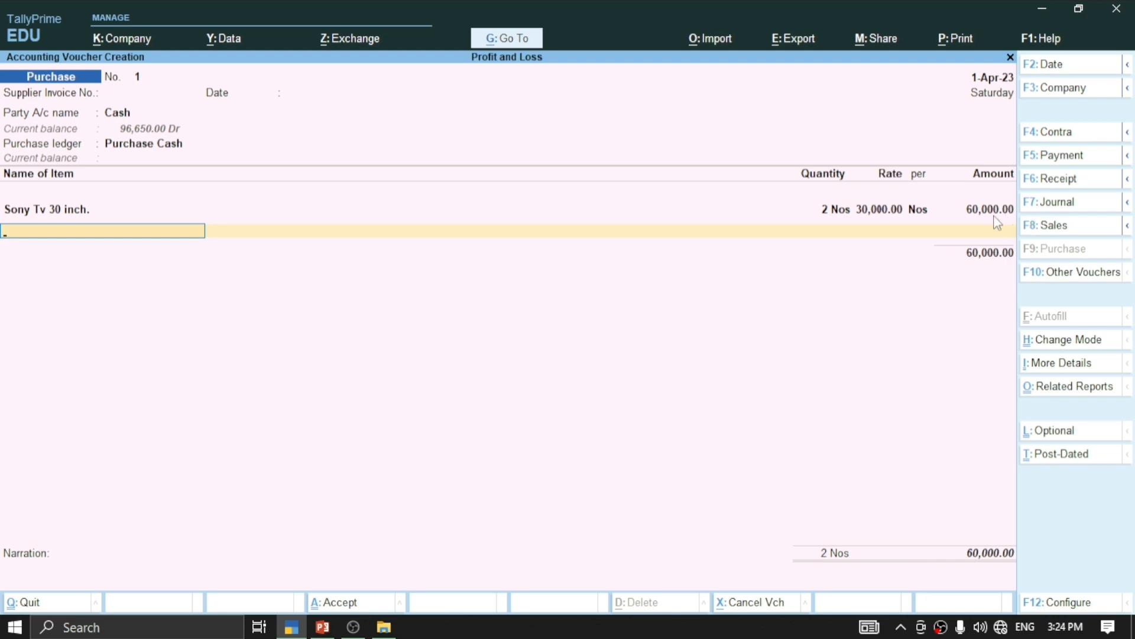
# Step: Check the next item on the PowerPoint slide and start creating a stock item named LG TV 22 INCH. with no alias
pyautogui.click(322, 627)
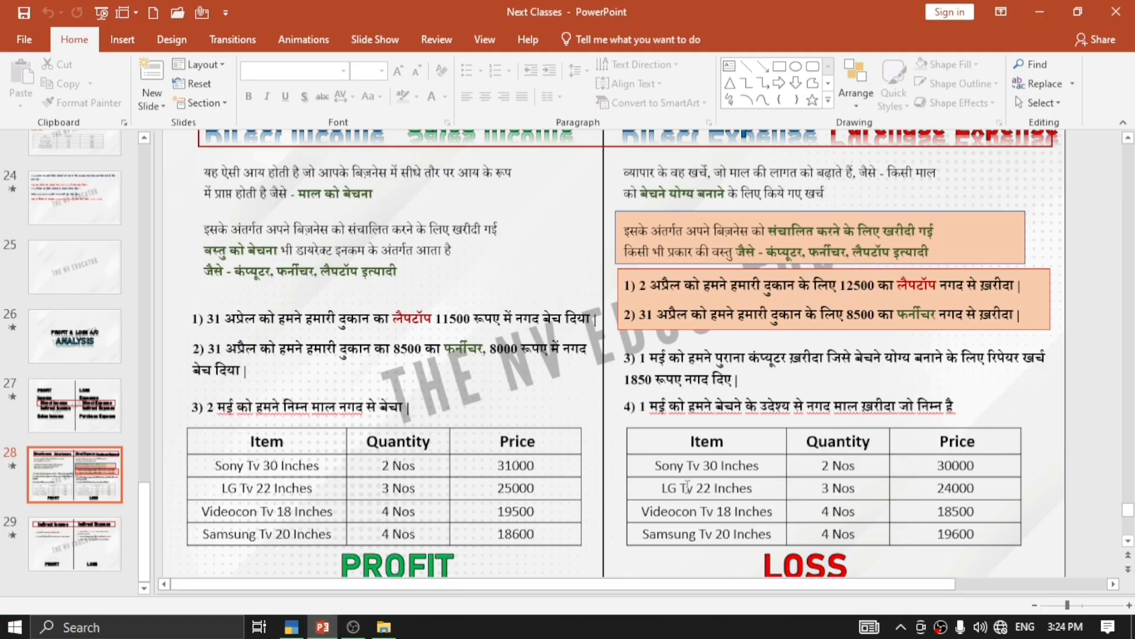
pyautogui.click(292, 628)
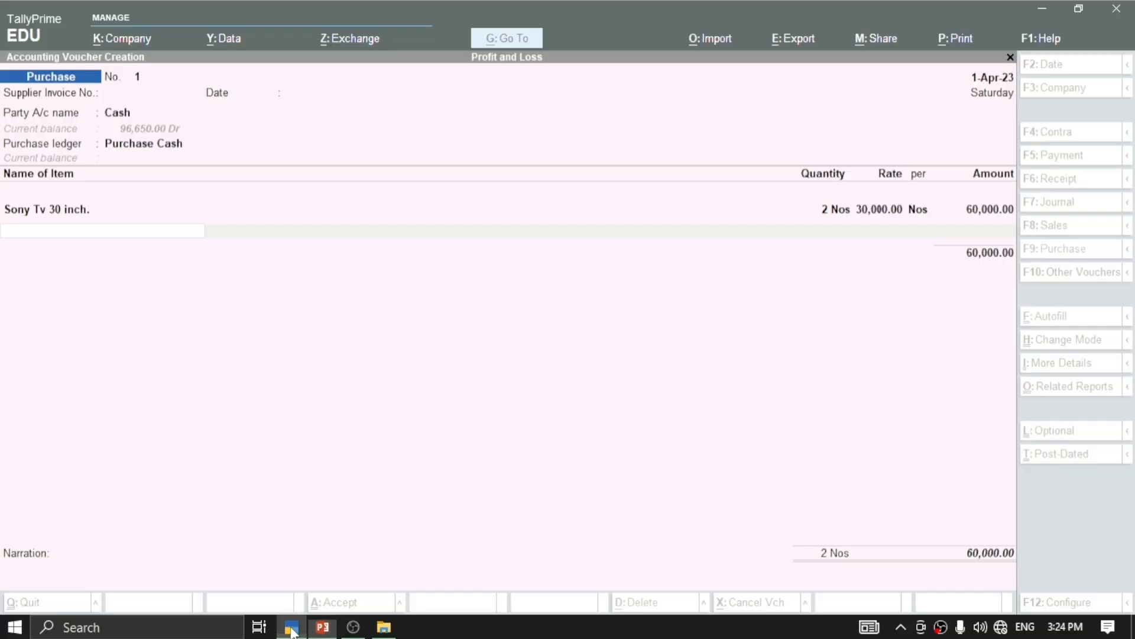
pyautogui.press('alt')
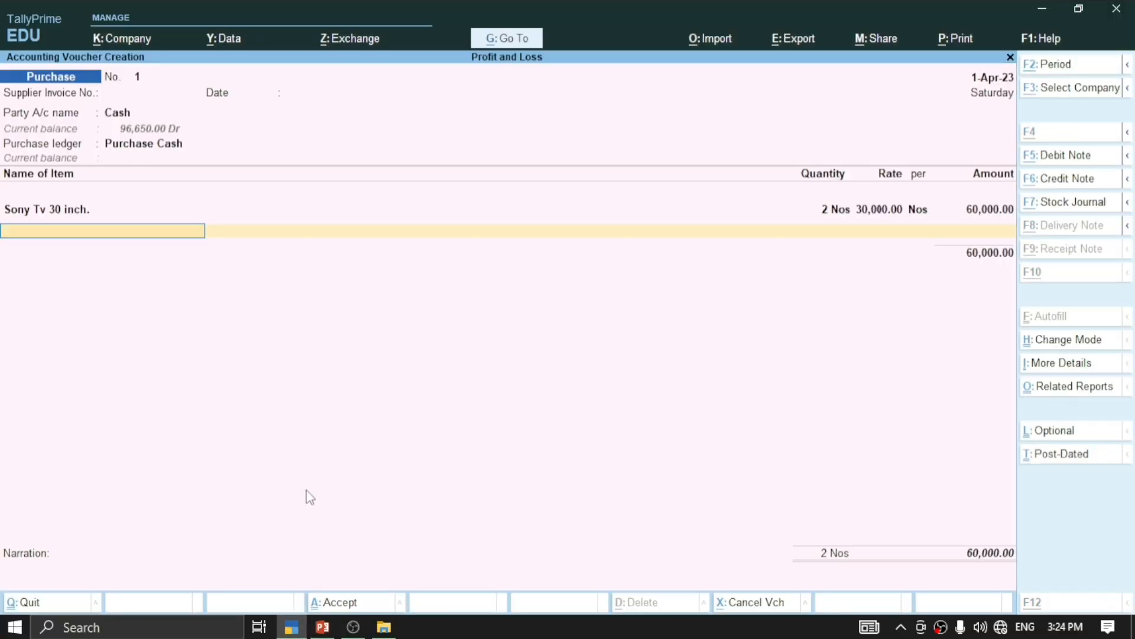
pyautogui.hotkey('alt', 'c')
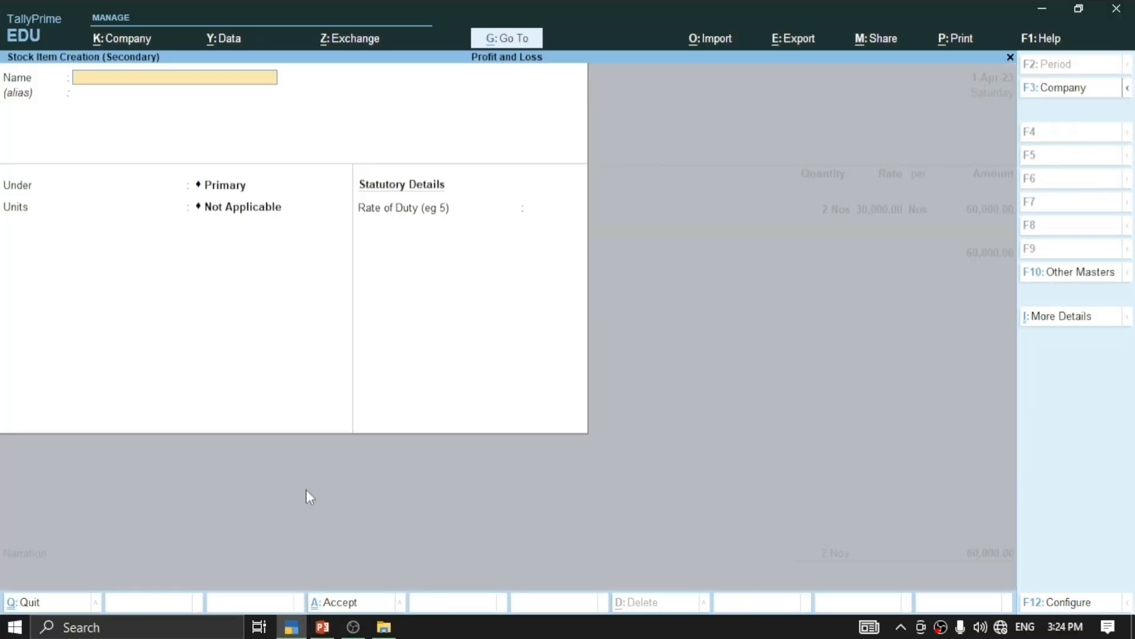
pyautogui.write('Lg')
pyautogui.press('BackSpace')
pyautogui.press('BackSpace')
pyautogui.write('LG TV 22 INCH.')
pyautogui.press('Return')
pyautogui.press('Return')
# Step: Place the LG TV item under the Tv group with unit Nos and save it into the voucher
pyautogui.press('Down')
pyautogui.press('Return')
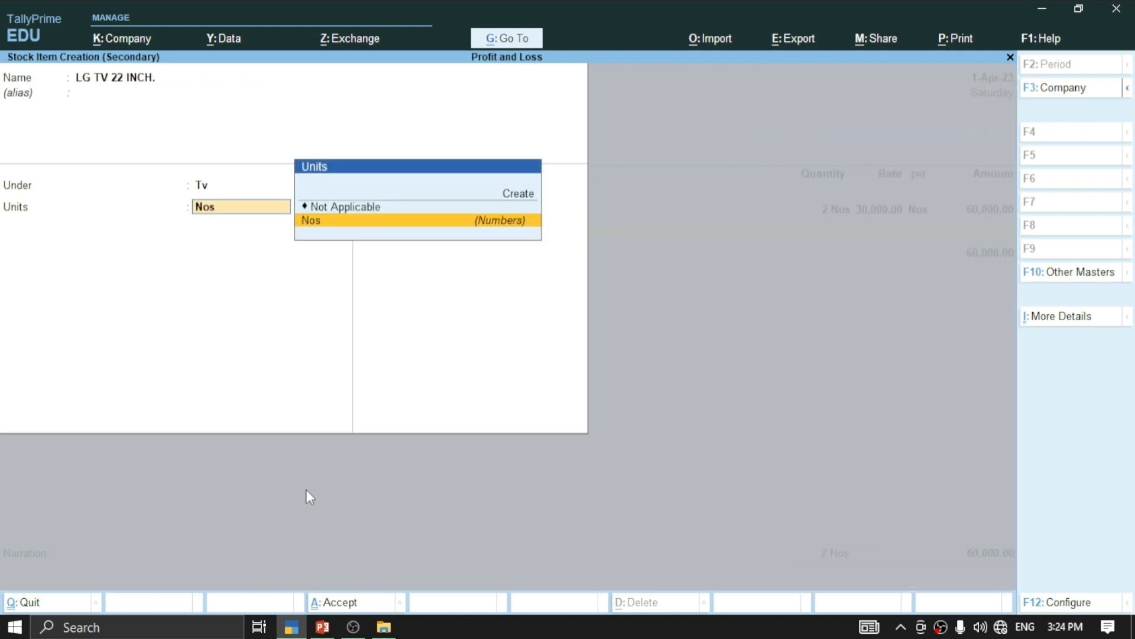
pyautogui.press('Return')
pyautogui.hotkey('ctrl', 'a')
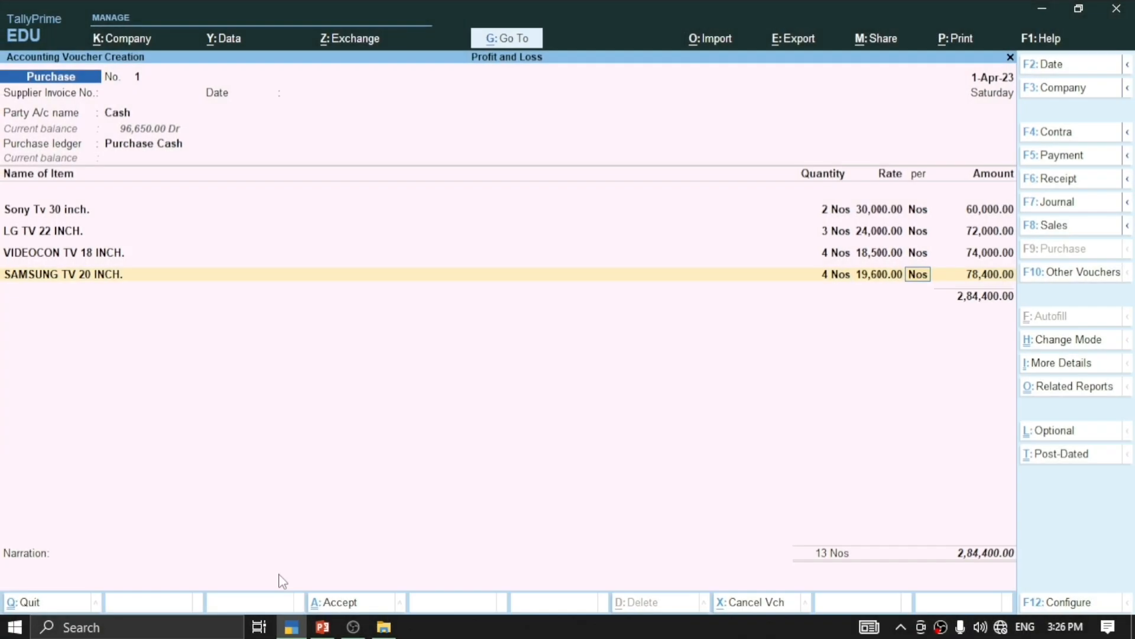
# Step: Accept the Samsung TV line, end the item and ledger lists, and save the purchase voucher with no narration
pyautogui.press('Return')
pyautogui.press('Return')
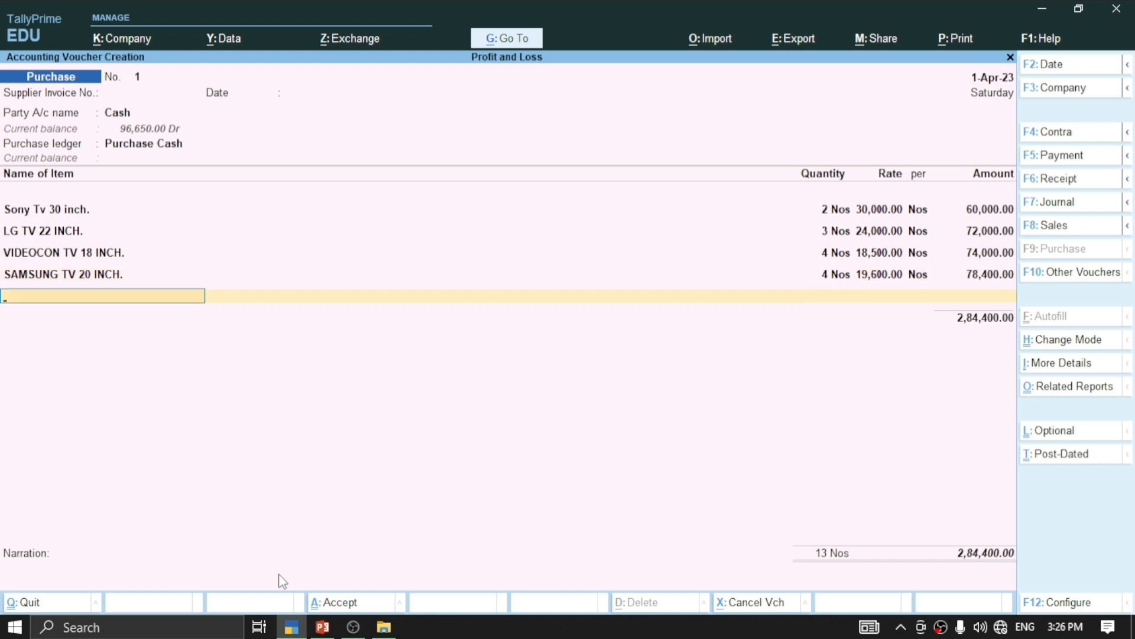
pyautogui.press('Return')
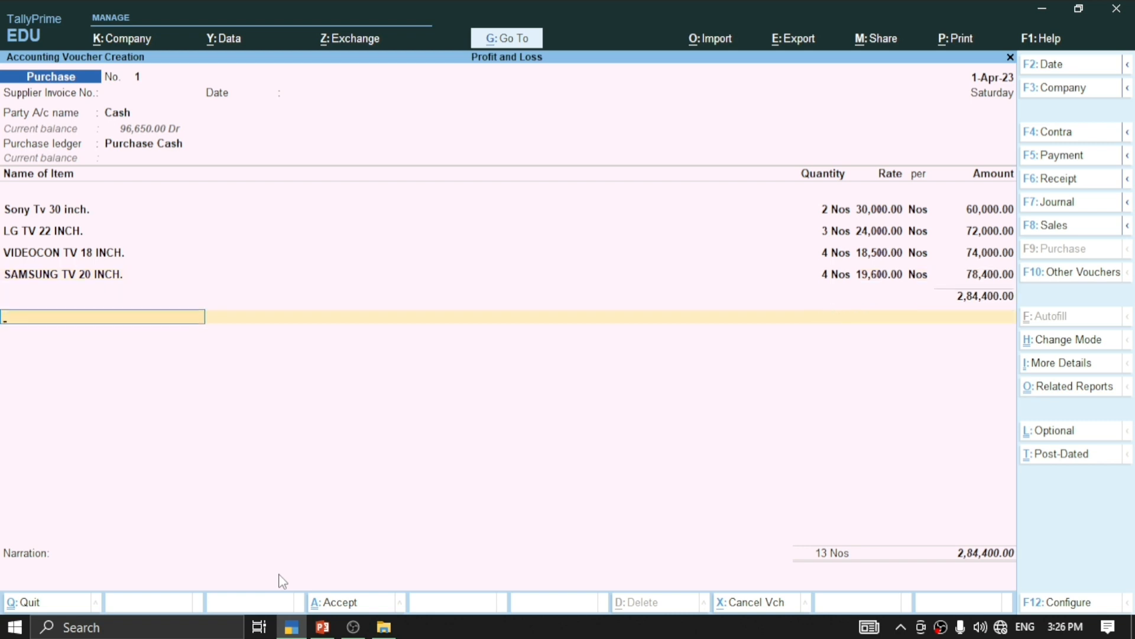
pyautogui.press('Return')
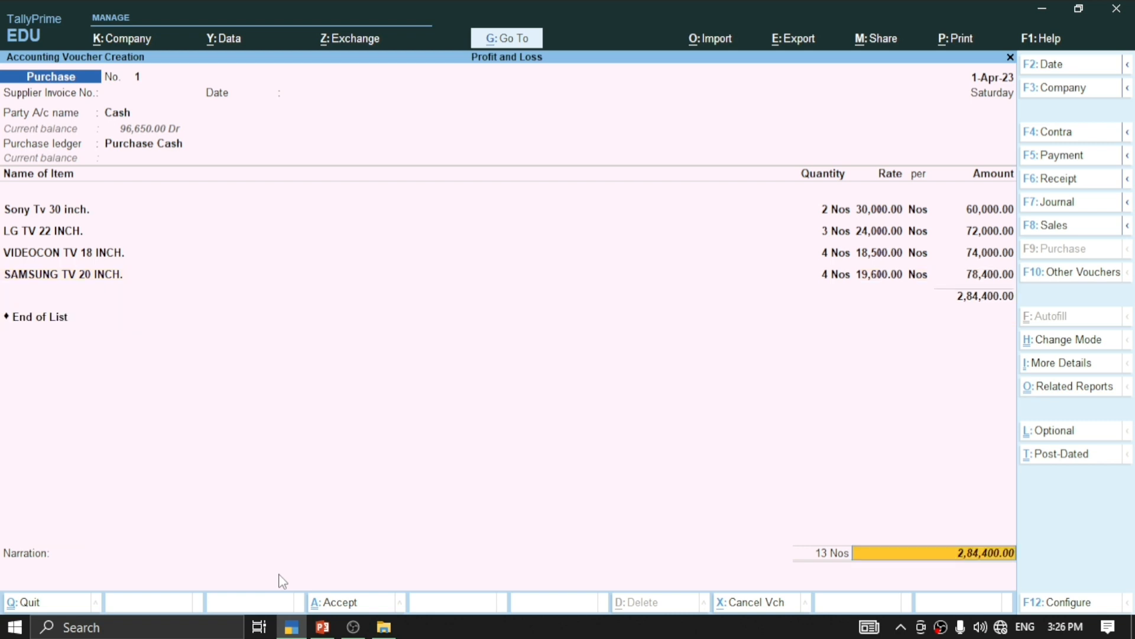
pyautogui.press('Return')
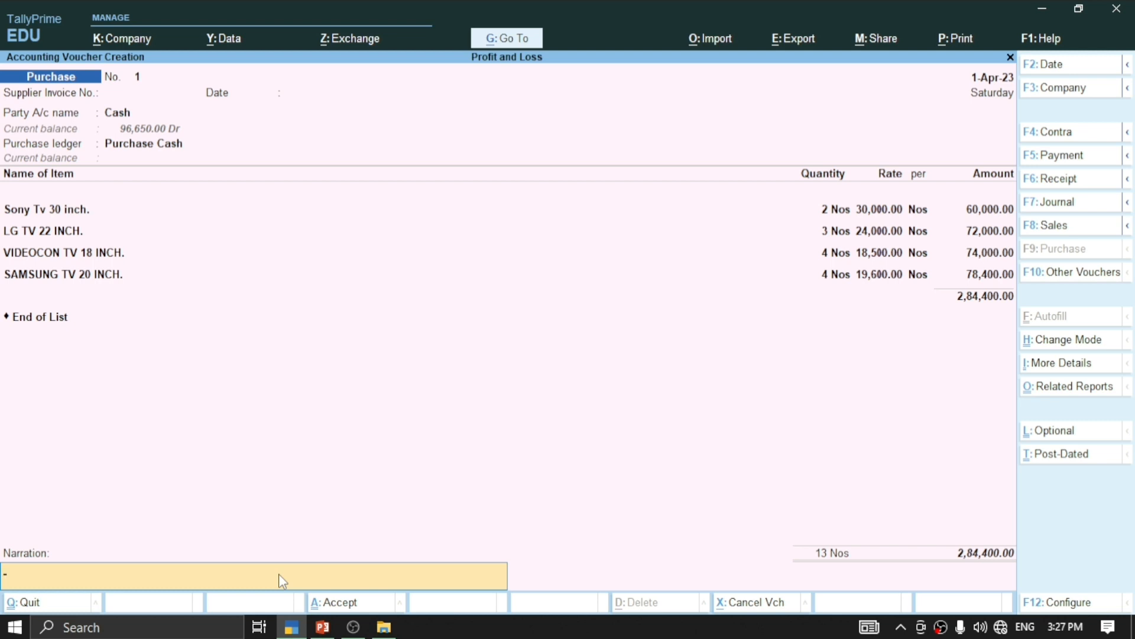
pyautogui.press('Return')
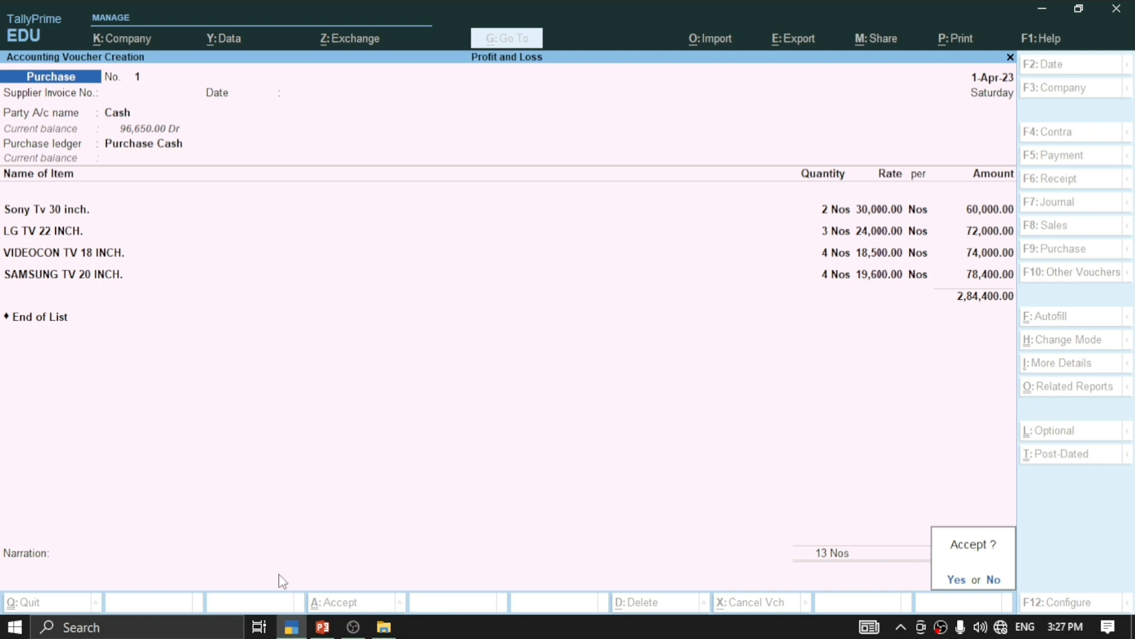
pyautogui.press('y')
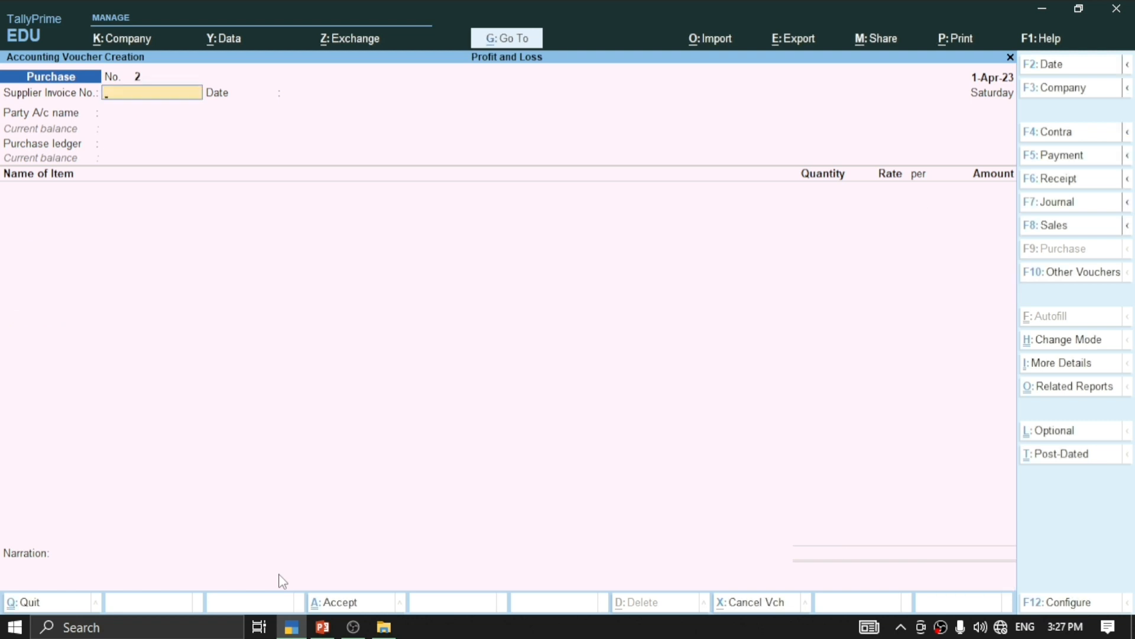
# Step: Reopen the saved TV purchase voucher and check the slide's cash purchase details in PowerPoint
pyautogui.press('pageup')
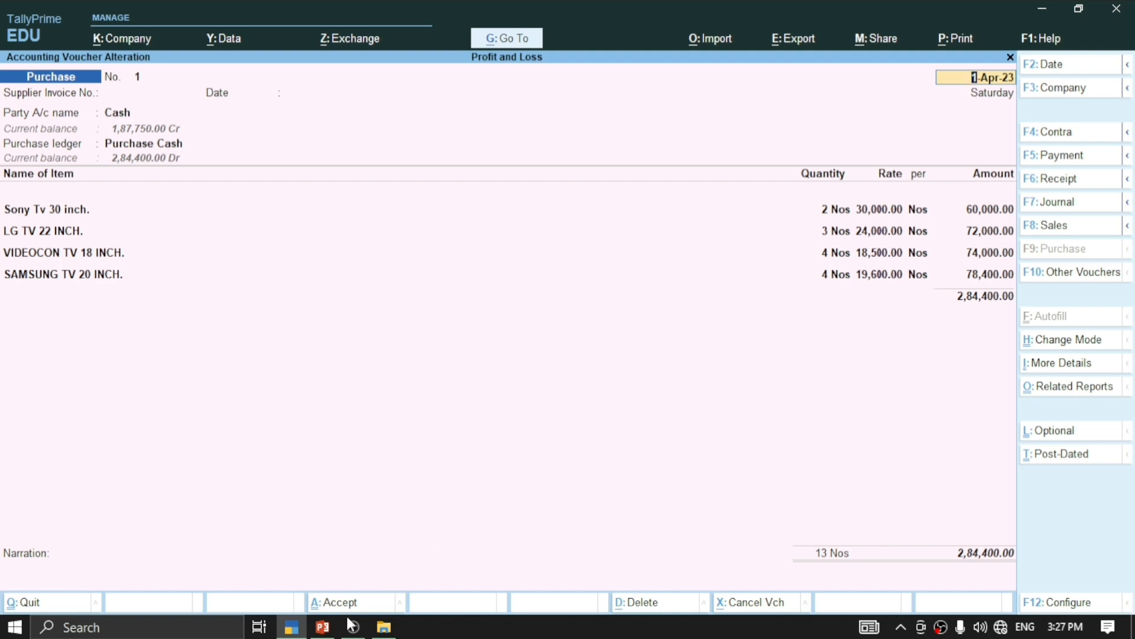
pyautogui.click(323, 627)
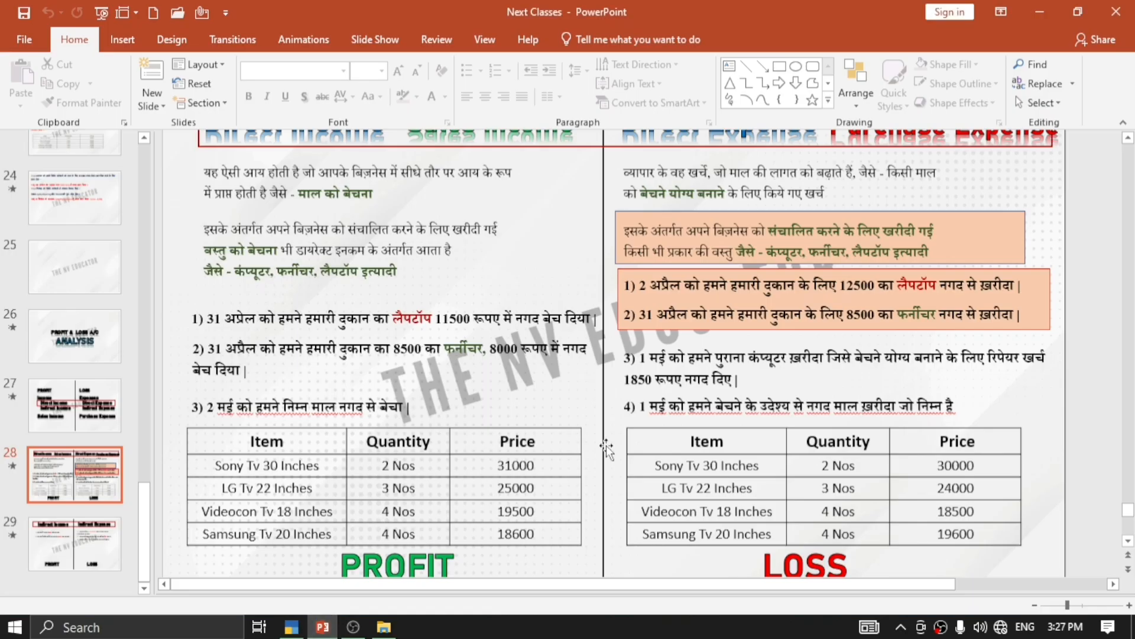
# Step: Change the Samsung Tv 20 Inches price in the slide's Direct Income sales table to 20600
pyautogui.keyDown('ctrl'); pyautogui.scroll(-1, 521, 431); pyautogui.keyUp('ctrl')
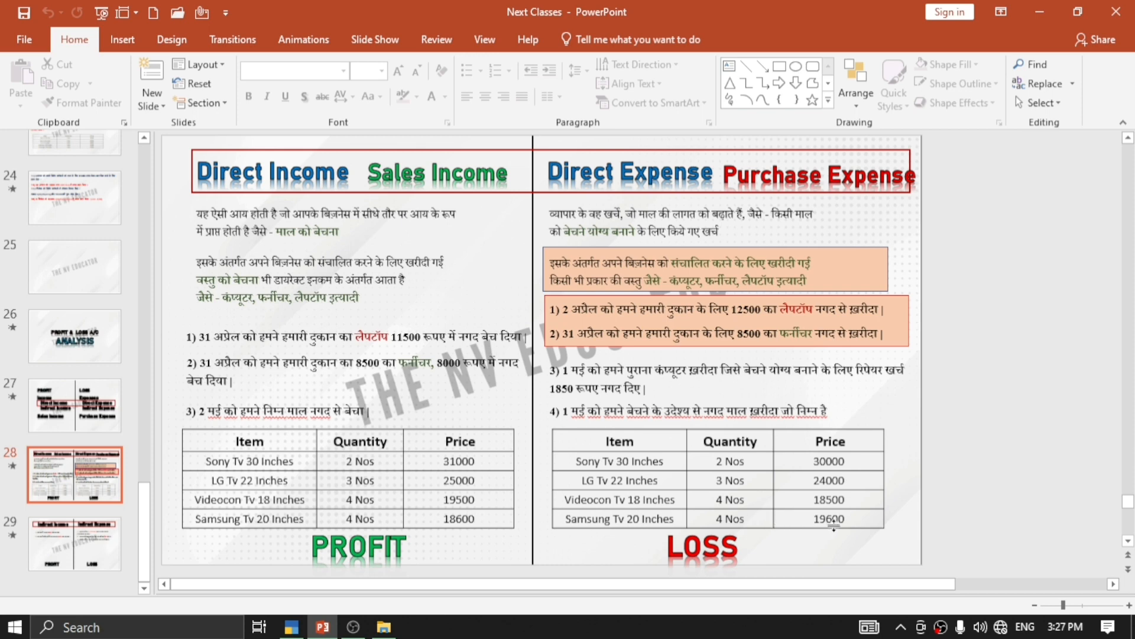
pyautogui.click(471, 528)
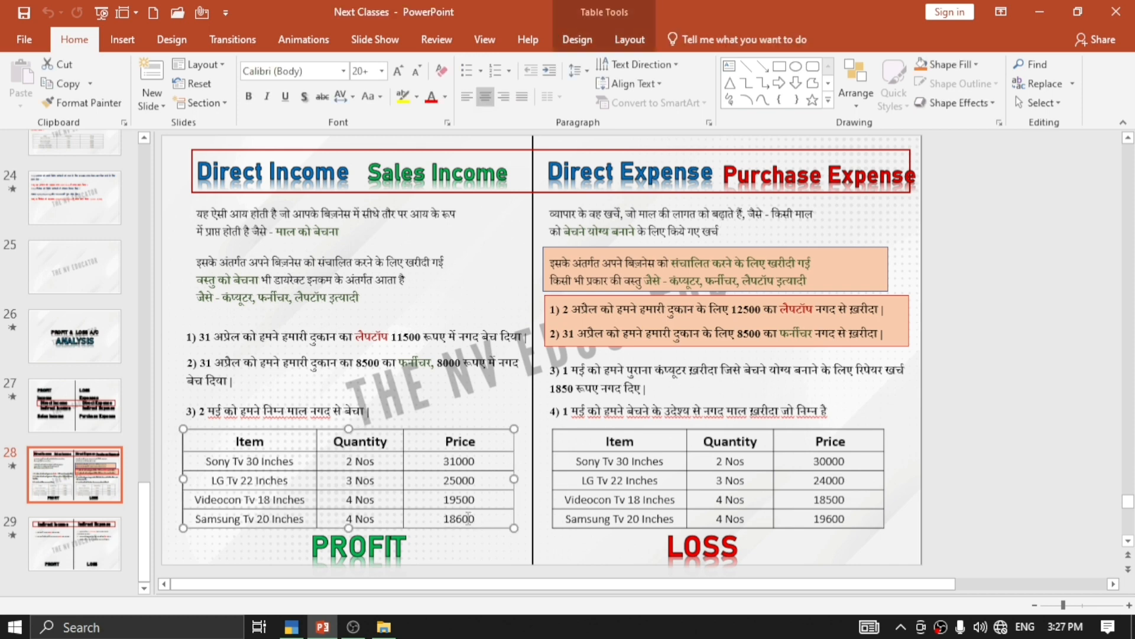
pyautogui.click(455, 519)
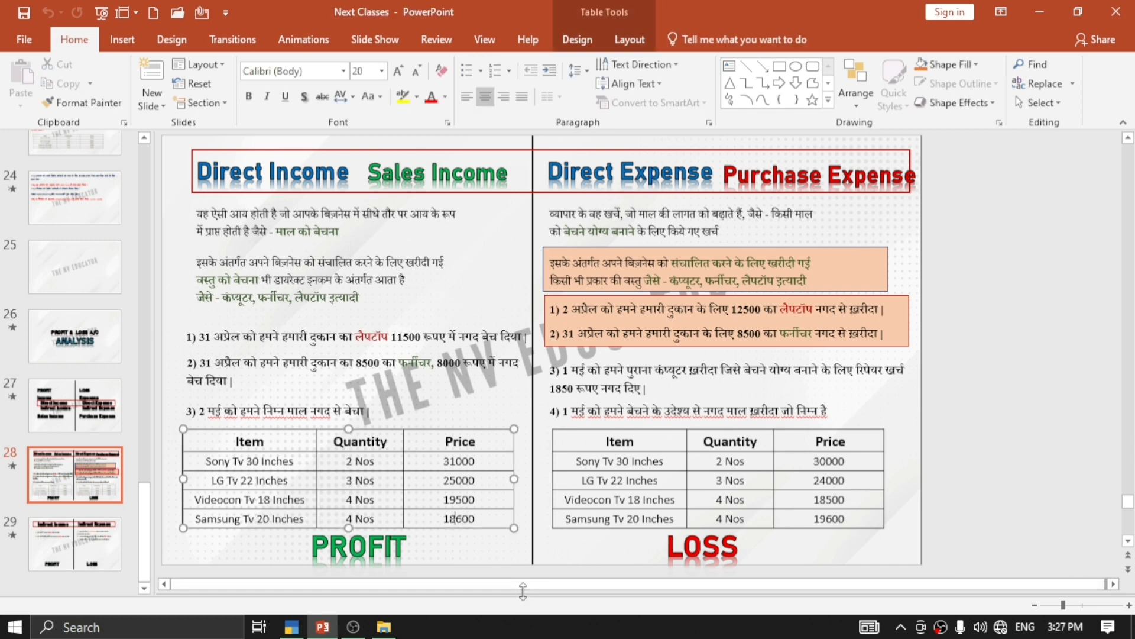
pyautogui.press('BackSpace')
pyautogui.press('Delete')
pyautogui.write('20')
pyautogui.click(1001, 393)
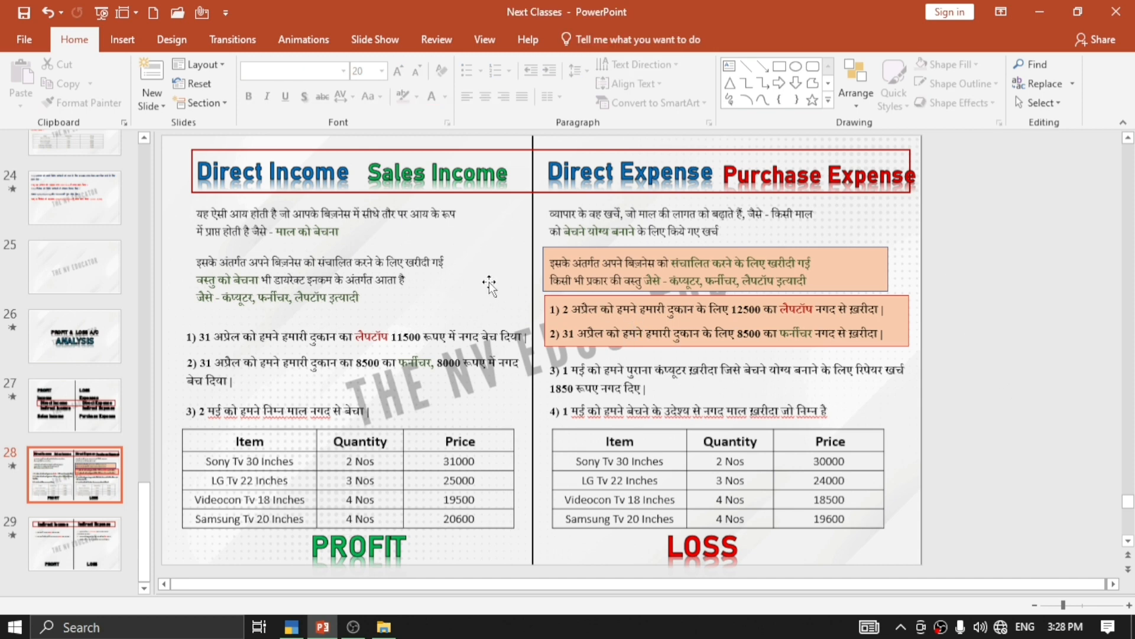
# Step: Switch to TallyPrime, quit the purchase voucher alteration without saving, and bring up a new sales voucher
pyautogui.click(292, 628)
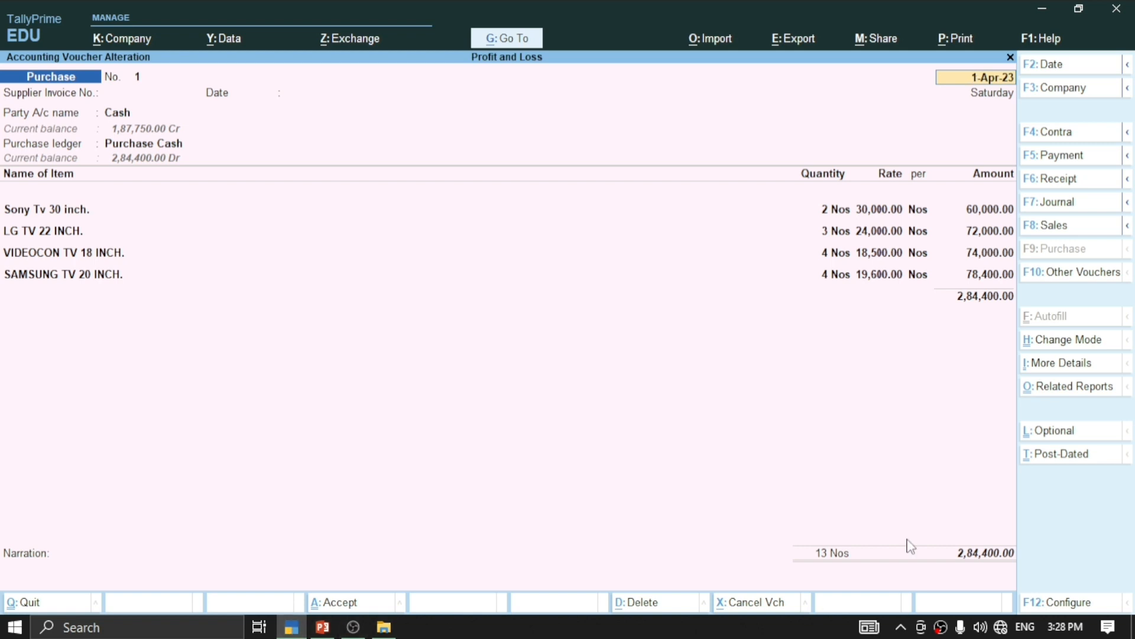
pyautogui.press('F8')
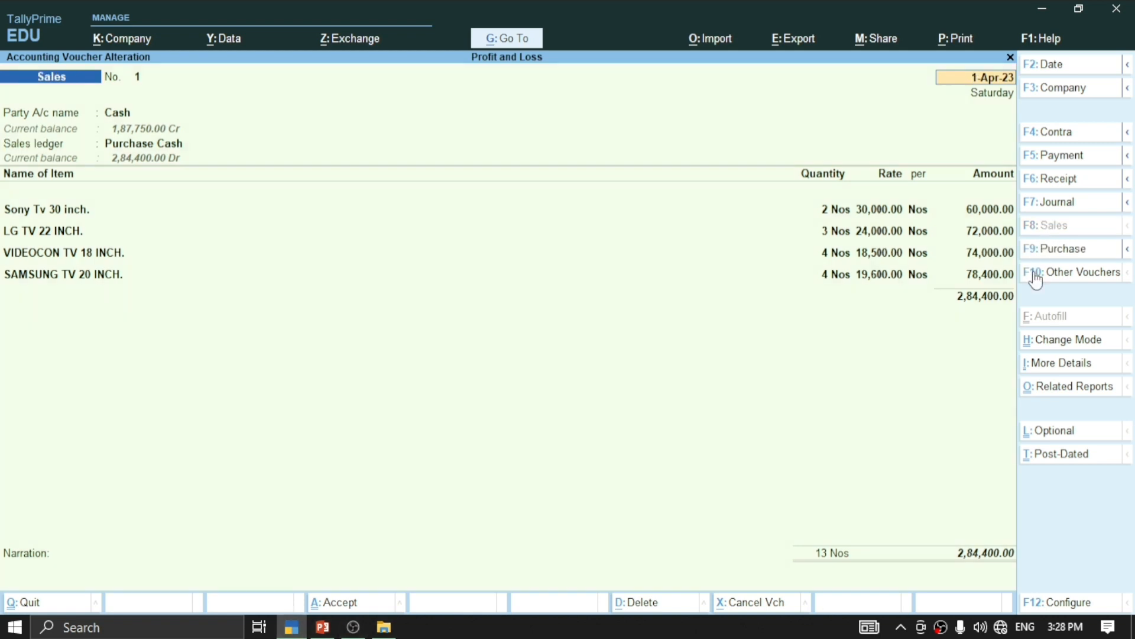
pyautogui.press('Escape')
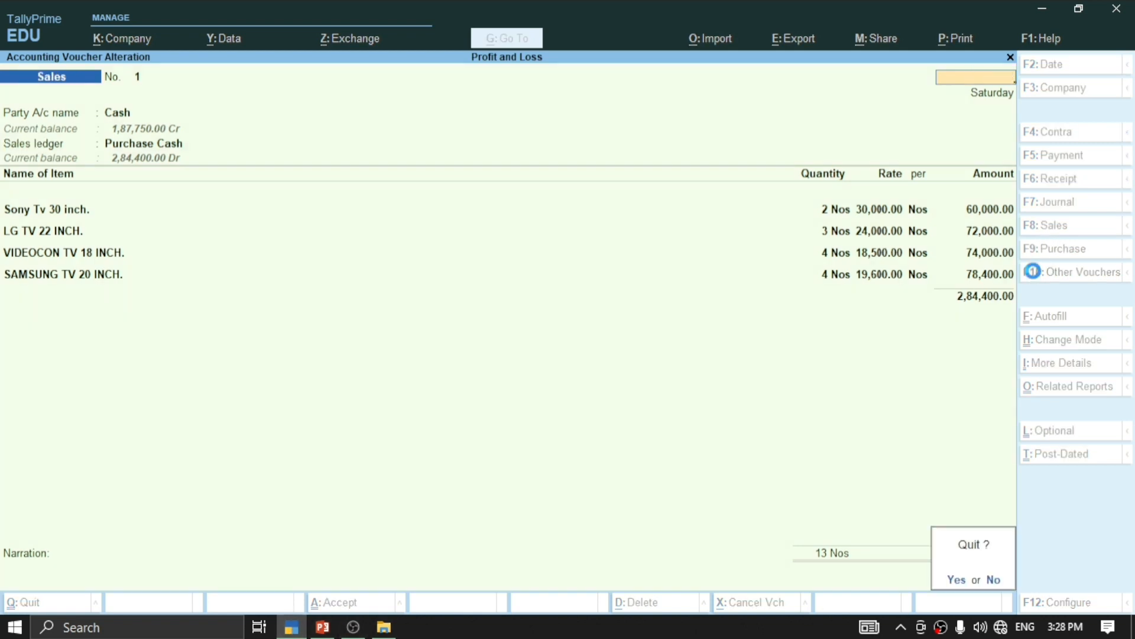
pyautogui.press('Return')
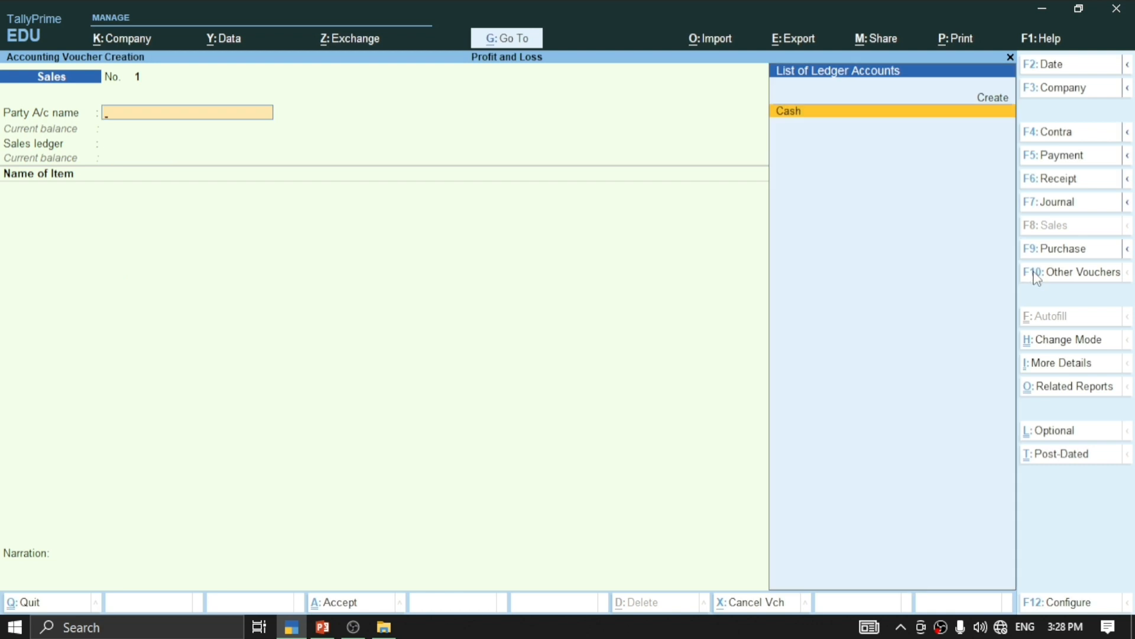
pyautogui.press('Escape')
# Step: Choose Cash as the sales voucher's party, accept blank dispatch and default party details, and start creating a sales ledger
pyautogui.press('Return')
pyautogui.press('Return')
pyautogui.press('Return')
pyautogui.press('Return')
pyautogui.press('Return')
pyautogui.press('Return')
pyautogui.press('Return')
pyautogui.press('Return')
pyautogui.press('Return')
pyautogui.press('Return')
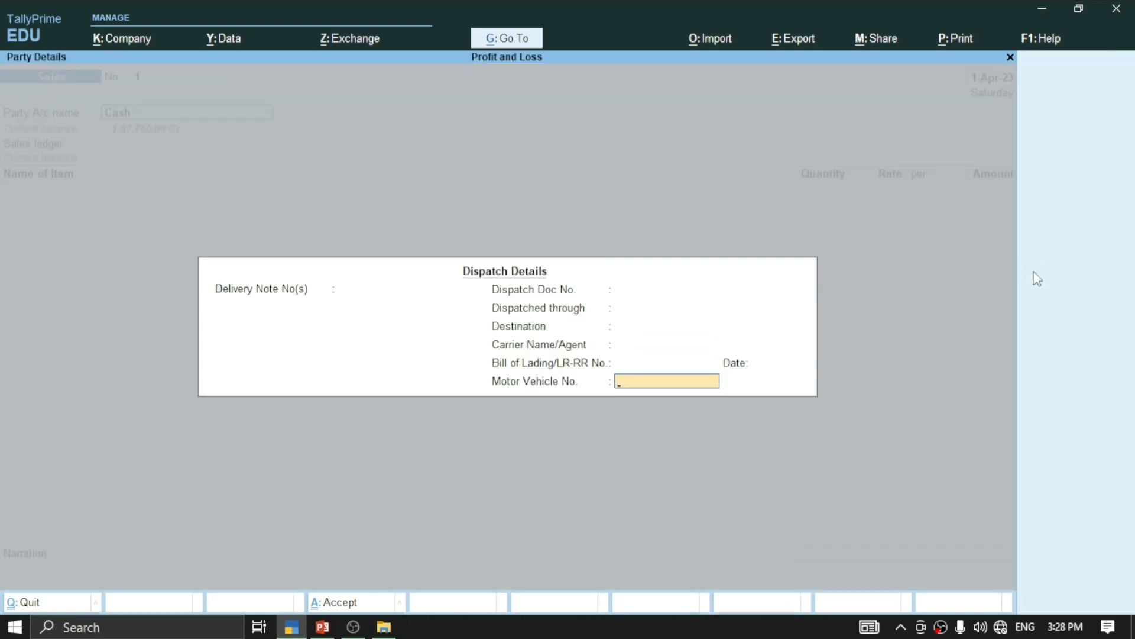
pyautogui.press('Return')
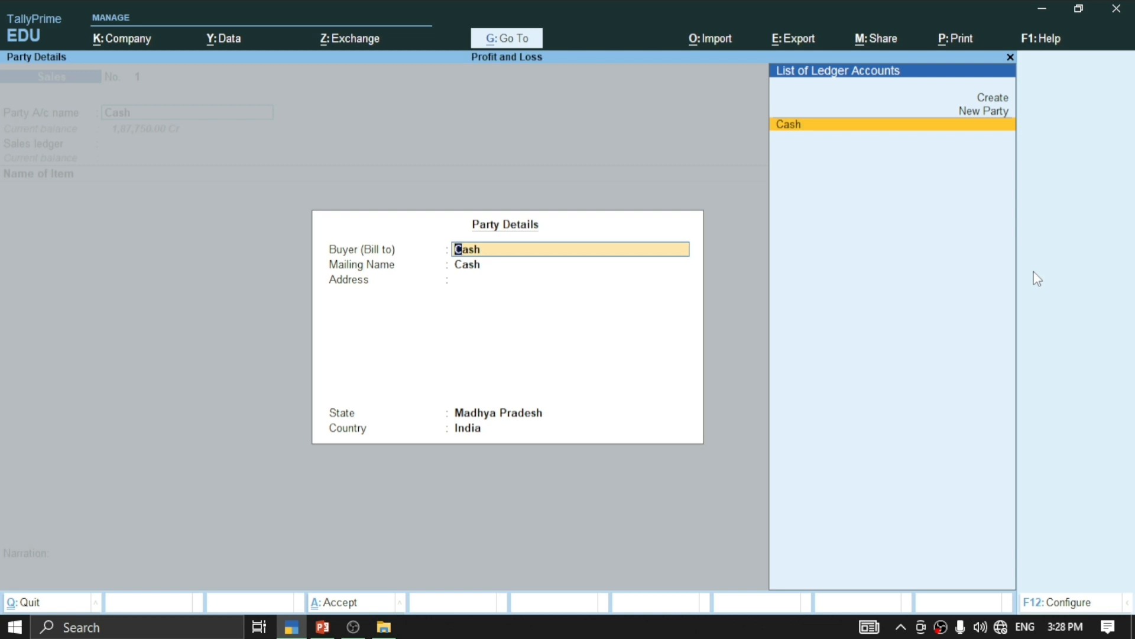
pyautogui.press('Return')
pyautogui.press('Return')
pyautogui.press('Return')
pyautogui.press('Return')
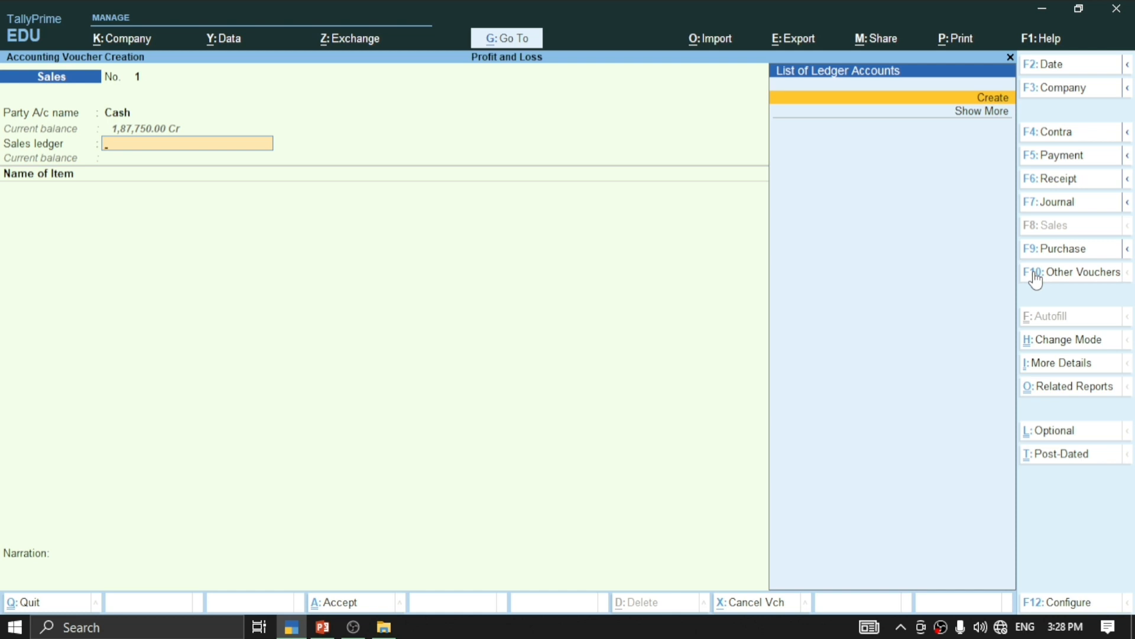
pyautogui.press('Return')
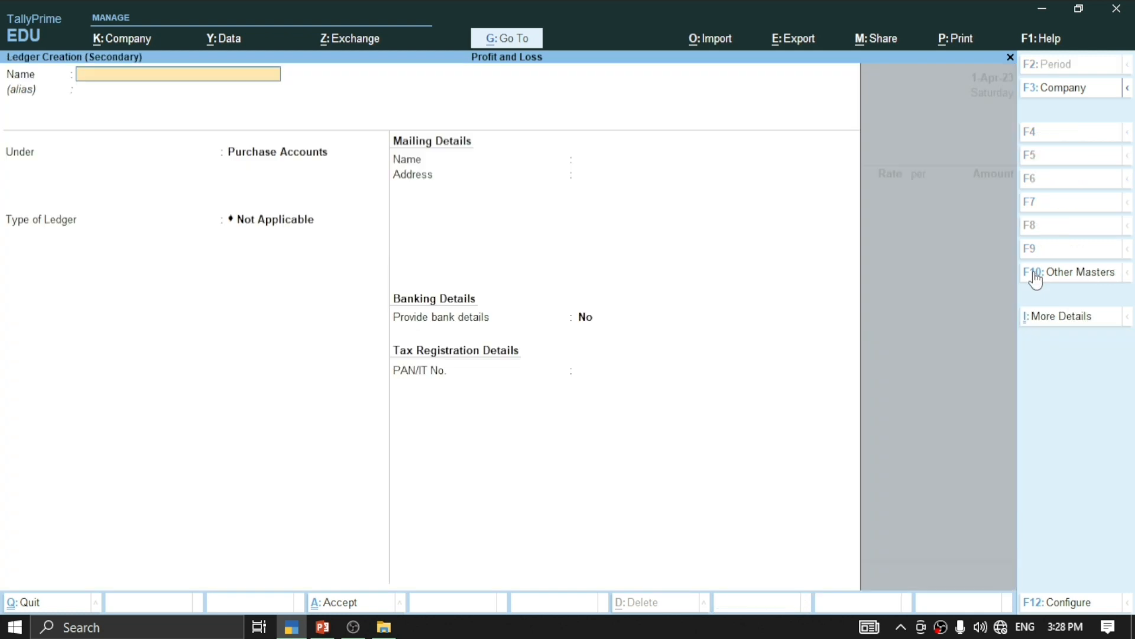
pyautogui.write('MACH')
pyautogui.press('BackSpace')
pyautogui.press('BackSpace')
pyautogui.press('BackSpace')
pyautogui.press('BackSpace')
pyautogui.write('SALE CRE')
pyautogui.press('BackSpace')
pyautogui.press('BackSpace')
pyautogui.press('BackSpace')
pyautogui.press('BackSpace')
pyautogui.press('BackSpace')
pyautogui.press('BackSpace')
pyautogui.press('BackSpace')
pyautogui.press('BackSpace')
# Step: Name the new ledger Sales Cash, place it under Sales Accounts, and save it into the voucher
pyautogui.write('Sales Cah')
pyautogui.press('BackSpace')
pyautogui.write('sh')
pyautogui.press('Return')
pyautogui.press('Return')
pyautogui.write('Sale')
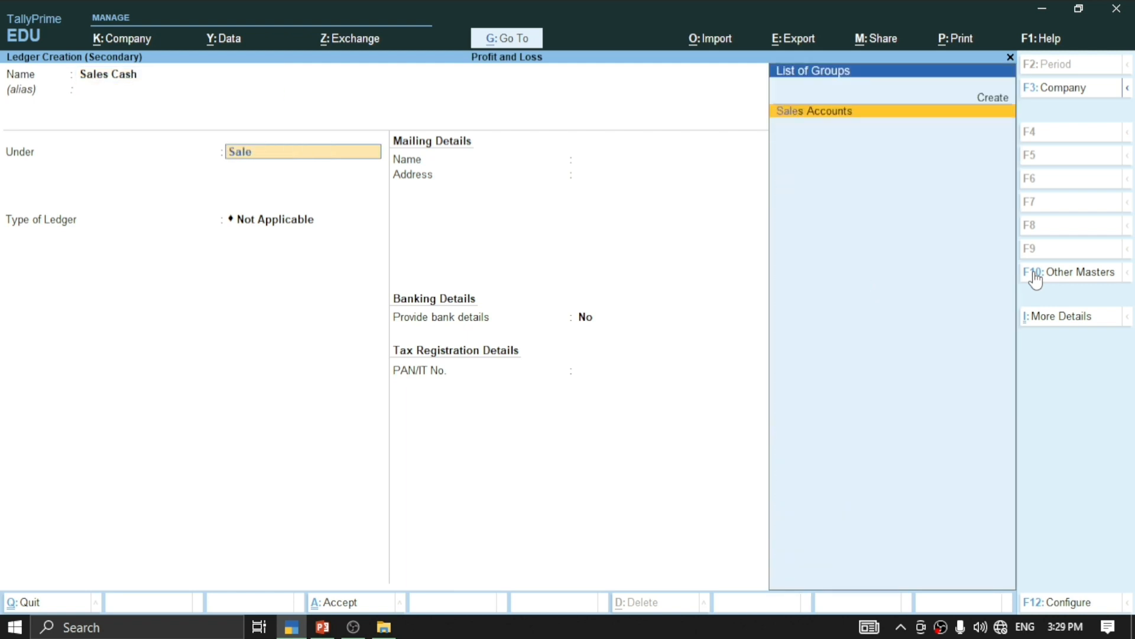
pyautogui.press('Return')
pyautogui.hotkey('ctrl', 'a')
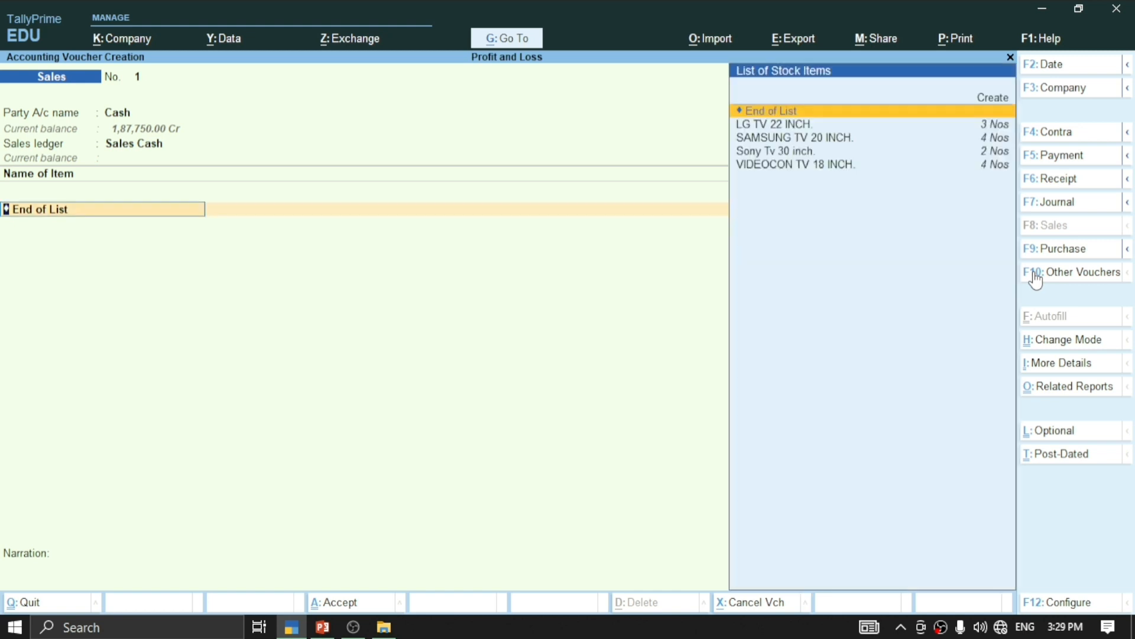
# Step: Check the sales table on the PowerPoint slide and add Sony Tv 30 inch. to the voucher, 2 Nos at 31000 each
pyautogui.click(322, 627)
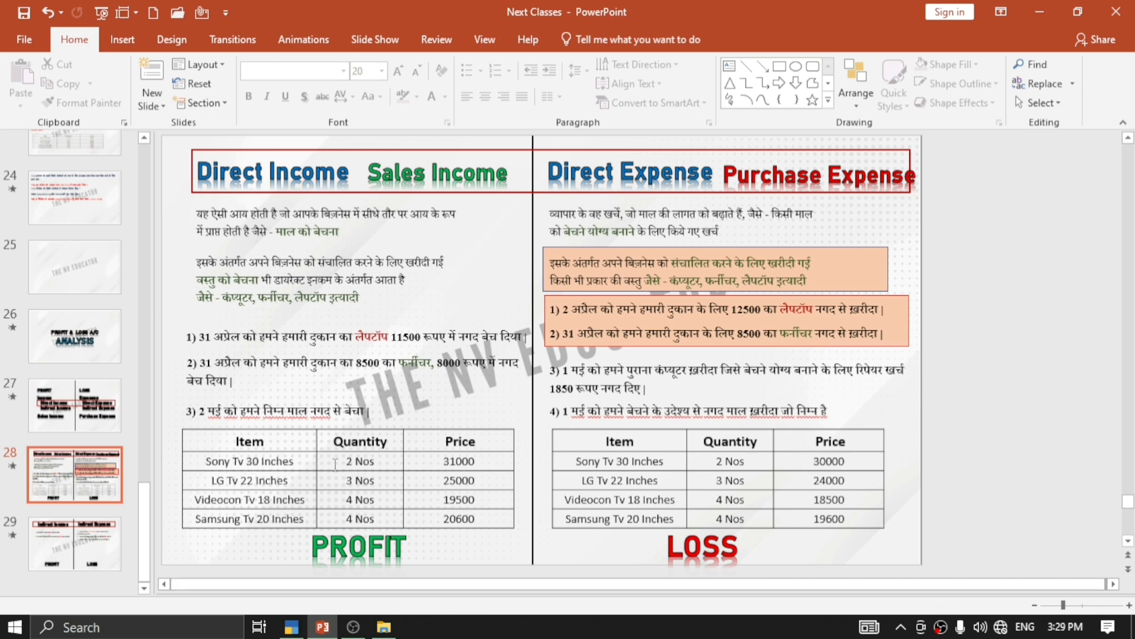
pyautogui.click(291, 627)
pyautogui.write('Son')
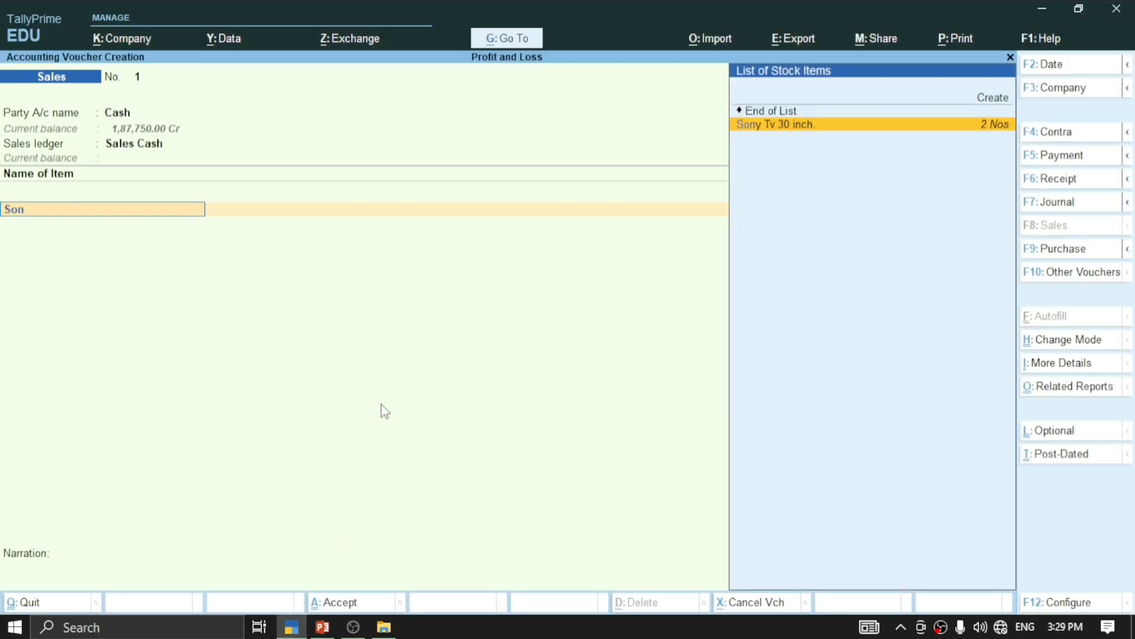
pyautogui.press('Return')
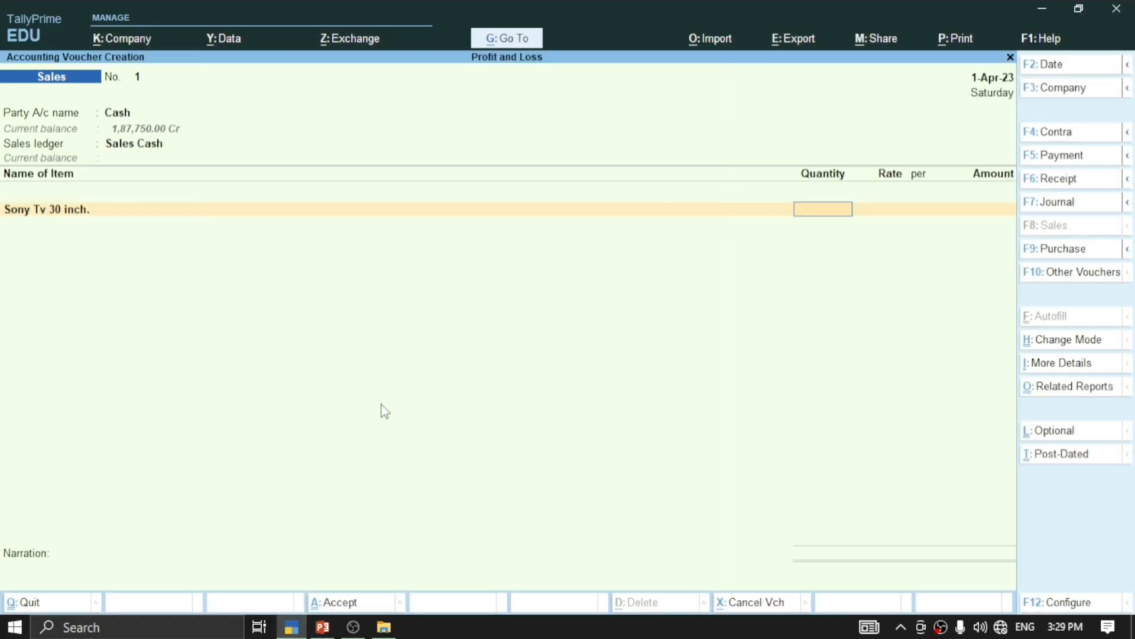
pyautogui.write('2')
pyautogui.press('Return')
pyautogui.write('31000')
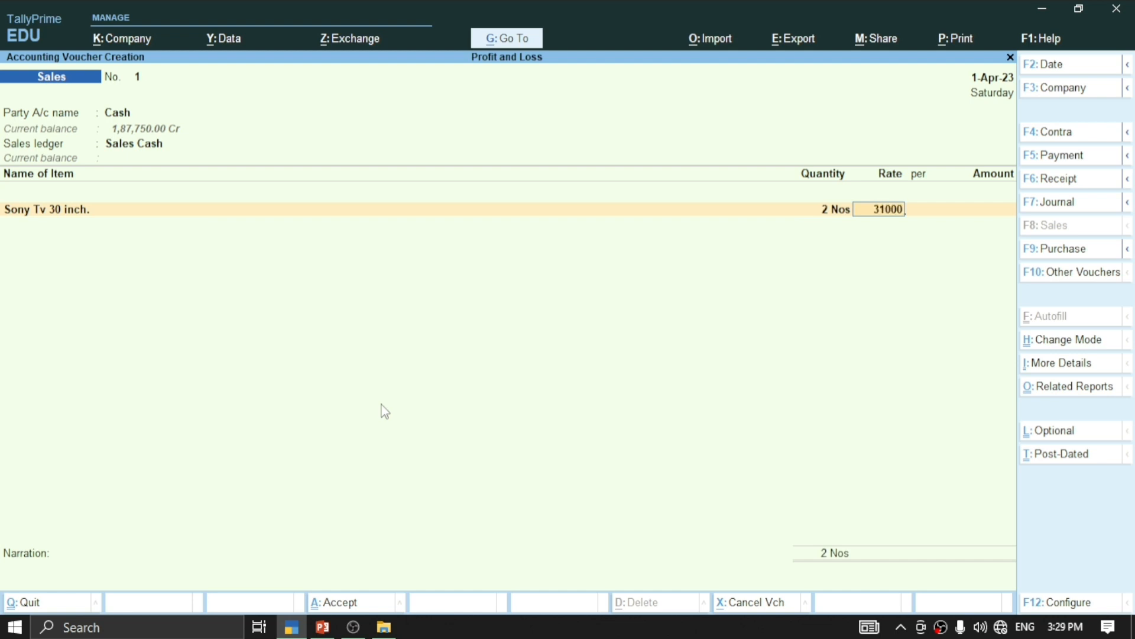
pyautogui.press('Return')
pyautogui.press('Return')
pyautogui.press('Return')
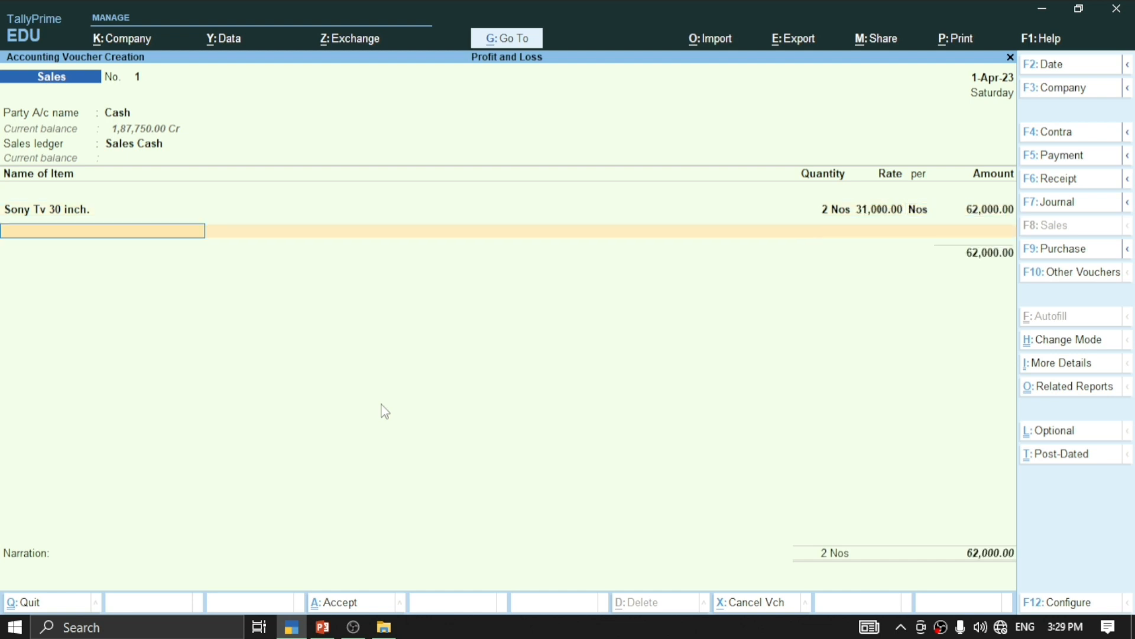
# Step: Check the remaining TV sales on the slide, end the voucher's item and ledger lists, and save it with no narration
pyautogui.click(322, 627)
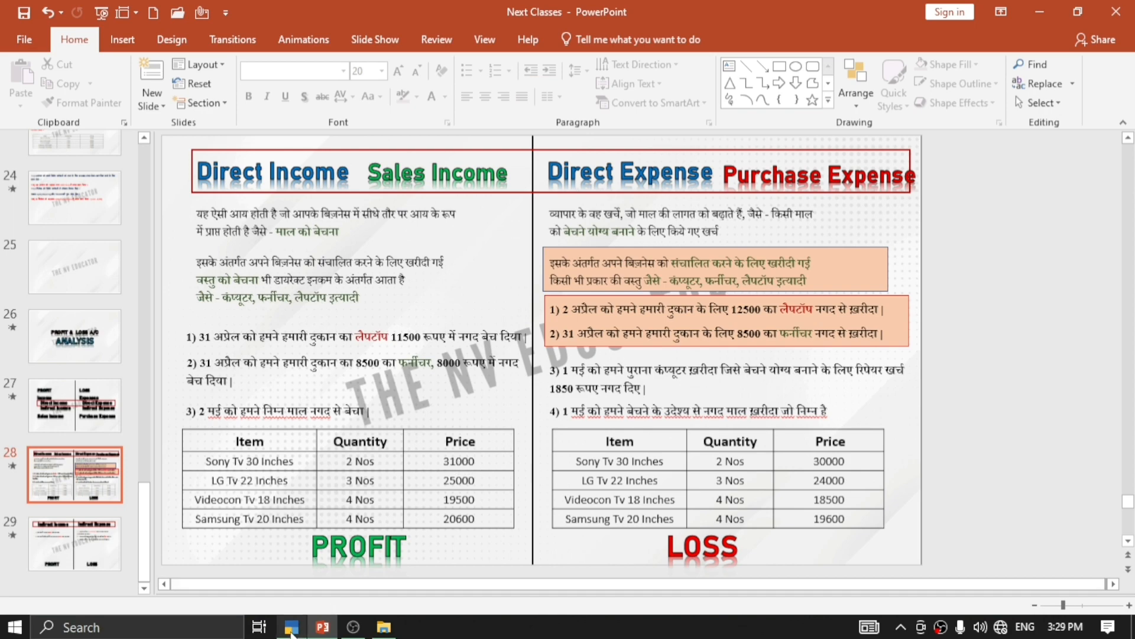
pyautogui.moveTo(292, 625)
pyautogui.click(292, 588)
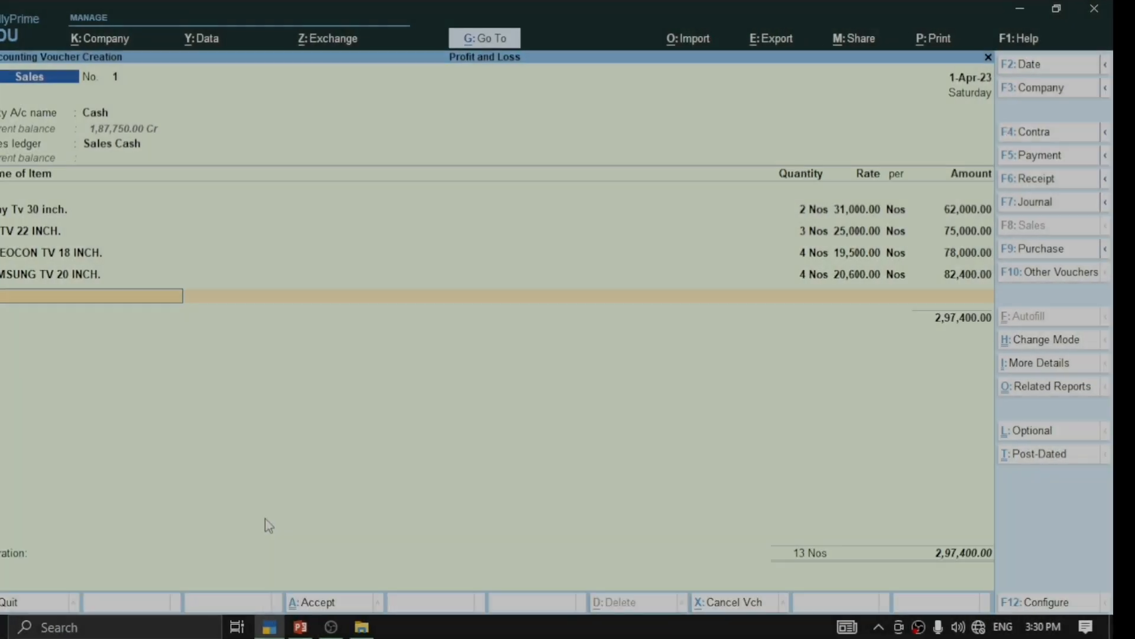
pyautogui.press('Return')
pyautogui.press('Return')
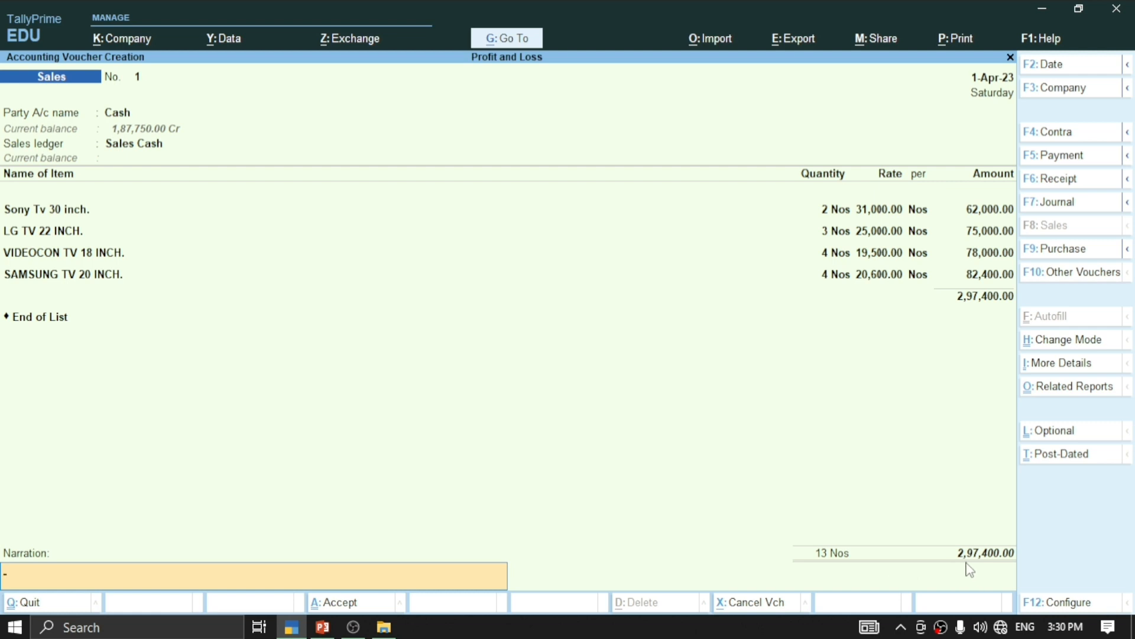
pyautogui.click(328, 632)
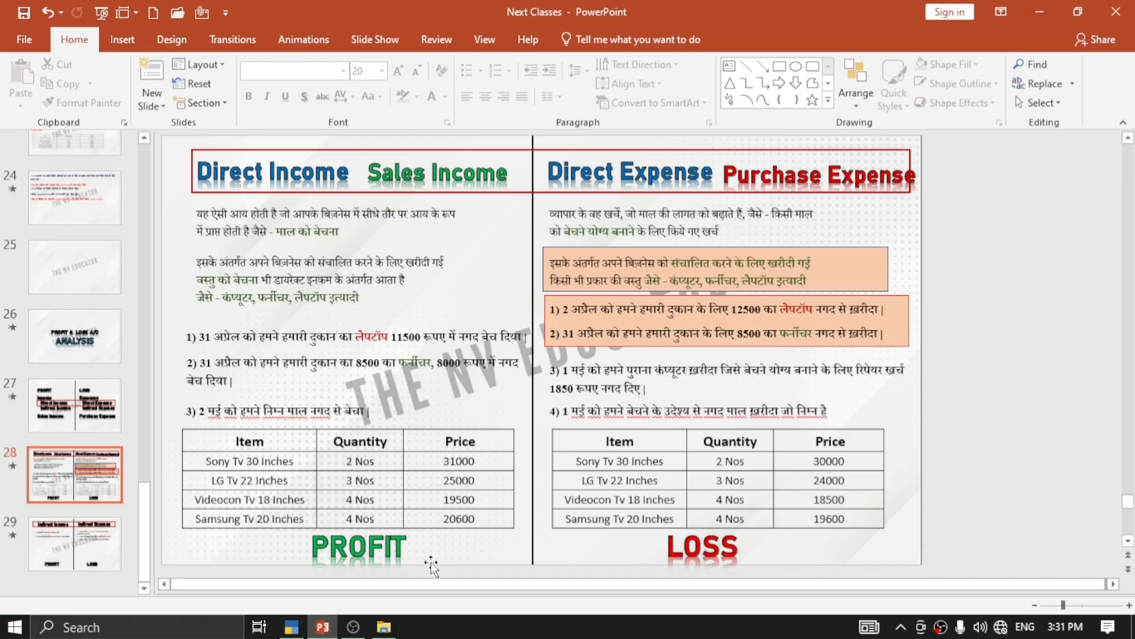
pyautogui.click(307, 631)
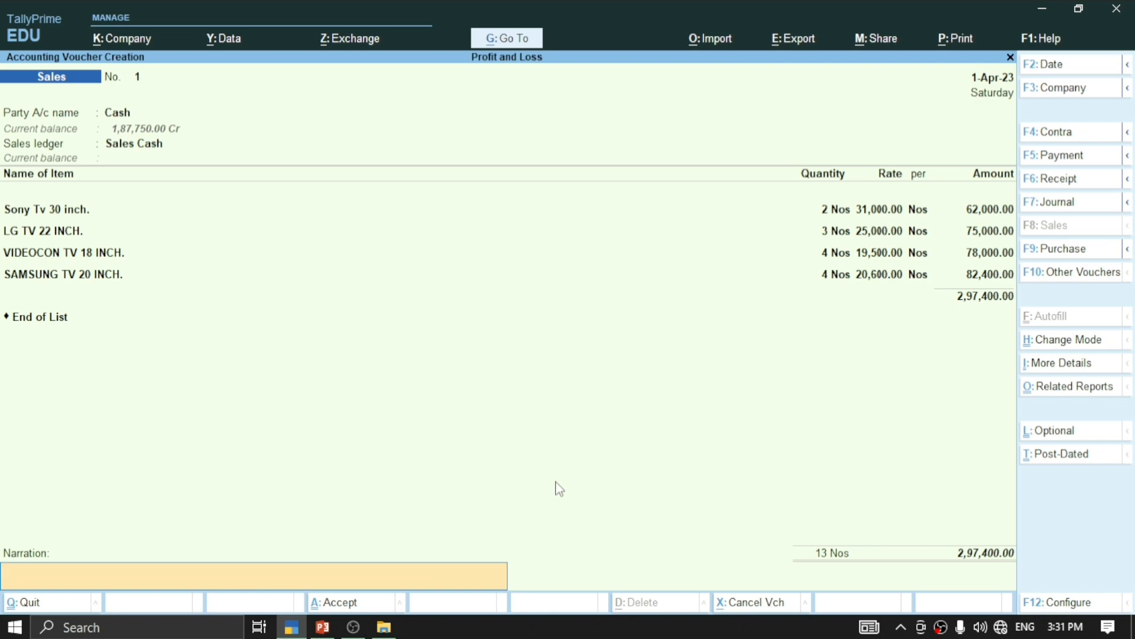
pyautogui.press('Return')
pyautogui.press('Return')
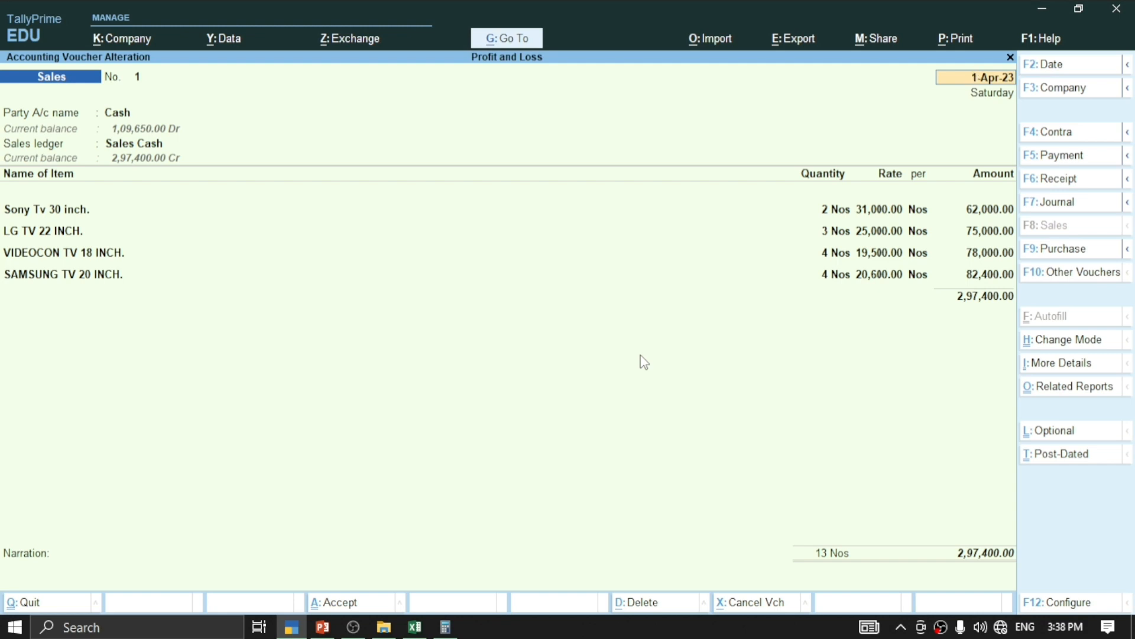
# Step: Quit the reopened sales voucher and the blank one, and open the Profit & Loss A/c report
pyautogui.press('BackSpace')
pyautogui.press('Escape')
pyautogui.press('y')
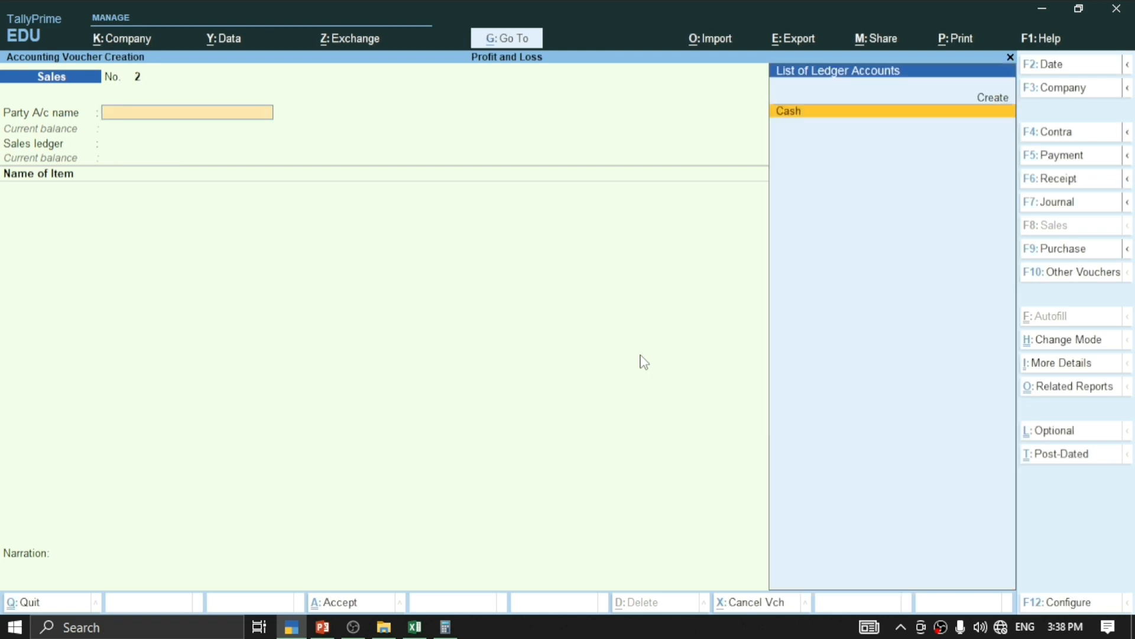
pyautogui.press('Escape')
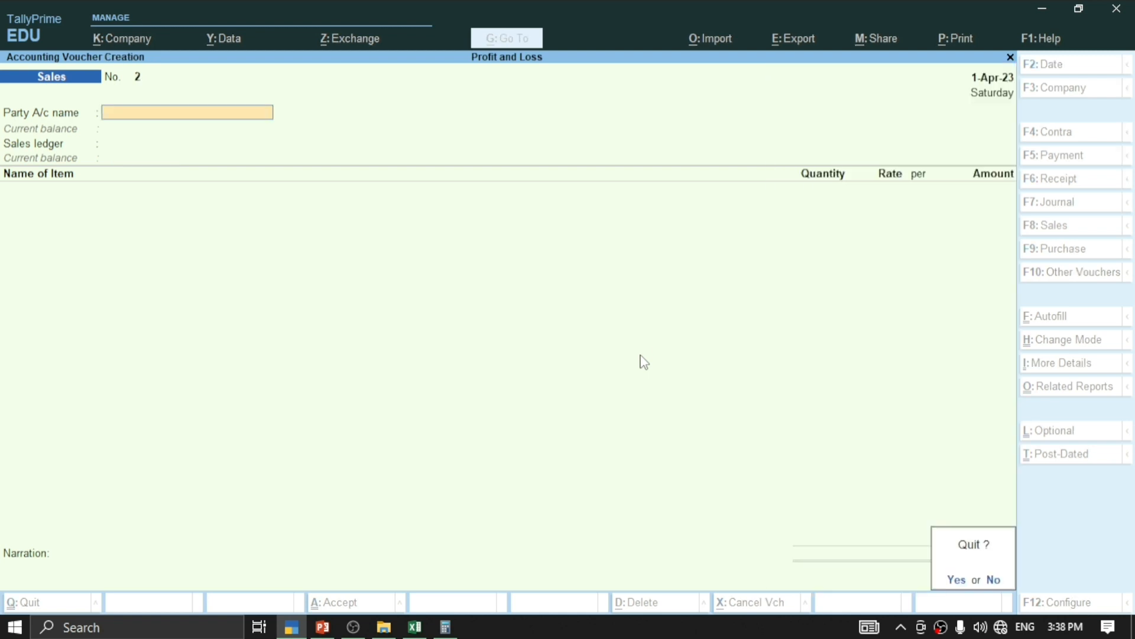
pyautogui.press('y')
pyautogui.press('Down')
pyautogui.press('Down')
pyautogui.press('Down')
pyautogui.press('Down')
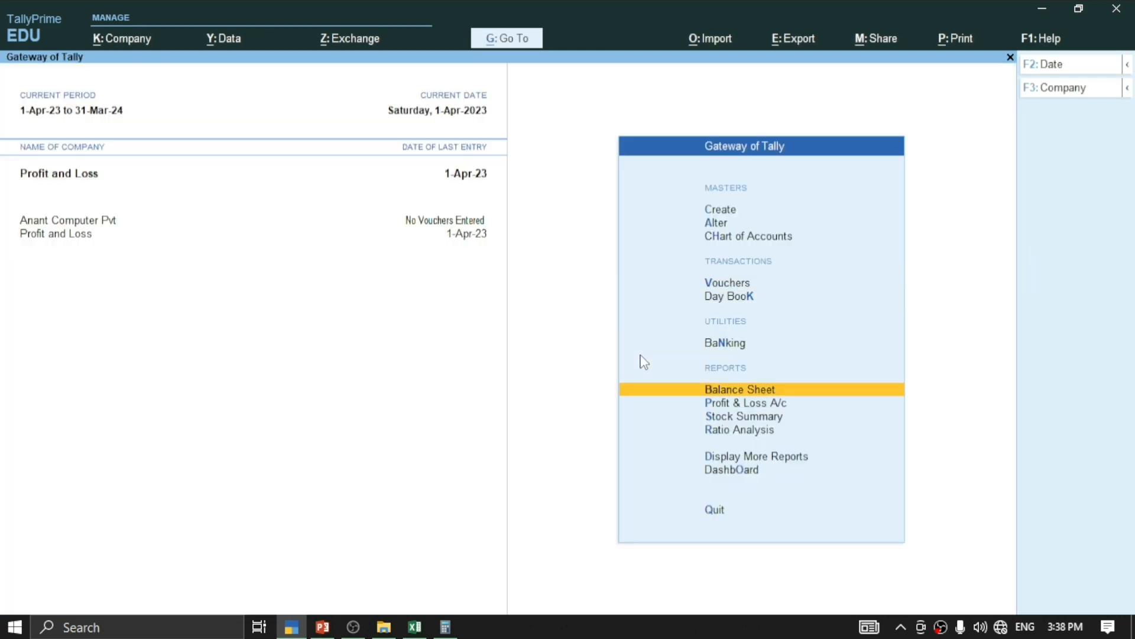
pyautogui.press('Return')
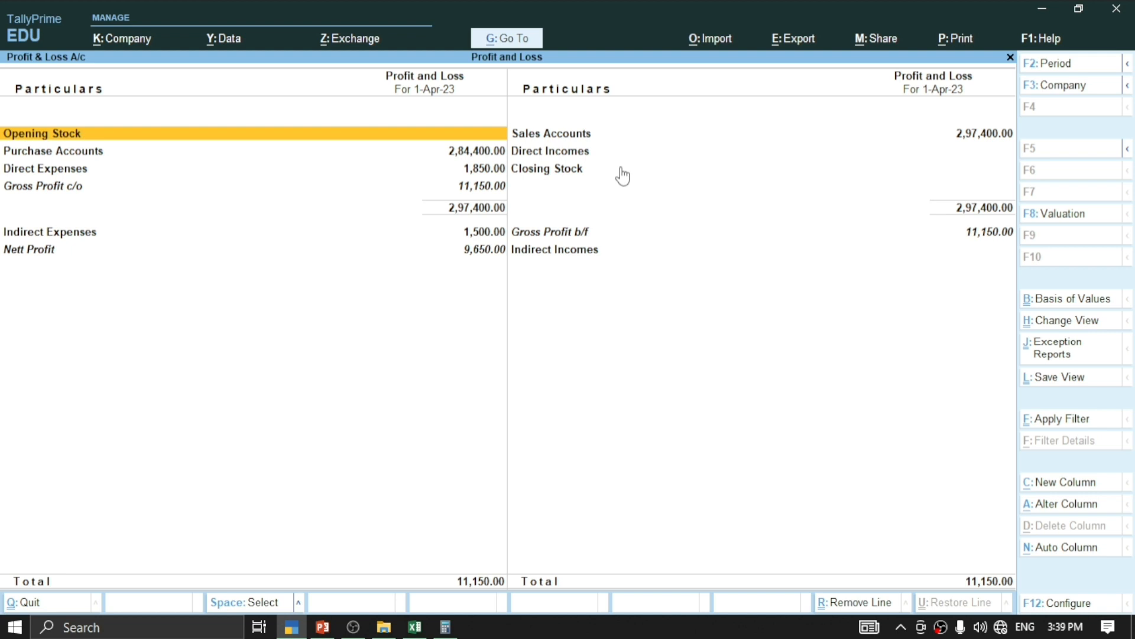
# Step: Examine the sales, direct income, purchase, direct expense and gross profit lines of the Profit & Loss A/c
pyautogui.press('Right')
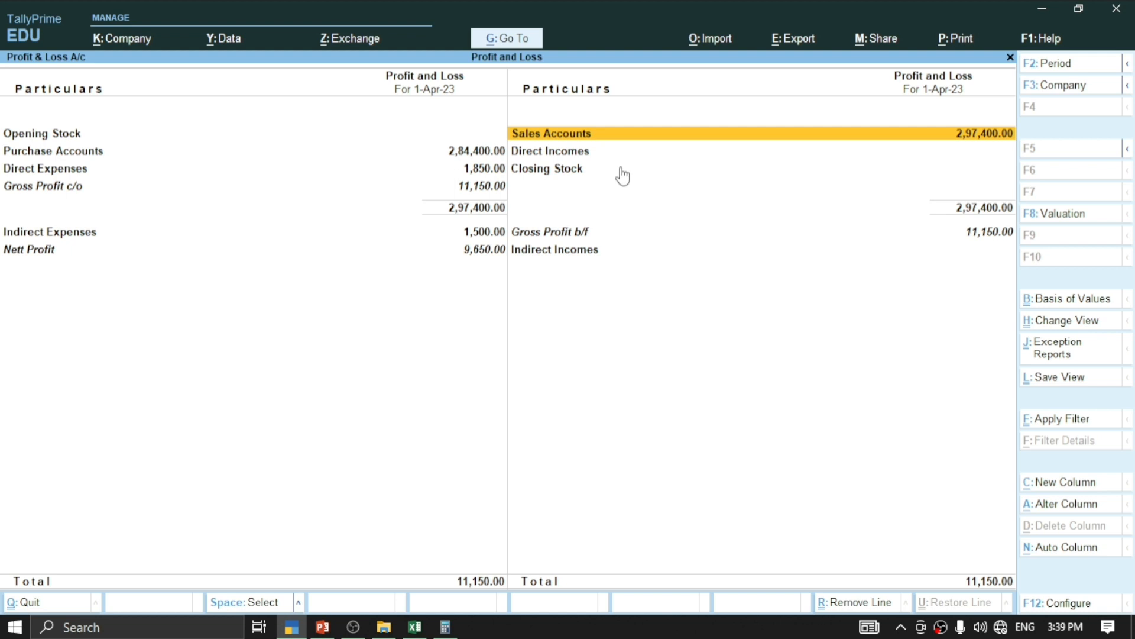
pyautogui.press('Down')
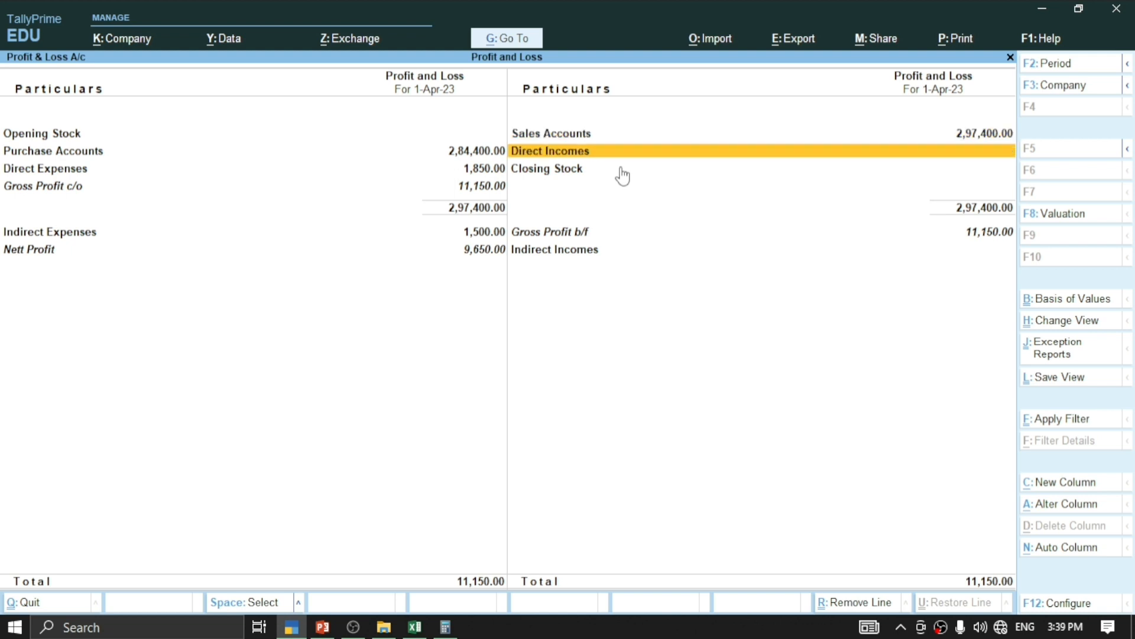
pyautogui.press('Up')
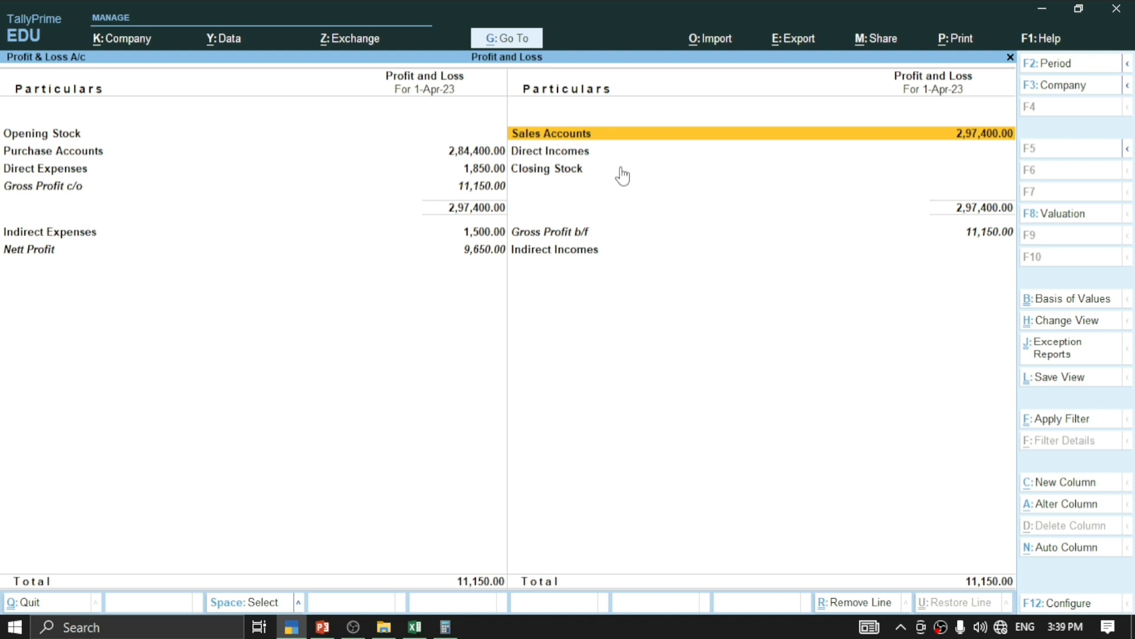
pyautogui.press('Left')
pyautogui.press('Down')
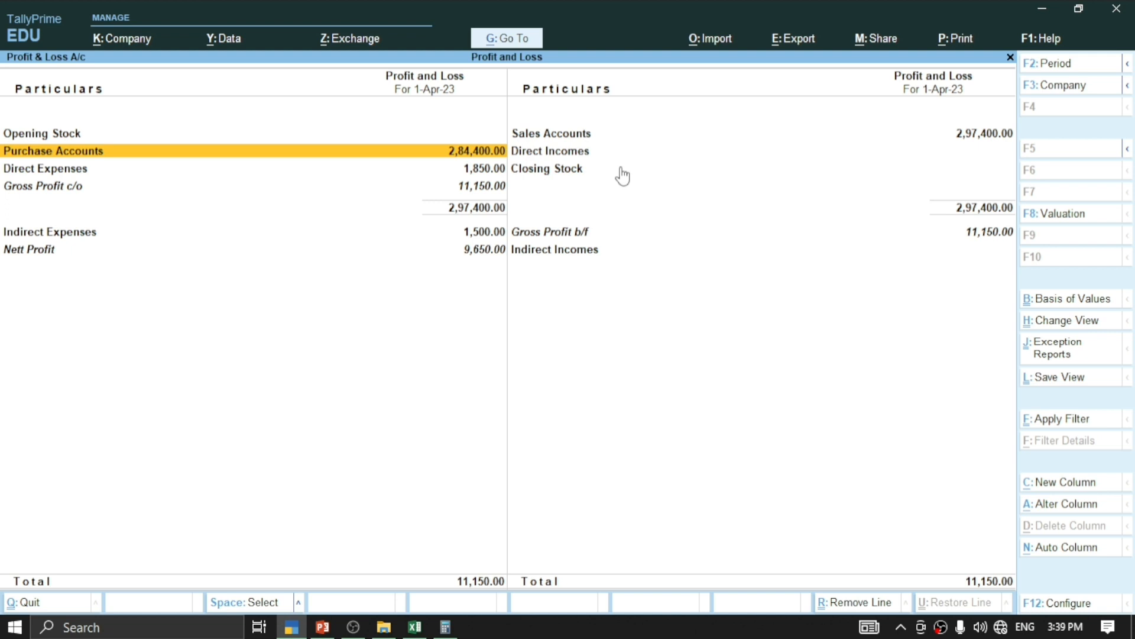
pyautogui.press('Down')
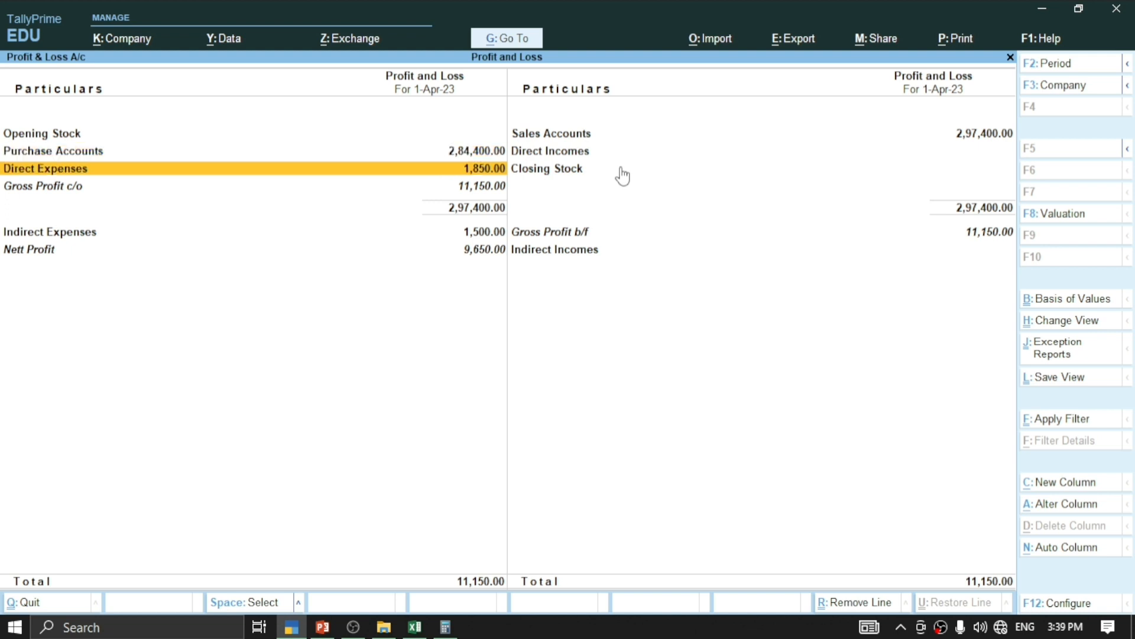
pyautogui.press('Down')
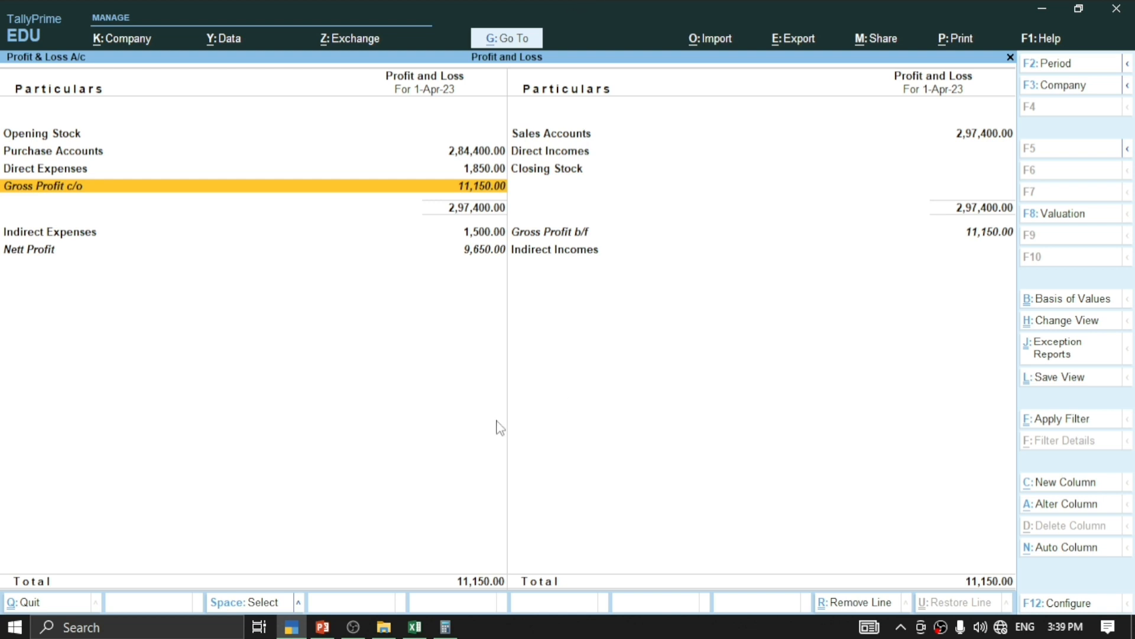
# Step: Switch to Calculator and subtract the purchase amount 284400 from the sales amount 297400
pyautogui.click(453, 628)
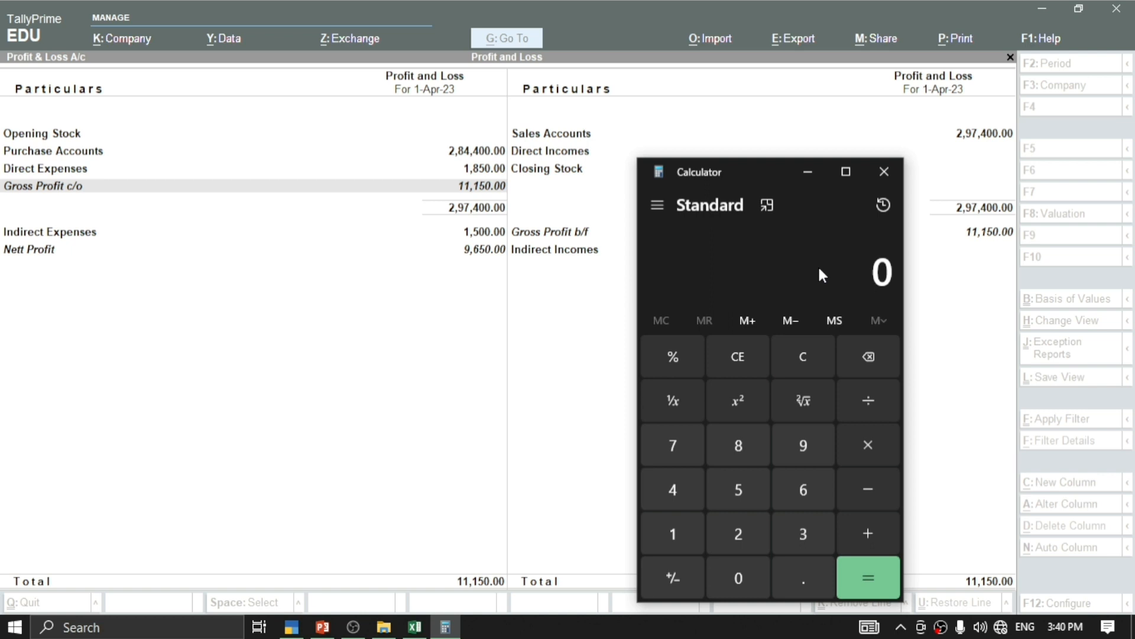
pyautogui.write('2')
pyautogui.write('97,')
pyautogui.write('400')
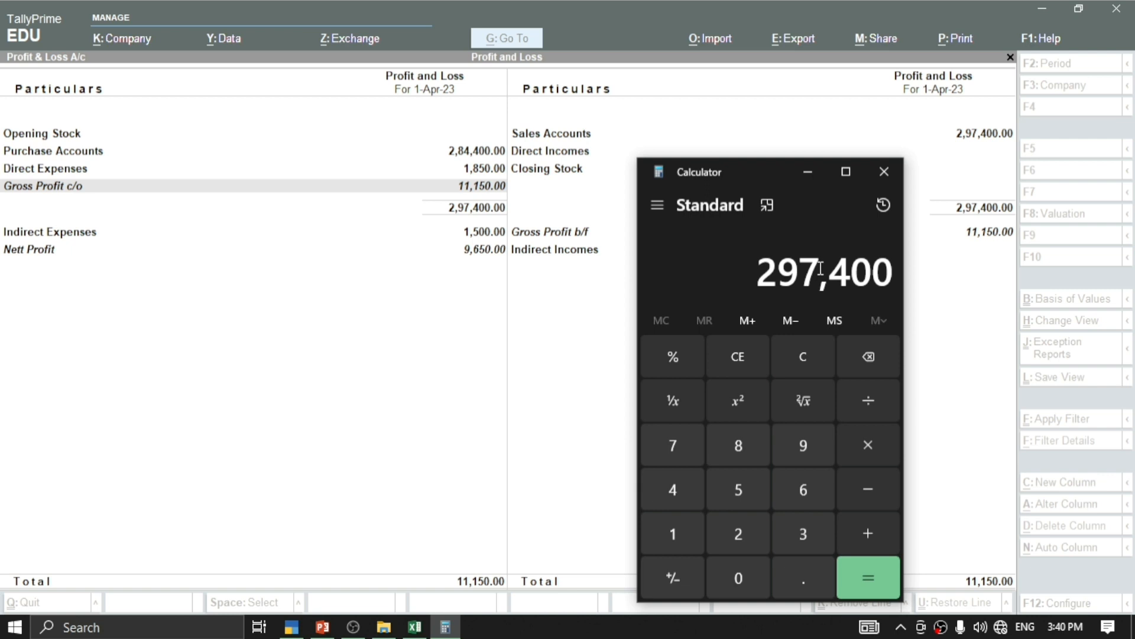
pyautogui.press('-')
pyautogui.write('284')
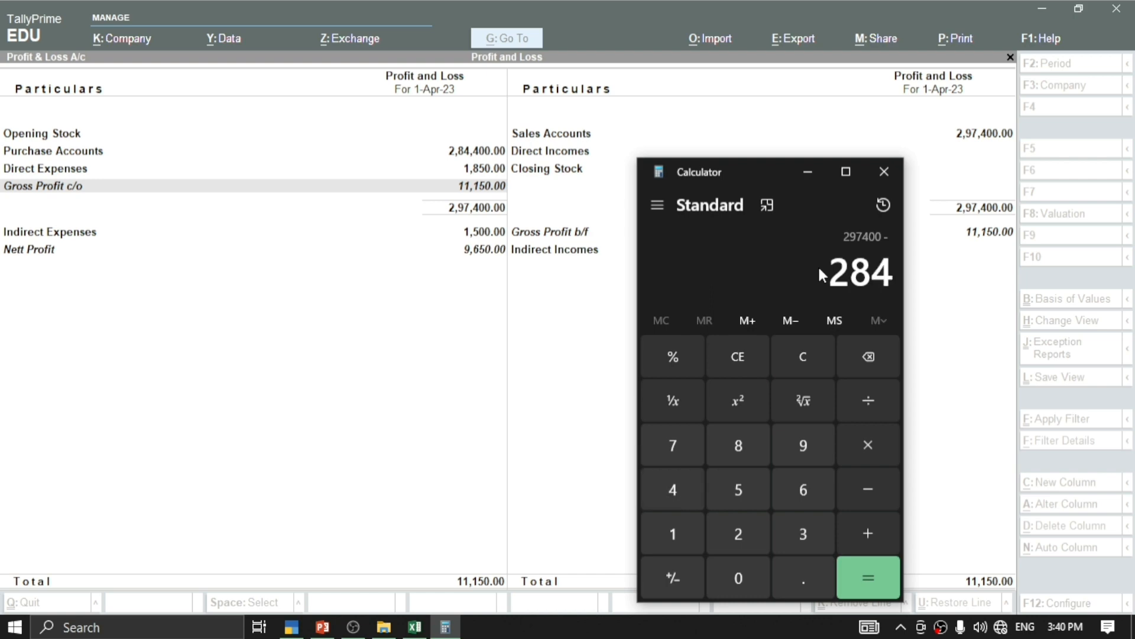
pyautogui.write(',400')
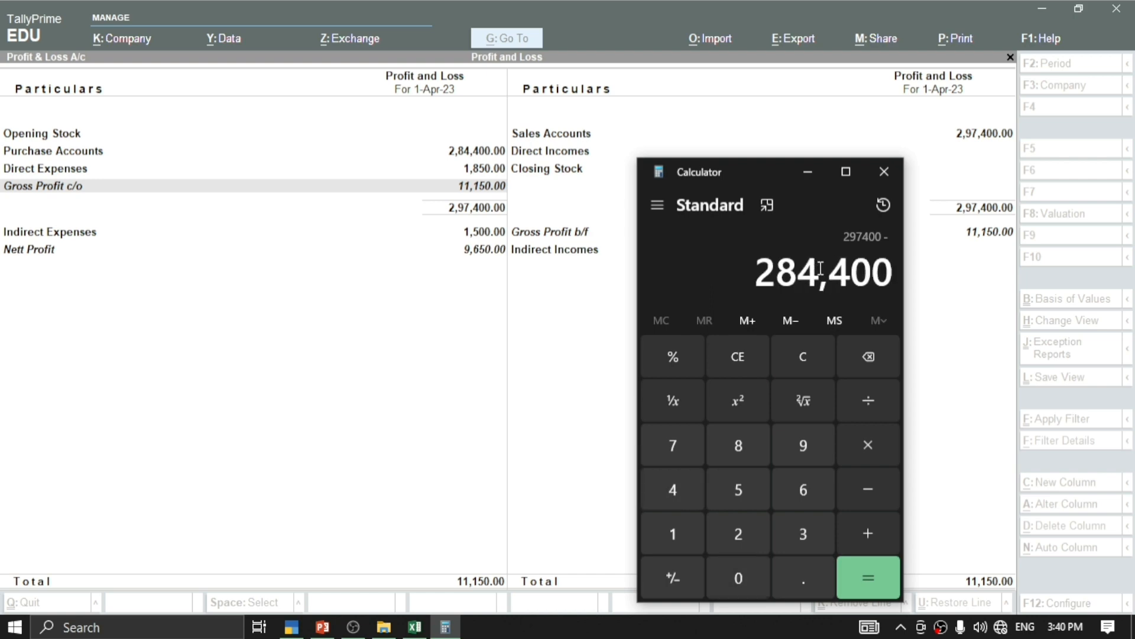
pyautogui.press('Return')
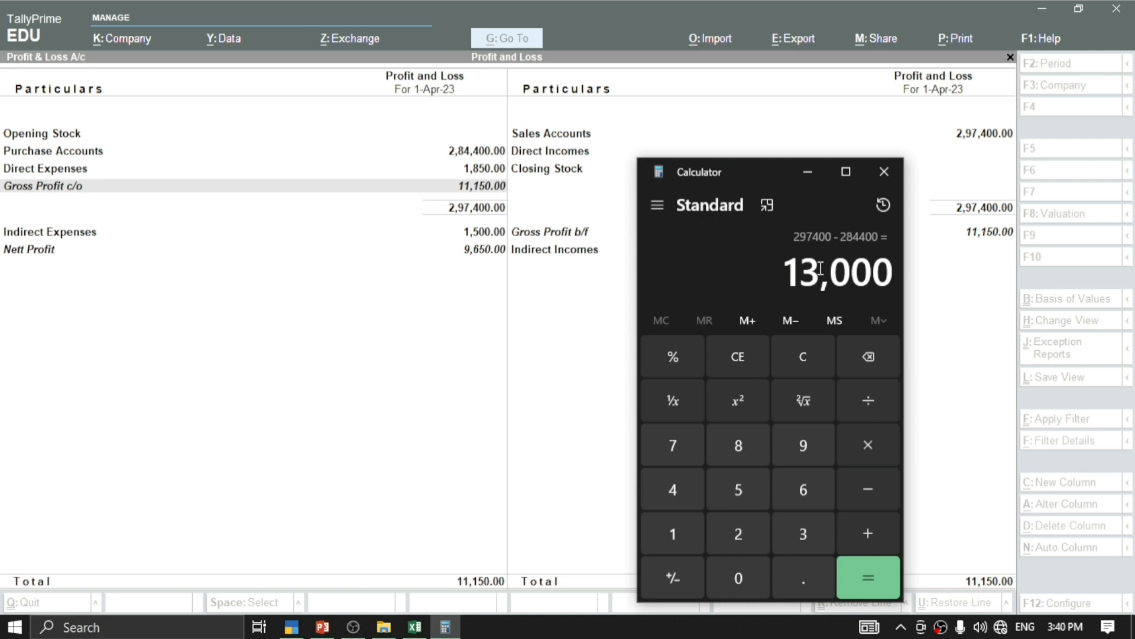
# Step: Subtract the direct expenses of 1850 and the indirect expenses of 1500 from the result, and select the report's Nett Profit line
pyautogui.press('-')
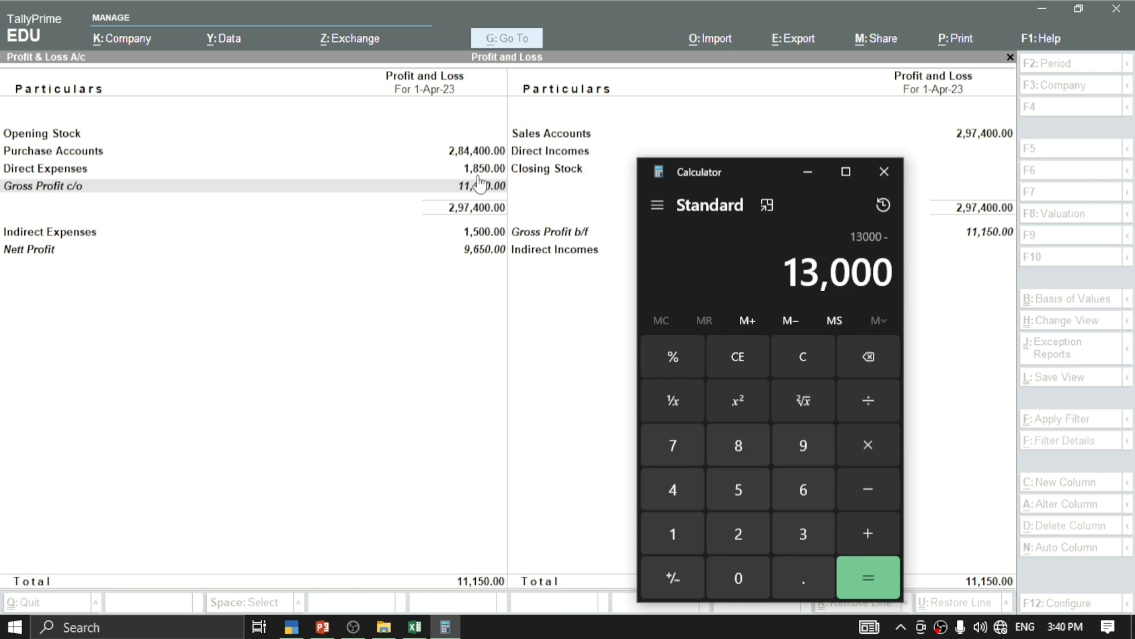
pyautogui.write('1,850')
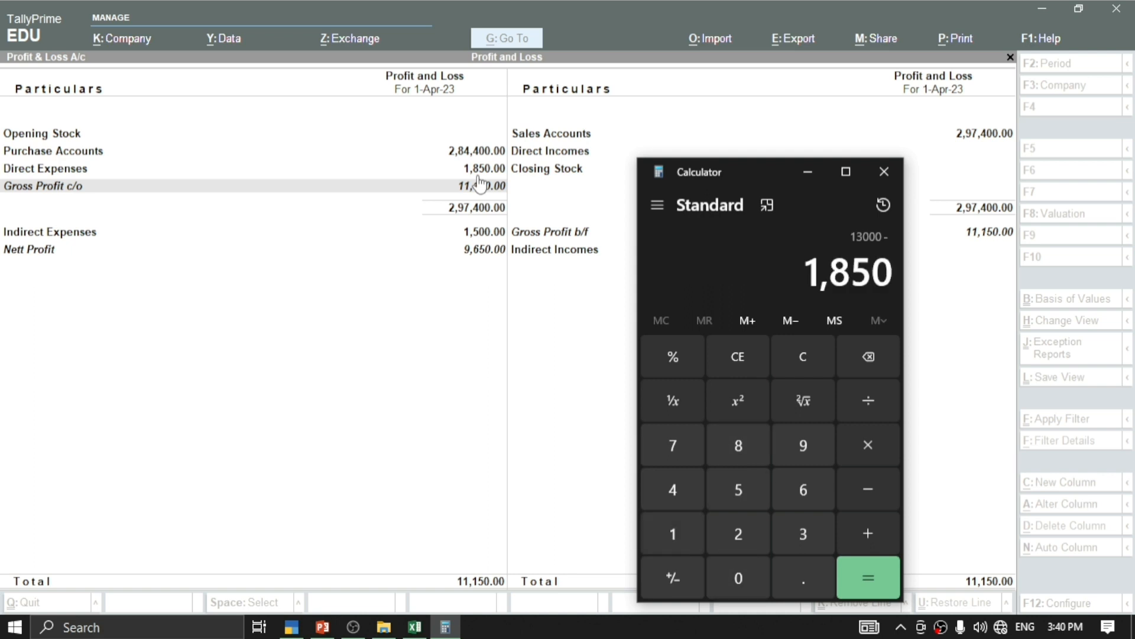
pyautogui.press('Return')
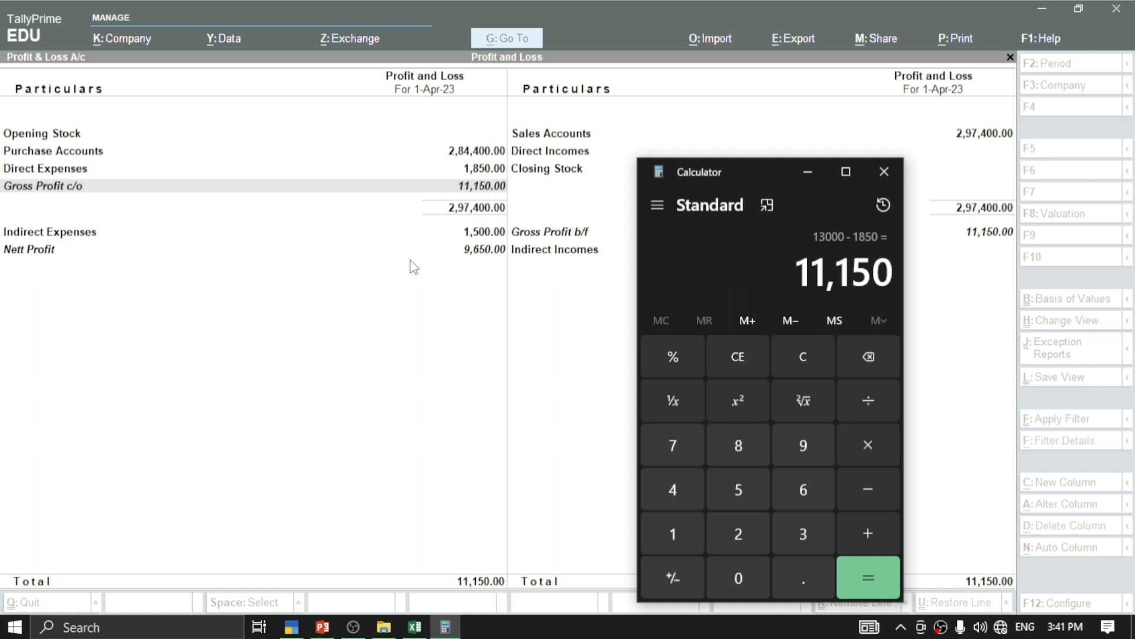
pyautogui.press('-')
pyautogui.write('1500')
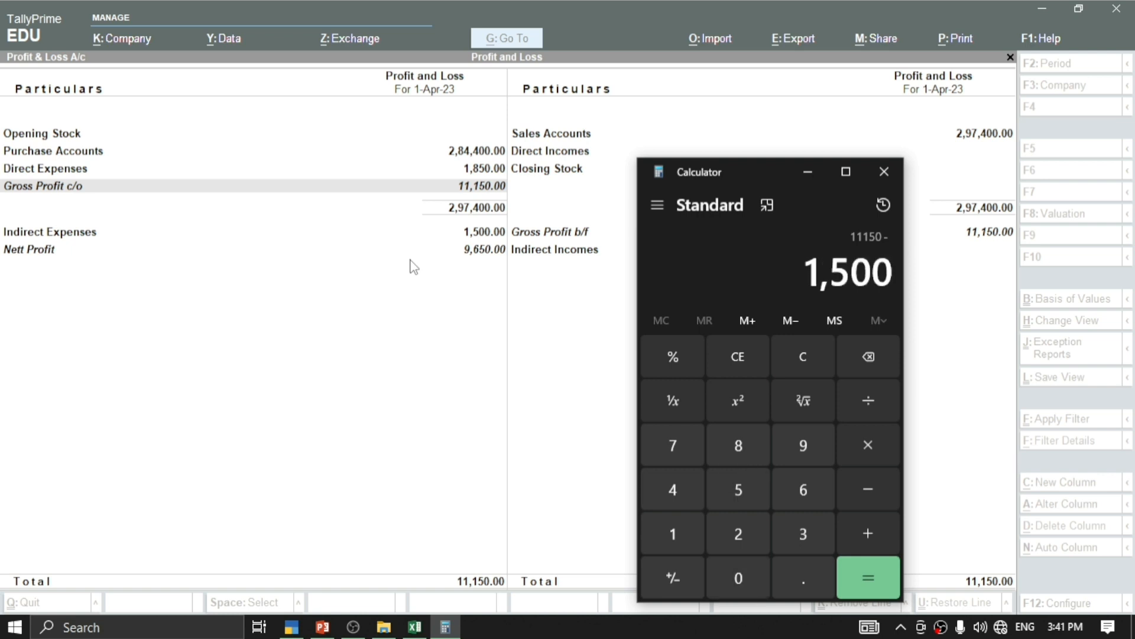
pyautogui.press('Return')
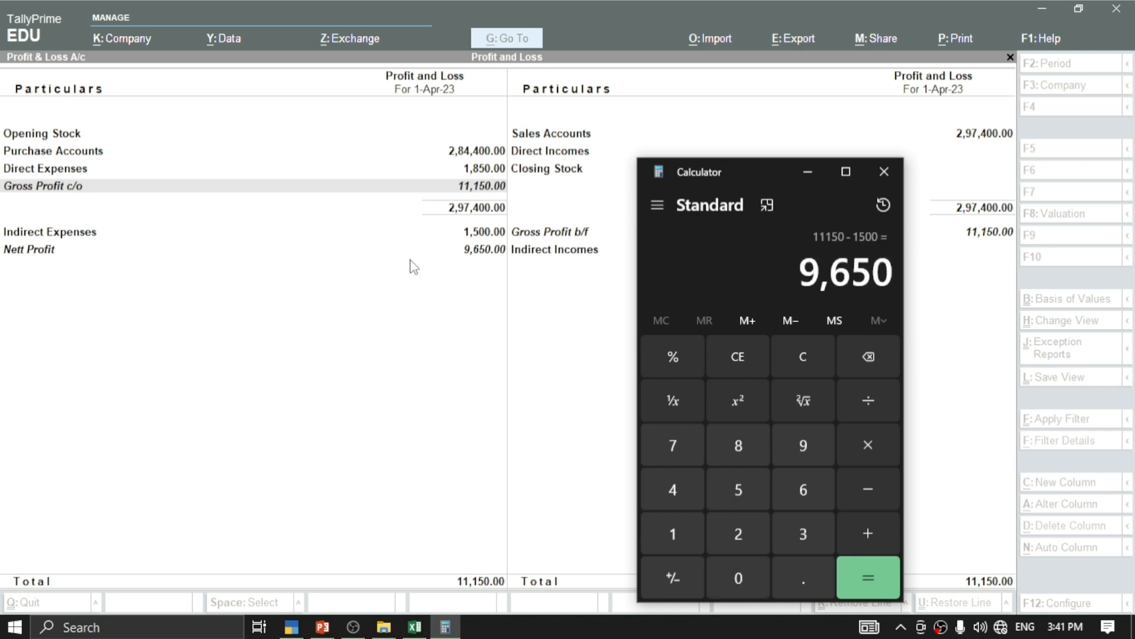
pyautogui.click(498, 251)
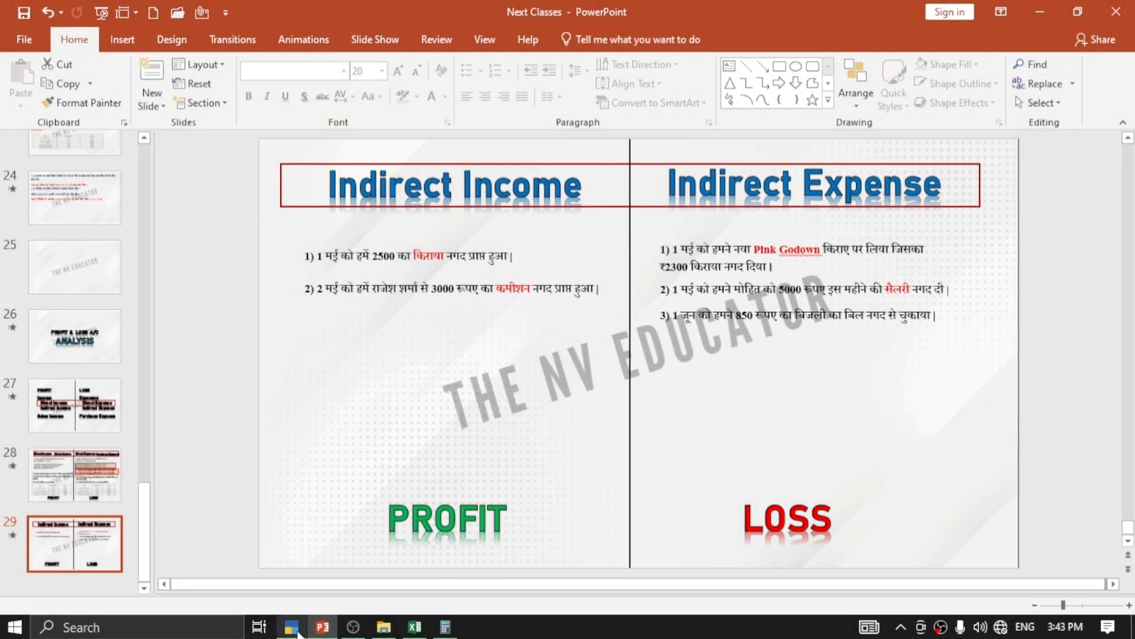
# Step: Return to TallyPrime, leave the Profit & Loss A/c report and open a new Receipt voucher
pyautogui.click(292, 630)
pyautogui.press('F1')
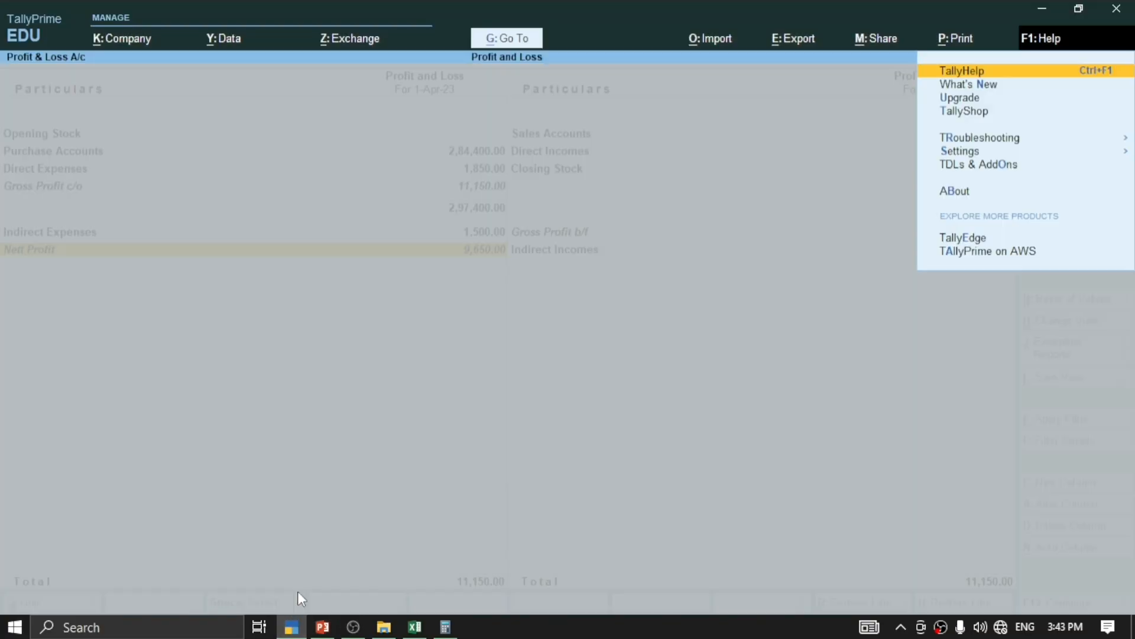
pyautogui.press('Escape')
pyautogui.press('Escape')
pyautogui.press('Up')
pyautogui.press('Up')
pyautogui.press('Up')
pyautogui.press('Up')
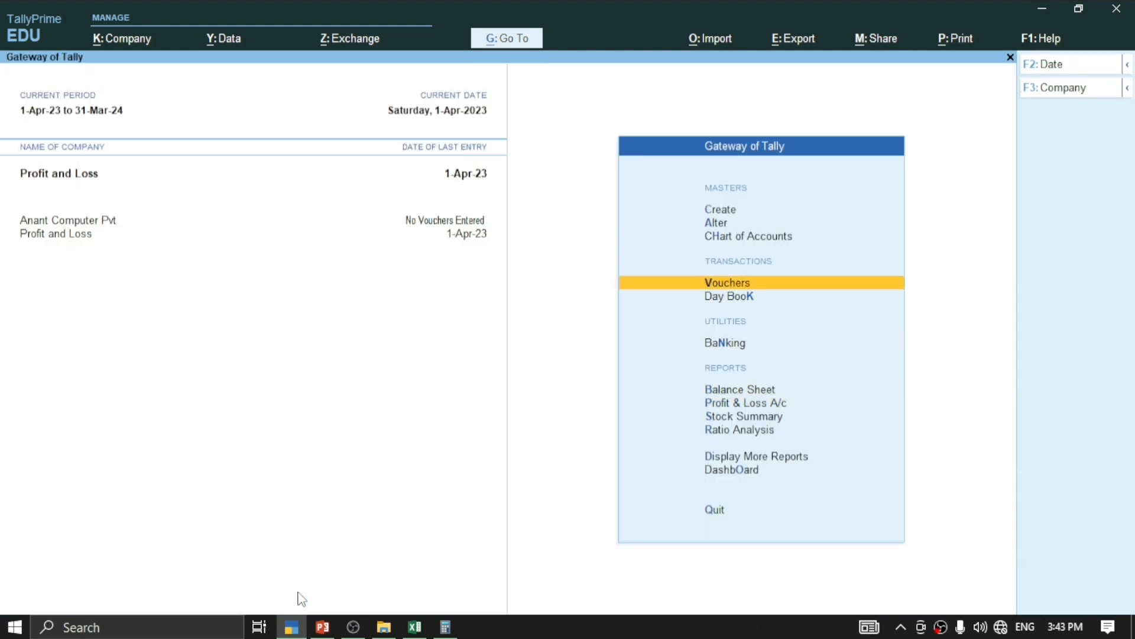
pyautogui.press('Return')
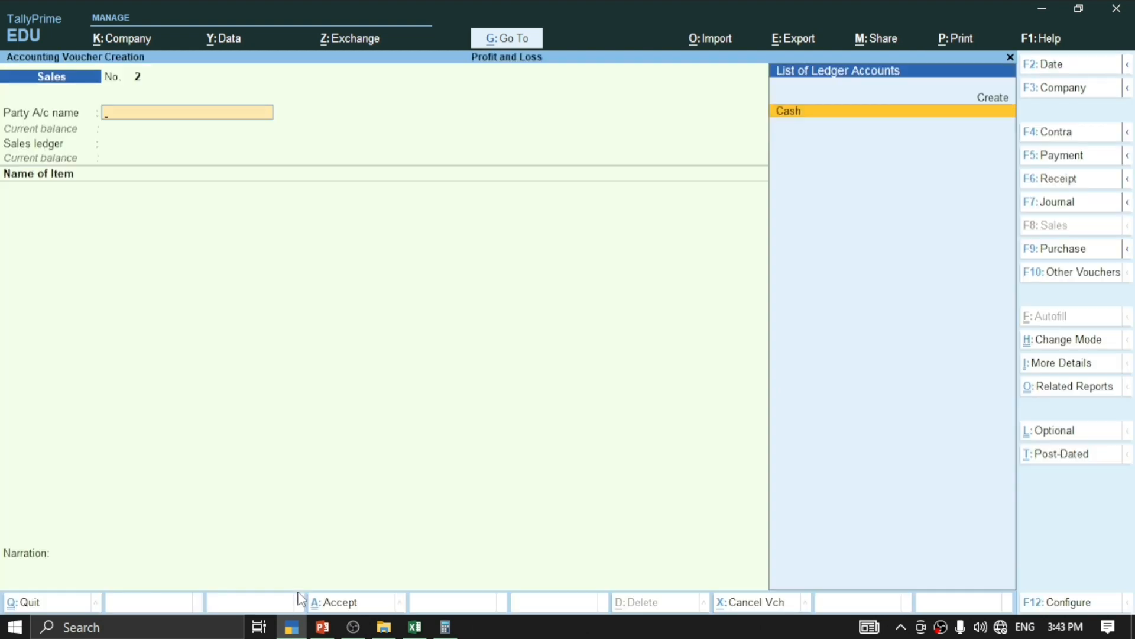
pyautogui.press('F6')
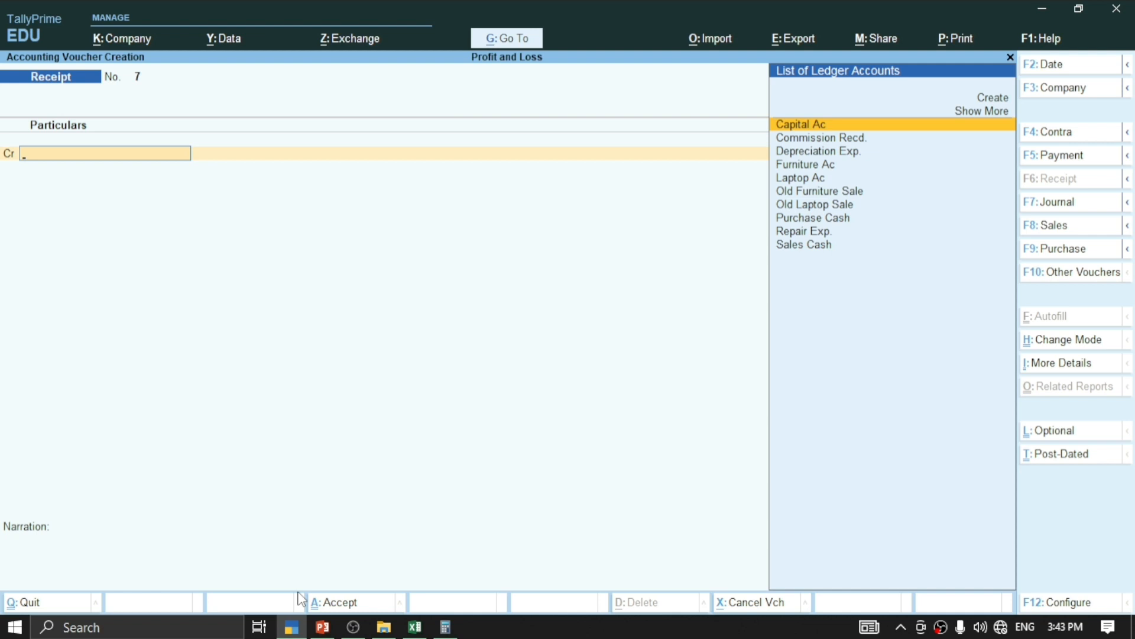
pyautogui.write('RE')
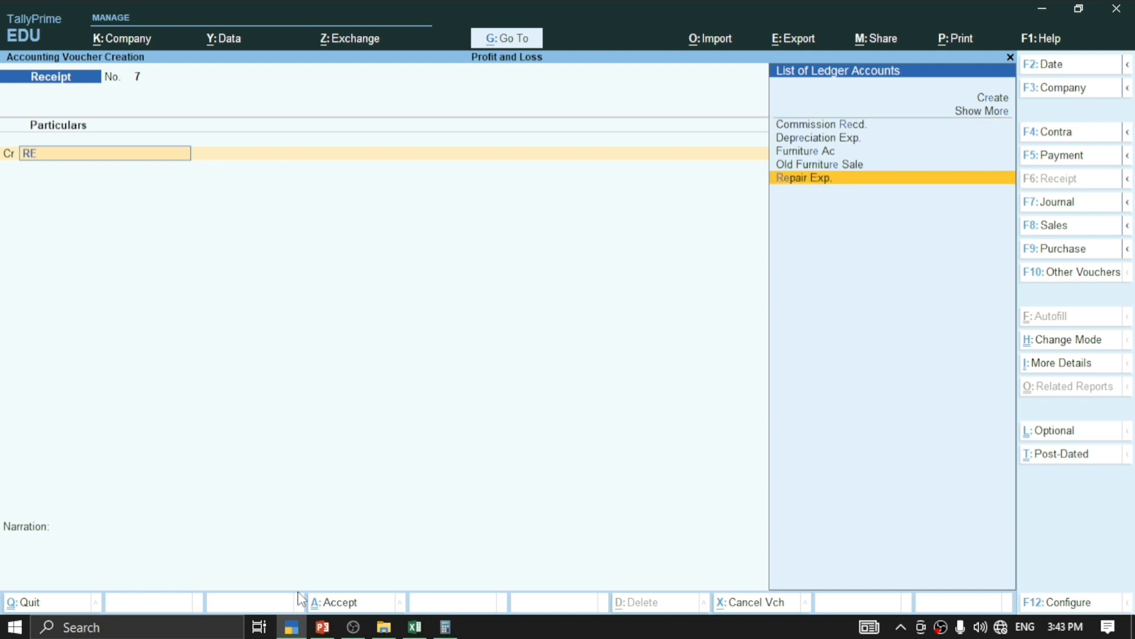
pyautogui.press('Up')
pyautogui.press('Up')
pyautogui.press('Up')
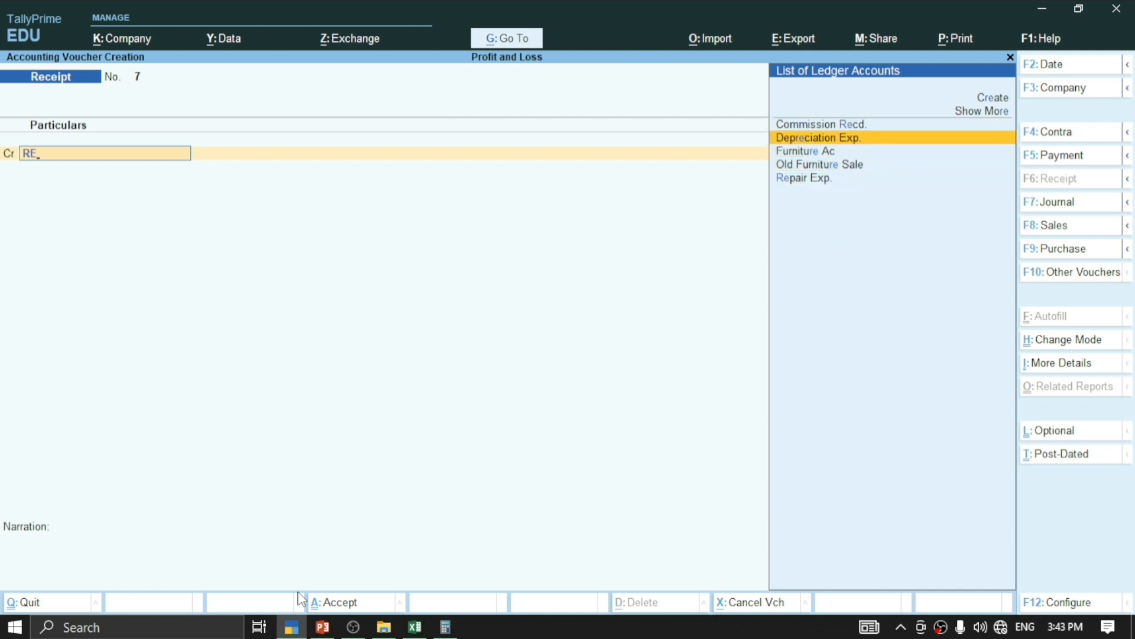
pyautogui.press('Down')
pyautogui.press('BackSpace')
pyautogui.press('BackSpace')
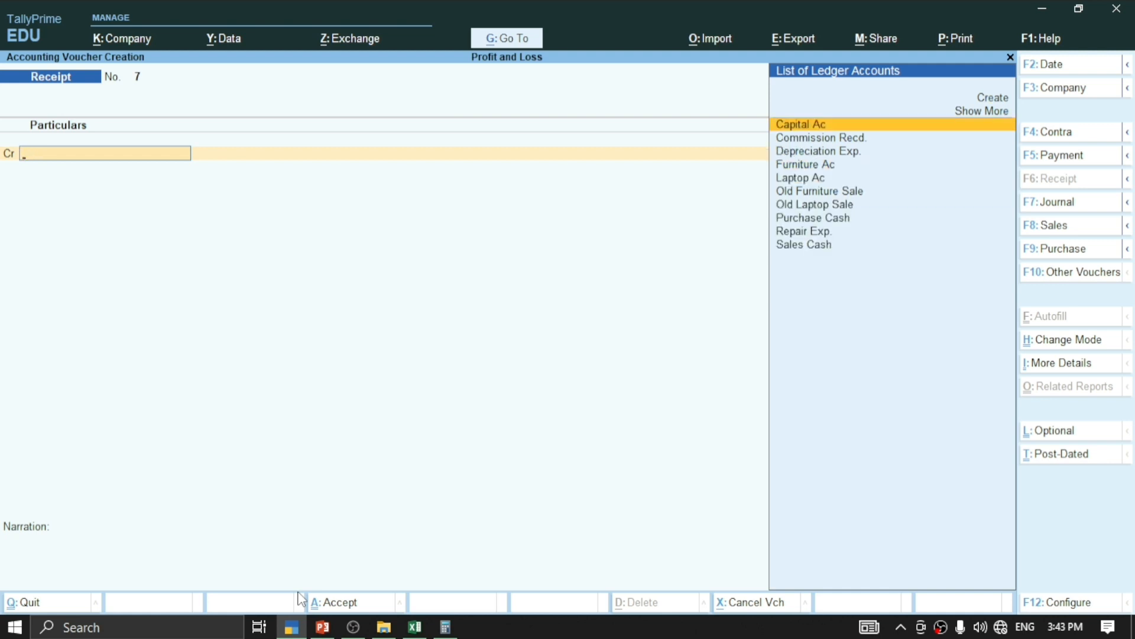
pyautogui.write('Re')
pyautogui.press('BackSpace')
pyautogui.press('BackSpace')
# Step: Start a new ledger from the voucher's credit line and name it "Rent Recd." with no alias
pyautogui.press('ctrl')
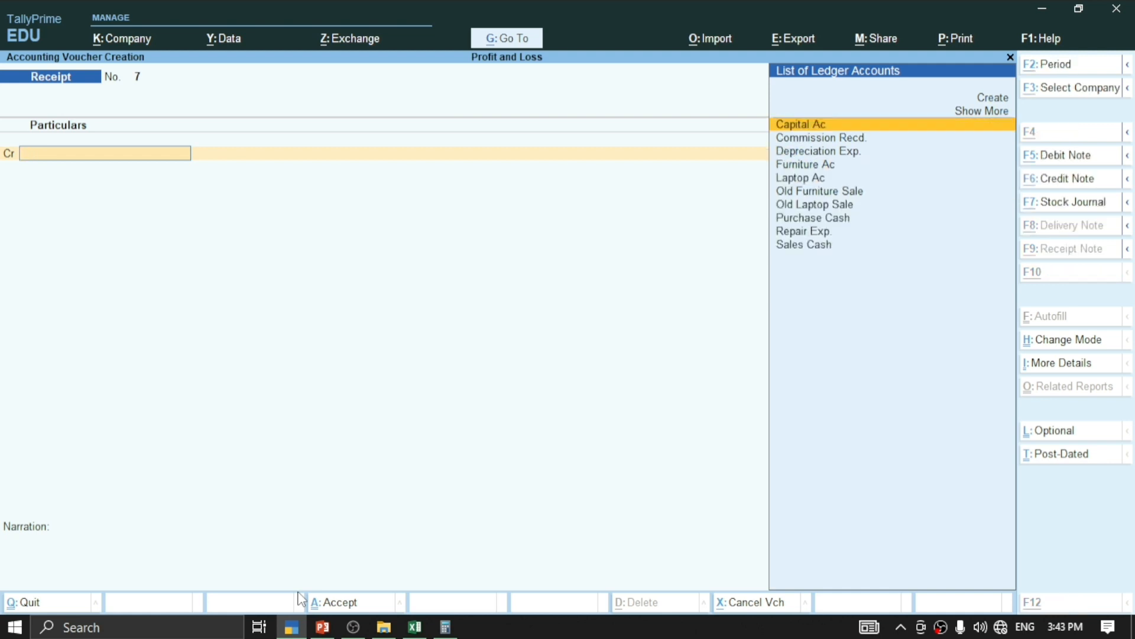
pyautogui.hotkey('alt', 'c')
pyautogui.write('Rent Rec')
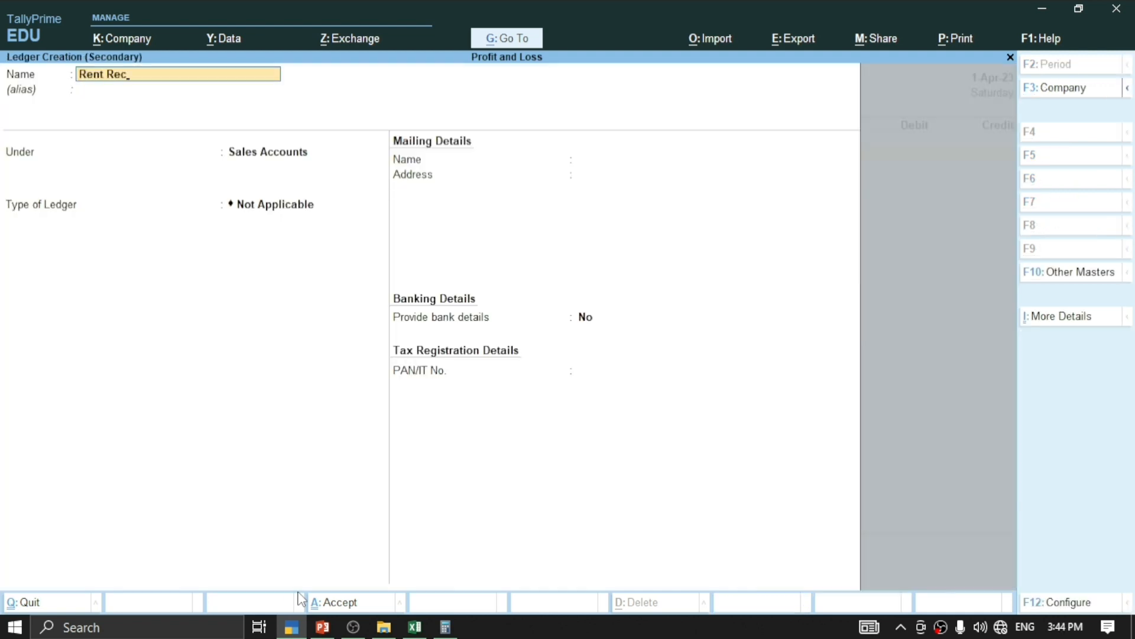
pyautogui.write('d.')
pyautogui.press('Return')
pyautogui.press('Return')
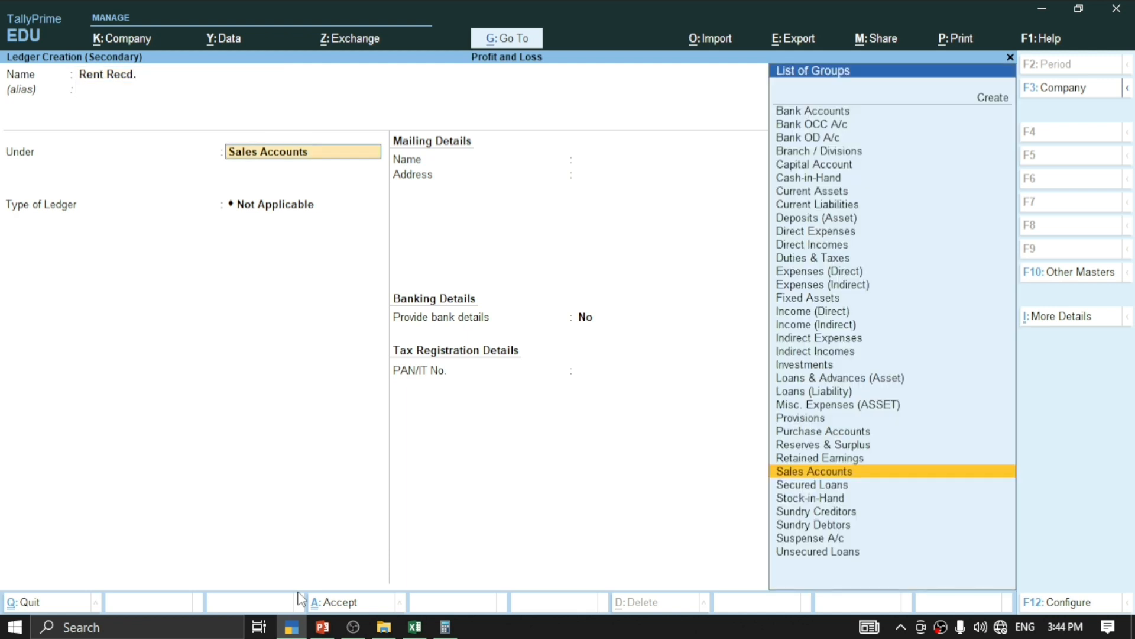
# Step: Place the Rent Recd. ledger under Indirect Incomes, check the income heading on the PowerPoint slide, and save the ledger
pyautogui.write('Ind')
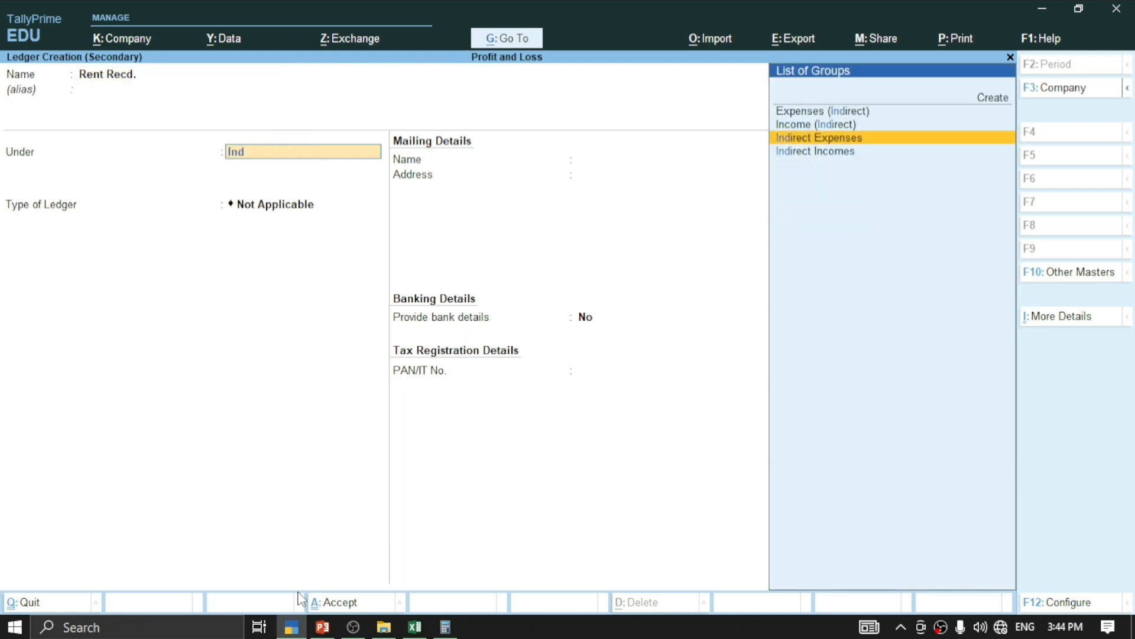
pyautogui.press('Down')
pyautogui.press('Up')
pyautogui.press('Down')
pyautogui.press('Return')
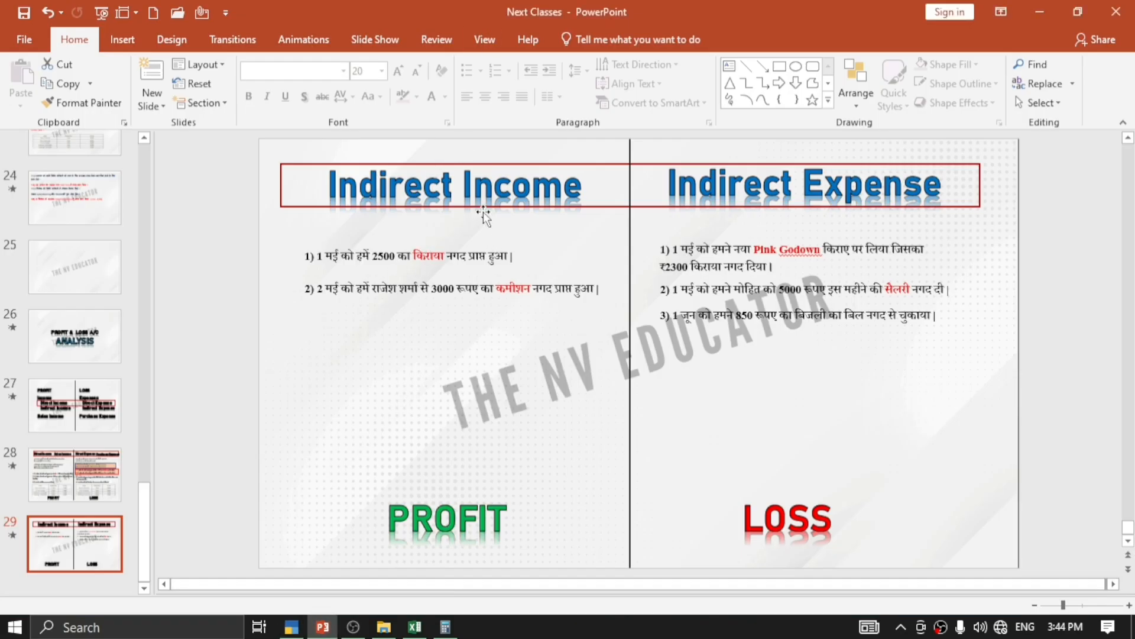
pyautogui.click(292, 627)
pyautogui.press('Return')
pyautogui.press('Return')
pyautogui.press('Return')
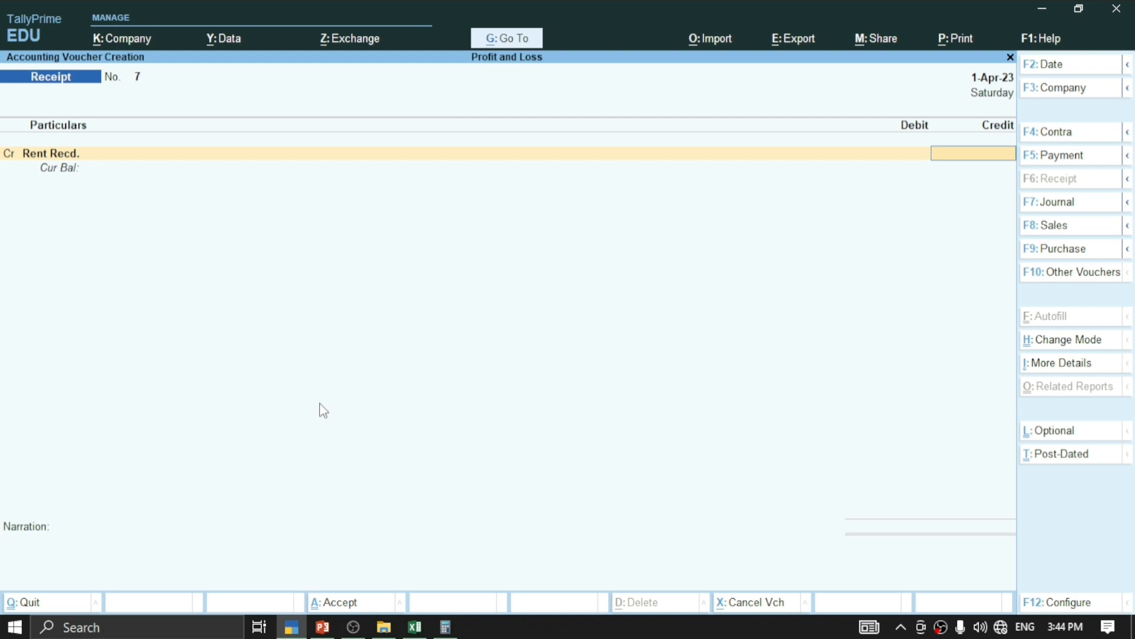
# Step: Check the rent received on the PowerPoint slide and credit Rent Recd. with 2500 in the receipt voucher
pyautogui.click(335, 627)
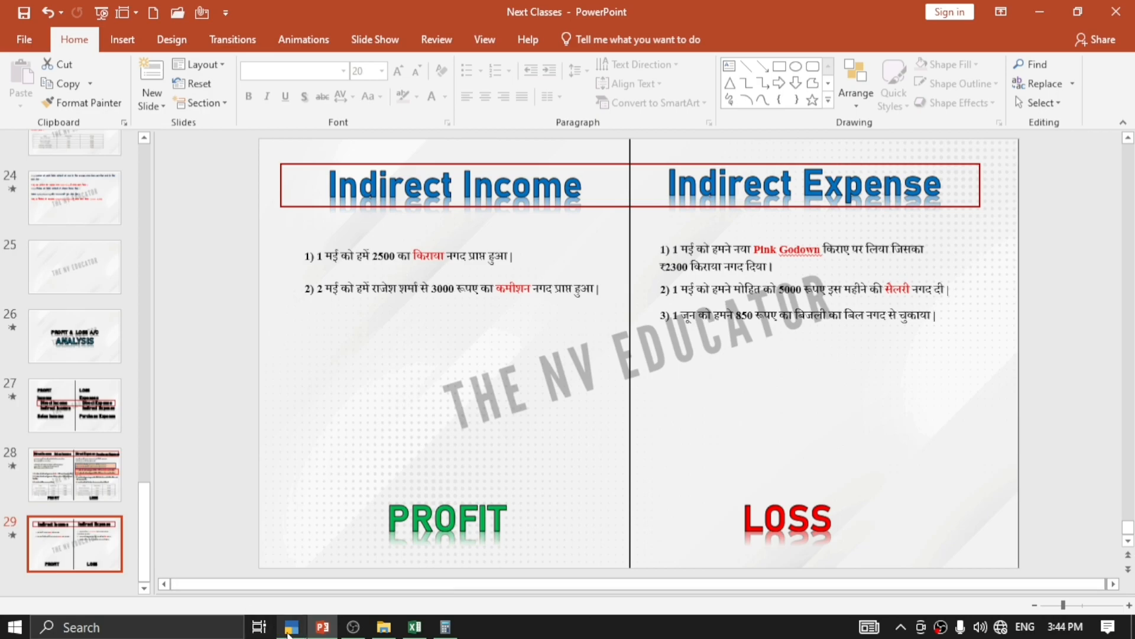
pyautogui.click(289, 629)
pyautogui.write('2500')
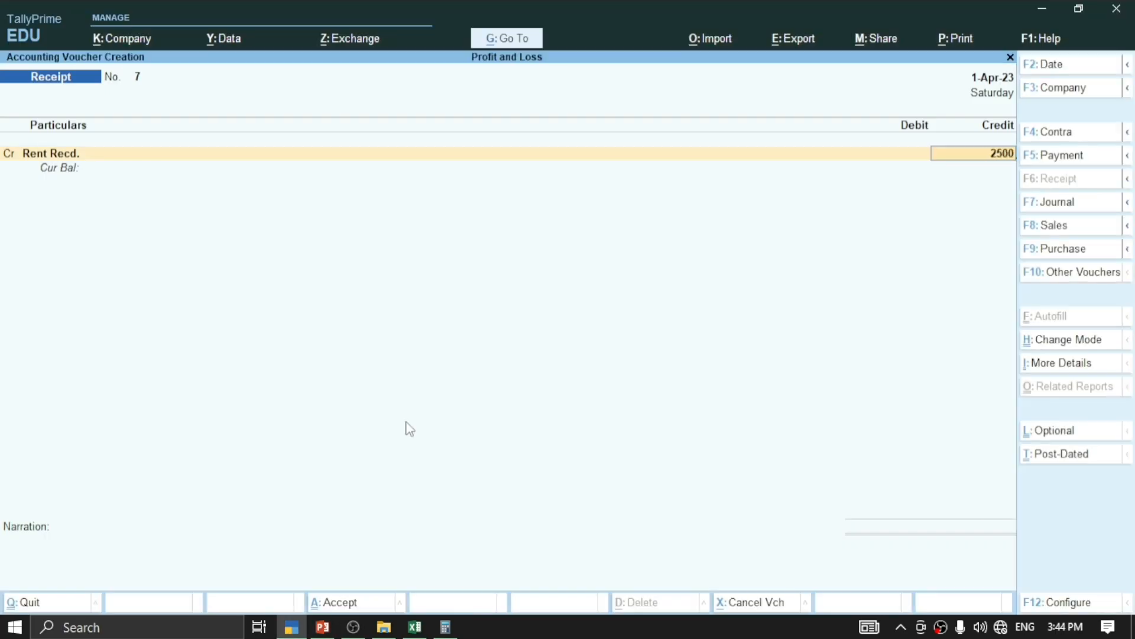
pyautogui.press('Return')
# Step: Debit Cash with 2,500 and save the receipt voucher with no narration
pyautogui.write('C')
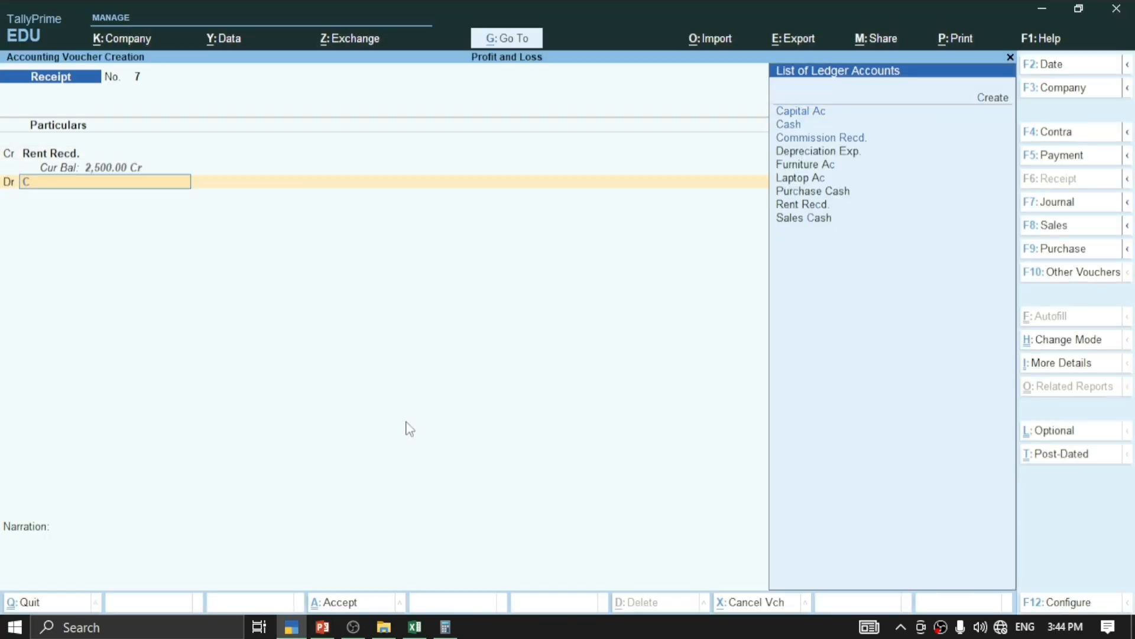
pyautogui.press('Down')
pyautogui.press('Return')
pyautogui.press('Return')
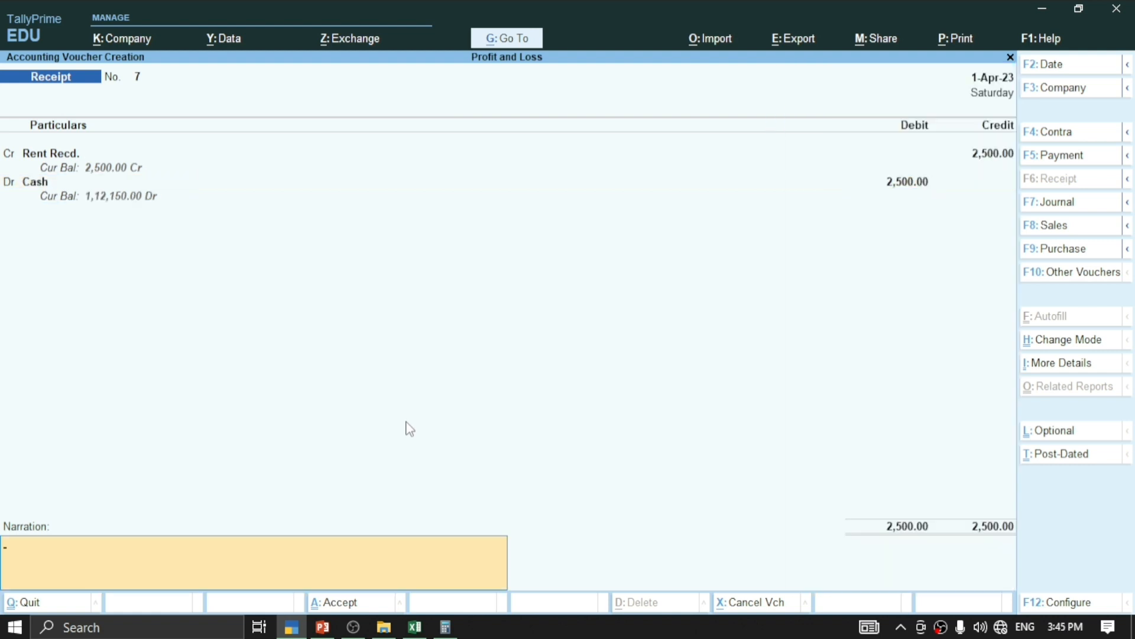
pyautogui.press('Return')
pyautogui.press('Return')
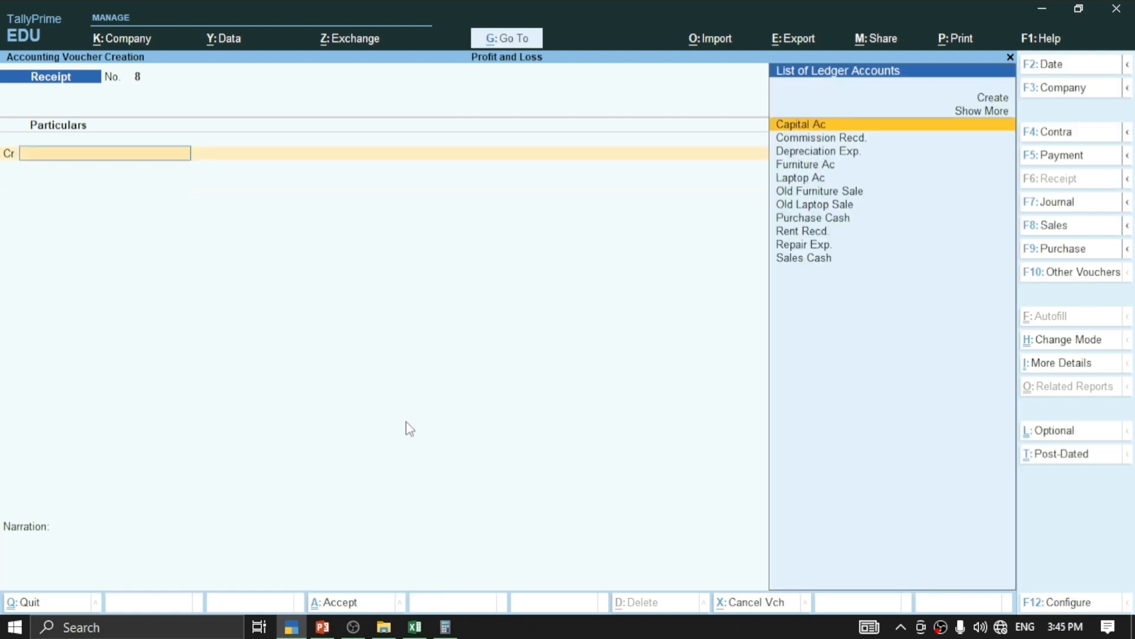
# Step: Check the indirect expenses on the PowerPoint slide and change the blank TallyPrime voucher to a Payment voucher
pyautogui.click(323, 627)
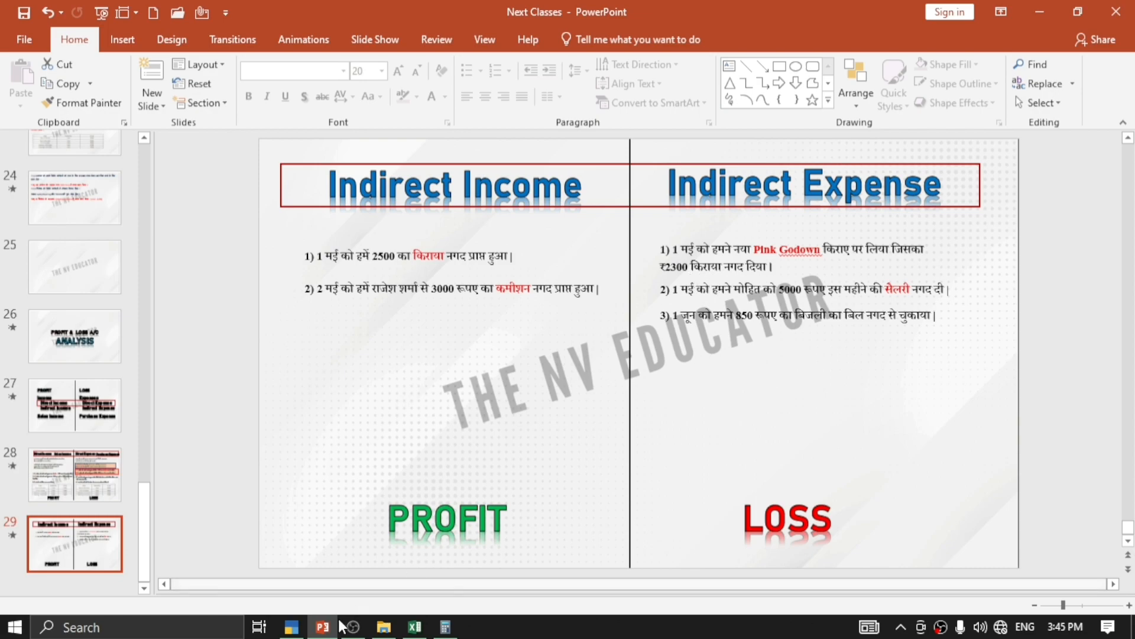
pyautogui.click(291, 627)
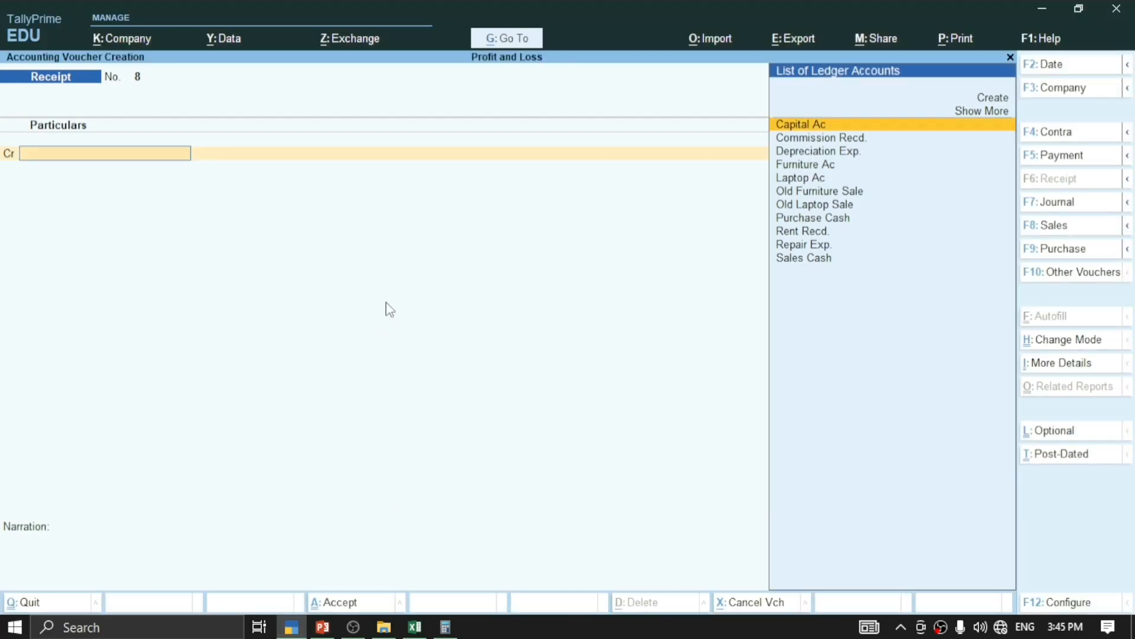
pyautogui.press('F5')
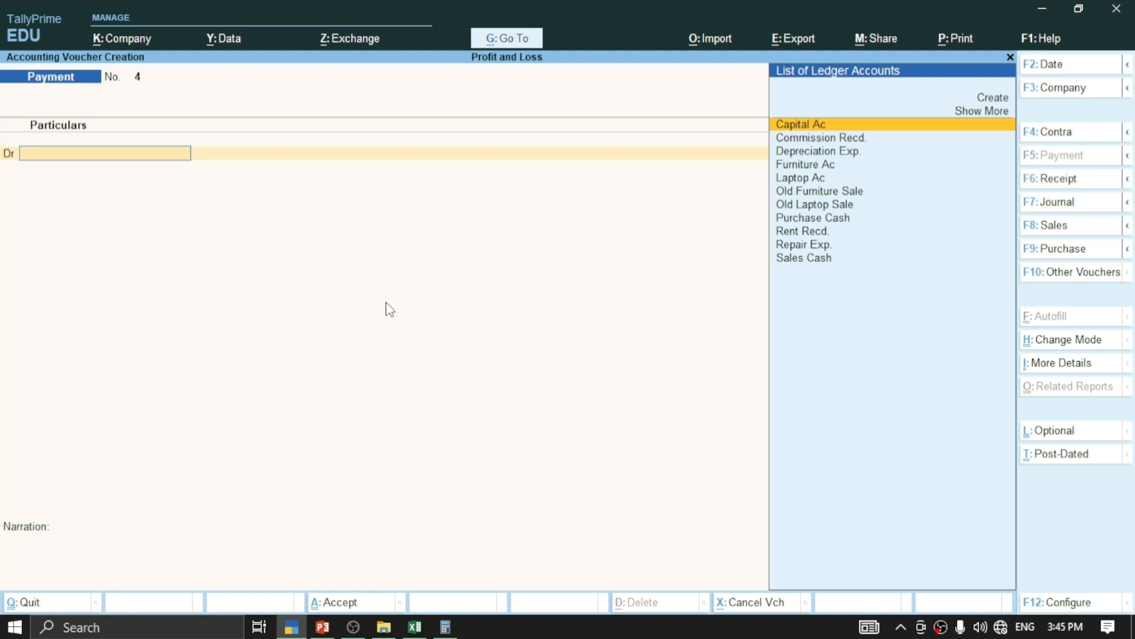
# Step: Create the ledger Pink Rent Given under the Indirect Expenses group from the payment voucher and save it
pyautogui.hotkey('alt', 'c')
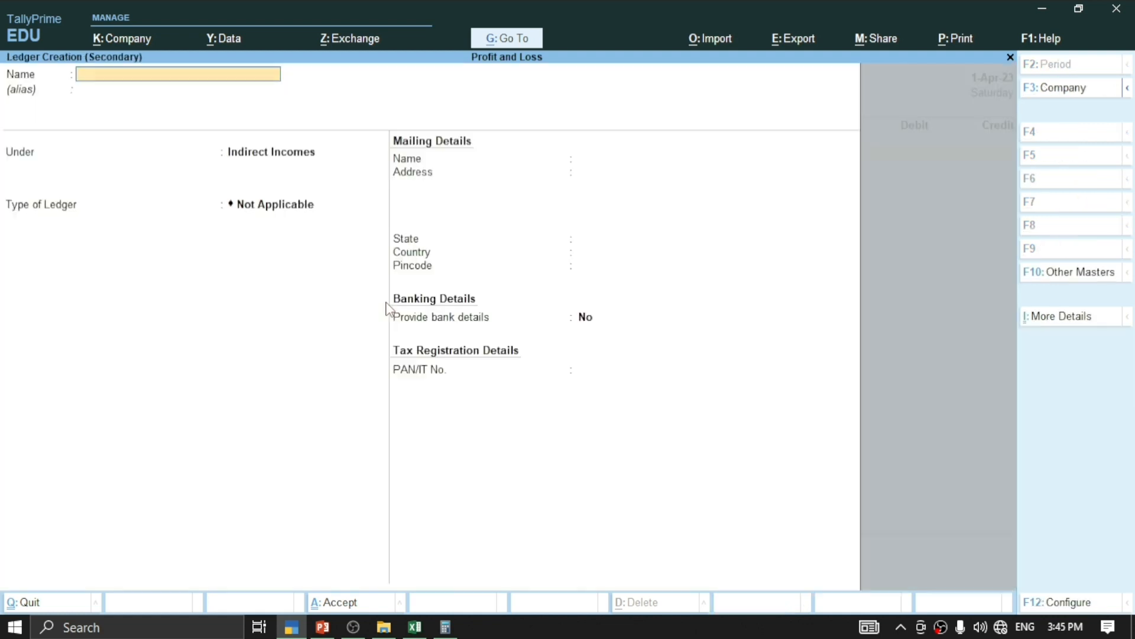
pyautogui.write('Pink Rent Gicen')
pyautogui.press('Return')
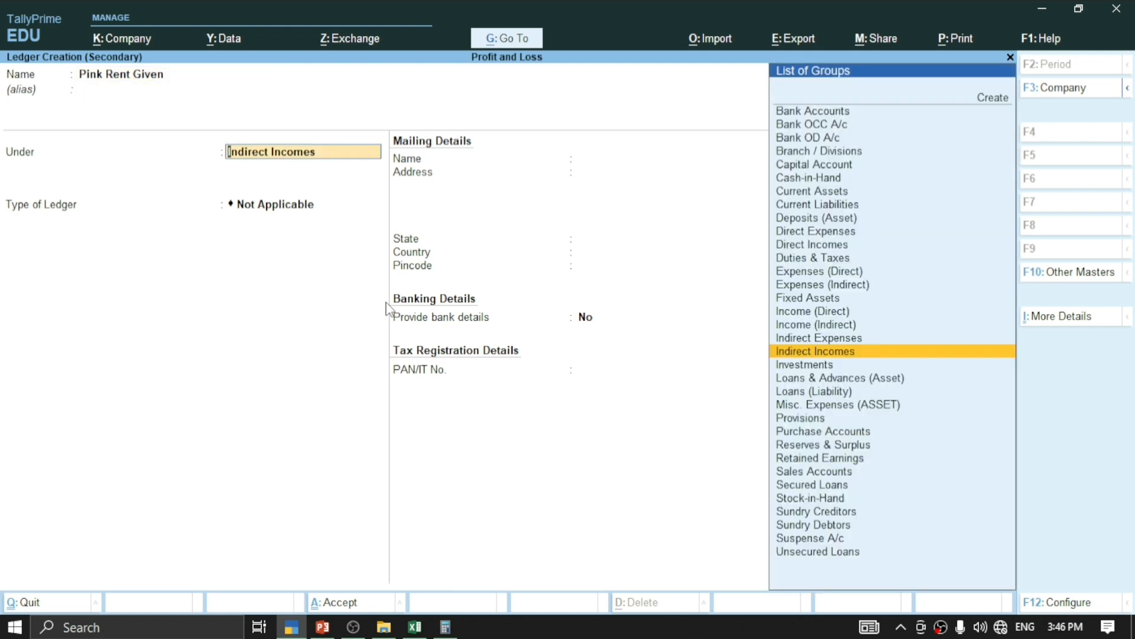
pyautogui.write('Ind')
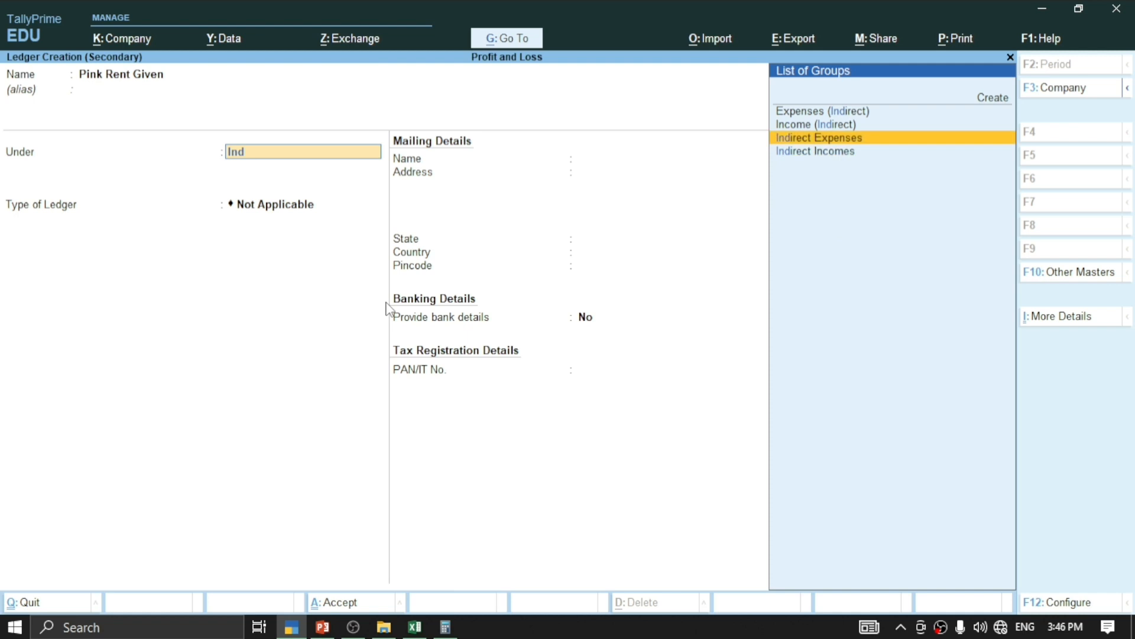
pyautogui.press('Return')
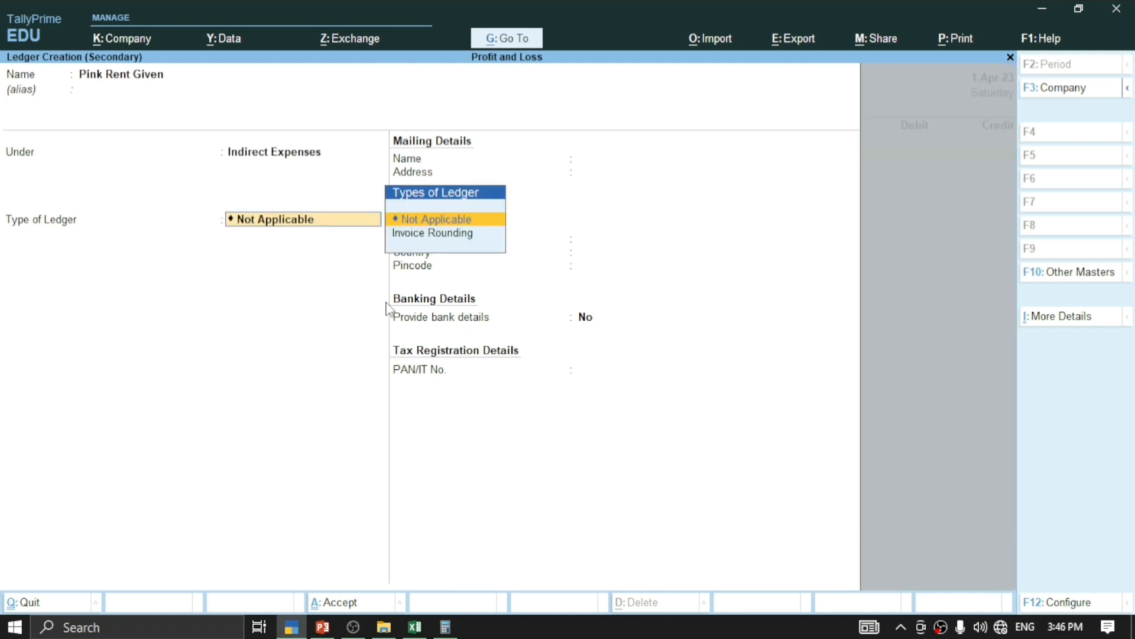
pyautogui.press('Return')
pyautogui.press('Return')
pyautogui.press('Return')
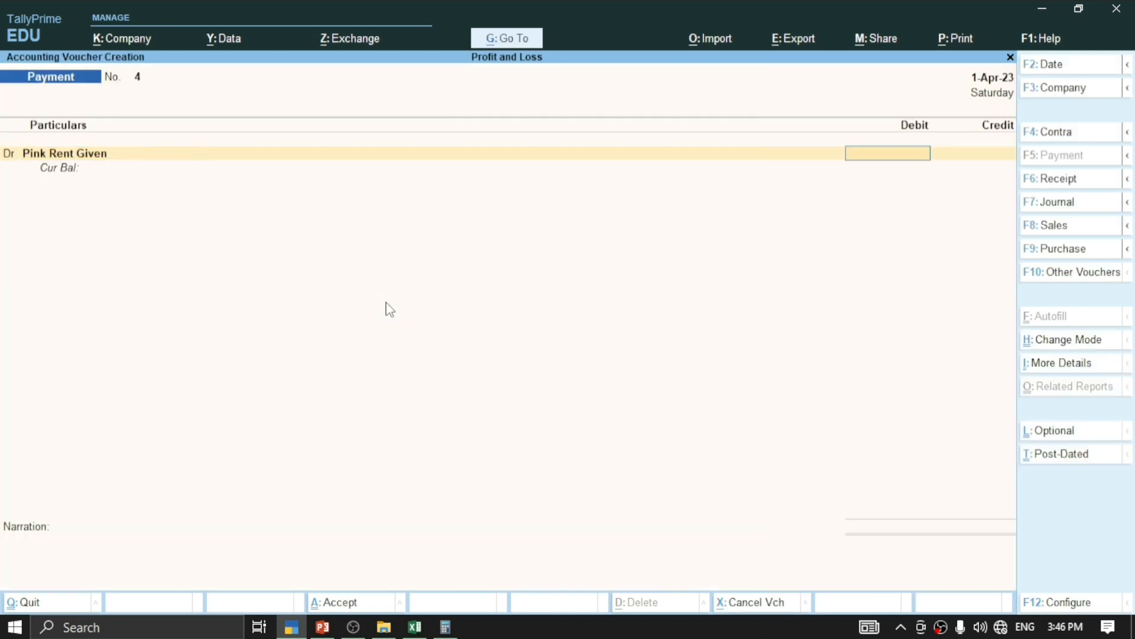
# Step: Check the Pink Godown rent on the PowerPoint slide and debit Pink Rent Given with 2300 in the TallyPrime payment voucher
pyautogui.click(322, 627)
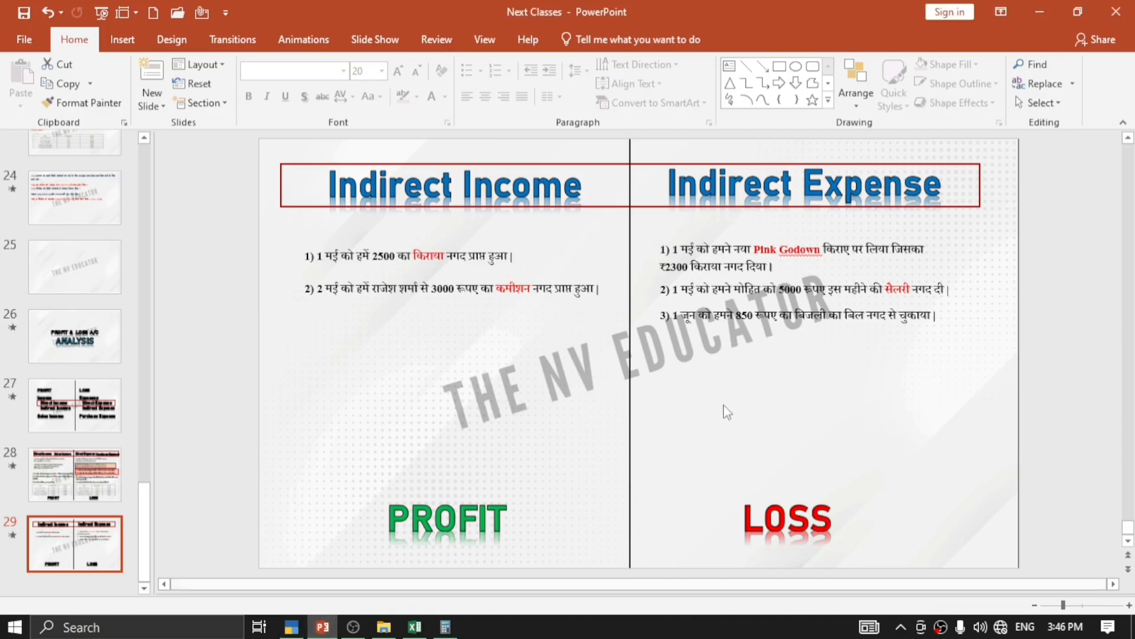
pyautogui.click(291, 627)
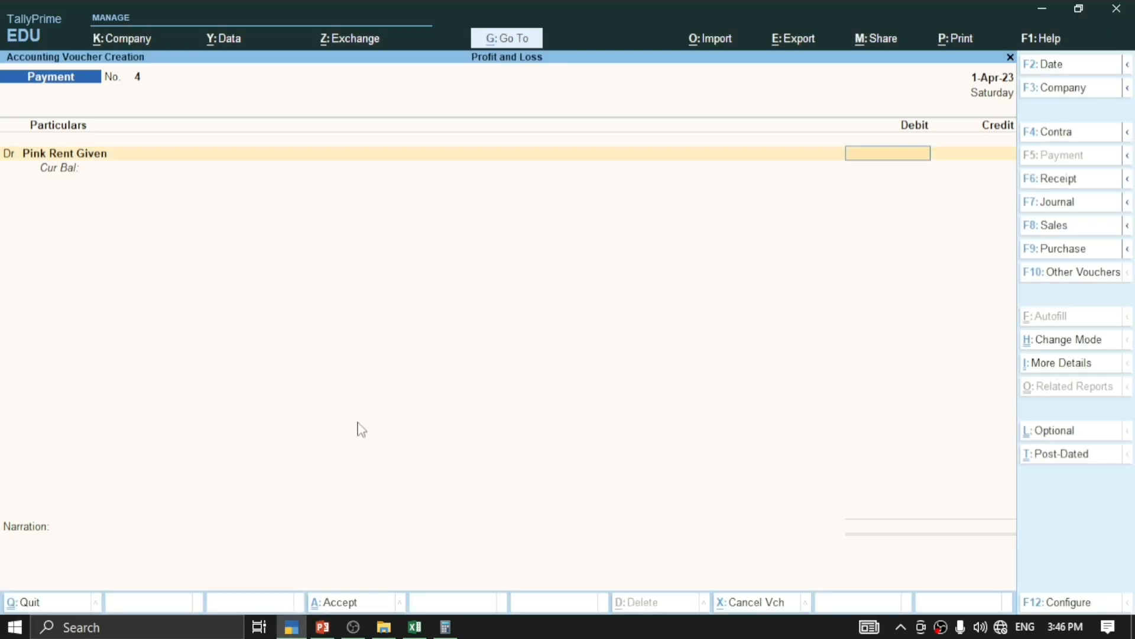
pyautogui.write('2300')
pyautogui.press('Return')
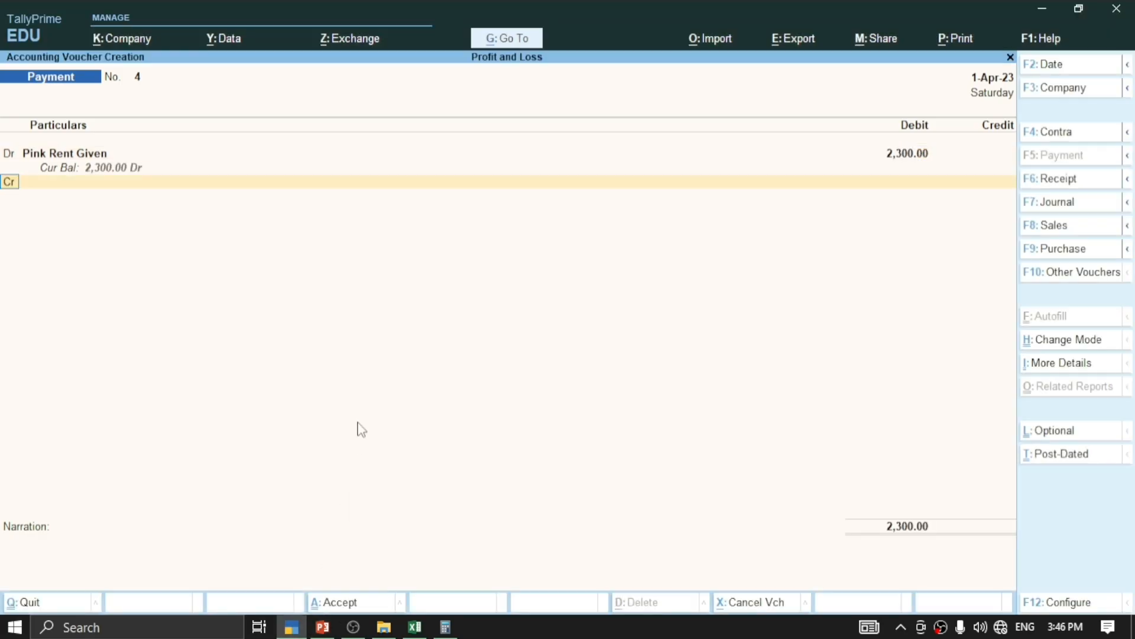
# Step: Credit Cash with 2,300 and save the payment voucher with no narration
pyautogui.press('Down')
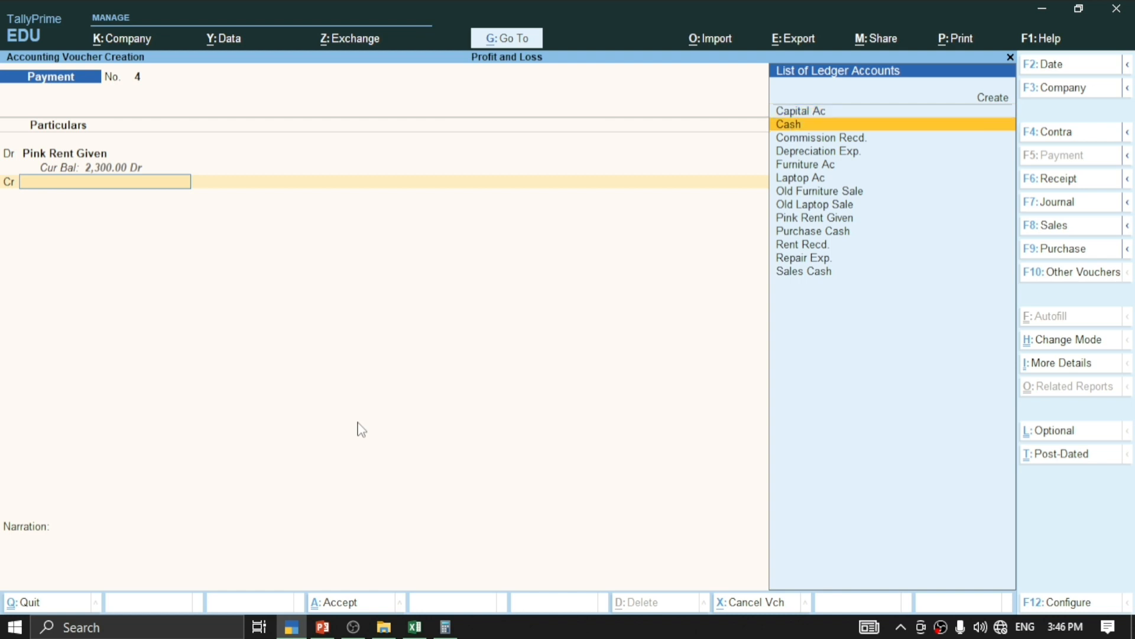
pyautogui.press('Return')
pyautogui.press('Return')
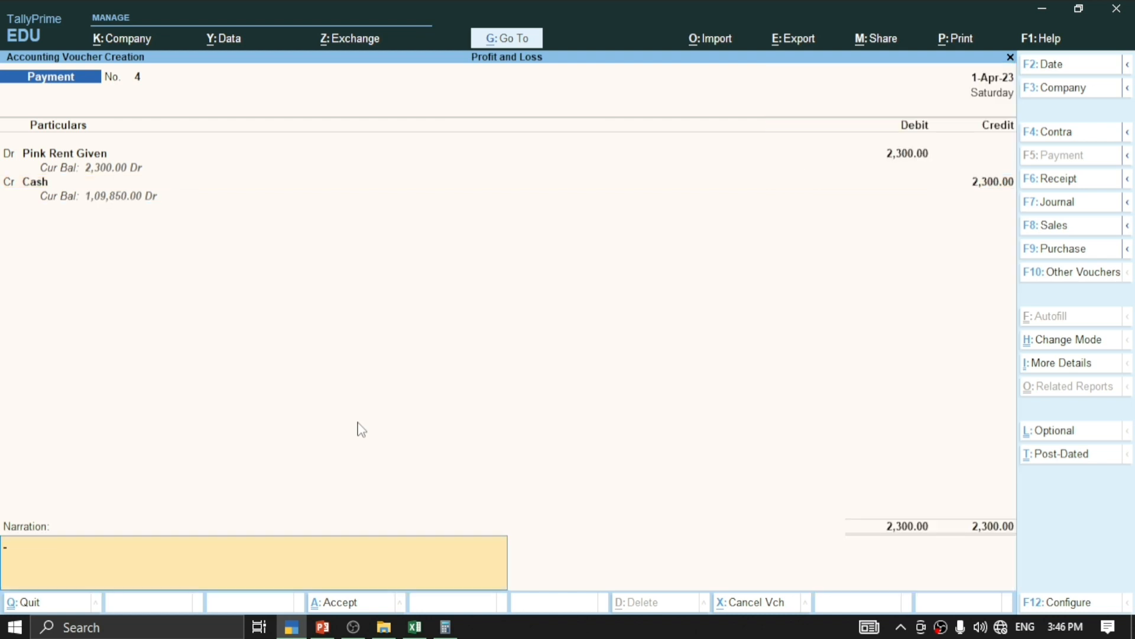
pyautogui.press('Return')
pyautogui.press('Return')
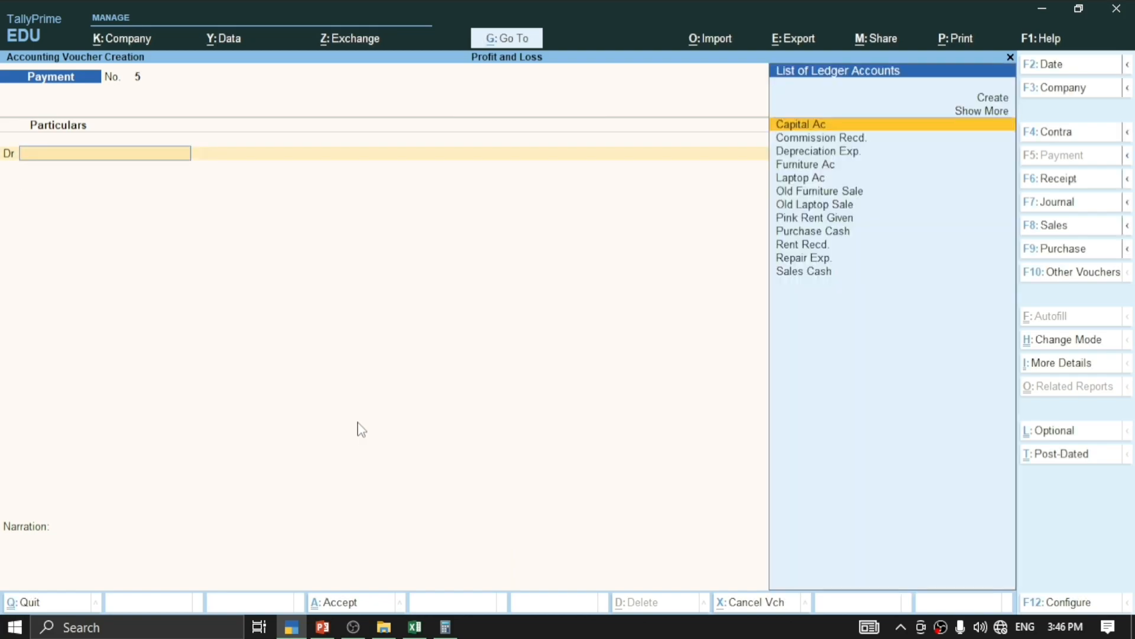
# Step: Check the commission income on the PowerPoint slide and change the blank TallyPrime voucher to a Receipt voucher
pyautogui.click(323, 625)
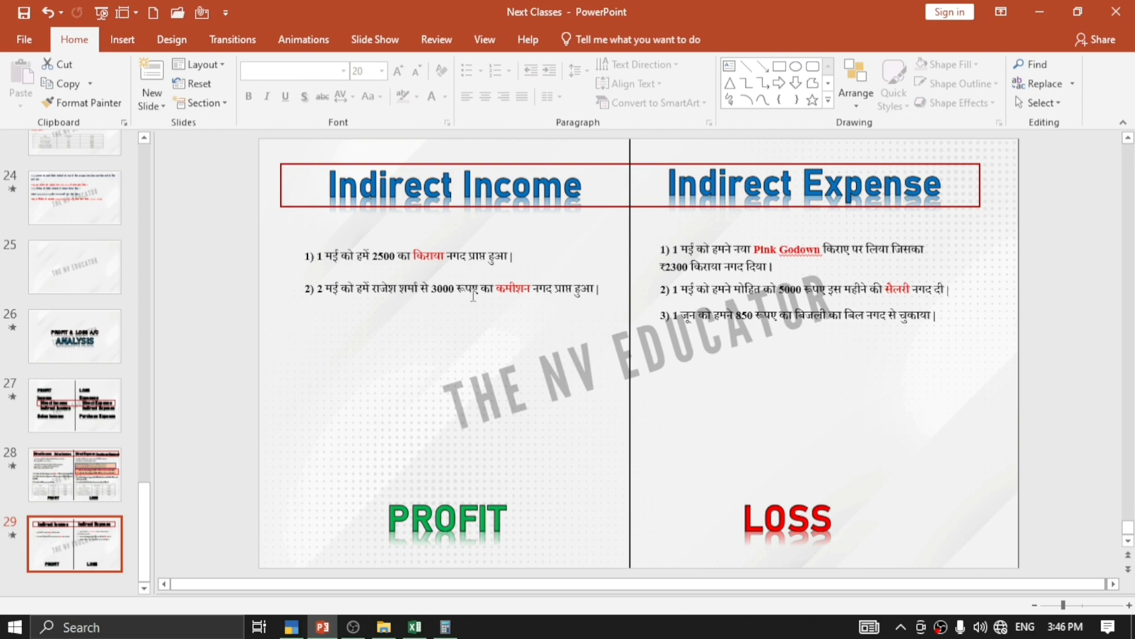
pyautogui.moveTo(288, 632)
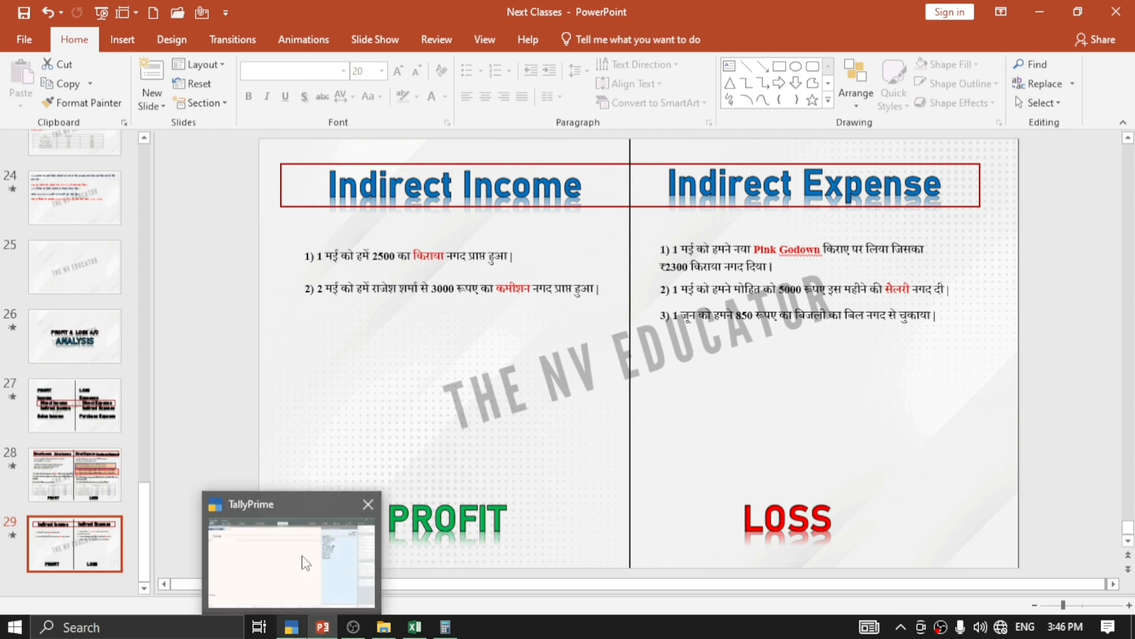
pyautogui.click(304, 562)
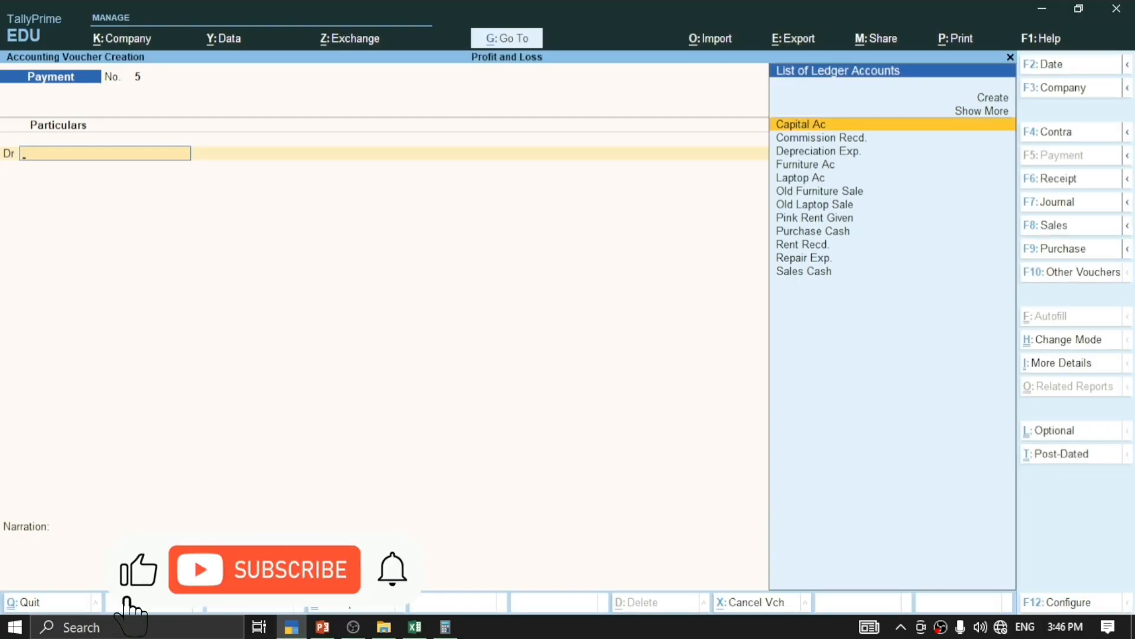
pyautogui.press('F4')
pyautogui.press('F5')
pyautogui.press('F6')
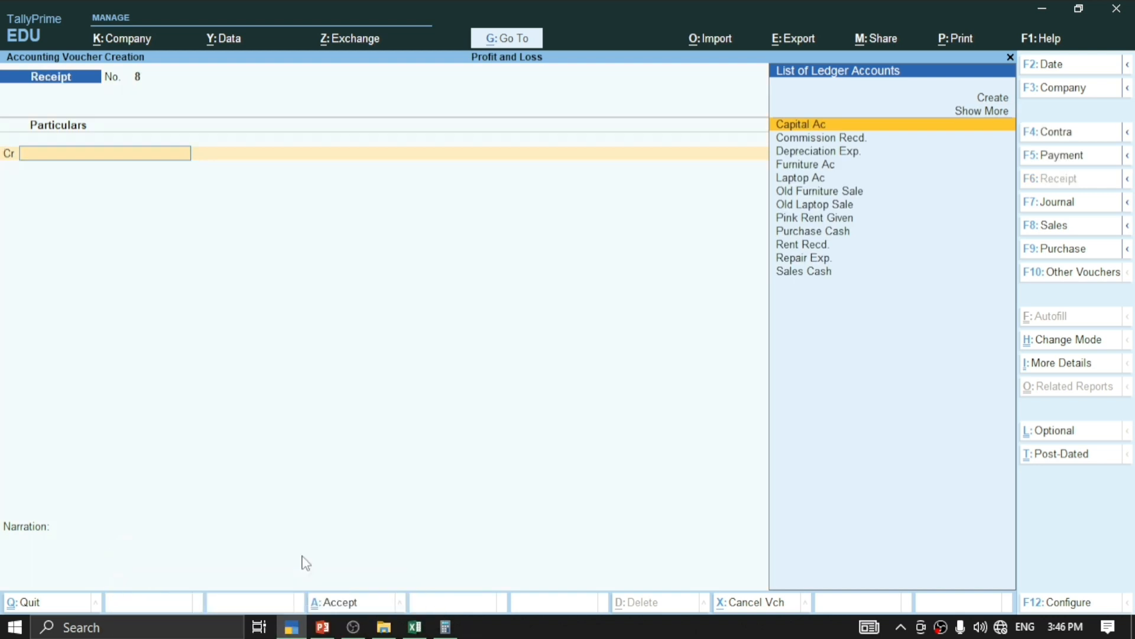
pyautogui.press('ctrl')
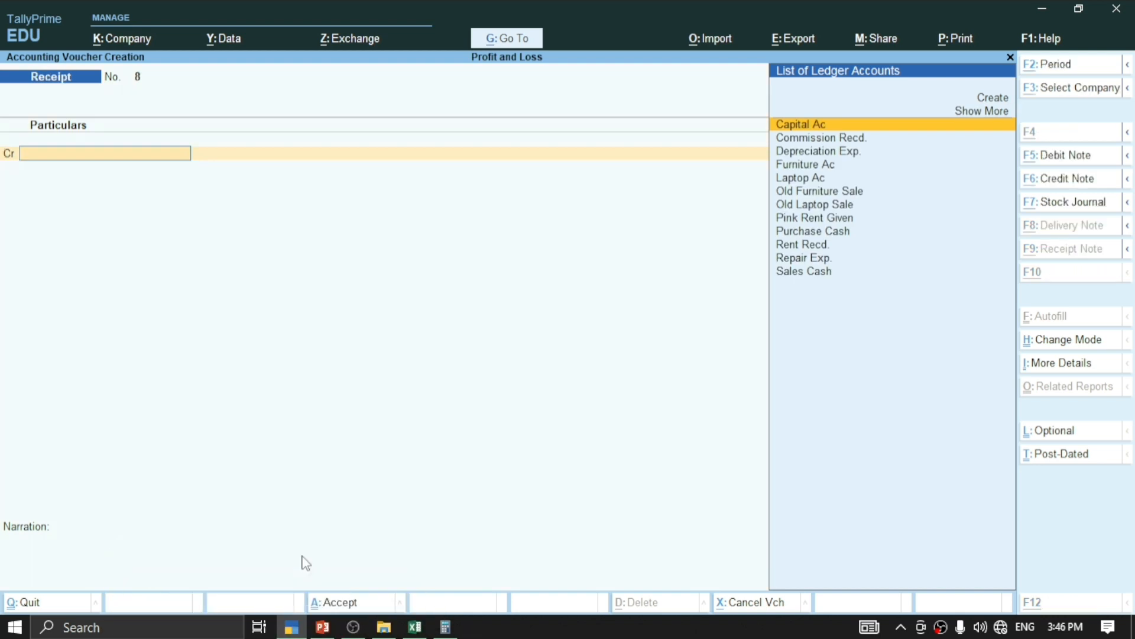
pyautogui.hotkey('alt', 'c')
pyautogui.write('Com')
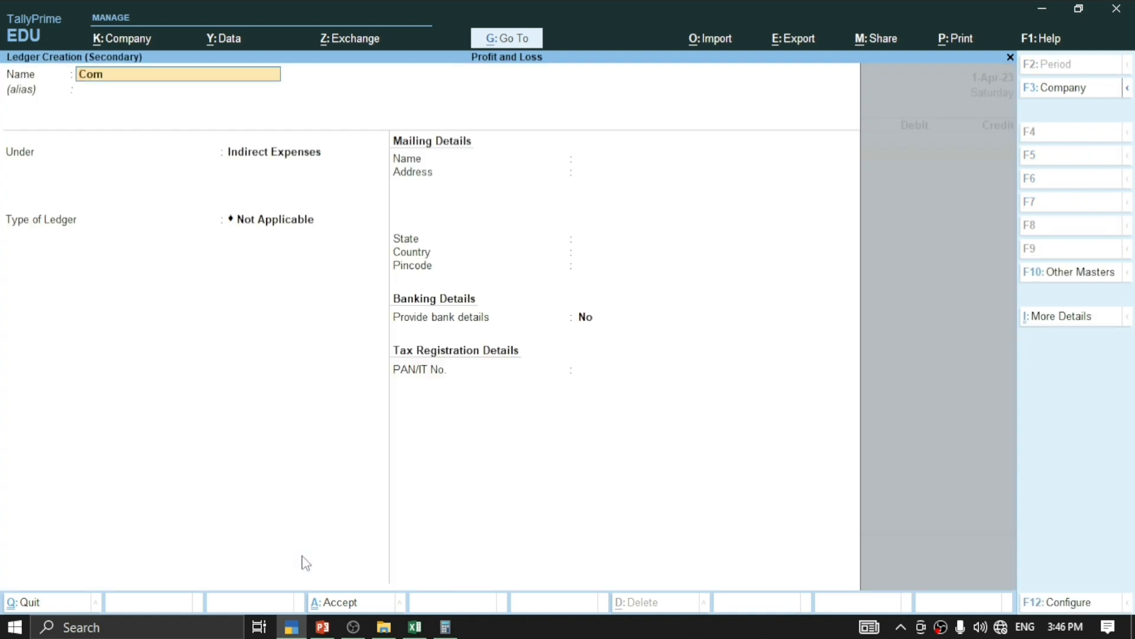
pyautogui.write('mission Recd.')
pyautogui.press('Return')
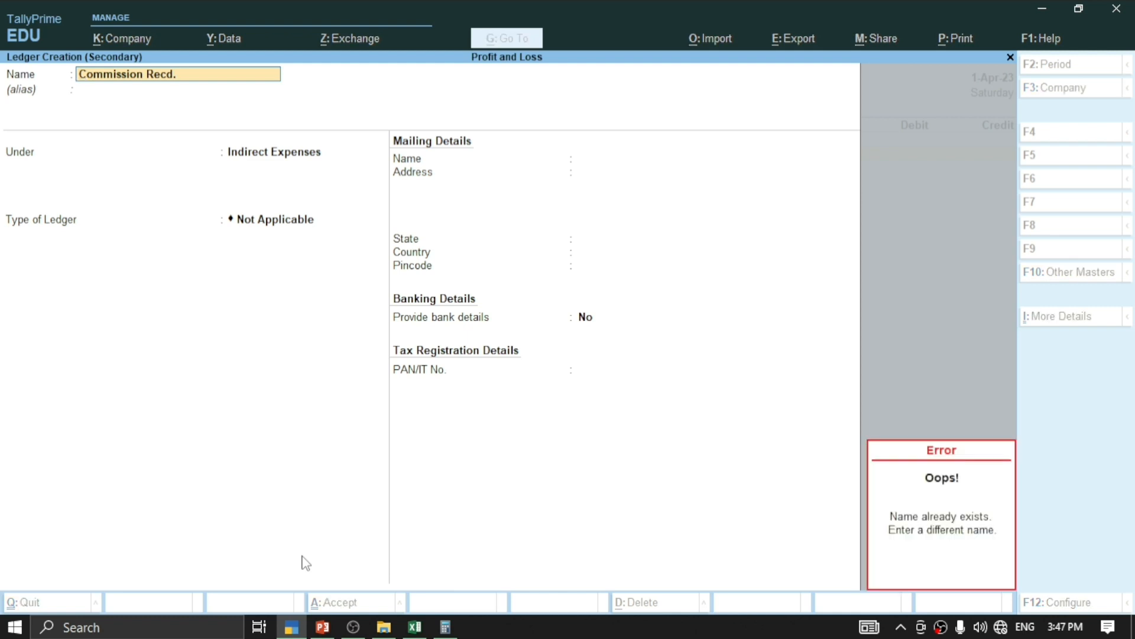
pyautogui.write('``')
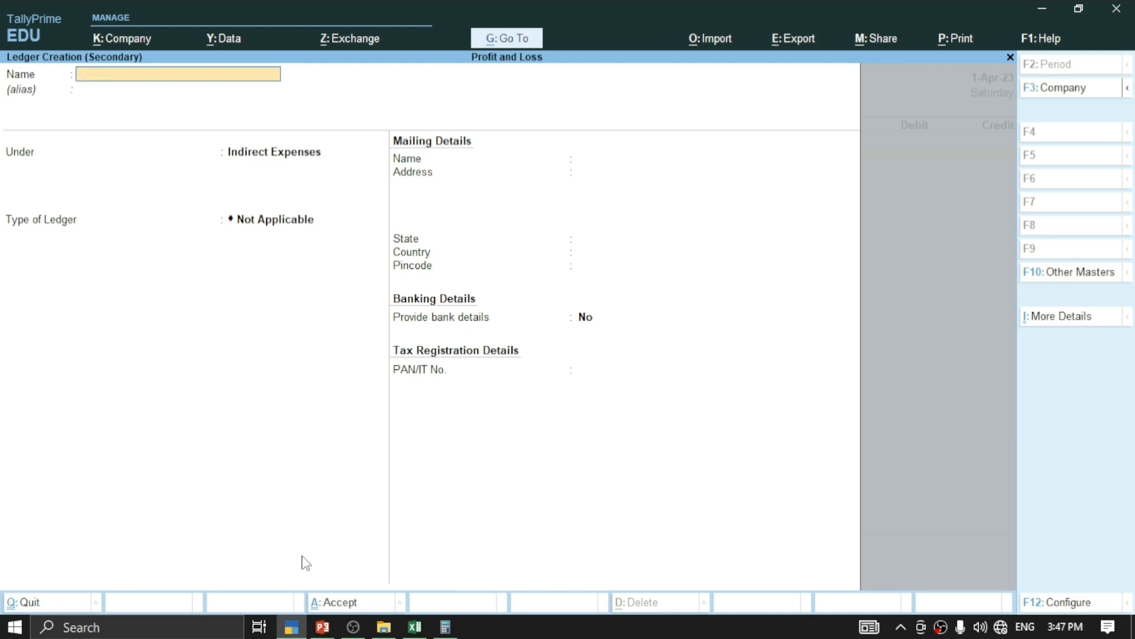
pyautogui.press('Escape')
# Step: Choose the existing Commission Recd. ledger for the credit line and check the group in its ledger master
pyautogui.press('Down')
pyautogui.press('Down')
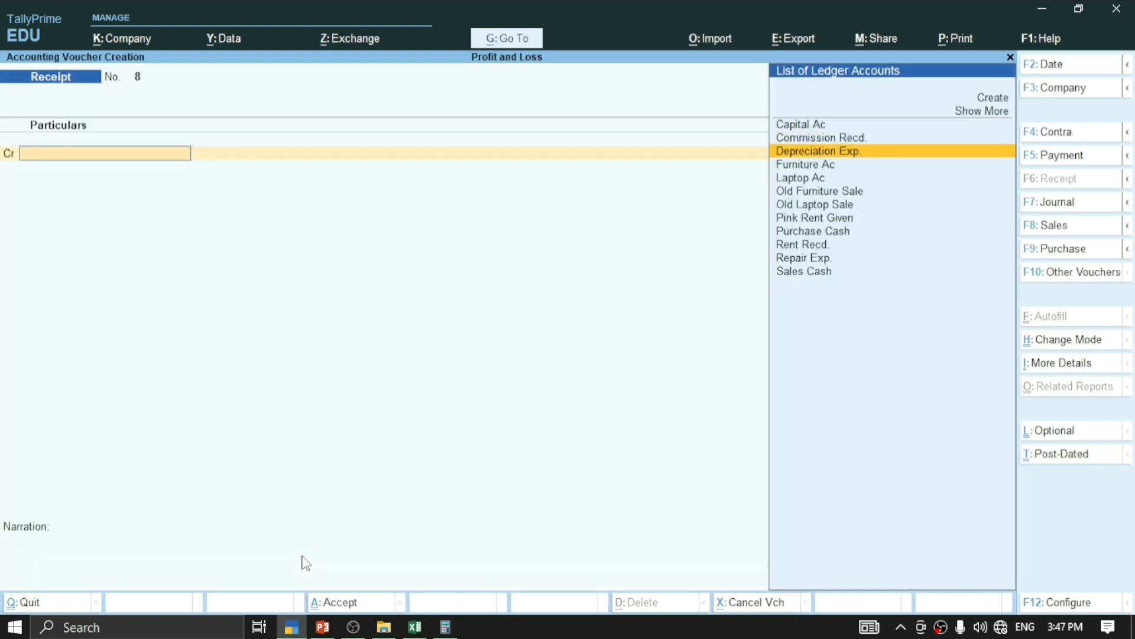
pyautogui.press('Up')
pyautogui.press('Return')
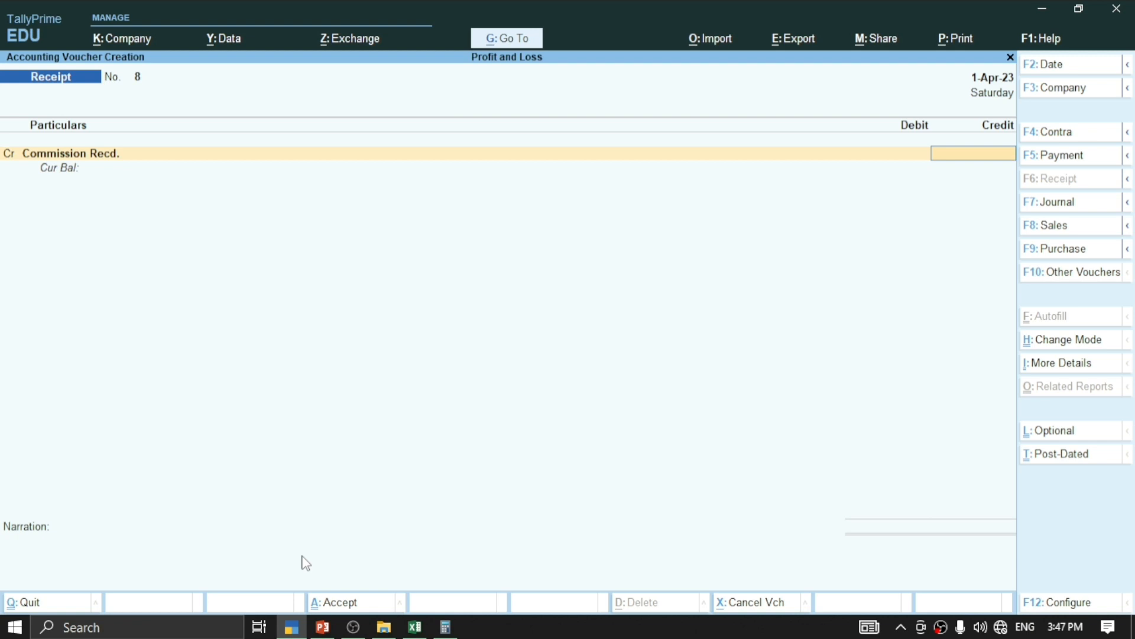
pyautogui.press('BackSpace')
pyautogui.hotkey('ctrl', 'Return')
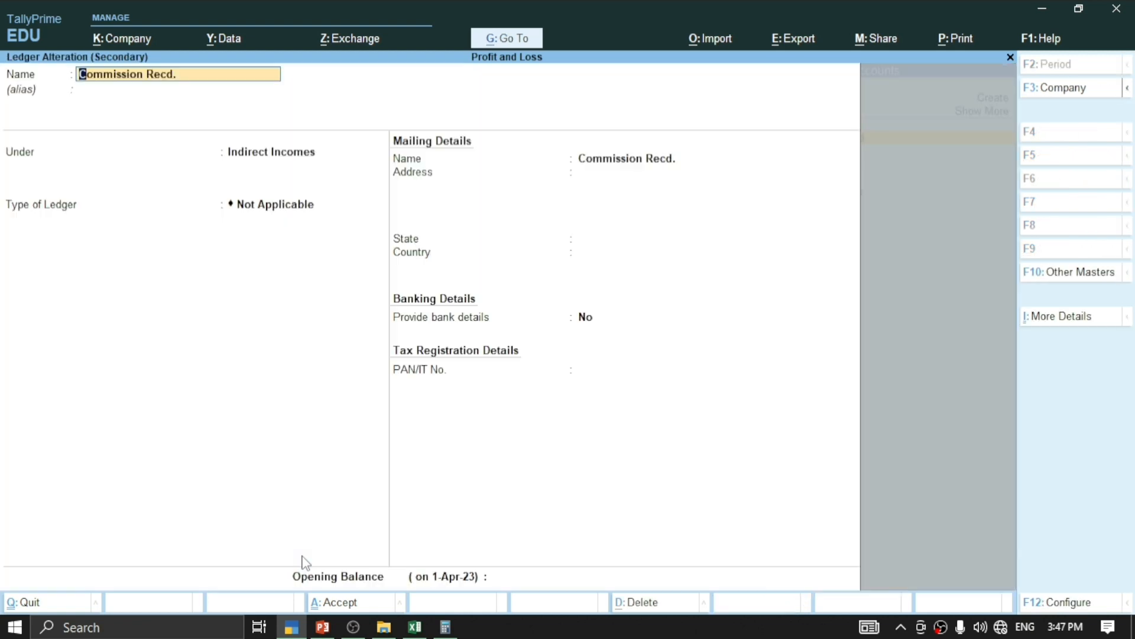
pyautogui.press('BackSpace')
pyautogui.press('Escape')
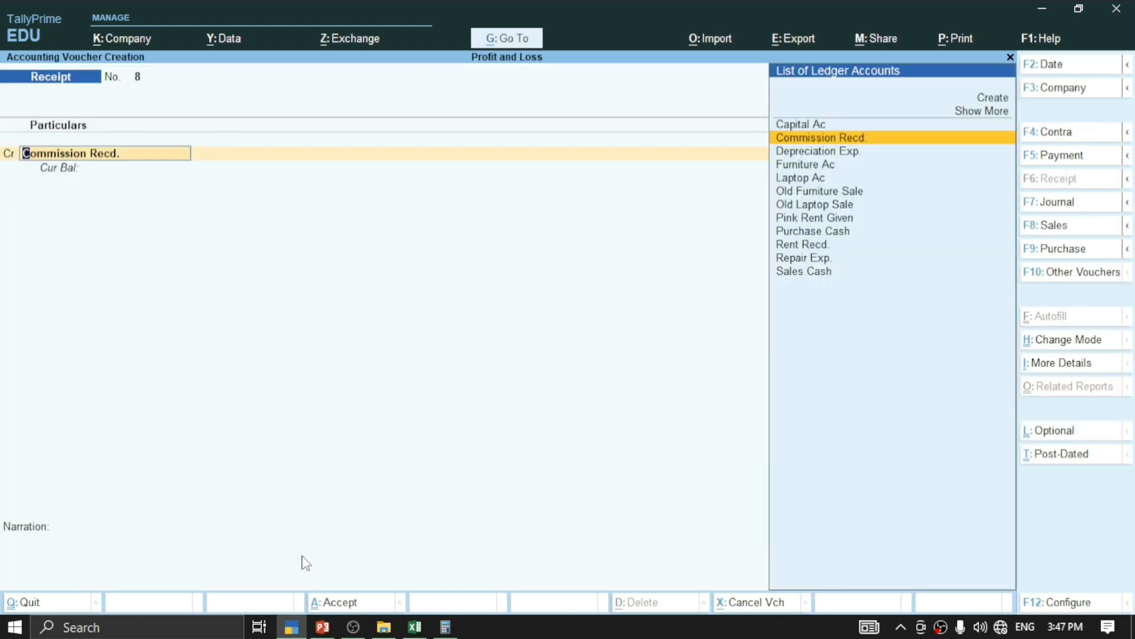
pyautogui.press('Return')
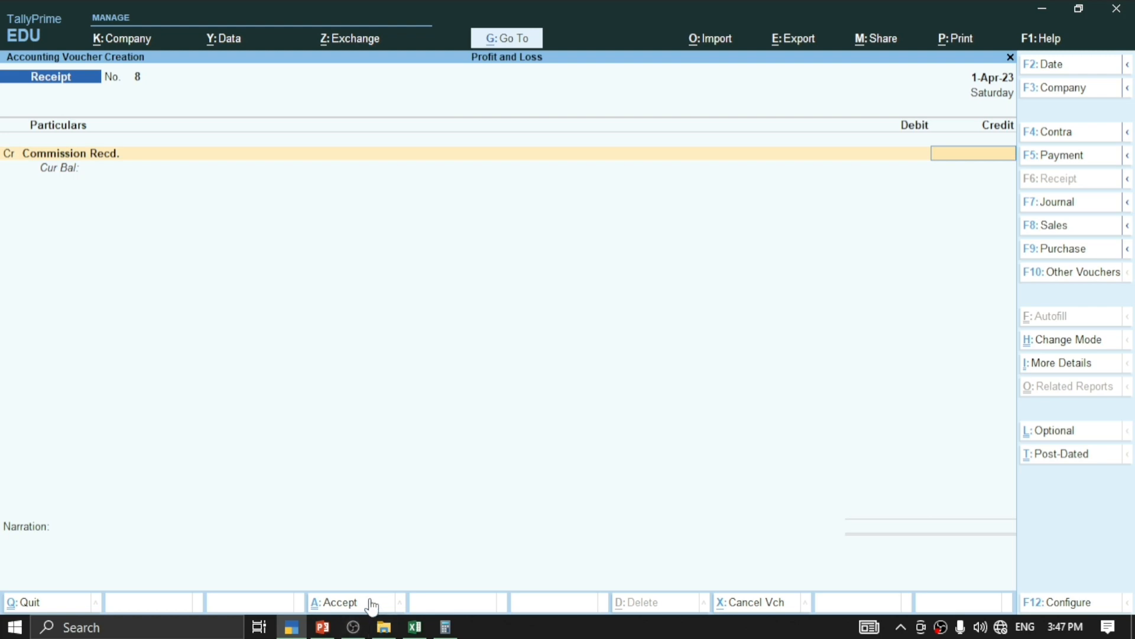
# Step: Check the commission amount on the PowerPoint slide and credit Commission Recd. with 3000 in the TallyPrime receipt voucher
pyautogui.click(322, 627)
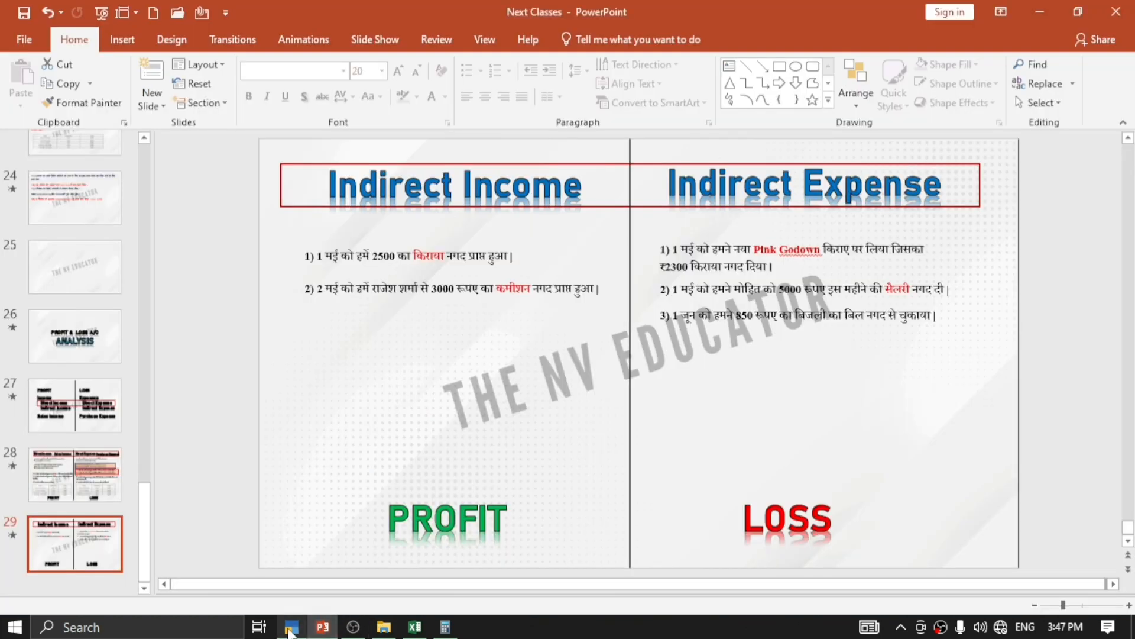
pyautogui.hotkey('alt', 'Tab')
pyautogui.write('3000')
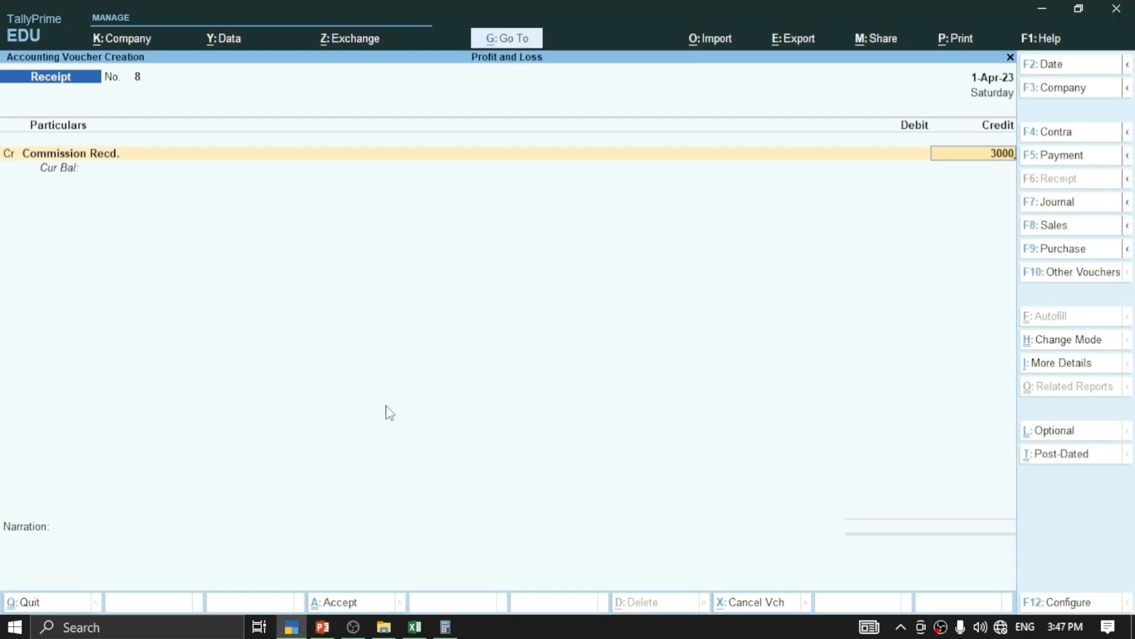
pyautogui.press('Return')
# Step: Debit Cash with 3,000 and save the receipt voucher with no narration
pyautogui.press('Return')
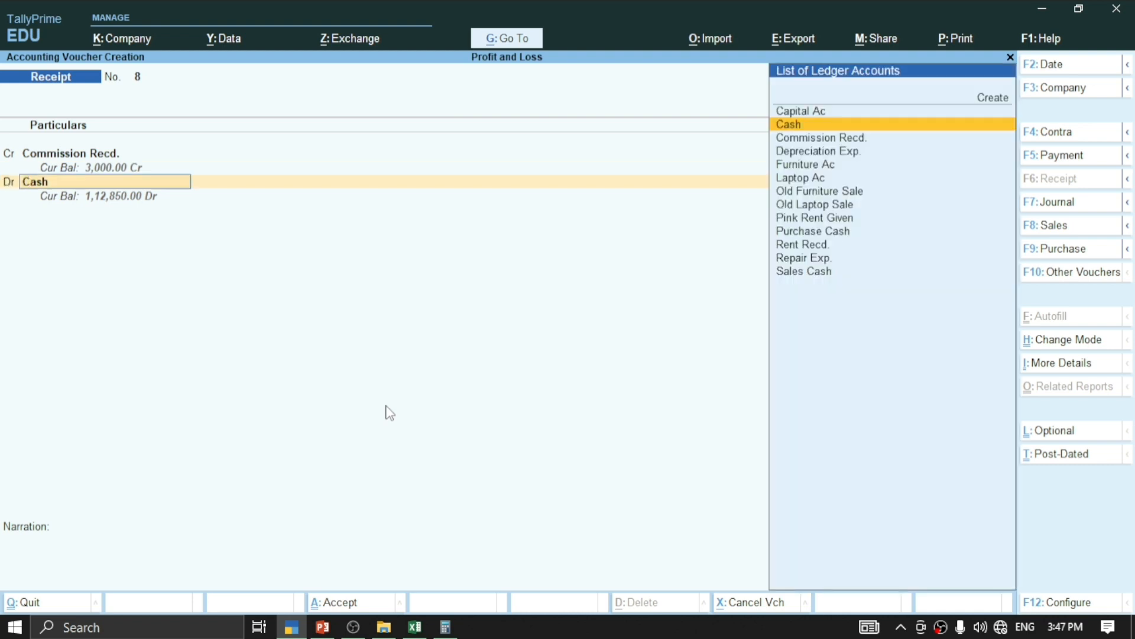
pyautogui.press('Return')
pyautogui.press('Return')
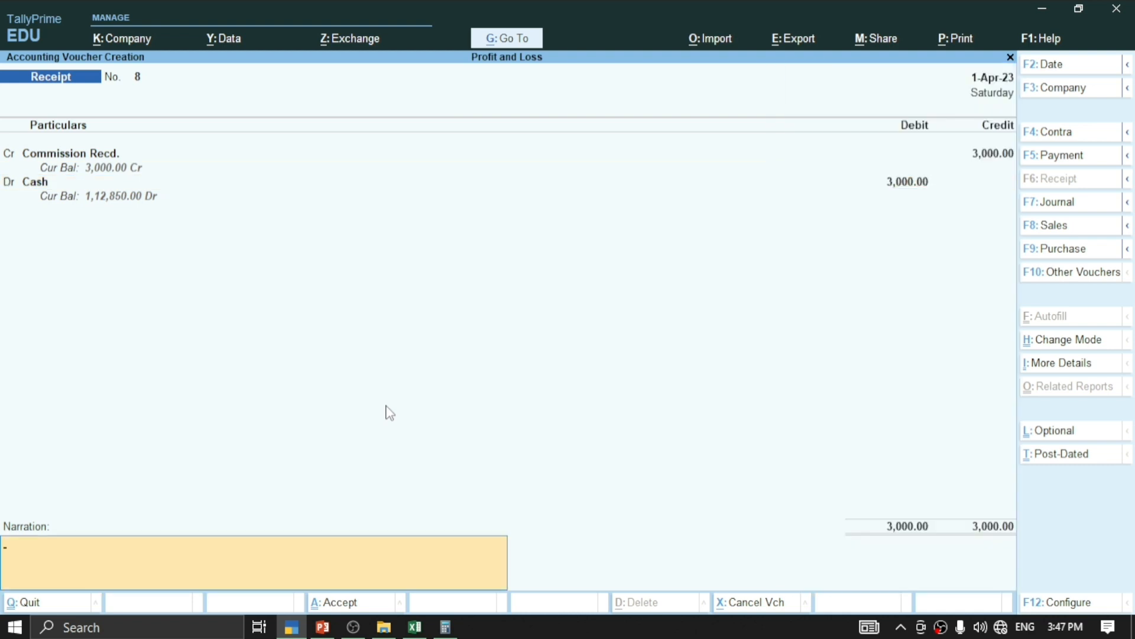
pyautogui.press('Return')
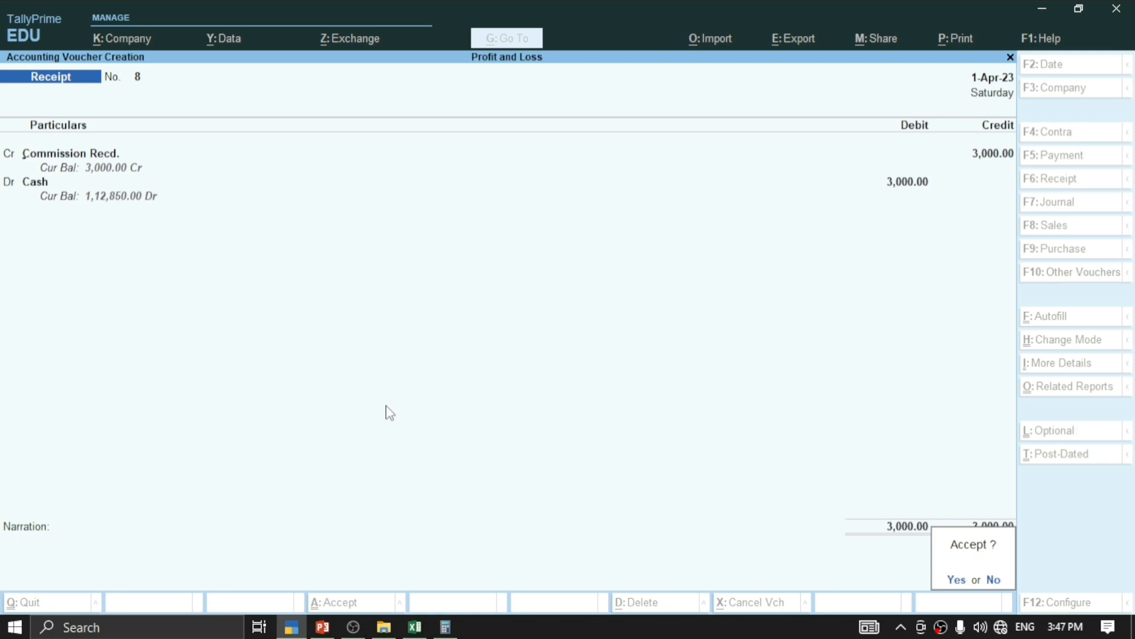
pyautogui.press('y')
# Step: Check the remaining transactions on the PowerPoint slide and change the new TallyPrime voucher to a Payment voucher
pyautogui.click(322, 627)
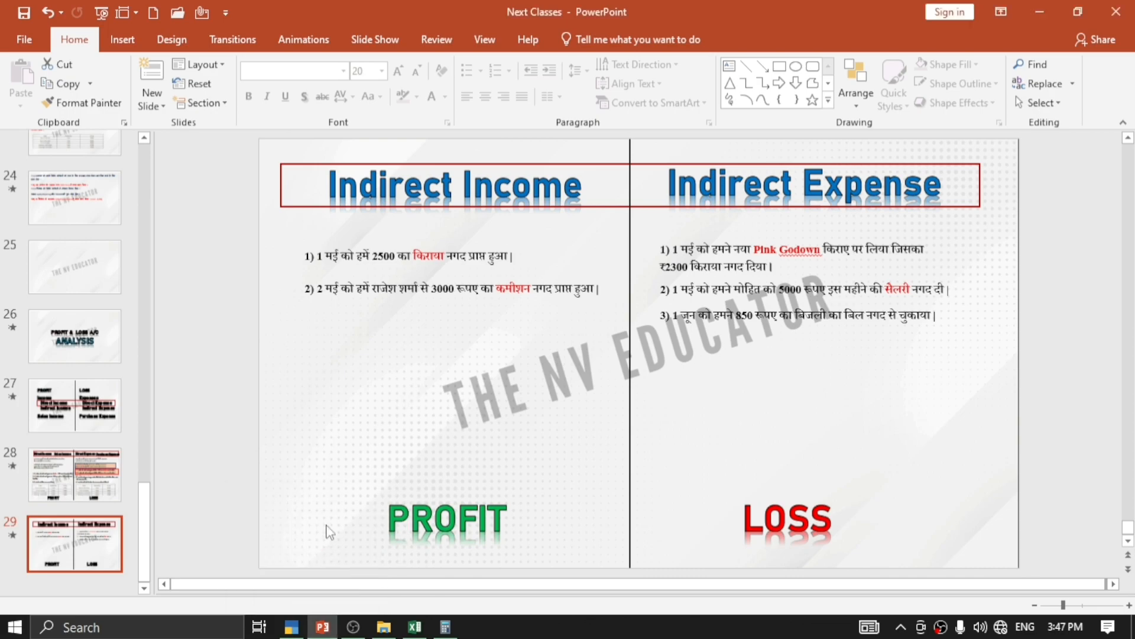
pyautogui.hotkey('alt', 'Tab')
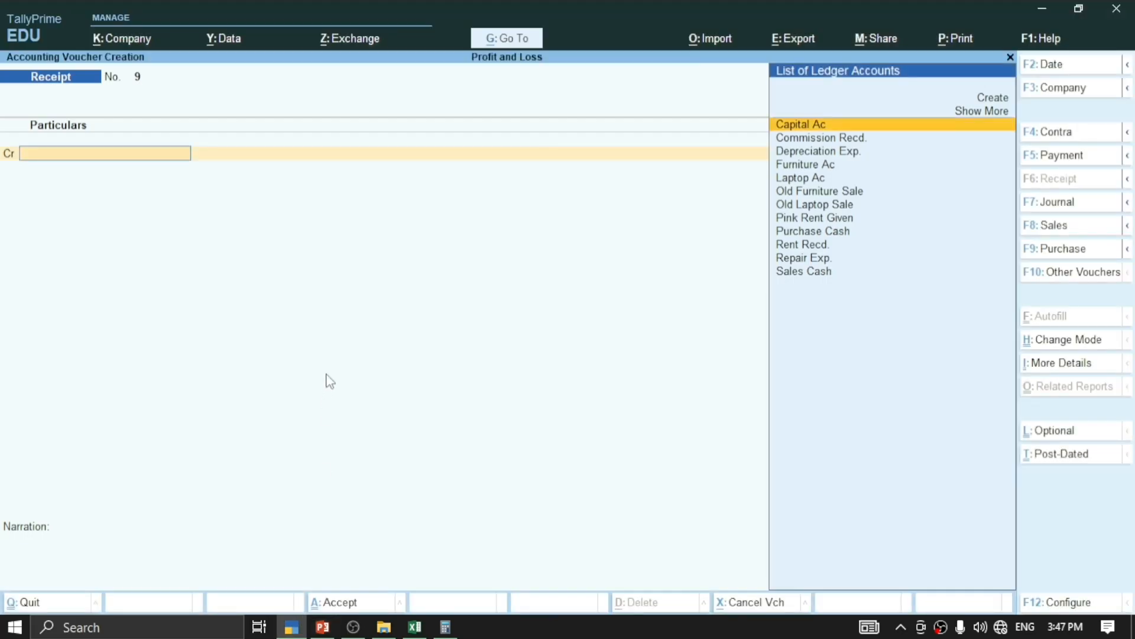
pyautogui.press('F5')
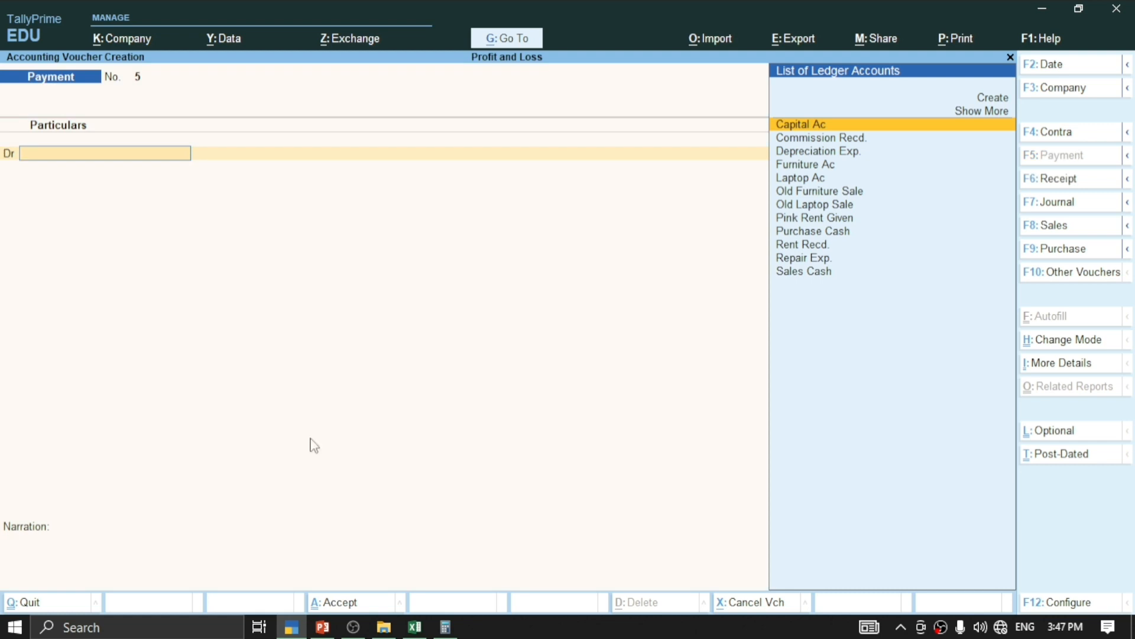
# Step: Check the salary transaction on the PowerPoint slide and create the employee's salary ledger under Indirect Expenses in the TallyPrime payment voucher
pyautogui.click(322, 627)
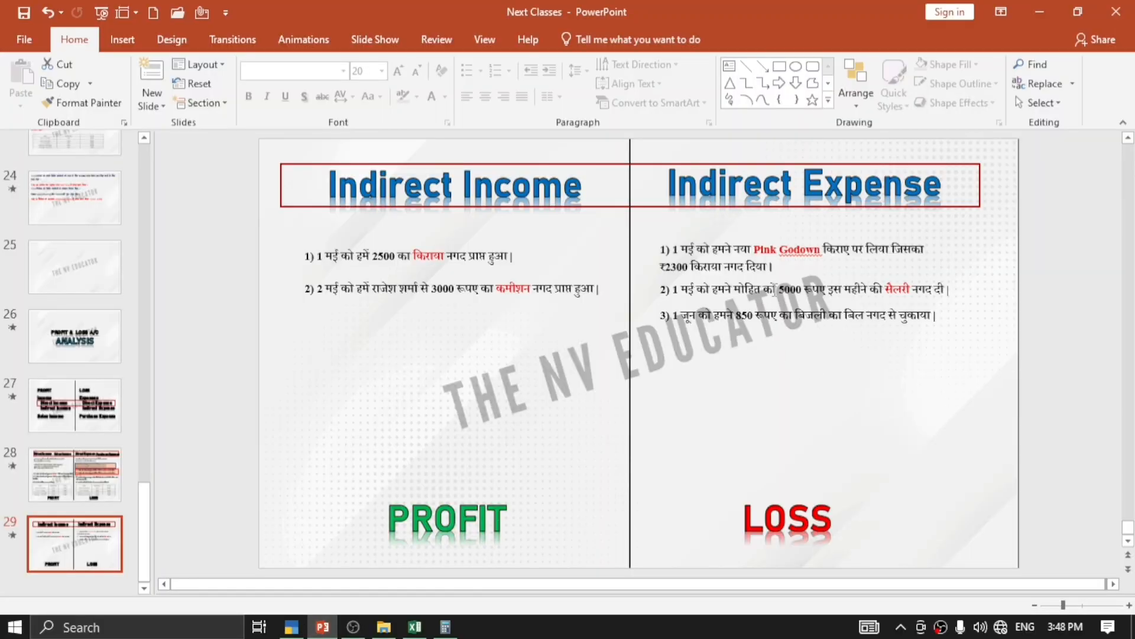
pyautogui.click(291, 627)
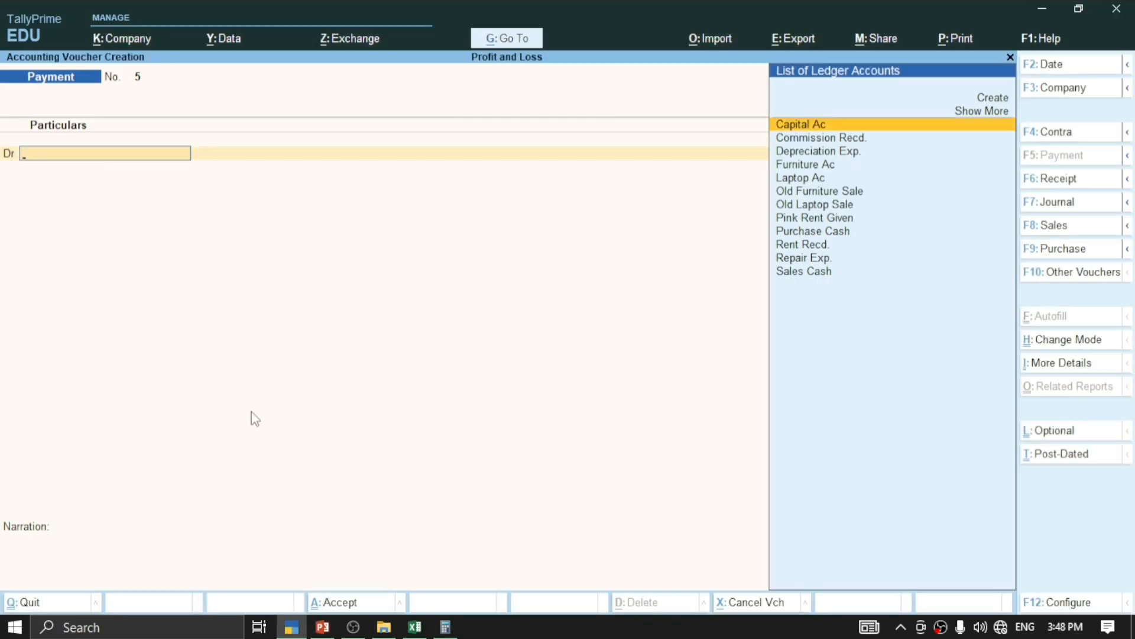
pyautogui.press('alt')
pyautogui.hotkey('alt', 'c')
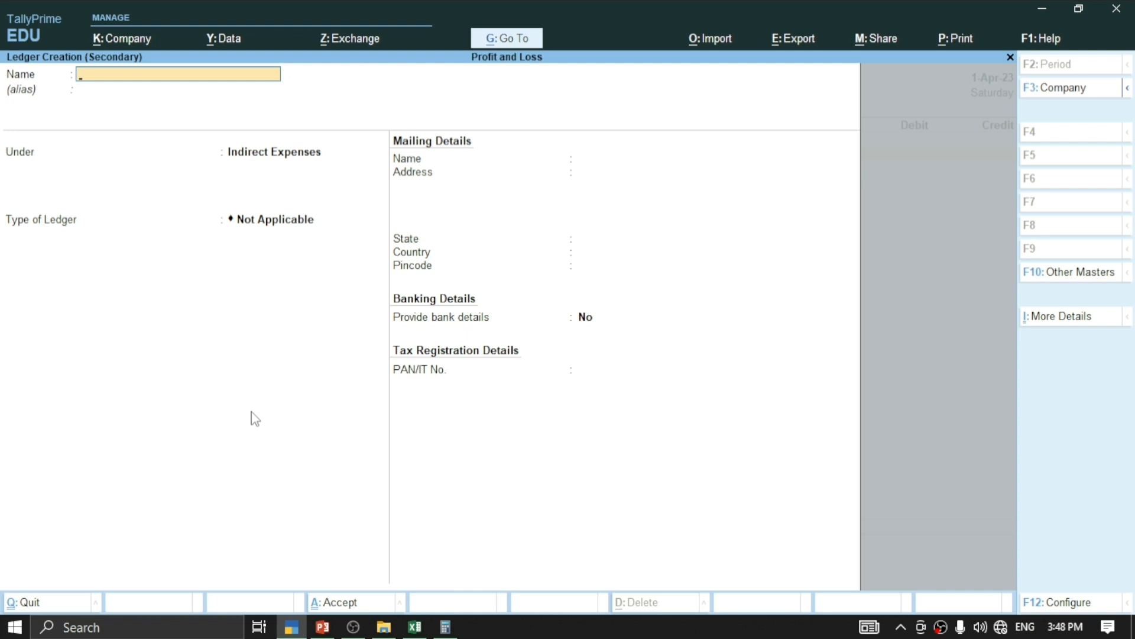
pyautogui.write('Mohit Salary Ac')
pyautogui.press('Return')
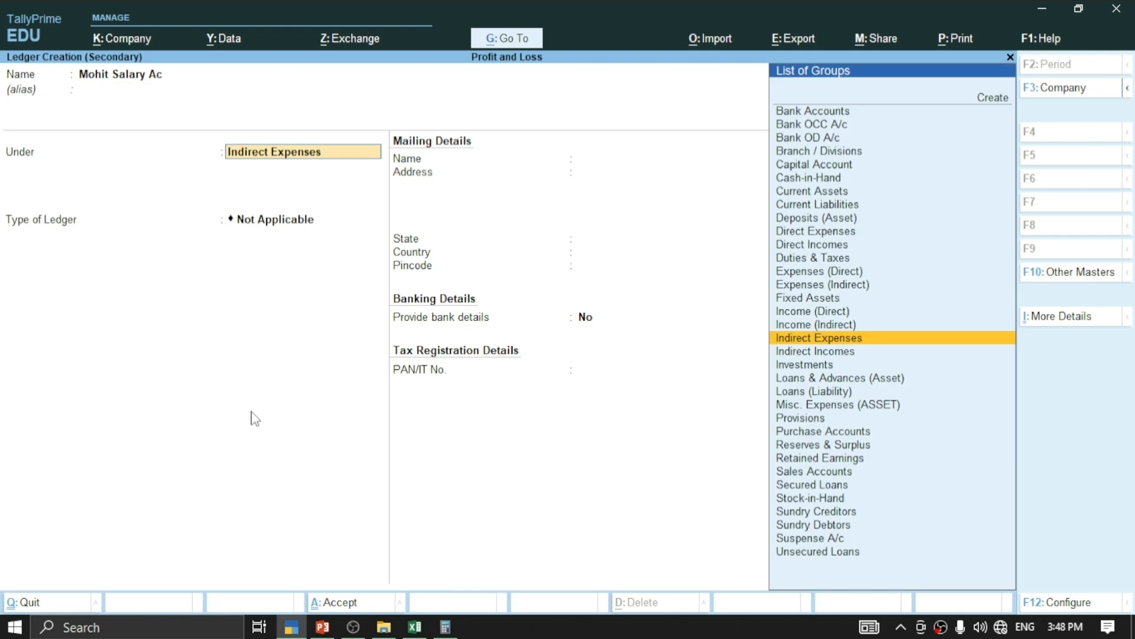
pyautogui.press('Return')
pyautogui.press('Return')
pyautogui.press('Return')
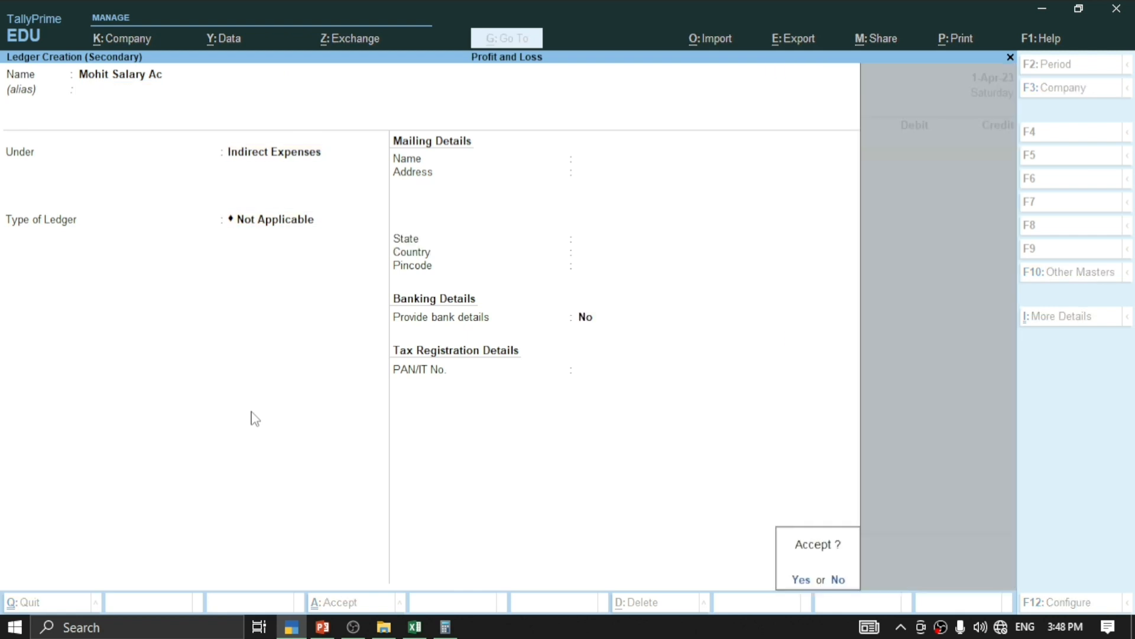
pyautogui.press('Return')
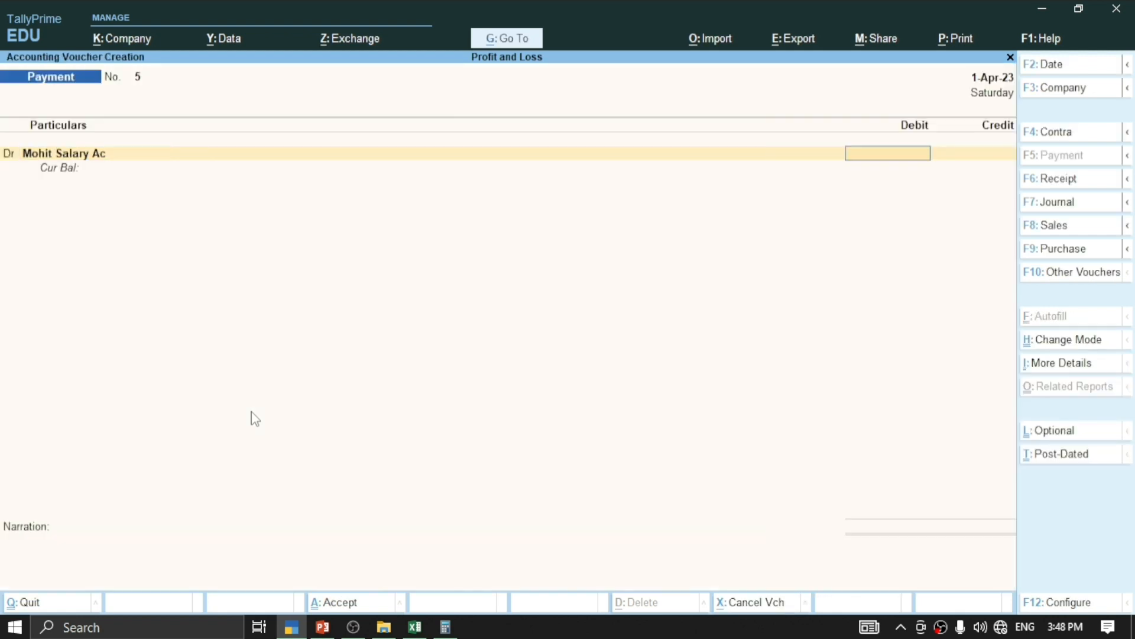
# Step: Check the salary amount on the PowerPoint slide and debit the employee's salary ledger with 5000 in the TallyPrime payment voucher
pyautogui.click(322, 626)
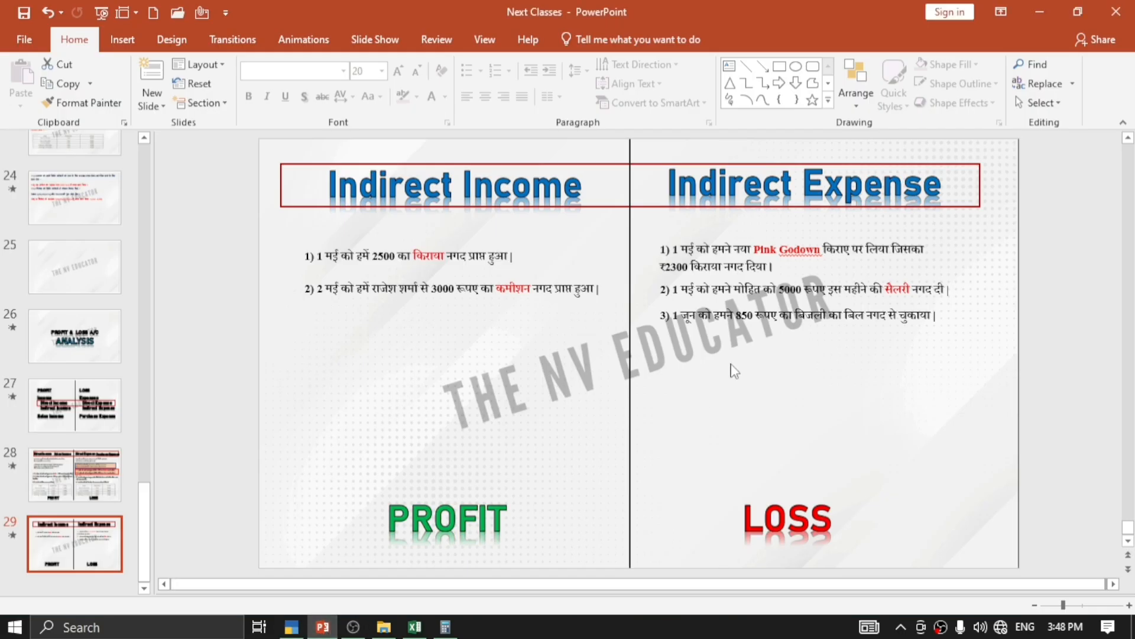
pyautogui.click(291, 626)
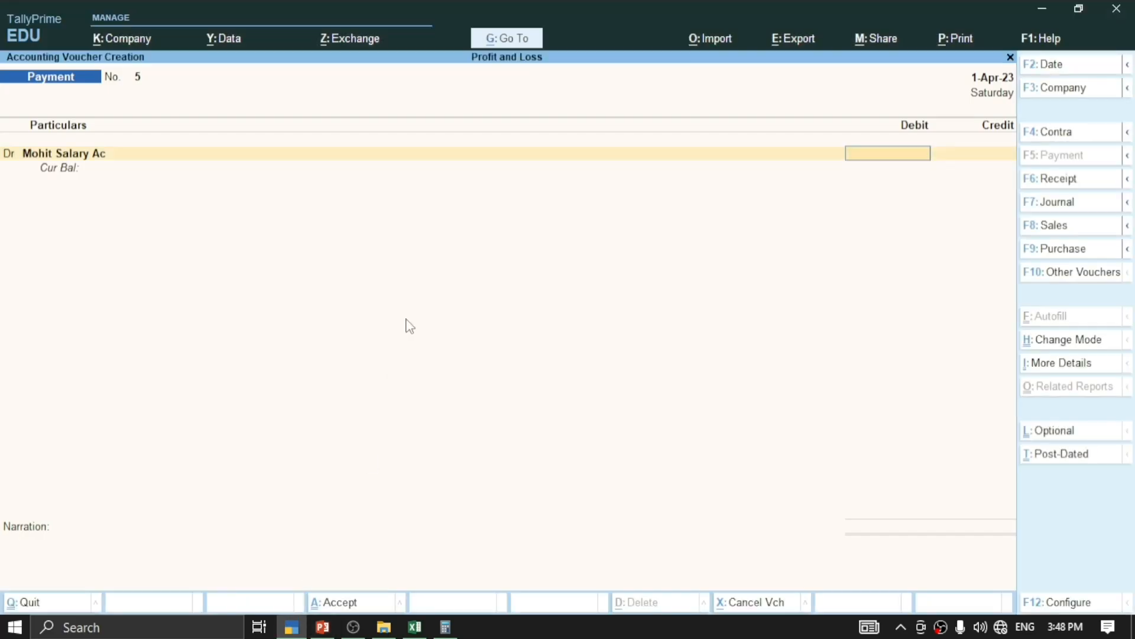
pyautogui.write('5000')
pyautogui.press('Return')
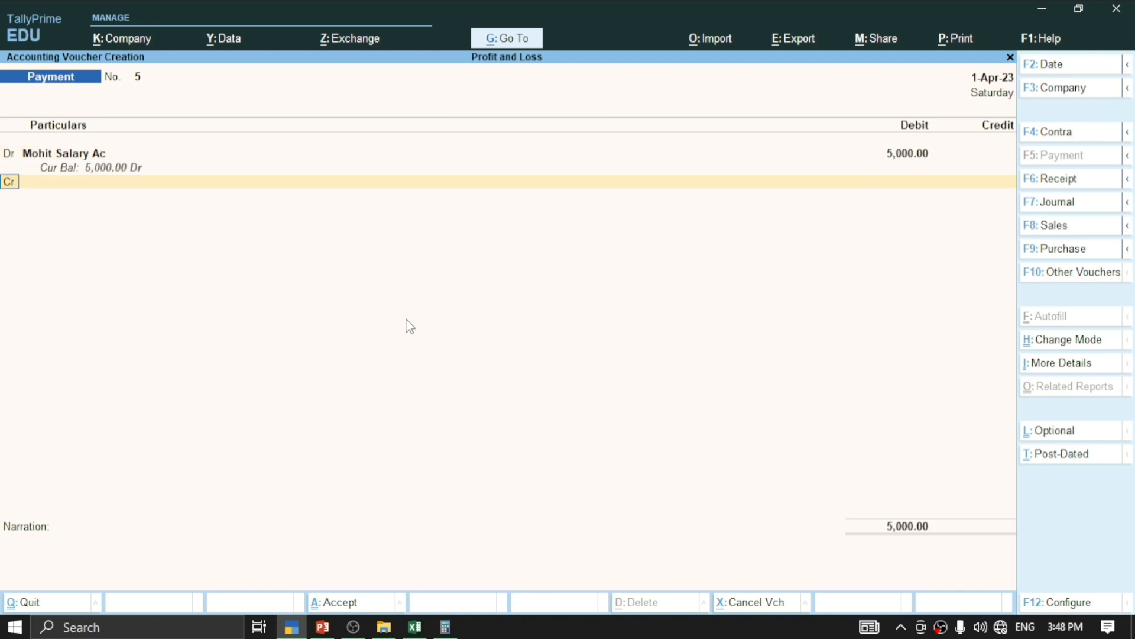
# Step: Credit Cash with 5,000 and save the salary payment voucher with no narration
pyautogui.press('Return')
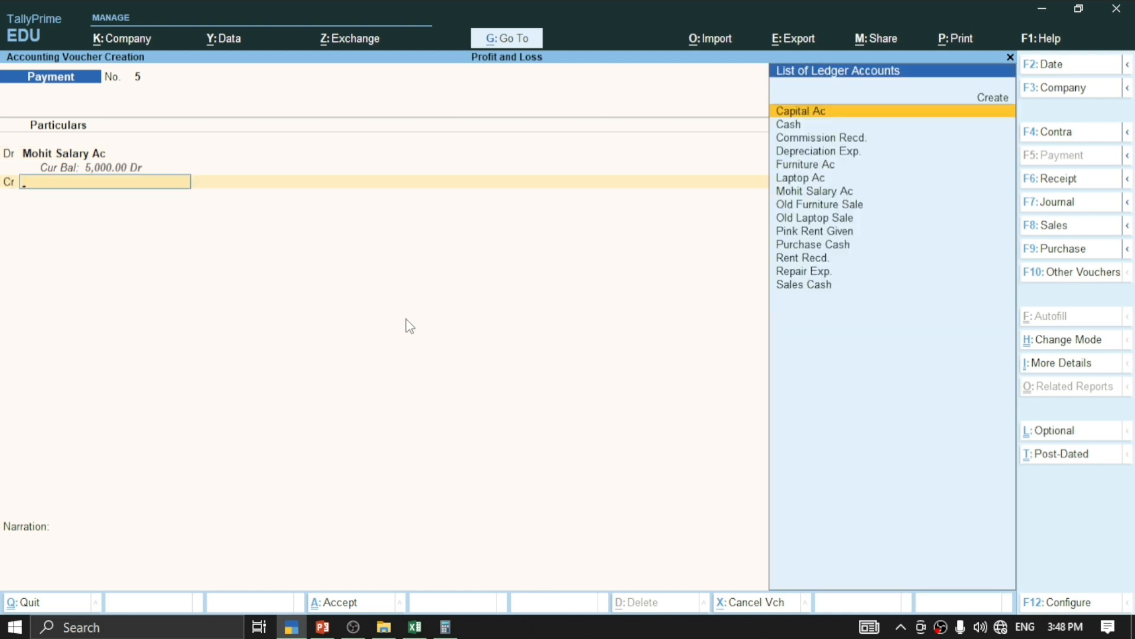
pyautogui.write('Ca')
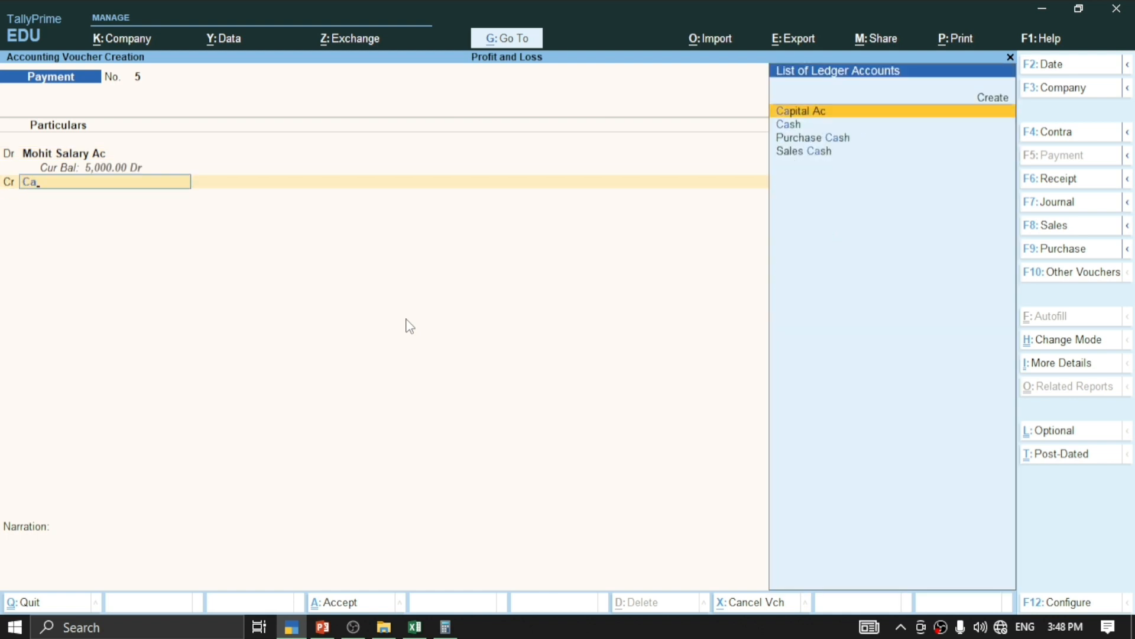
pyautogui.press('Down')
pyautogui.press('Return')
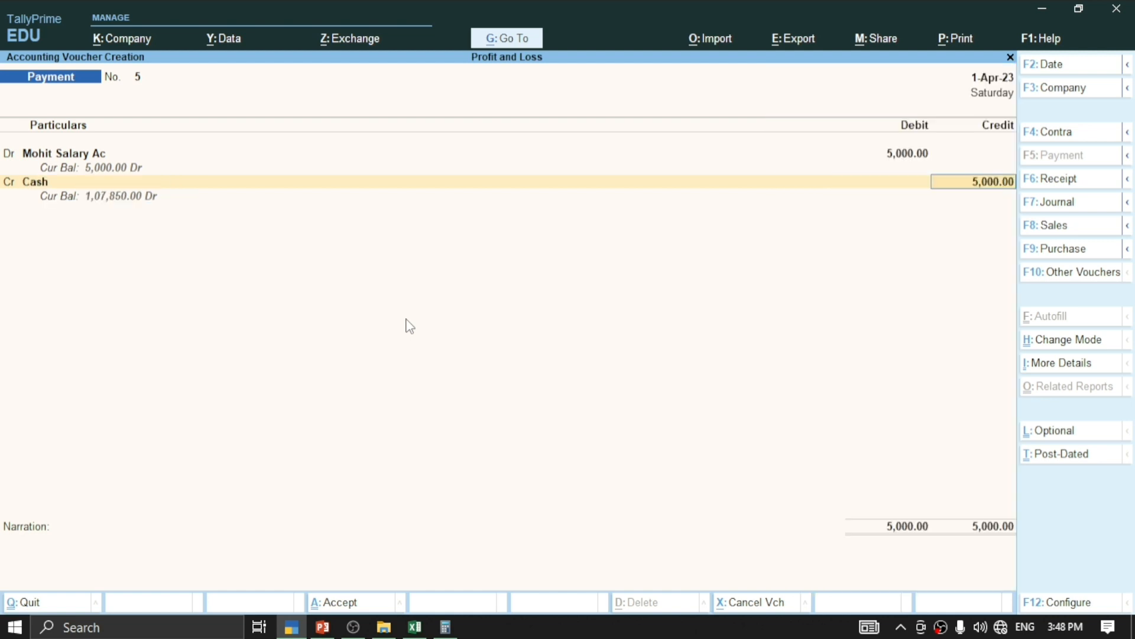
pyautogui.press('Return')
pyautogui.press('Return')
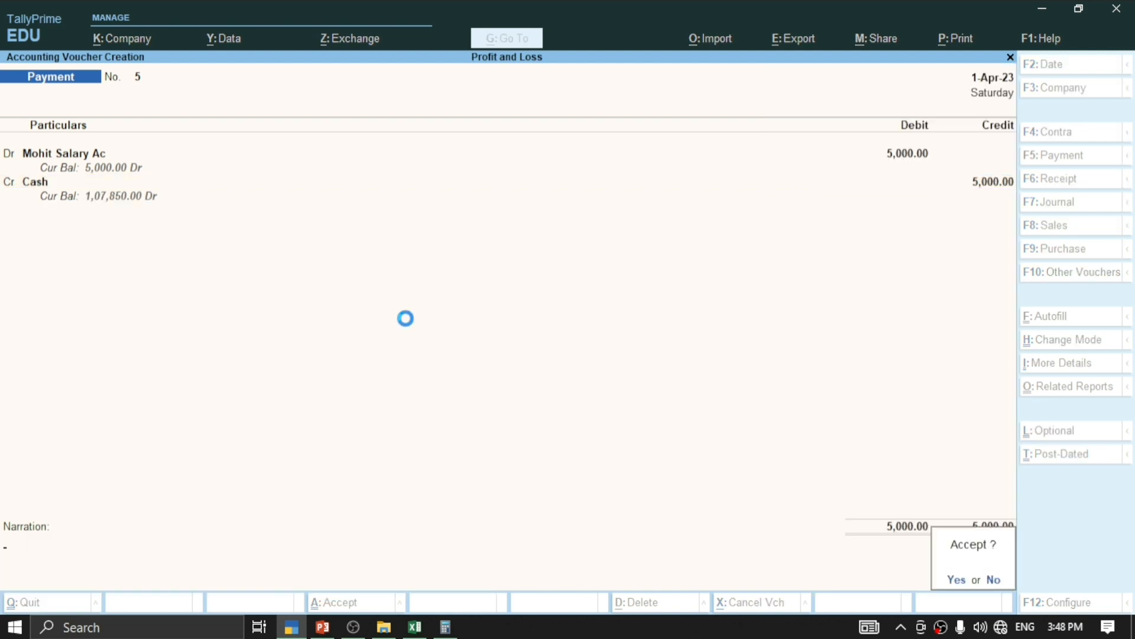
pyautogui.press('Return')
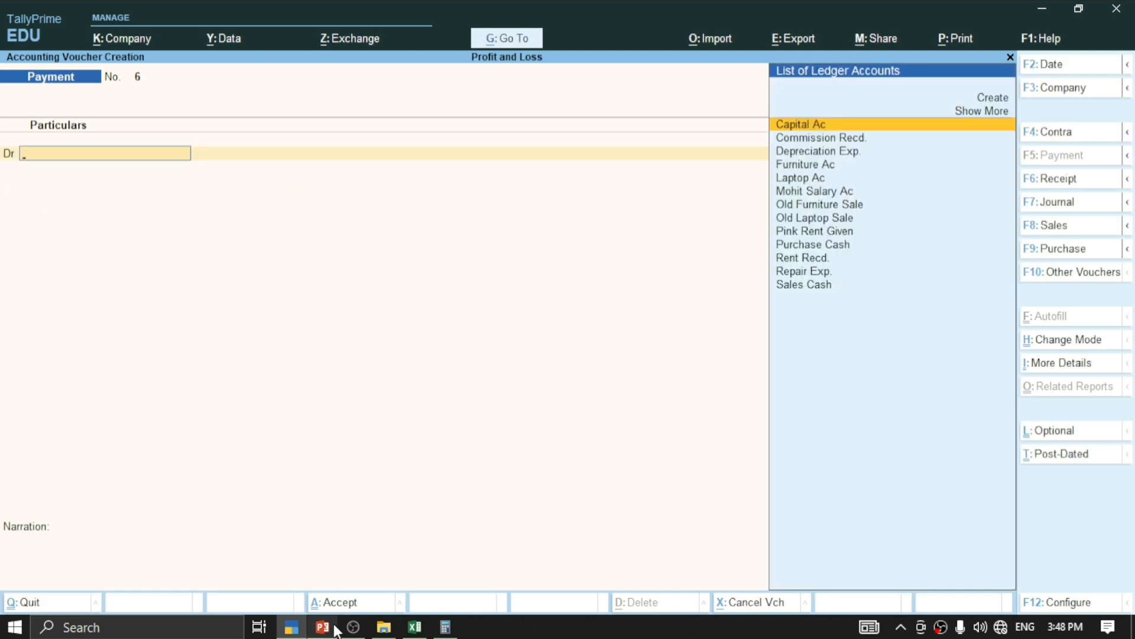
# Step: Check the third indirect expense on the PowerPoint slide and create an Electricity Bill ledger under Indirect Expenses in the new TallyPrime payment voucher
pyautogui.click(384, 567)
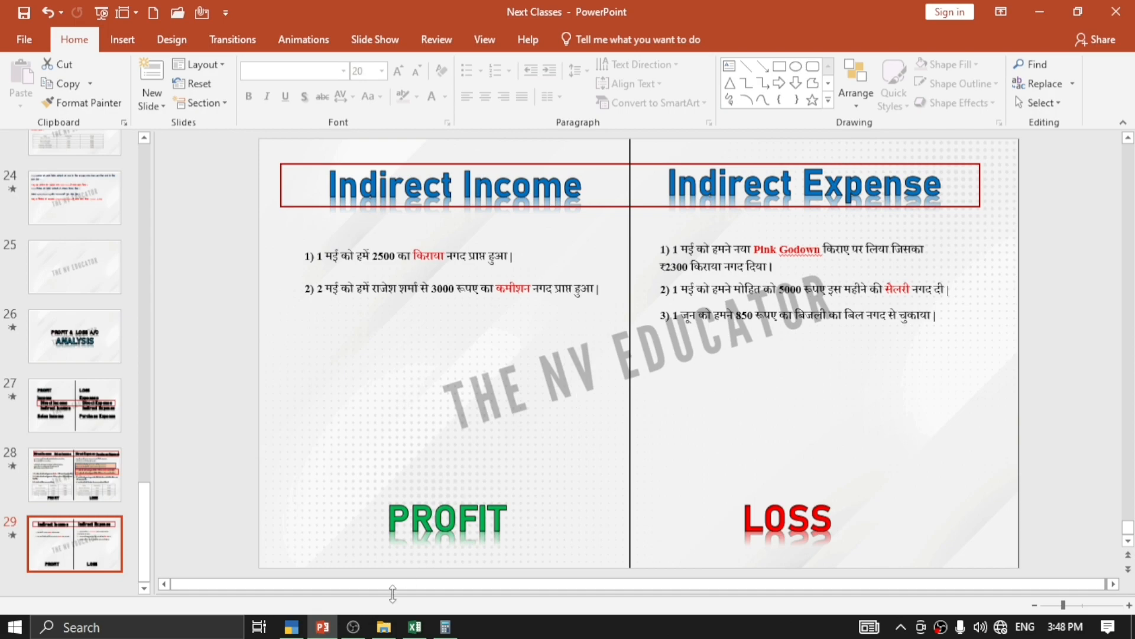
pyautogui.click(291, 627)
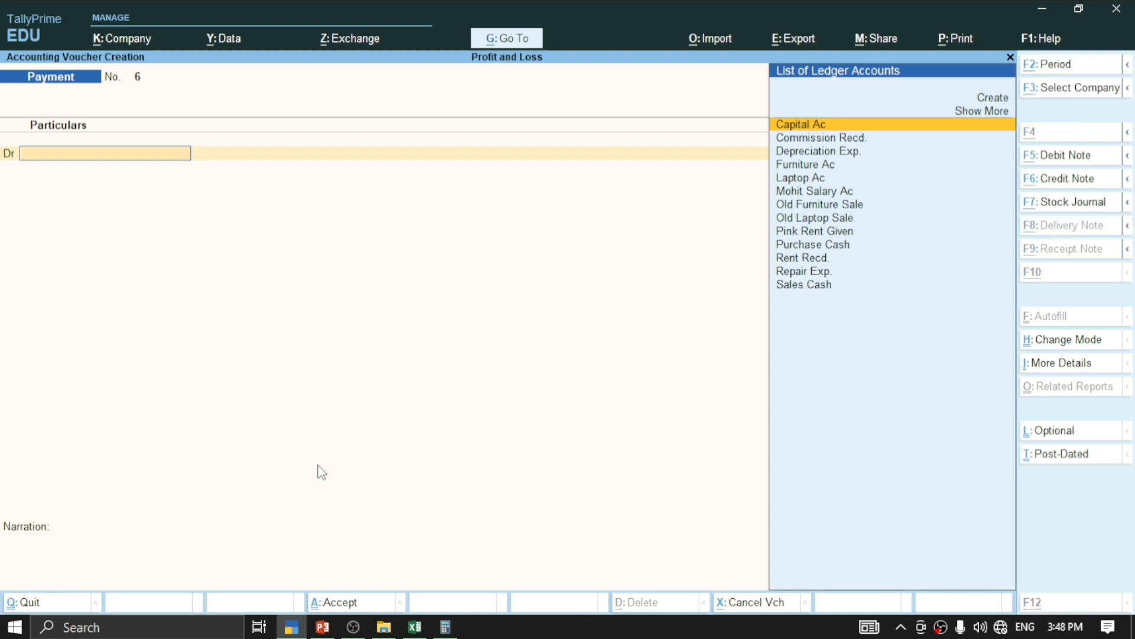
pyautogui.hotkey('alt', 'c')
pyautogui.write('Electricitu')
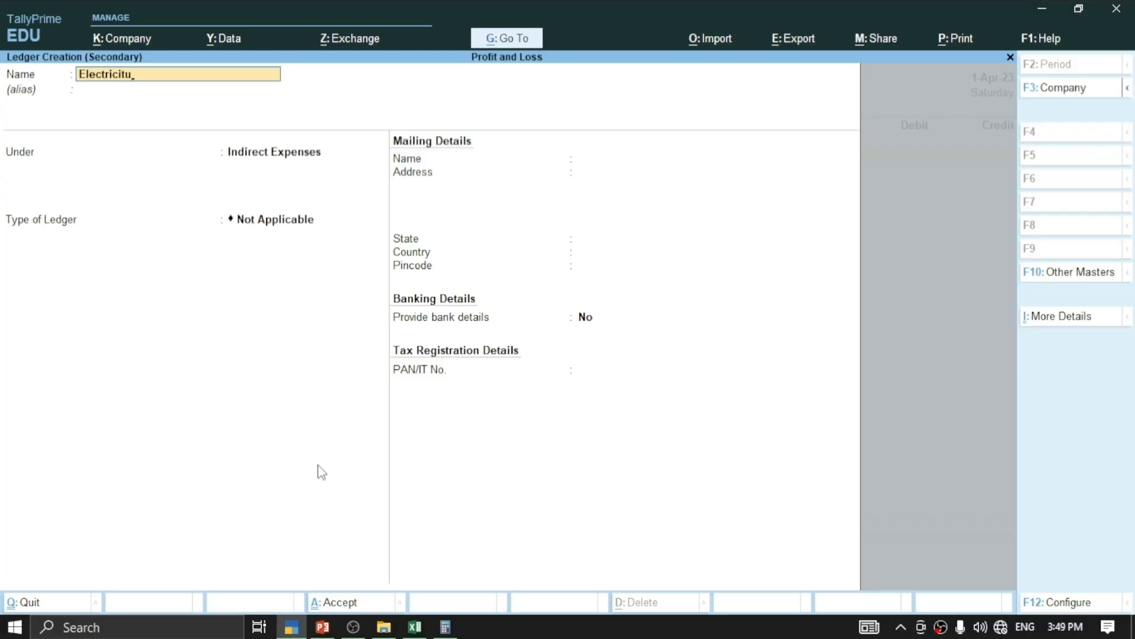
pyautogui.press('BackSpace')
pyautogui.write('y Bill')
pyautogui.press('Return')
pyautogui.press('Return')
pyautogui.press('Return')
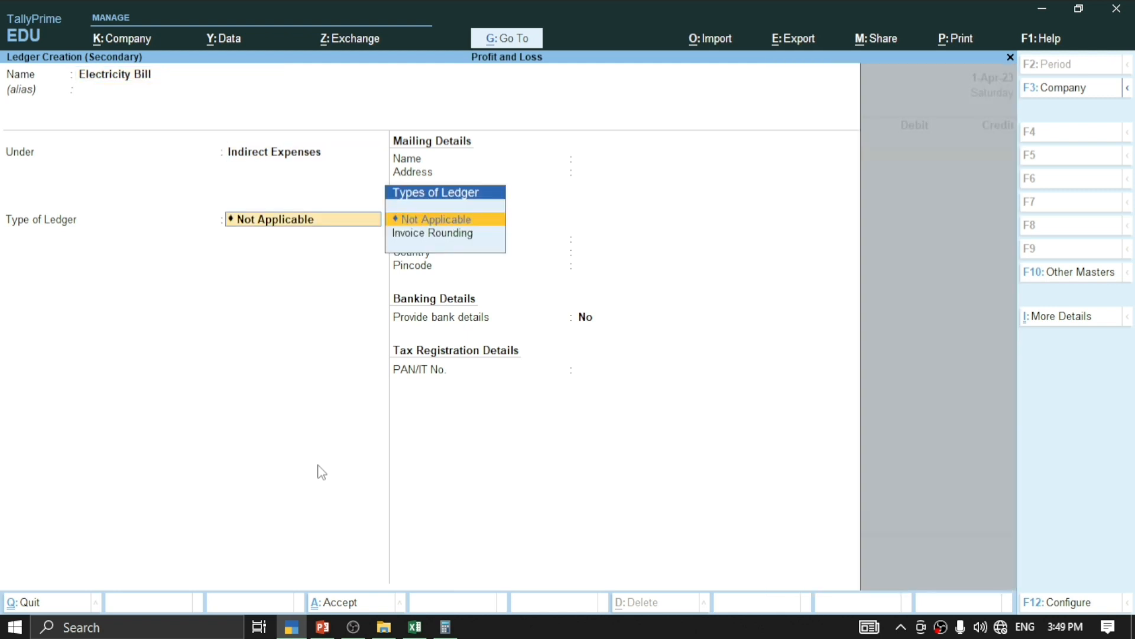
pyautogui.press('Return')
pyautogui.press('Return')
pyautogui.press('Return')
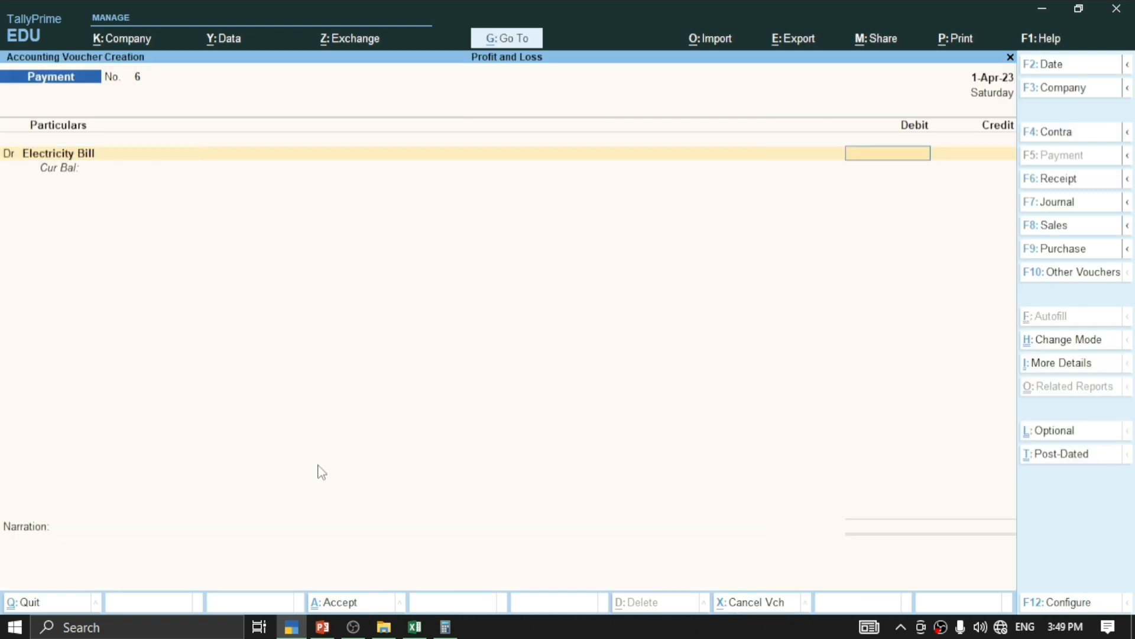
# Step: Check the electricity amount on the PowerPoint slide and debit Electricity Bill with 850 in the TallyPrime payment voucher
pyautogui.click(322, 627)
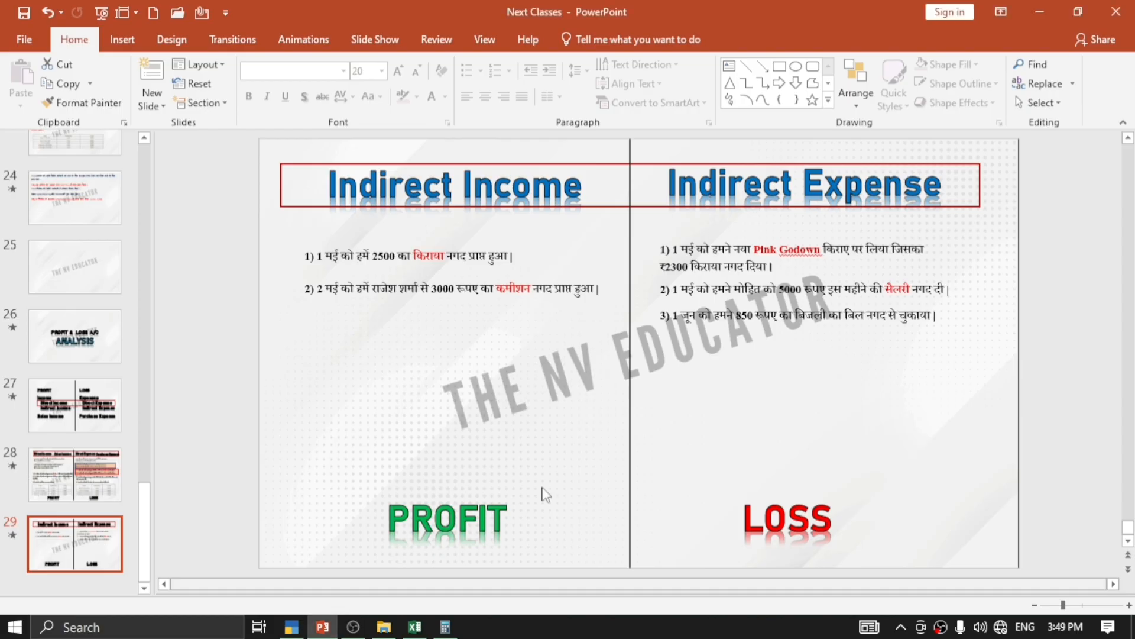
pyautogui.click(292, 627)
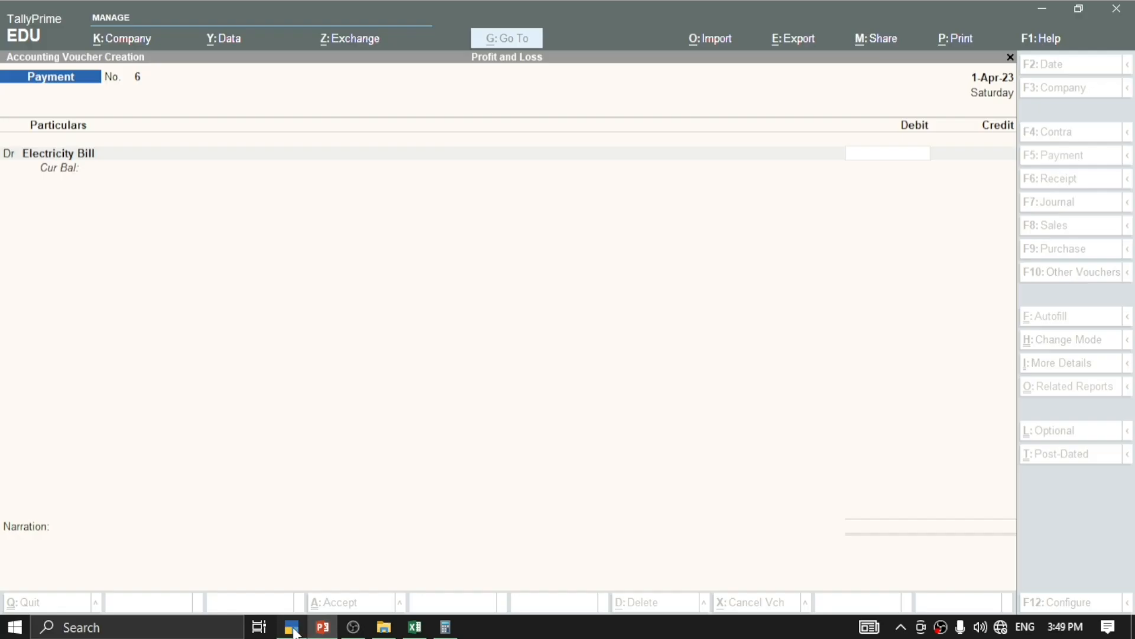
pyautogui.write('850')
pyautogui.press('Return')
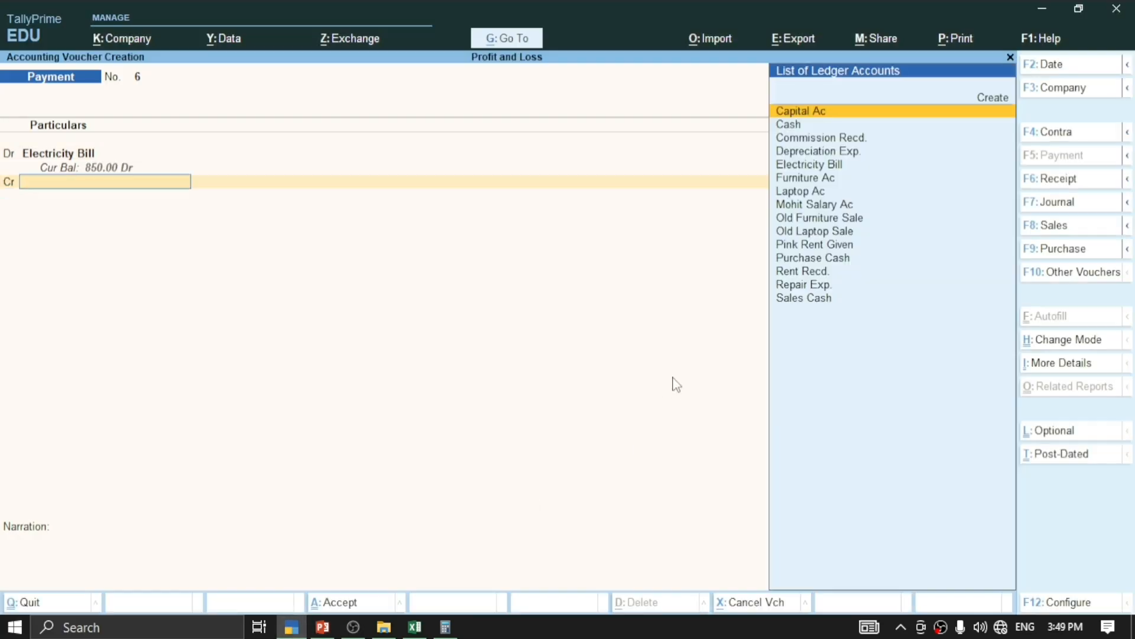
# Step: Credit Cash with 850 and save the electricity payment voucher with no narration
pyautogui.write('x')
pyautogui.press('BackSpace')
pyautogui.write('C')
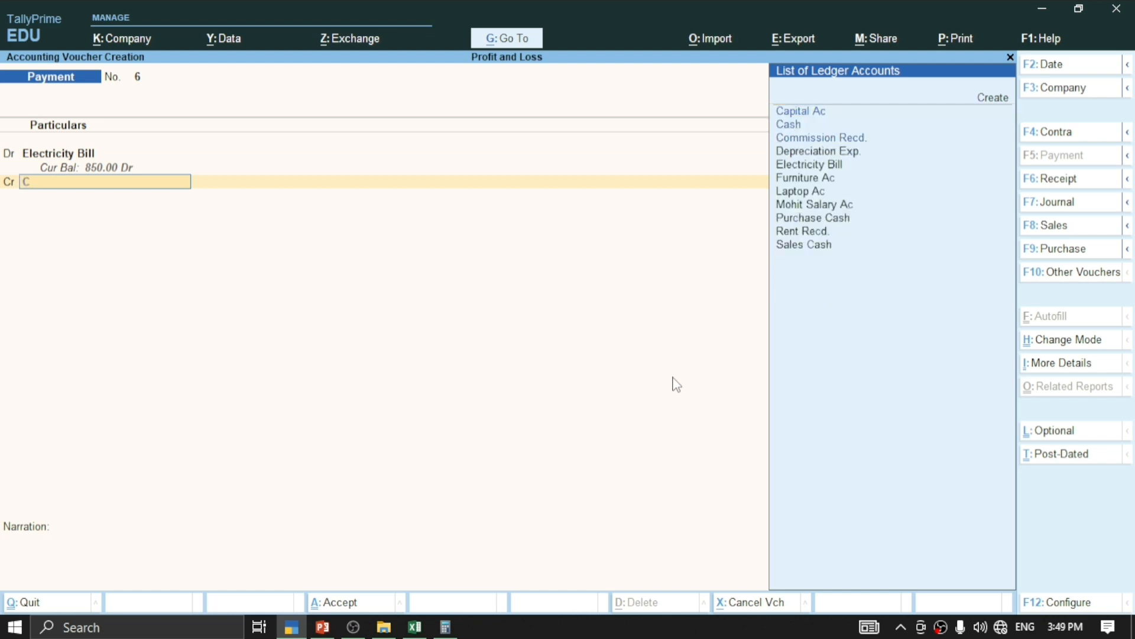
pyautogui.write('as')
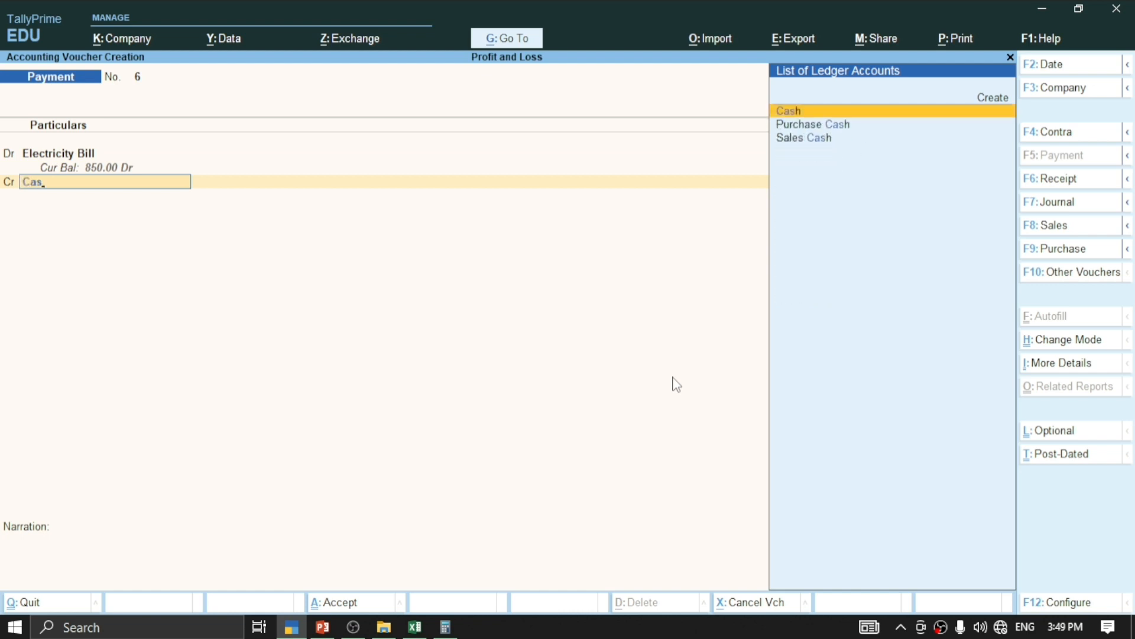
pyautogui.press('Return')
pyautogui.press('Return')
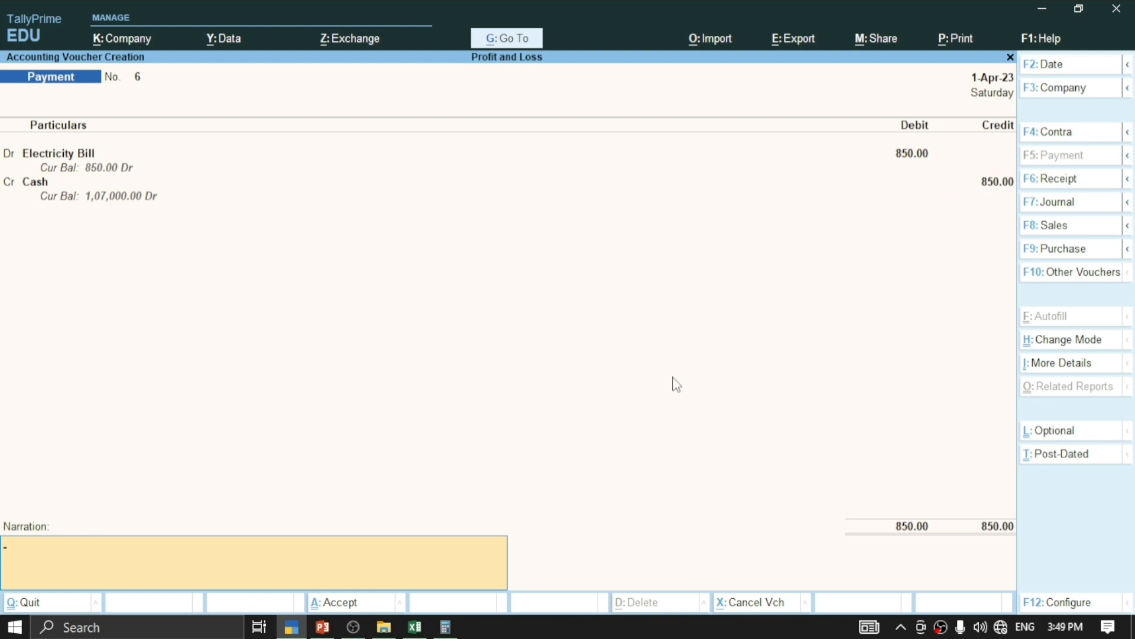
pyautogui.press('Return')
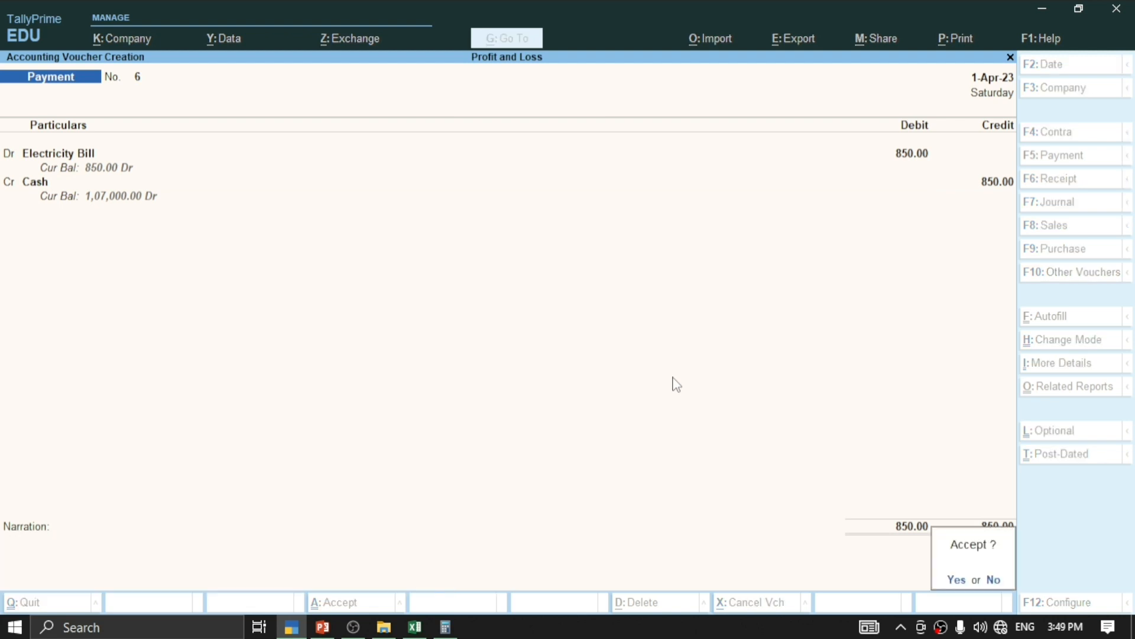
pyautogui.press('Return')
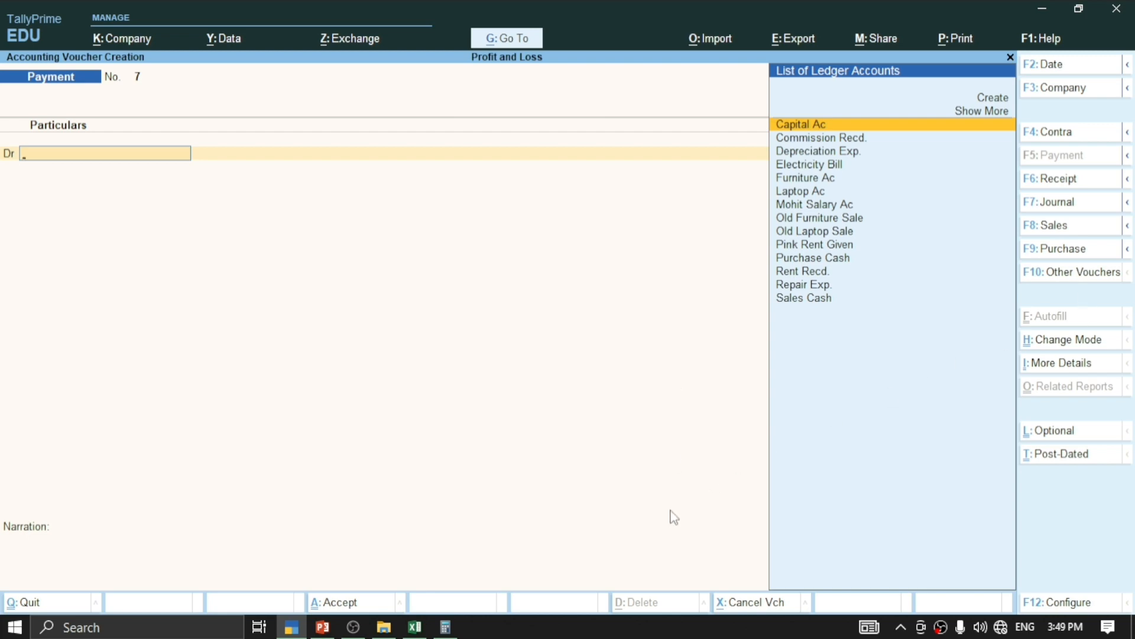
# Step: Leave voucher entry and open the Profit & Loss A/c report of the company
pyautogui.moveTo(337, 611)
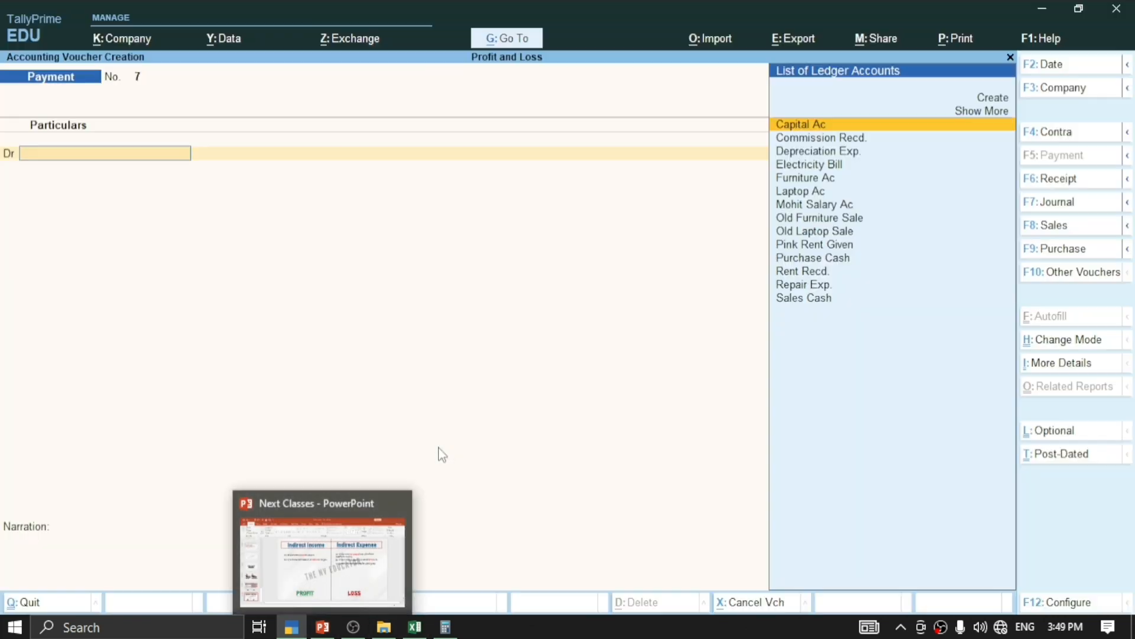
pyautogui.press('Escape')
pyautogui.press('Down')
pyautogui.press('Down')
pyautogui.press('Down')
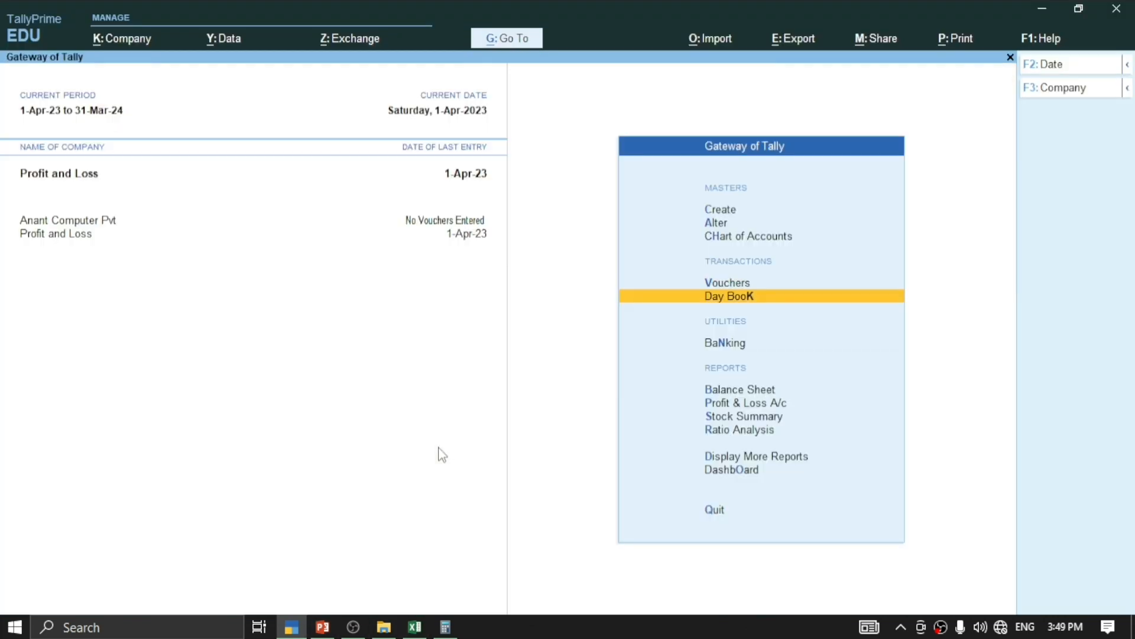
pyautogui.press('Return')
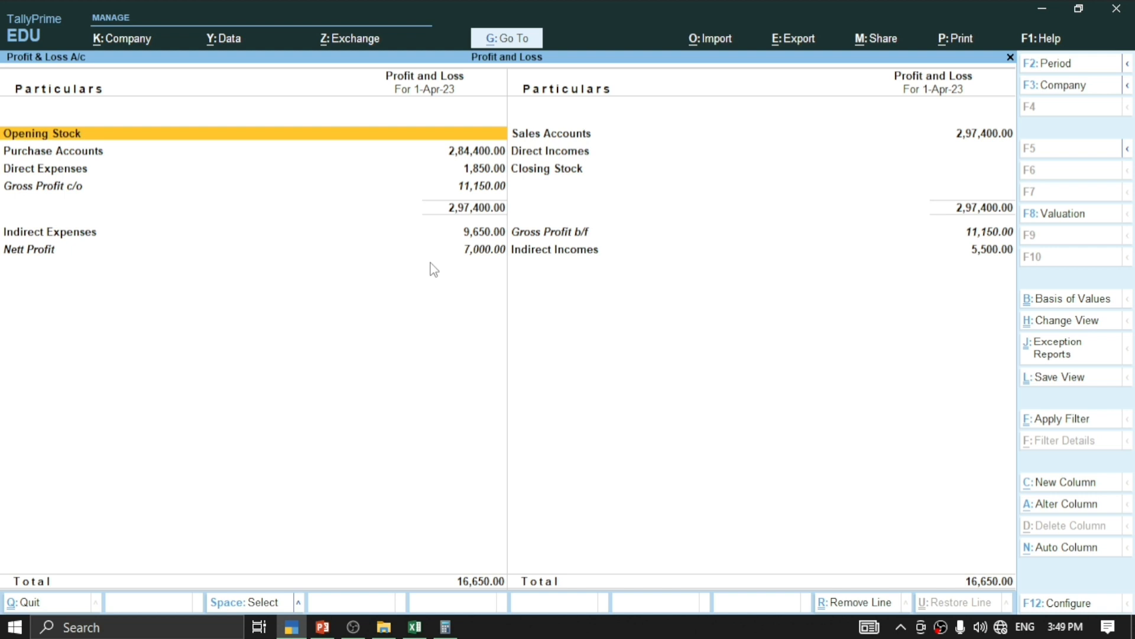
# Step: Examine the Gross Profit b/f and Indirect Incomes lines against Indirect Expenses and Nett Profit in the Profit & Loss A/c
pyautogui.press('Right')
pyautogui.press('Down')
pyautogui.press('Down')
pyautogui.press('Down')
pyautogui.press('Down')
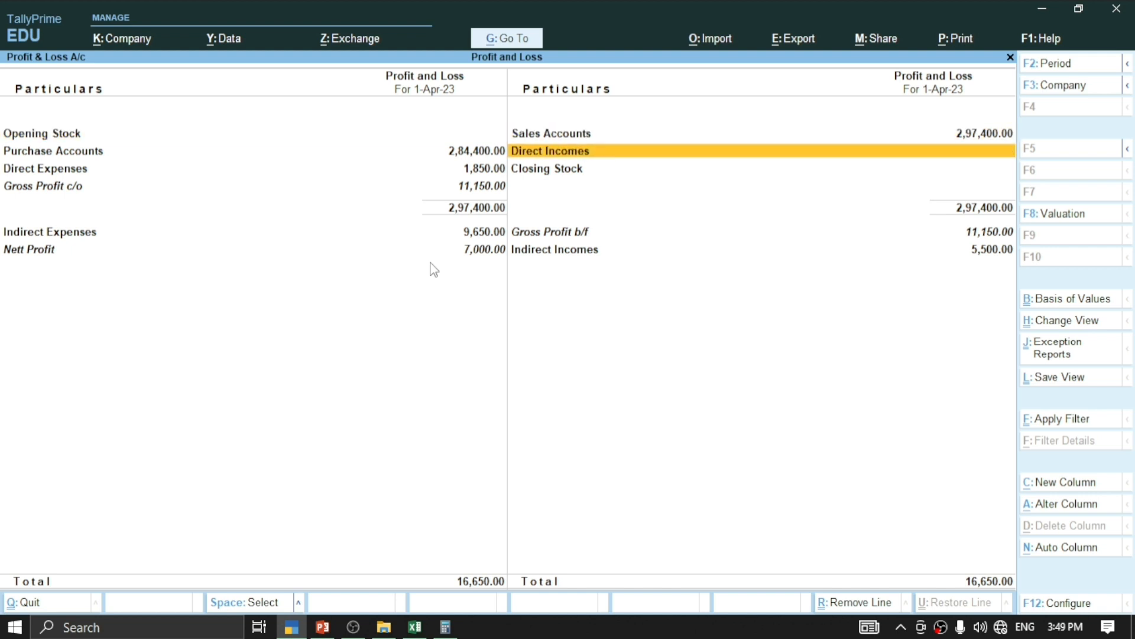
pyautogui.press('Up')
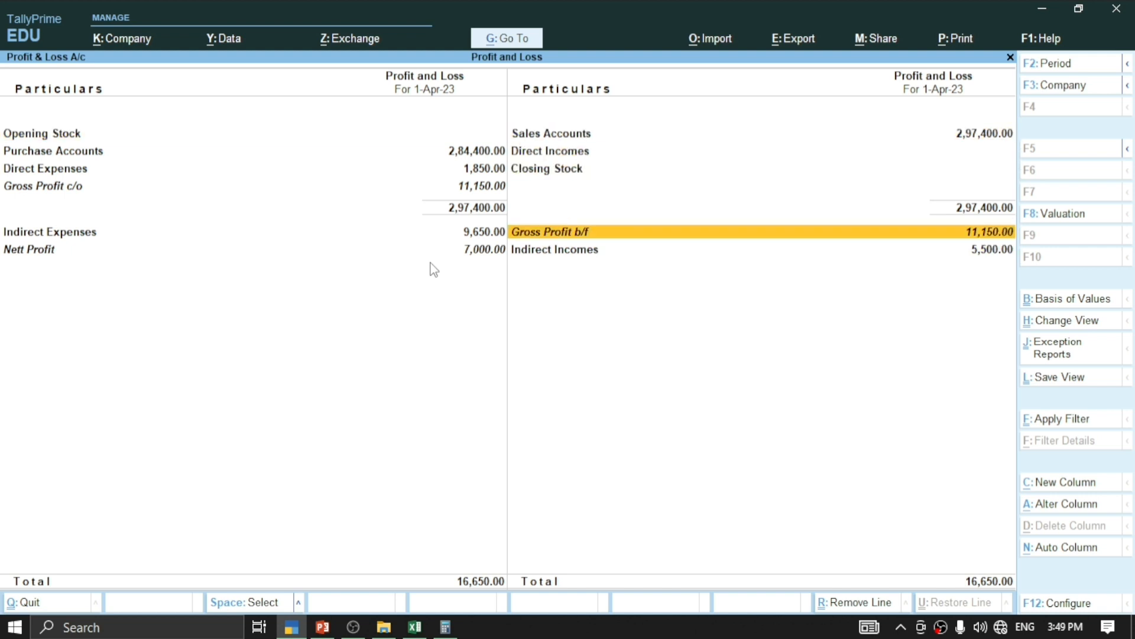
pyautogui.press('Up')
pyautogui.press('Down')
pyautogui.press('Down')
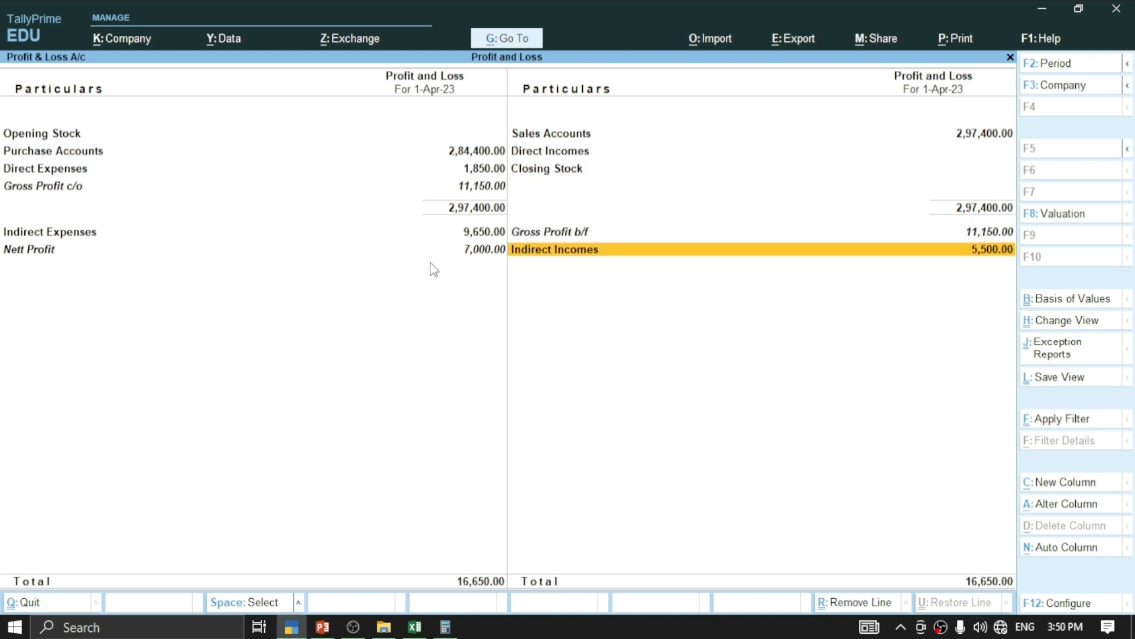
pyautogui.press('Left')
pyautogui.press('Up')
pyautogui.press('Right')
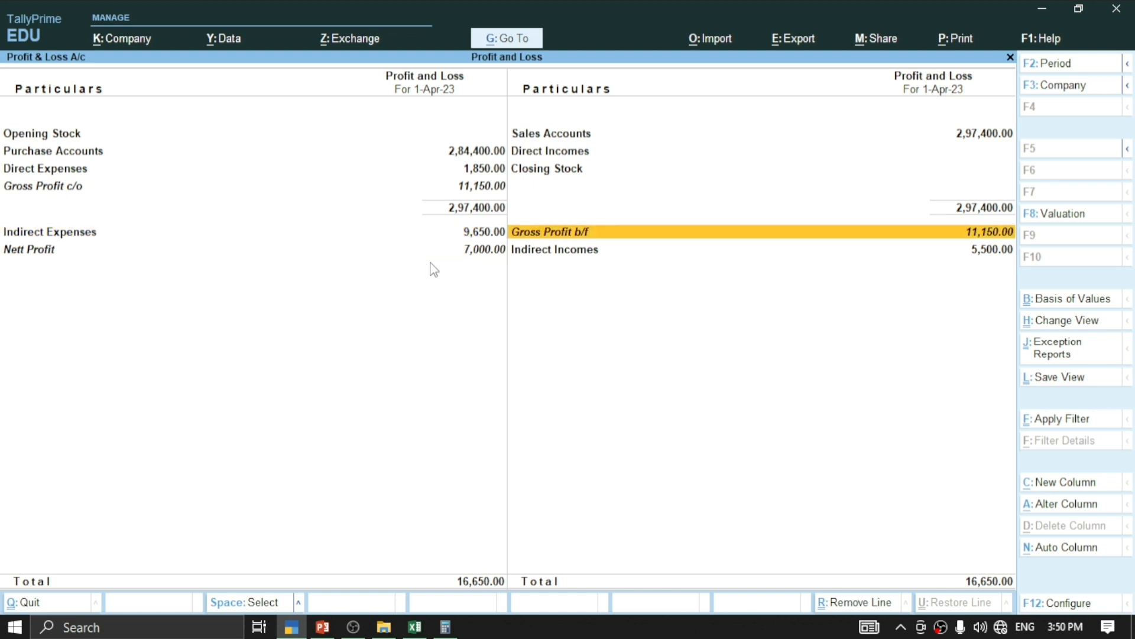
pyautogui.press('Left')
pyautogui.press('Right')
pyautogui.press('Left')
pyautogui.press('Right')
pyautogui.press('Left')
pyautogui.press('Down')
pyautogui.press('Right')
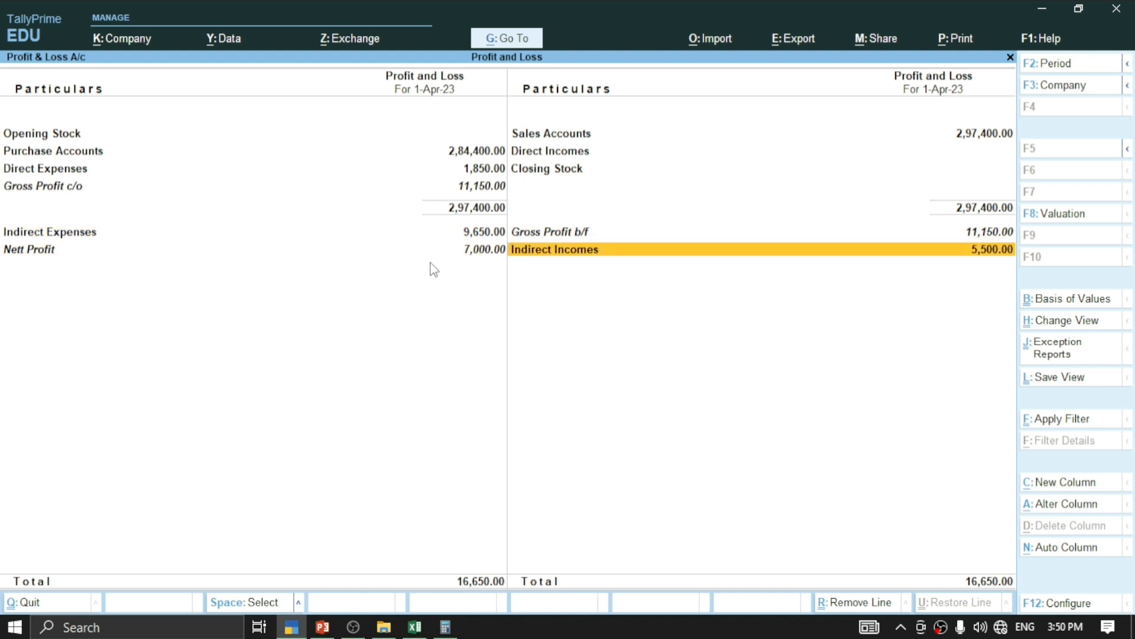
# Step: Examine the Purchase Accounts, Gross Profit, Indirect Expenses and Nett Profit lines of the Profit & Loss A/c
pyautogui.press('Up')
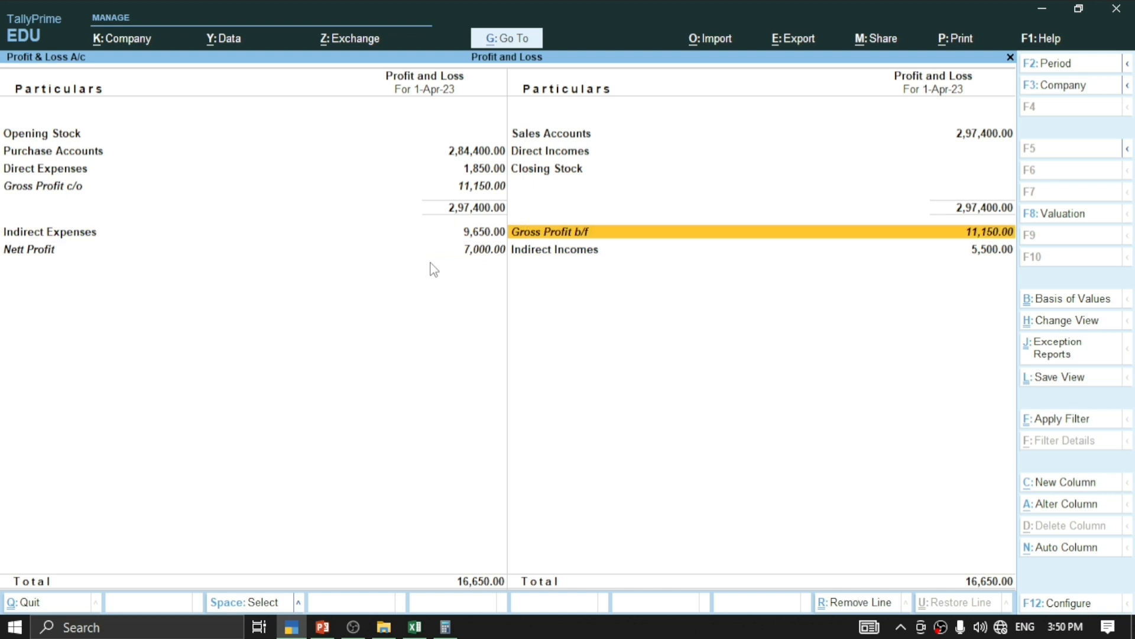
pyautogui.press('Left')
pyautogui.press('Up')
pyautogui.press('Up')
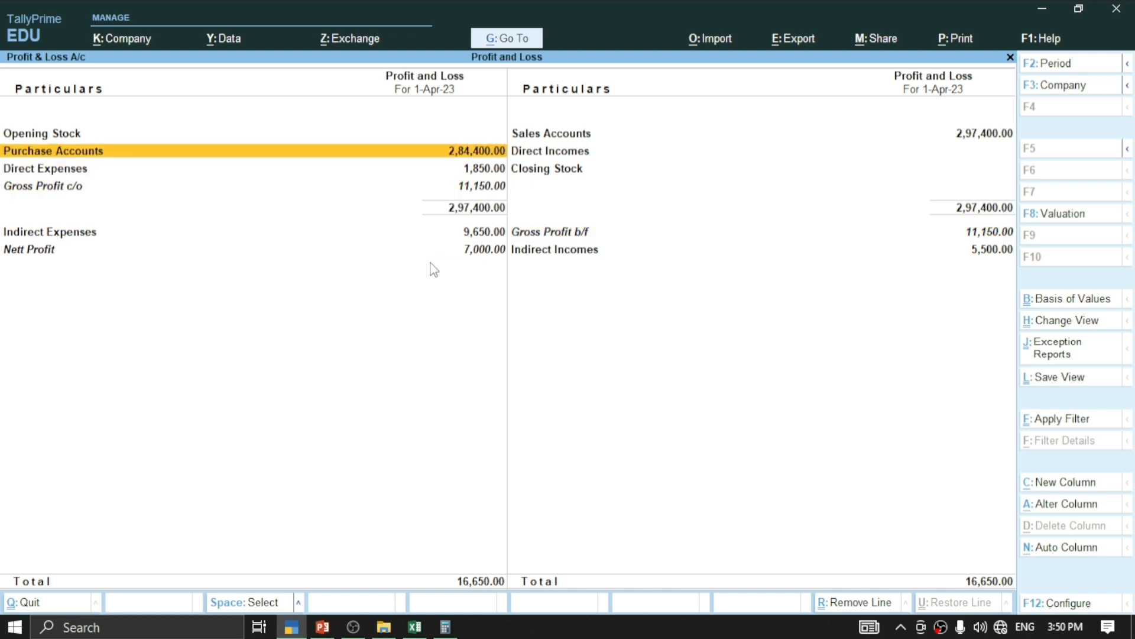
pyautogui.press('Down')
pyautogui.press('Down')
pyautogui.press('Down')
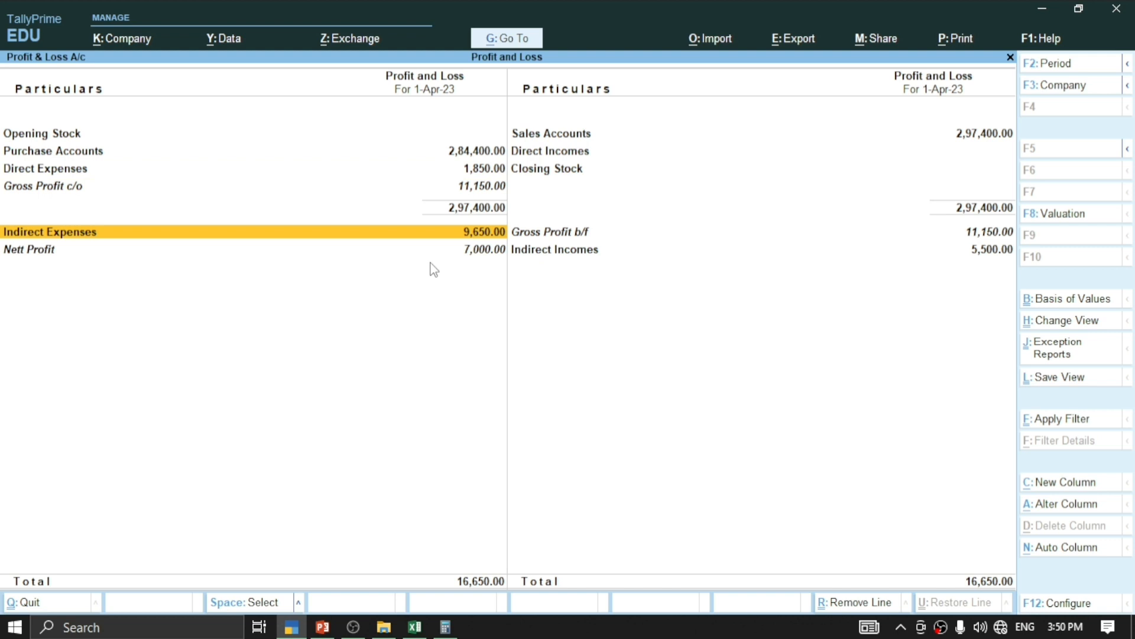
pyautogui.press('Right')
pyautogui.press('Left')
pyautogui.press('Up')
pyautogui.press('Up')
pyautogui.press('Down')
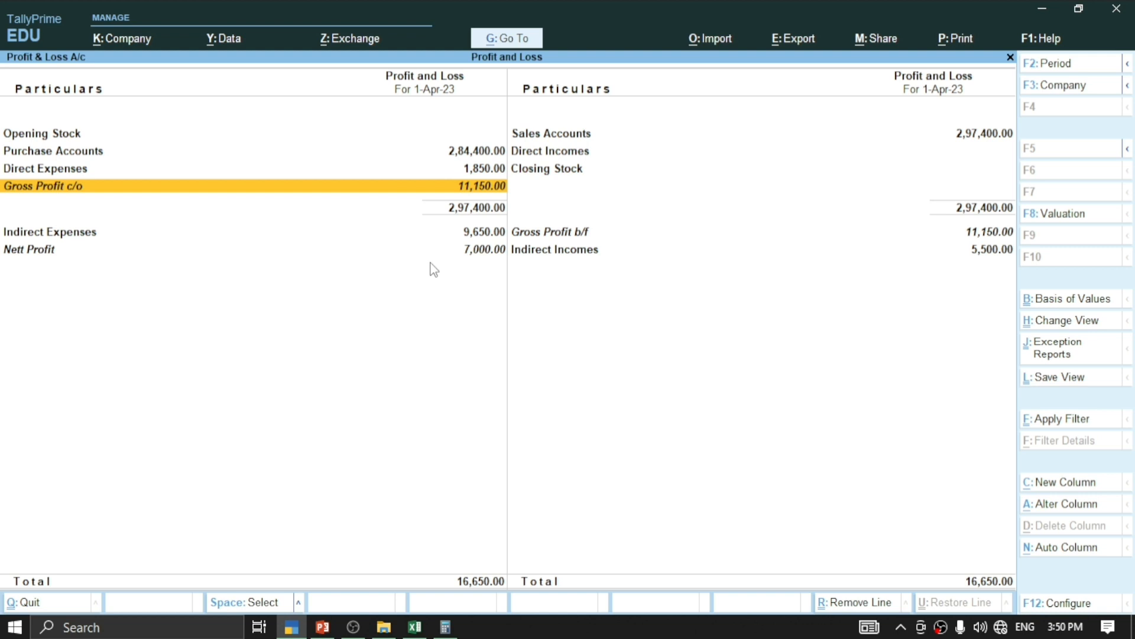
pyautogui.press('Down')
pyautogui.press('Down')
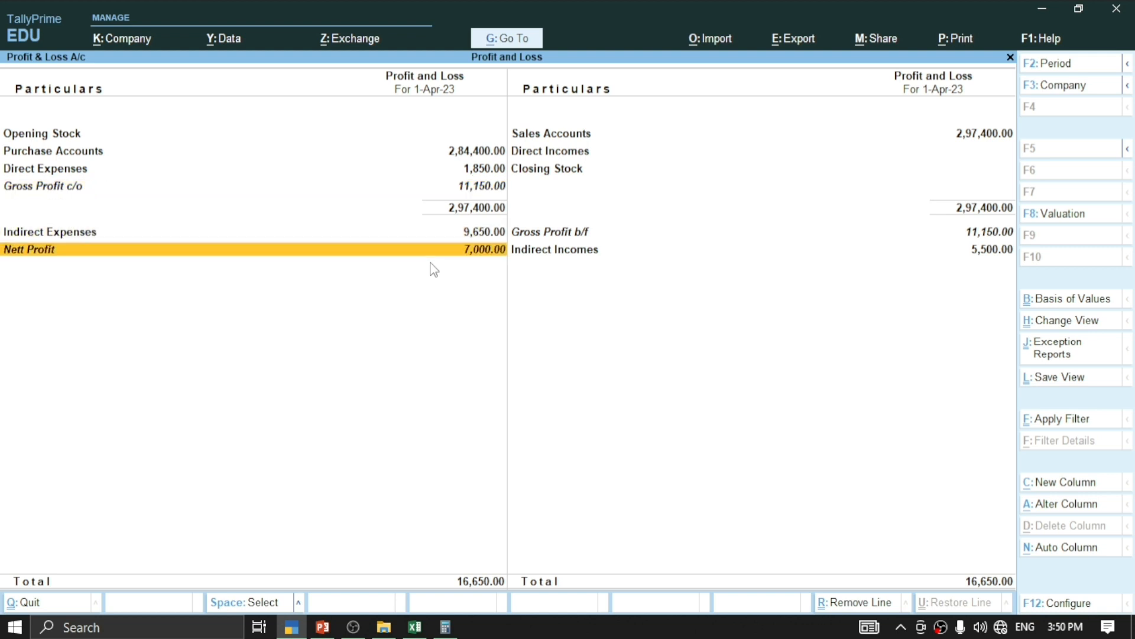
# Step: View the ledger breakdown of Indirect Expenses and return to the Profit & Loss A/c
pyautogui.press('Up')
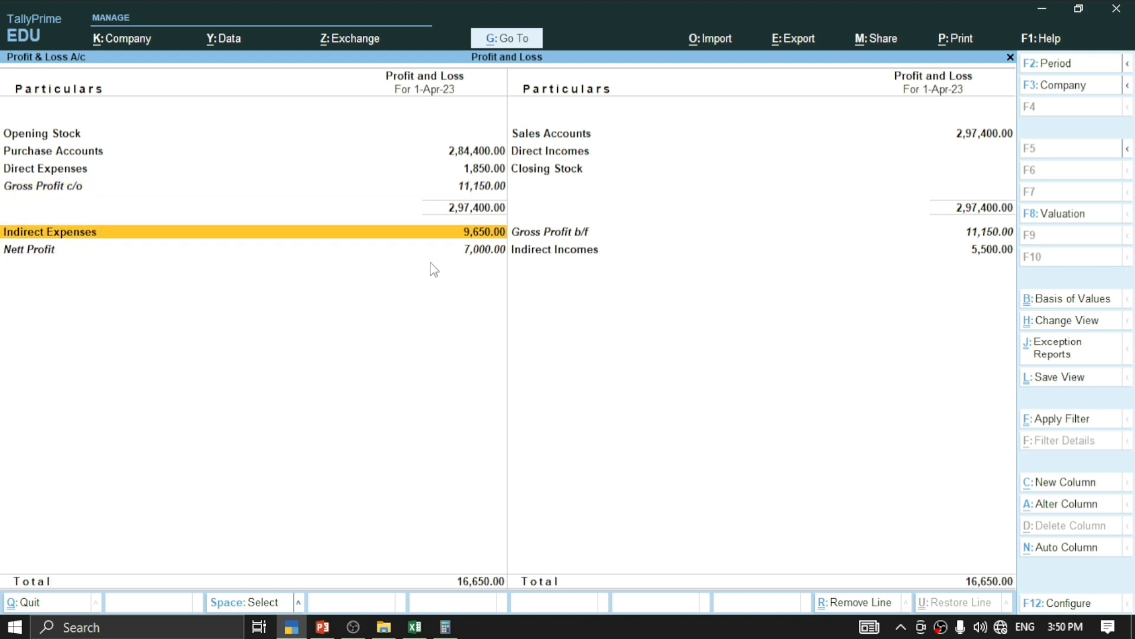
pyautogui.press('Return')
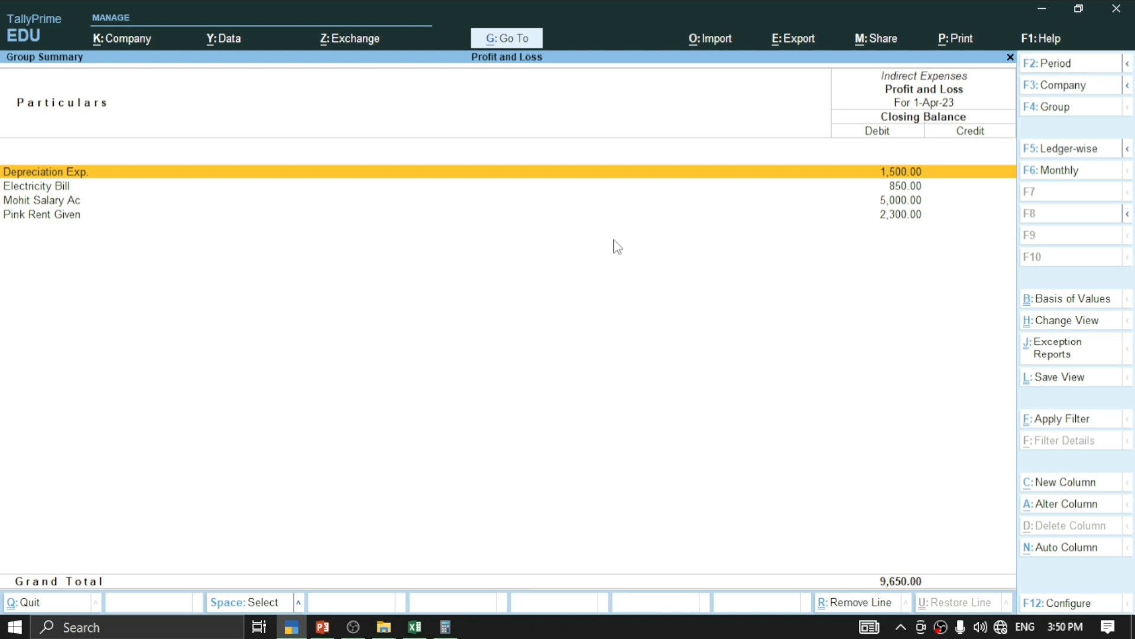
pyautogui.press('Escape')
# Step: View the ledger breakdown of Indirect Incomes and return to the Profit & Loss A/c
pyautogui.press('Right')
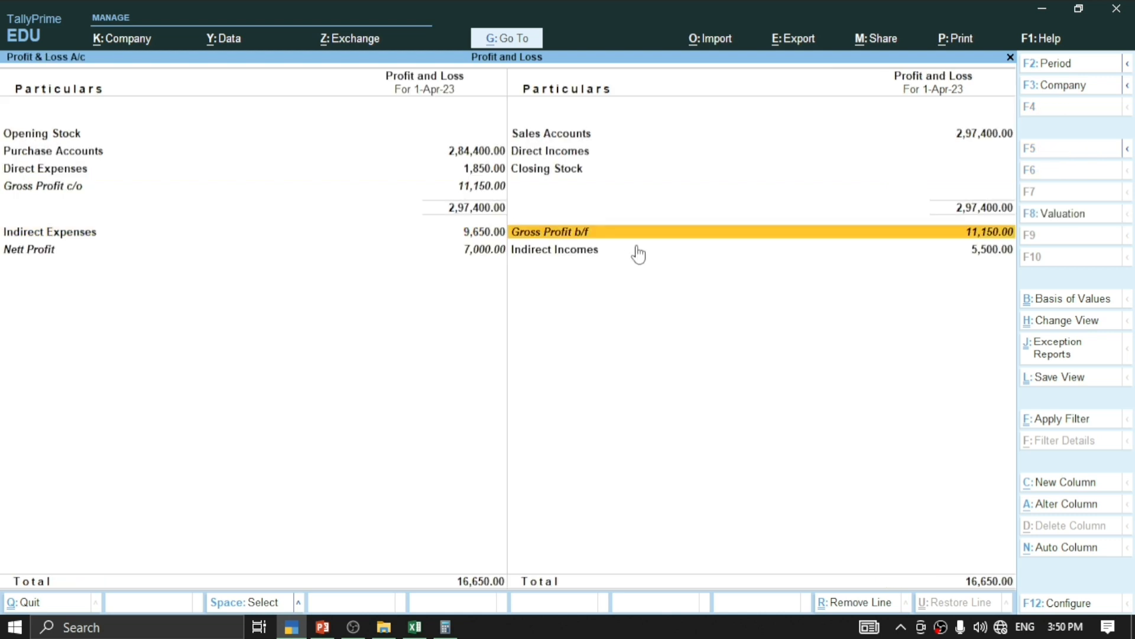
pyautogui.press('Down')
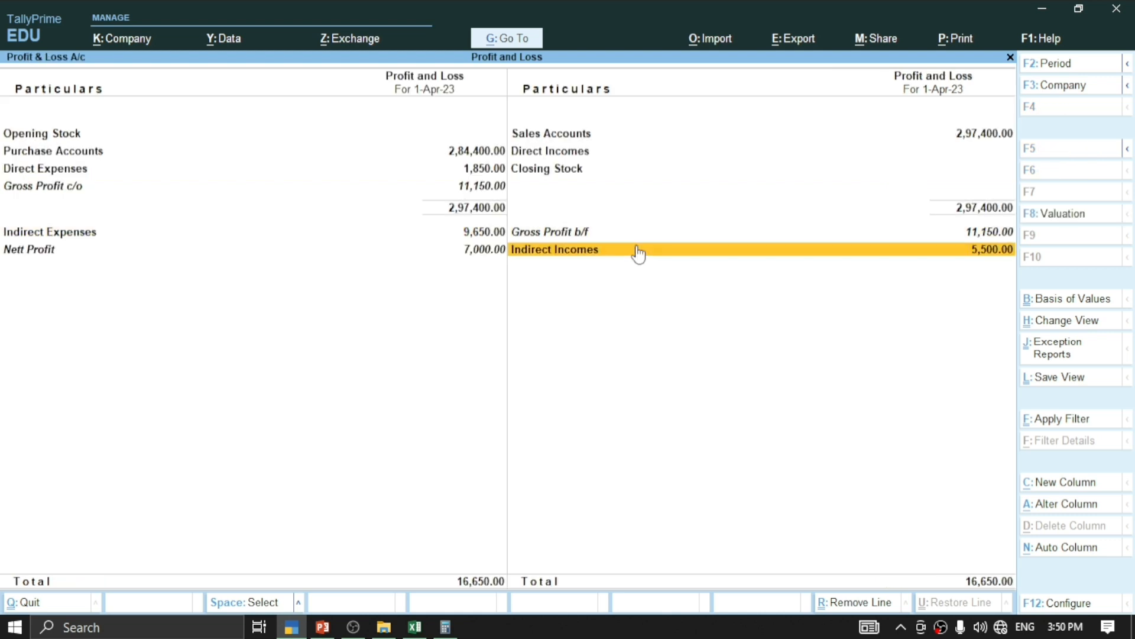
pyautogui.press('Return')
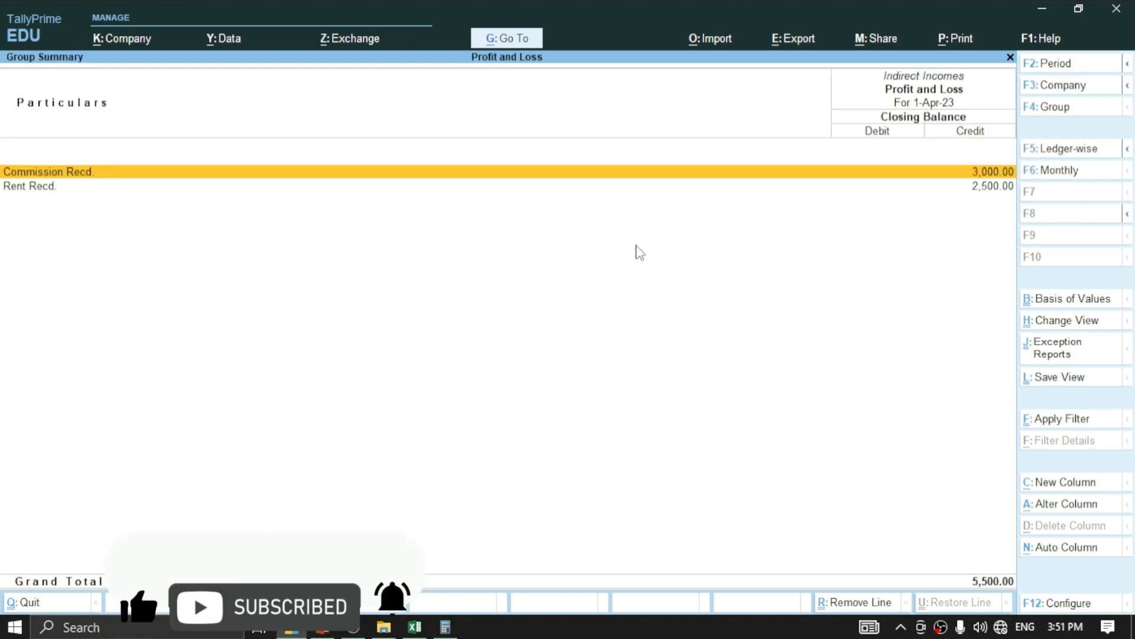
pyautogui.press('Escape')
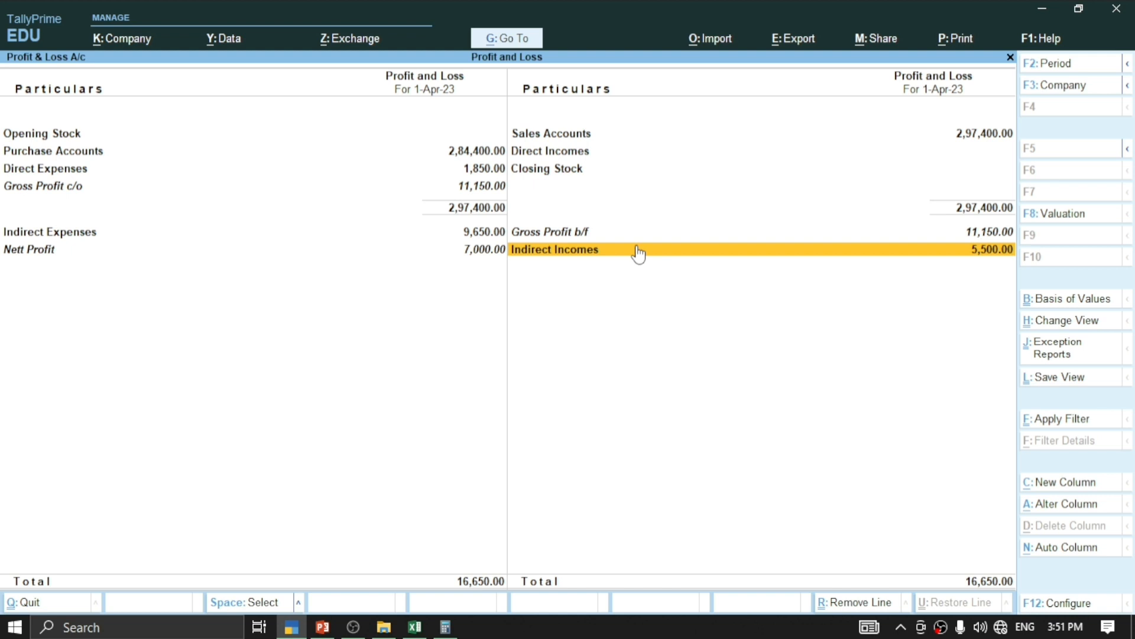
# Step: Switch to Calculator, subtract the indirect incomes of 5500 from the indirect expenses of 9650, and uncover the report's Indirect Incomes line
pyautogui.press('Left')
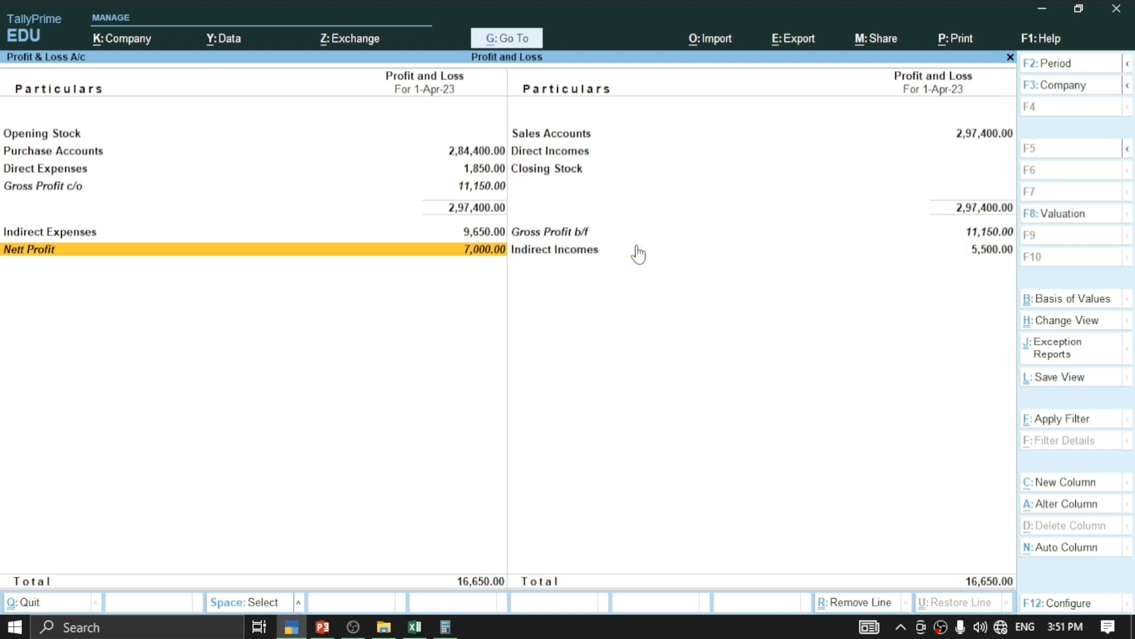
pyautogui.press('Up')
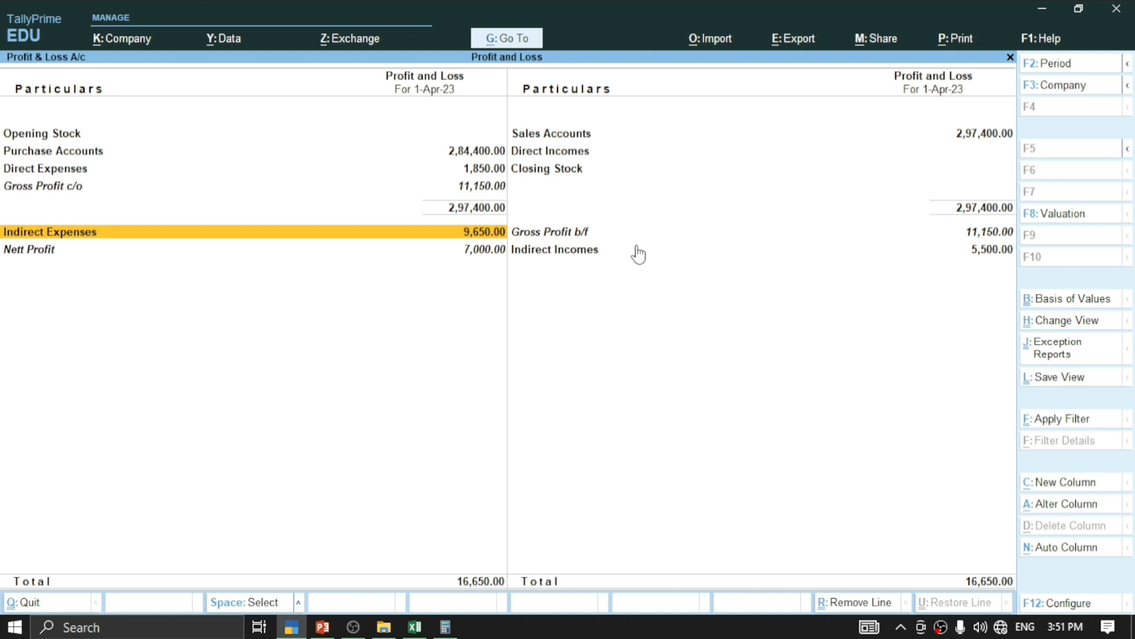
pyautogui.click(446, 627)
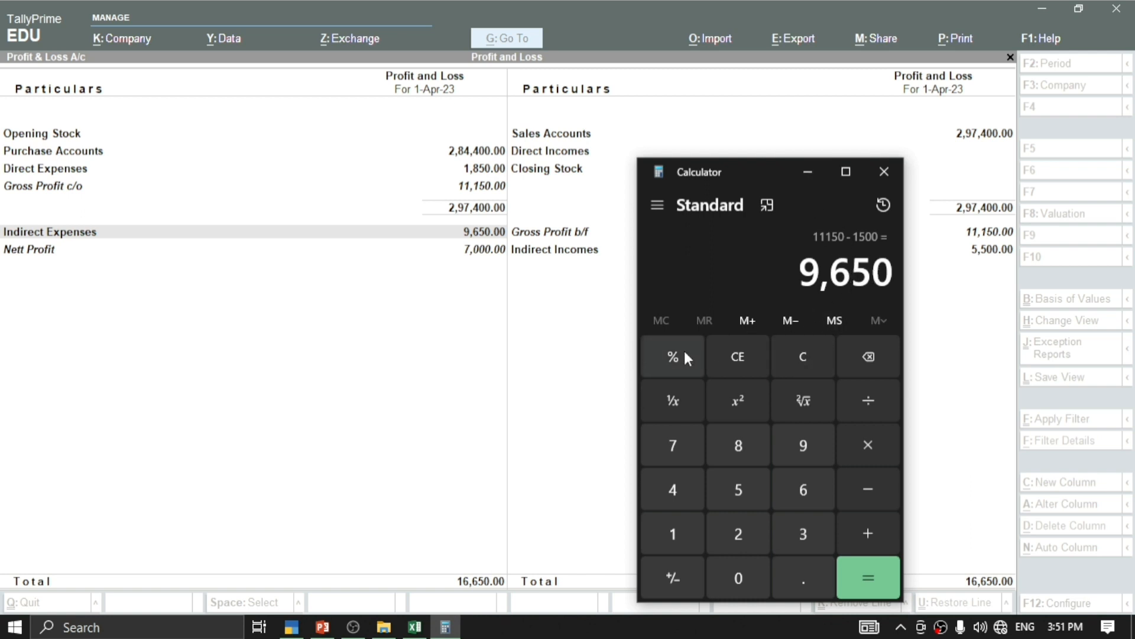
pyautogui.click(743, 358)
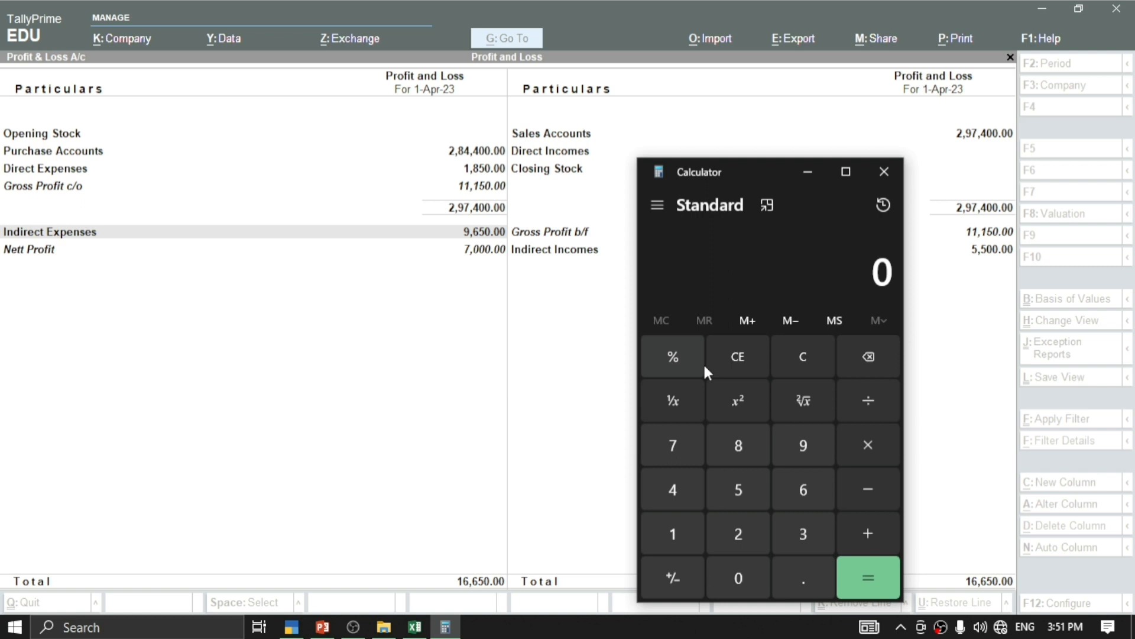
pyautogui.write('9650')
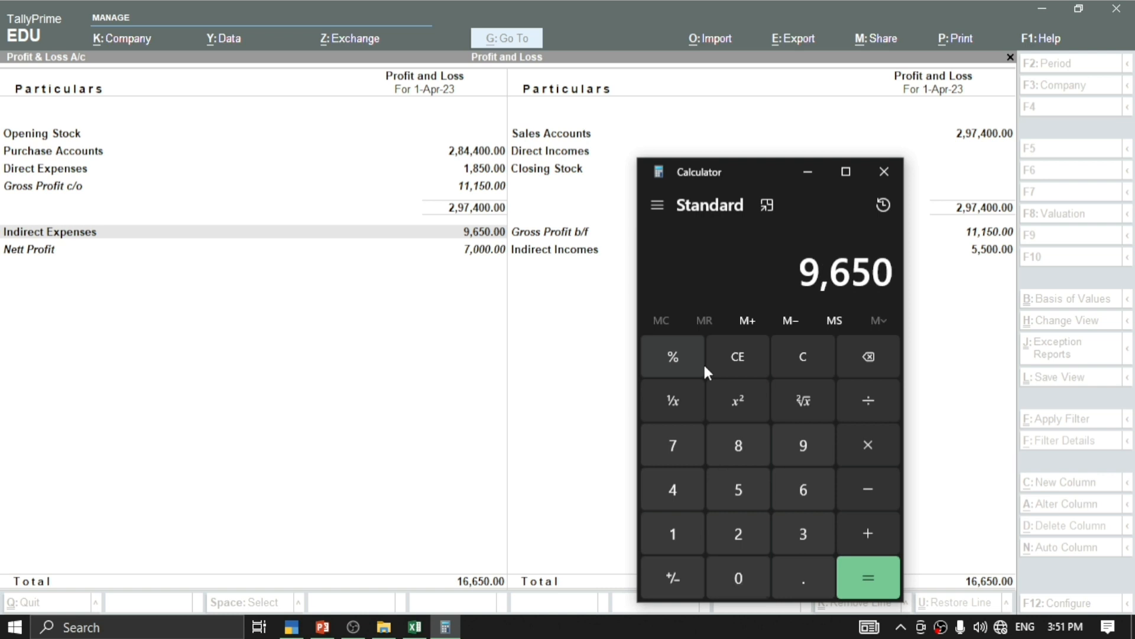
pyautogui.press('-')
pyautogui.write('5')
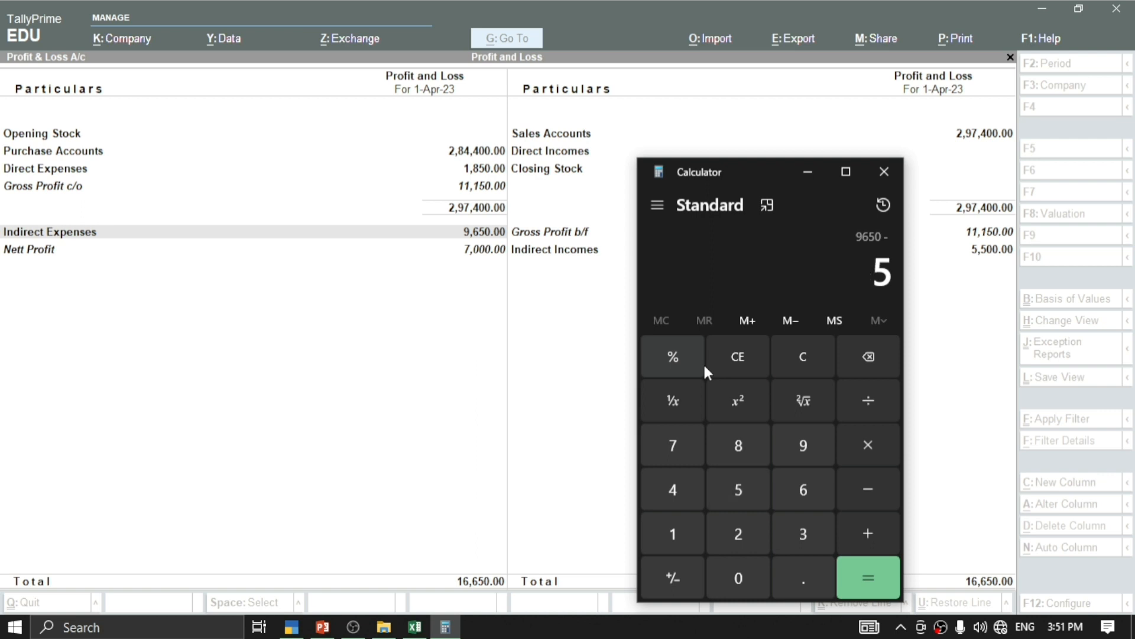
pyautogui.write('00')
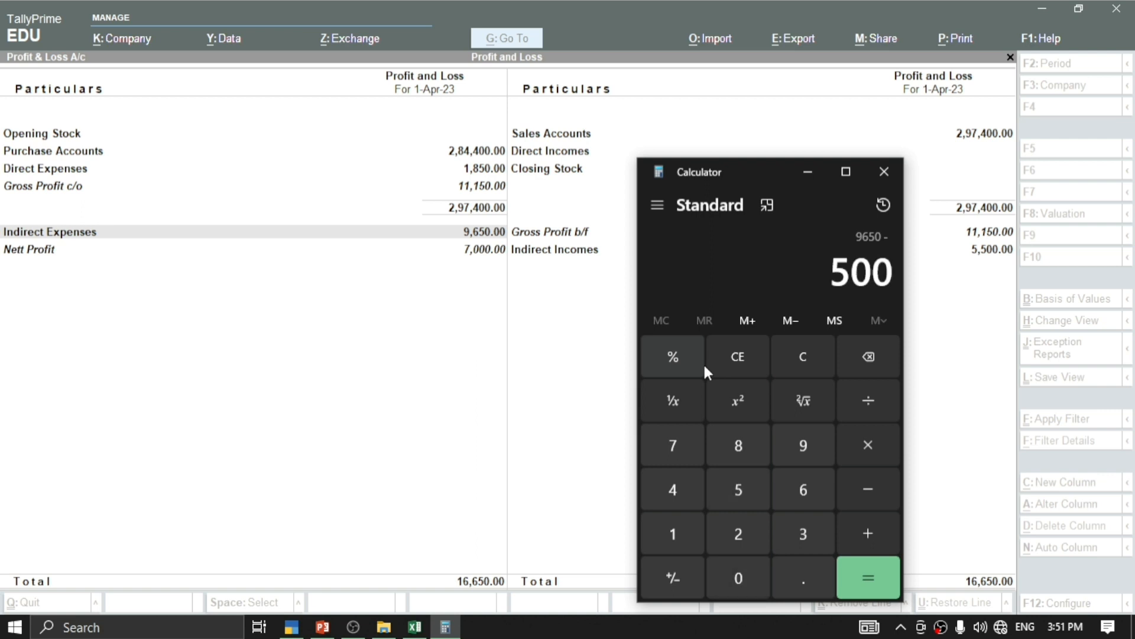
pyautogui.press('BackSpace')
pyautogui.press('BackSpace')
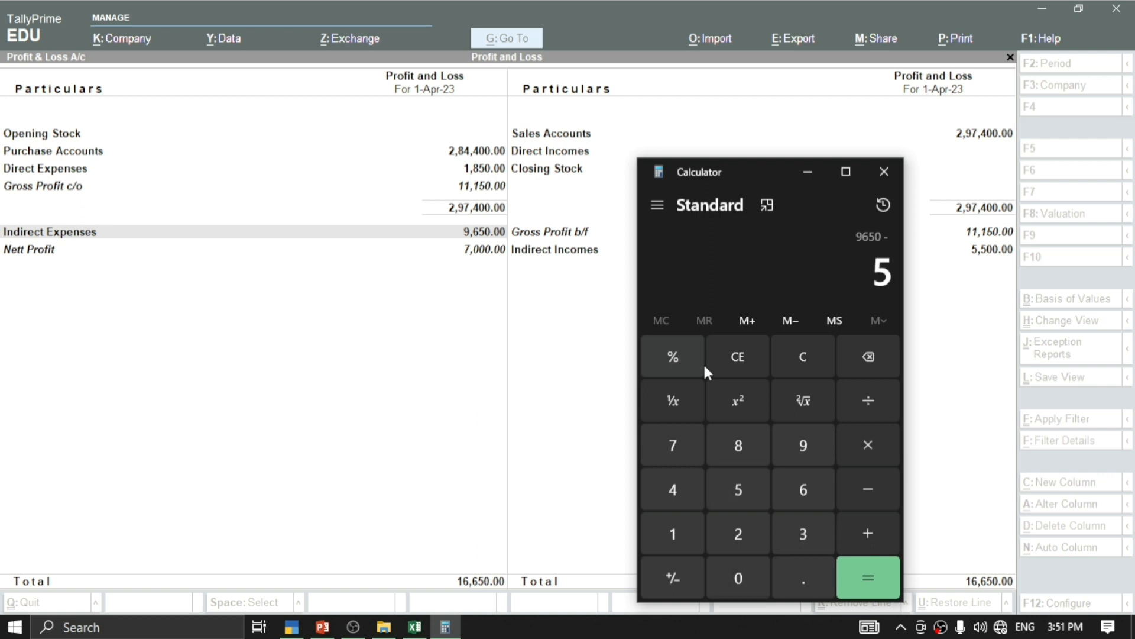
pyautogui.write('500')
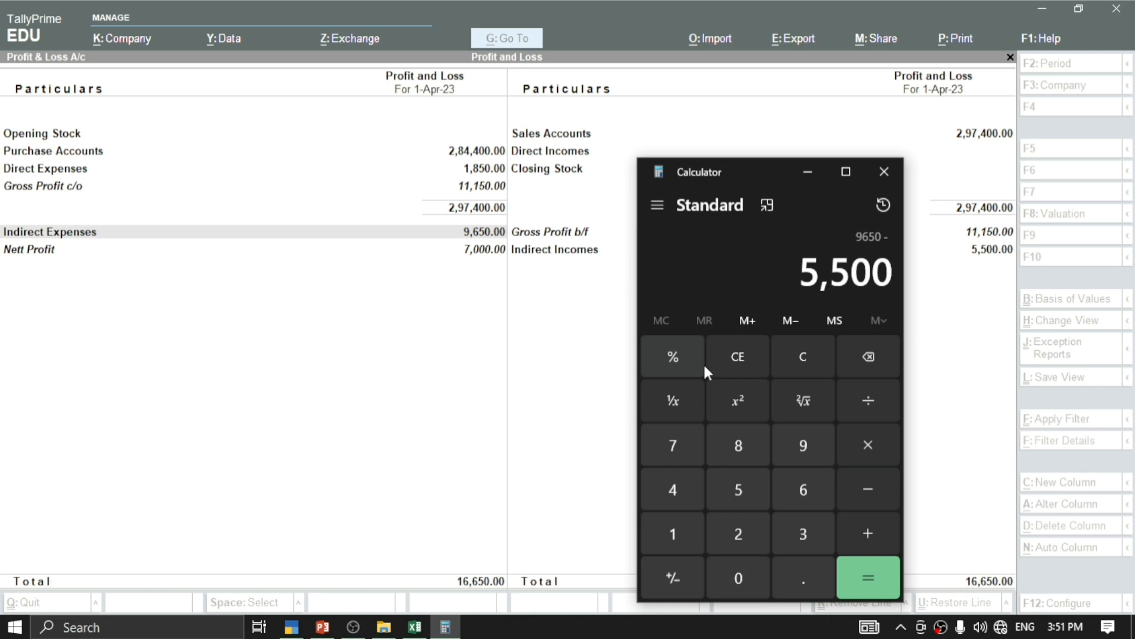
pyautogui.press('Return')
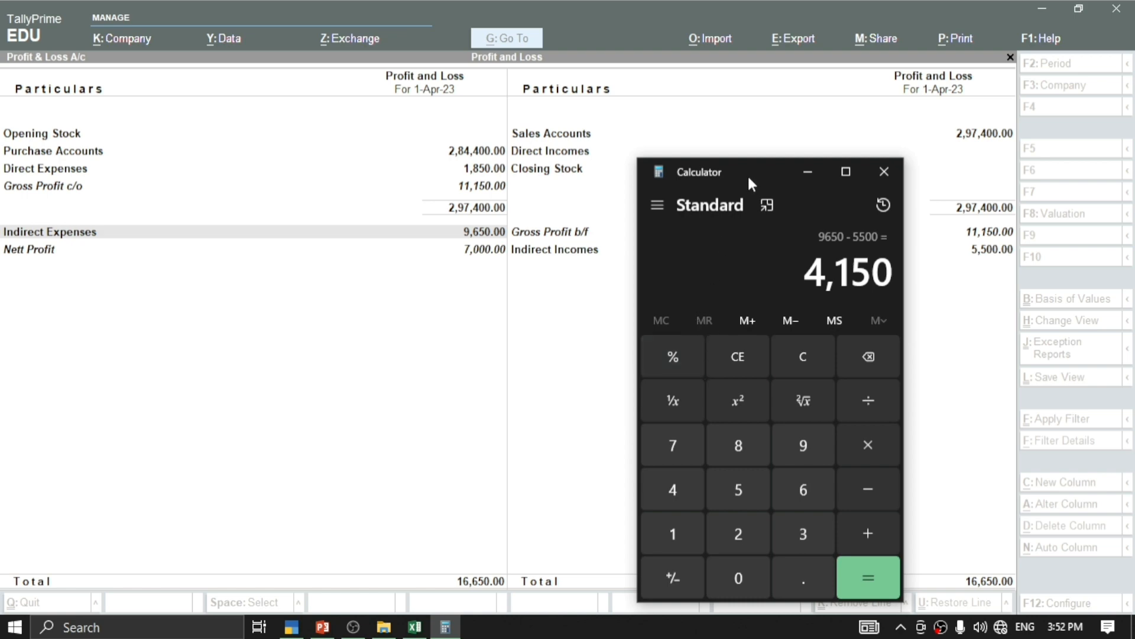
pyautogui.moveTo(750, 171); pyautogui.dragTo(728, 301)
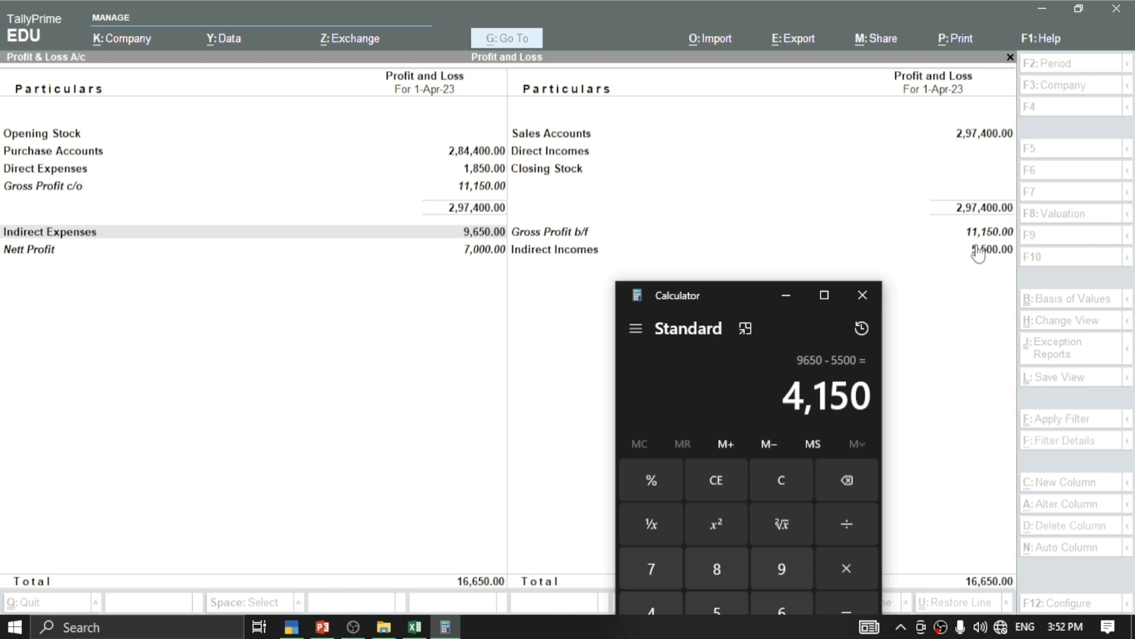
# Step: Clear the calculator, subtract 4150 from the gross profit of 11150, and move the calculator clear of the report's line names
pyautogui.moveTo(763, 294); pyautogui.dragTo(685, 152)
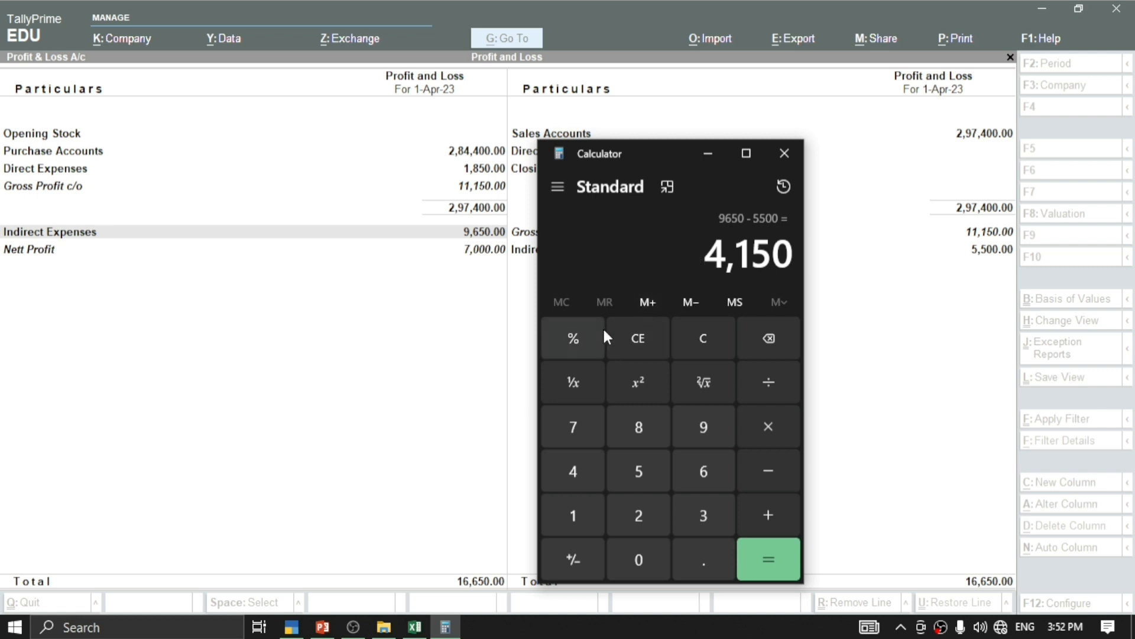
pyautogui.click(624, 335)
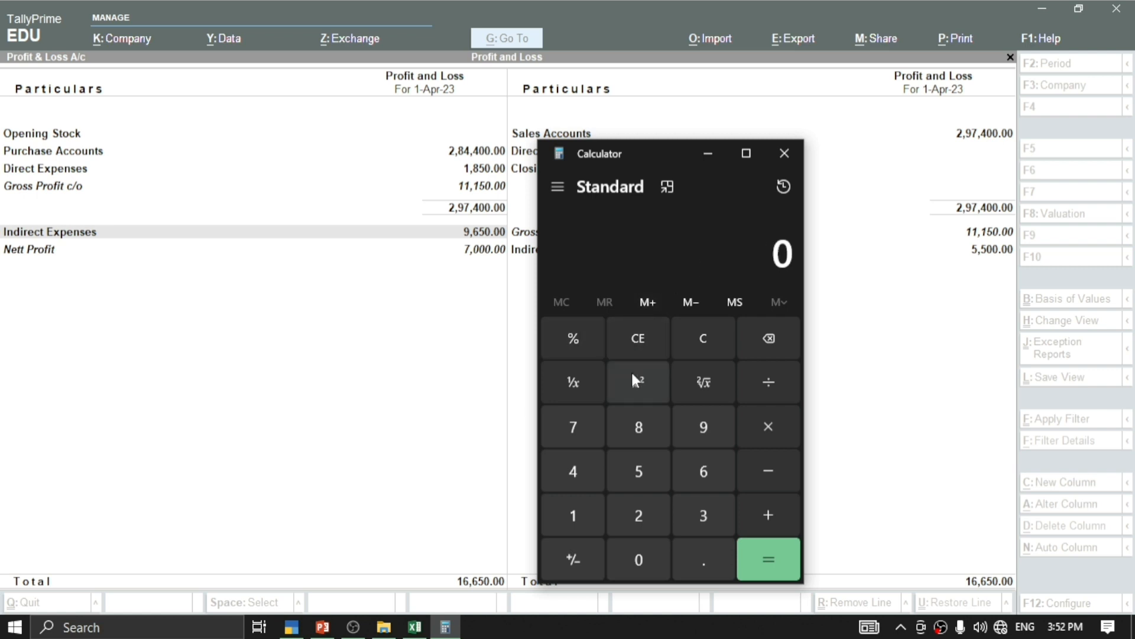
pyautogui.press('1')
pyautogui.press('1')
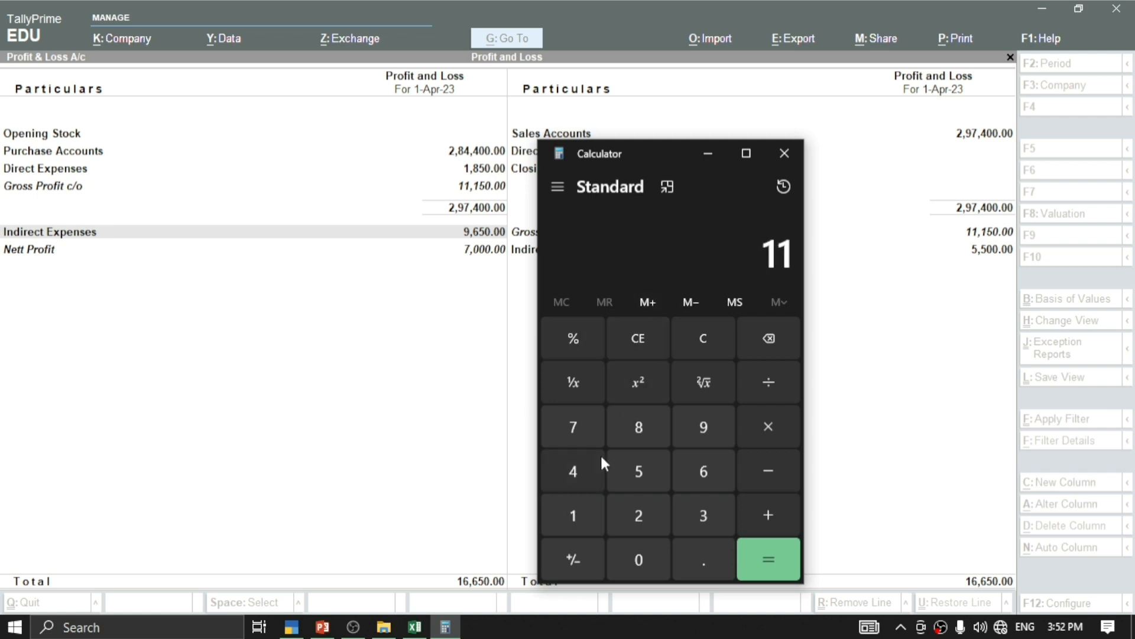
pyautogui.press('1')
pyautogui.press('5')
pyautogui.press('0')
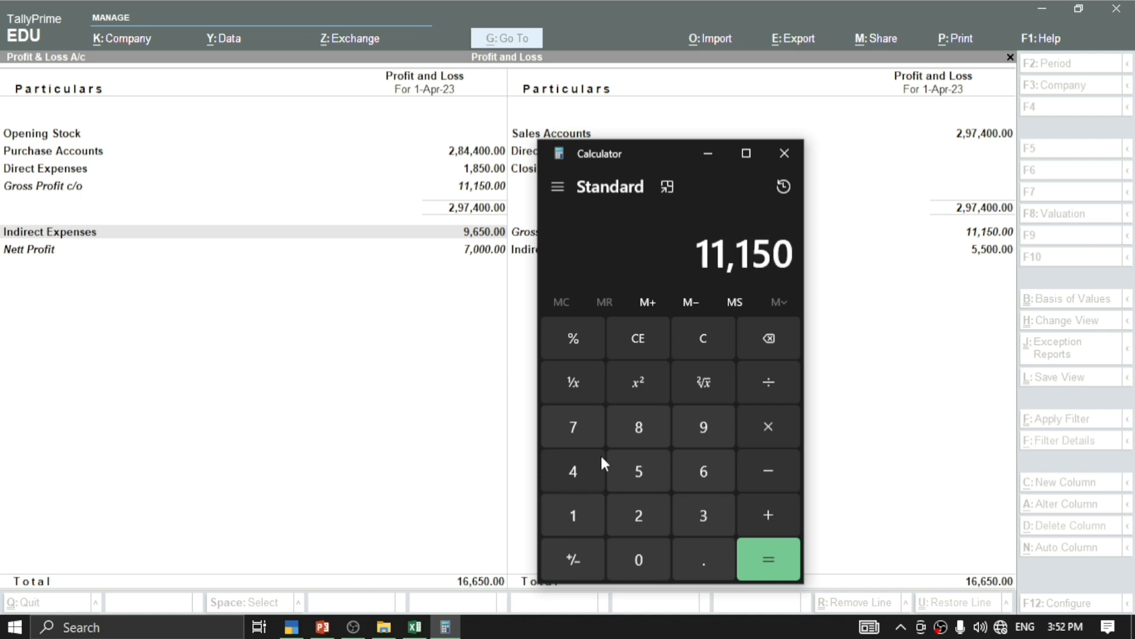
pyautogui.press('-')
pyautogui.press('4')
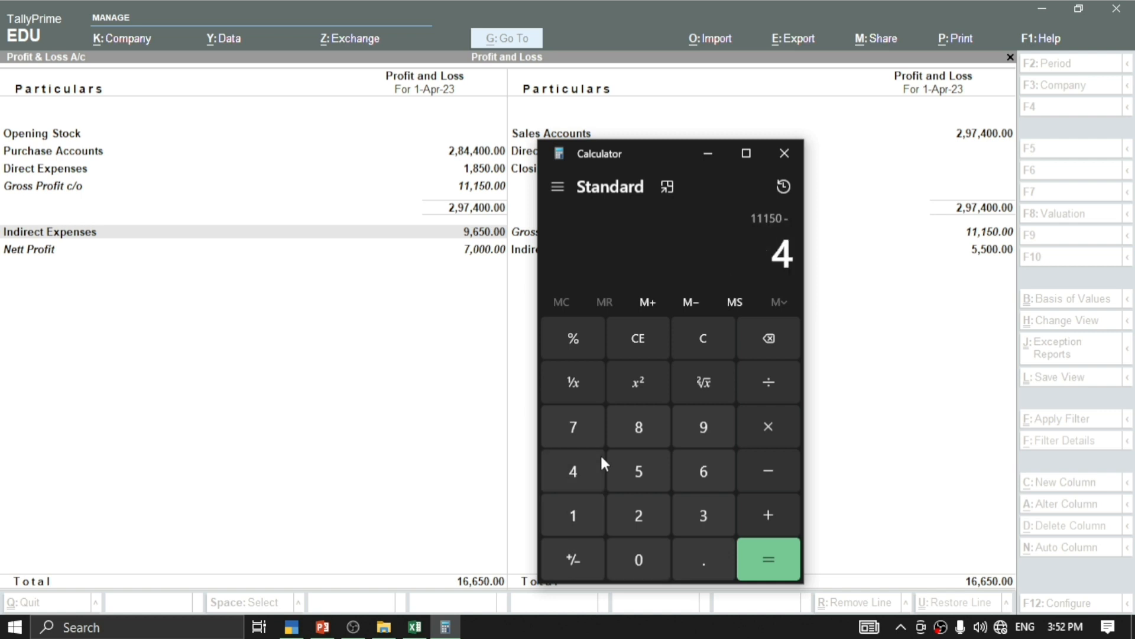
pyautogui.press('1')
pyautogui.press('5')
pyautogui.press('0')
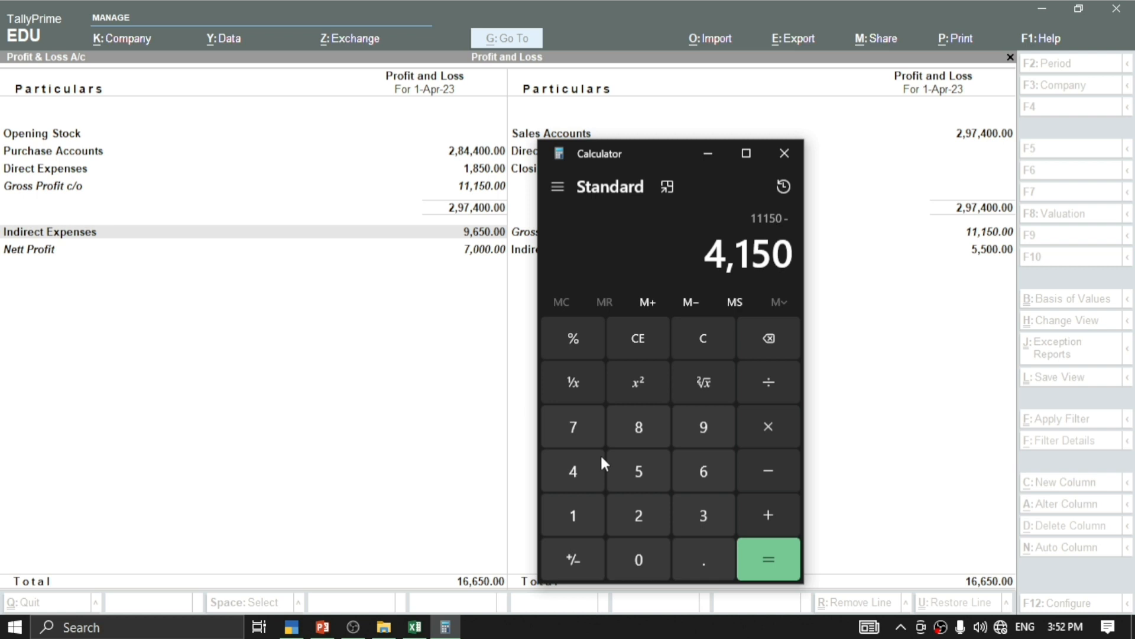
pyautogui.press('Return')
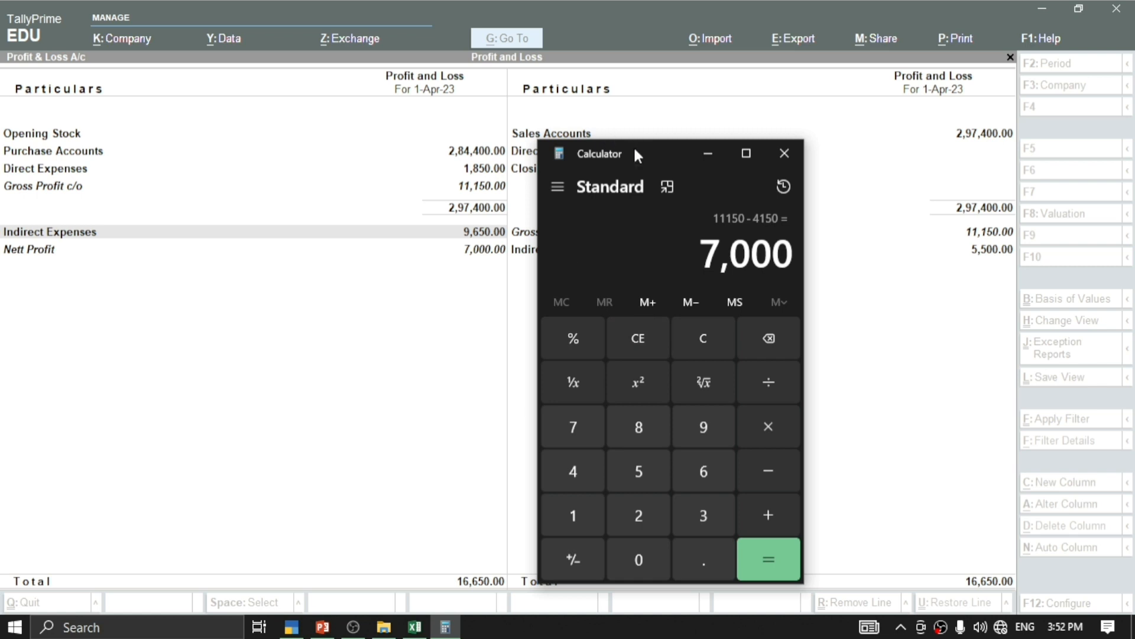
pyautogui.moveTo(639, 164); pyautogui.dragTo(746, 167)
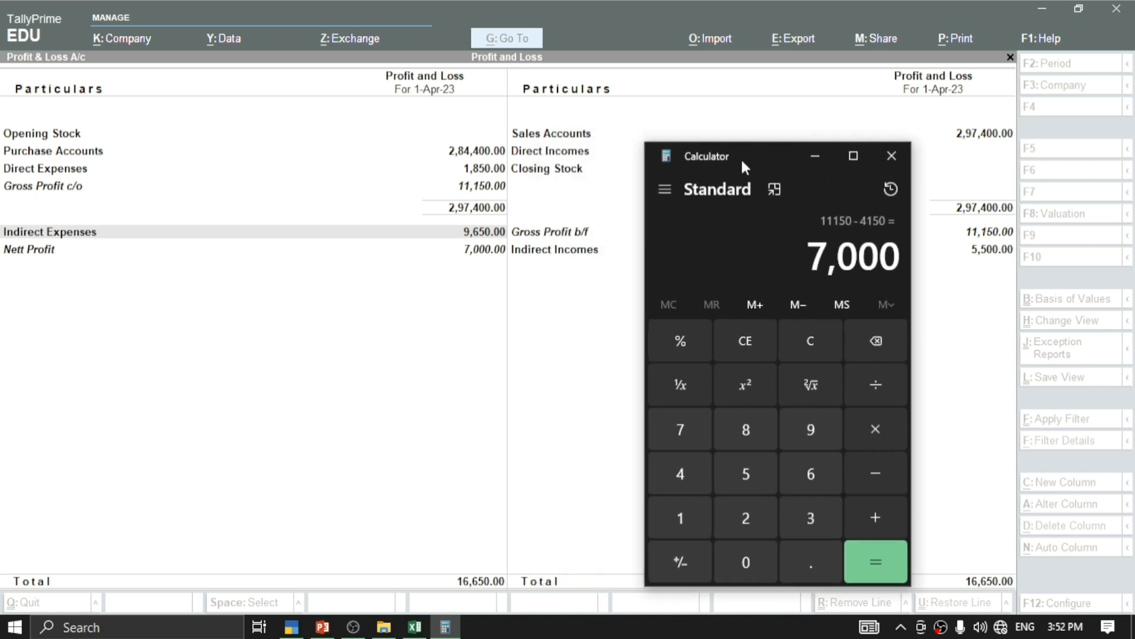